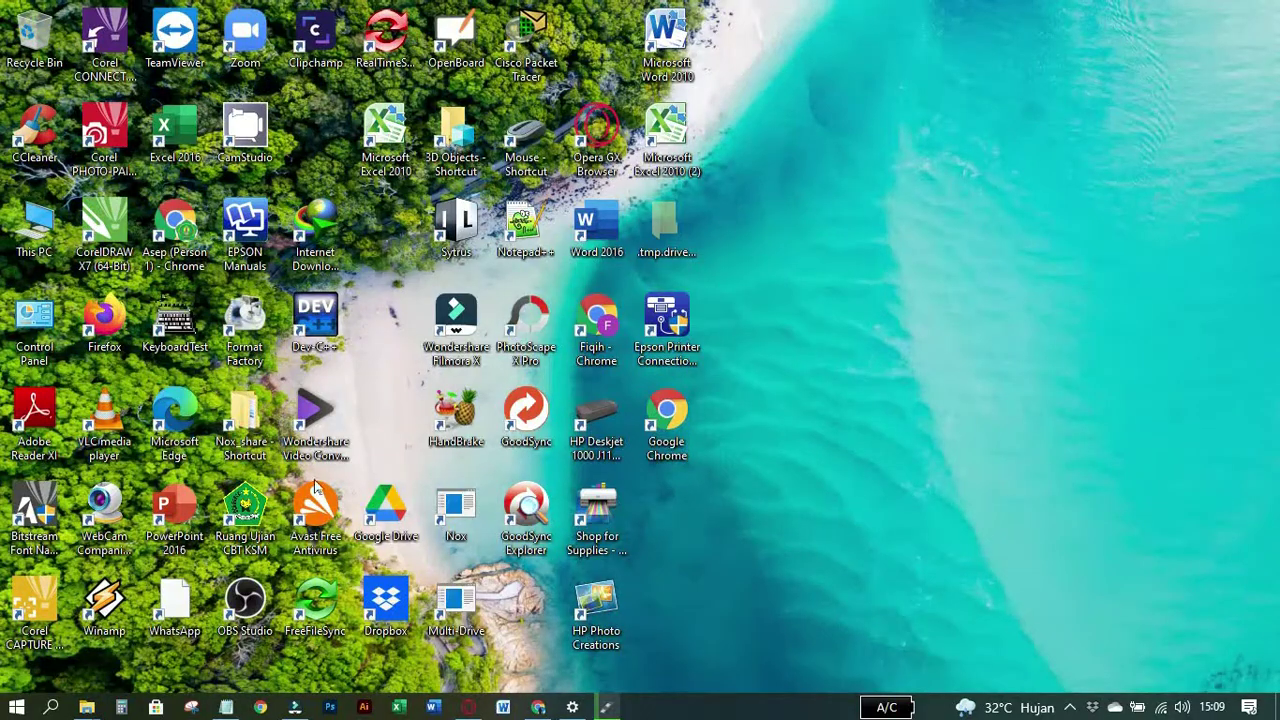
# Step: Bring up the folder.txt notes, reposition the window and read the introductory definition of Windows Explorer
pyautogui.click(234, 712)
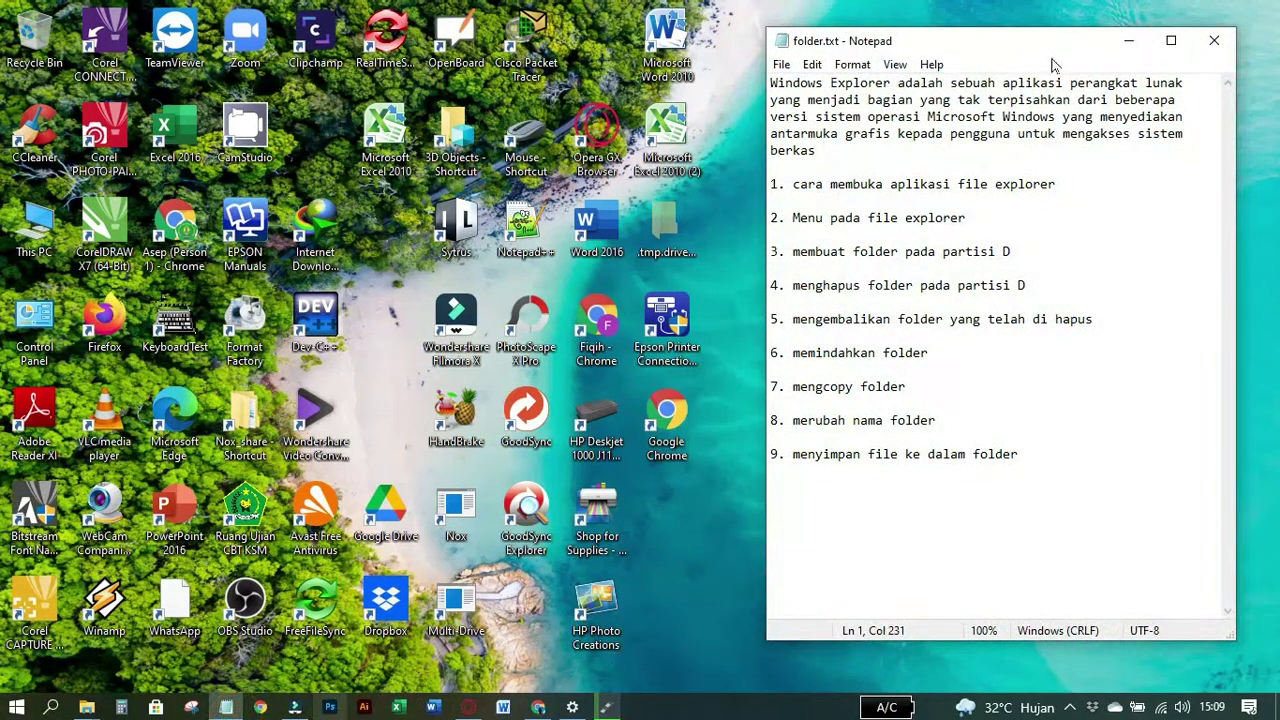
pyautogui.moveTo(1053, 45); pyautogui.dragTo(942, 72)
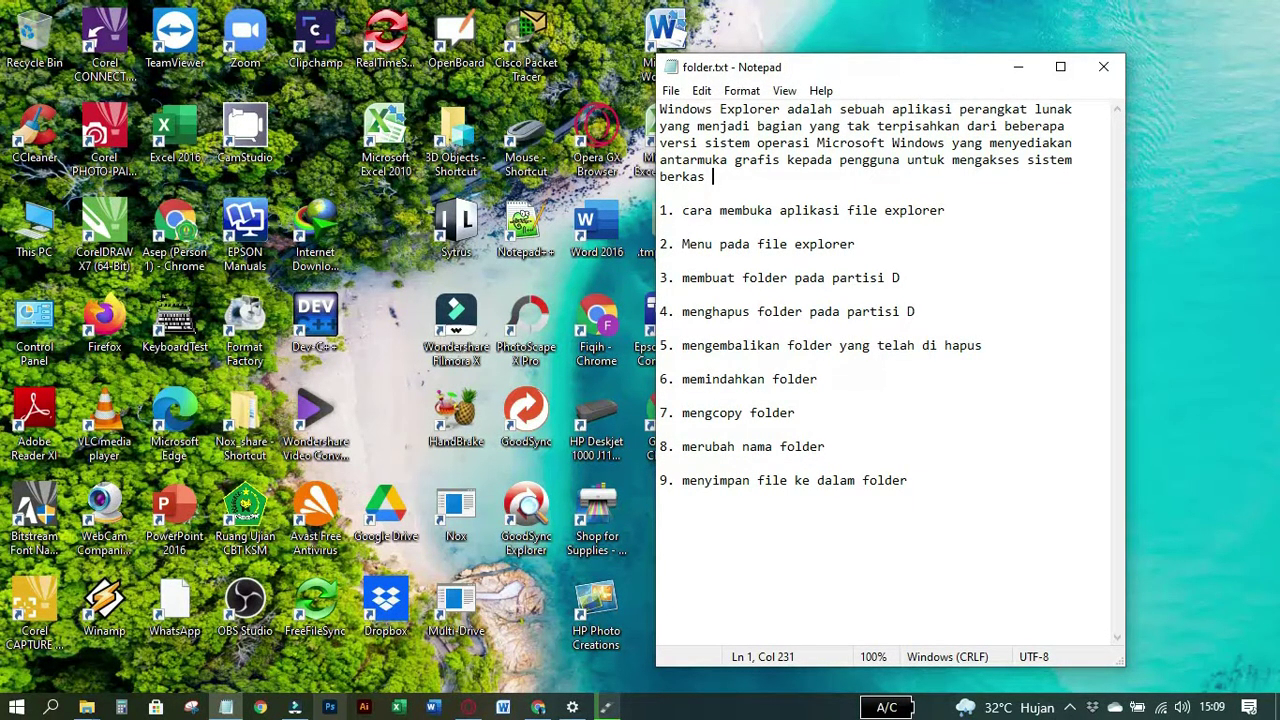
pyautogui.click(776, 160)
pyautogui.click(750, 176)
pyautogui.click(802, 181)
pyautogui.click(970, 207)
pyautogui.moveTo(919, 73); pyautogui.dragTo(1022, 55)
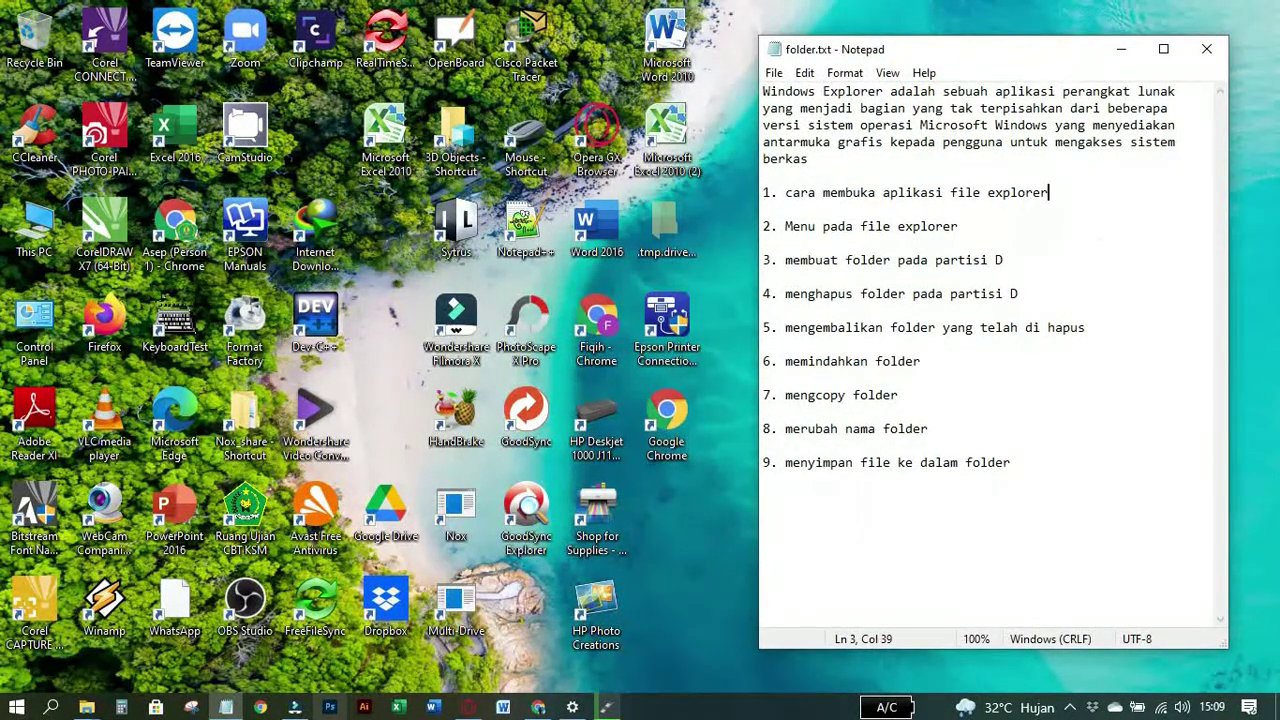
# Step: Read through the numbered topics in folder.txt, from opening file explorer to saving a file into a folder
pyautogui.click(1100, 240)
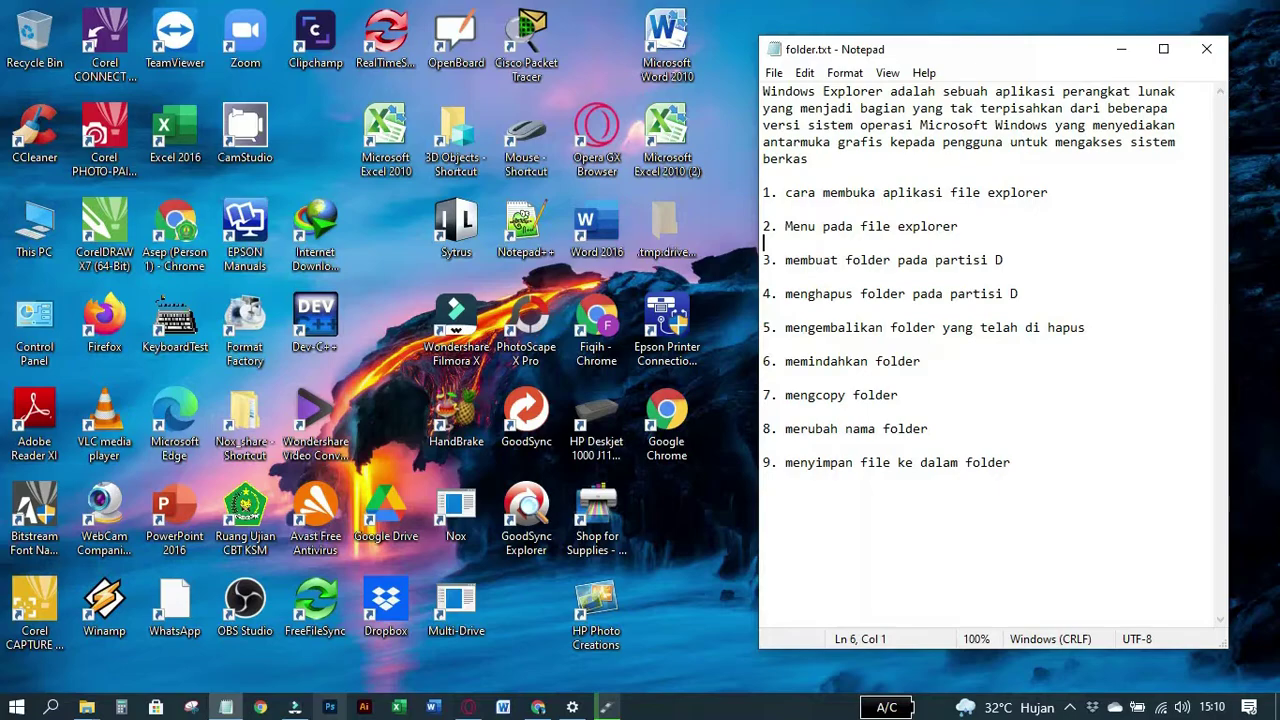
pyautogui.click(1008, 192)
pyautogui.click(816, 228)
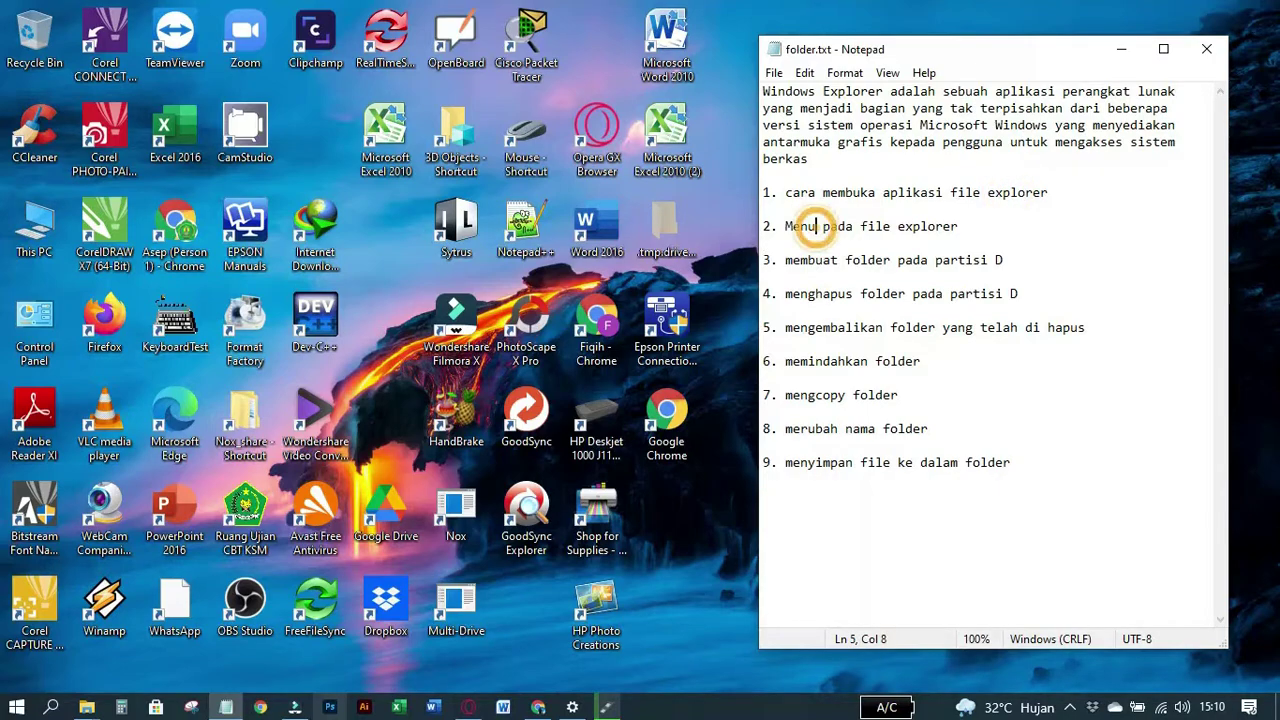
pyautogui.click(917, 222)
pyautogui.click(816, 259)
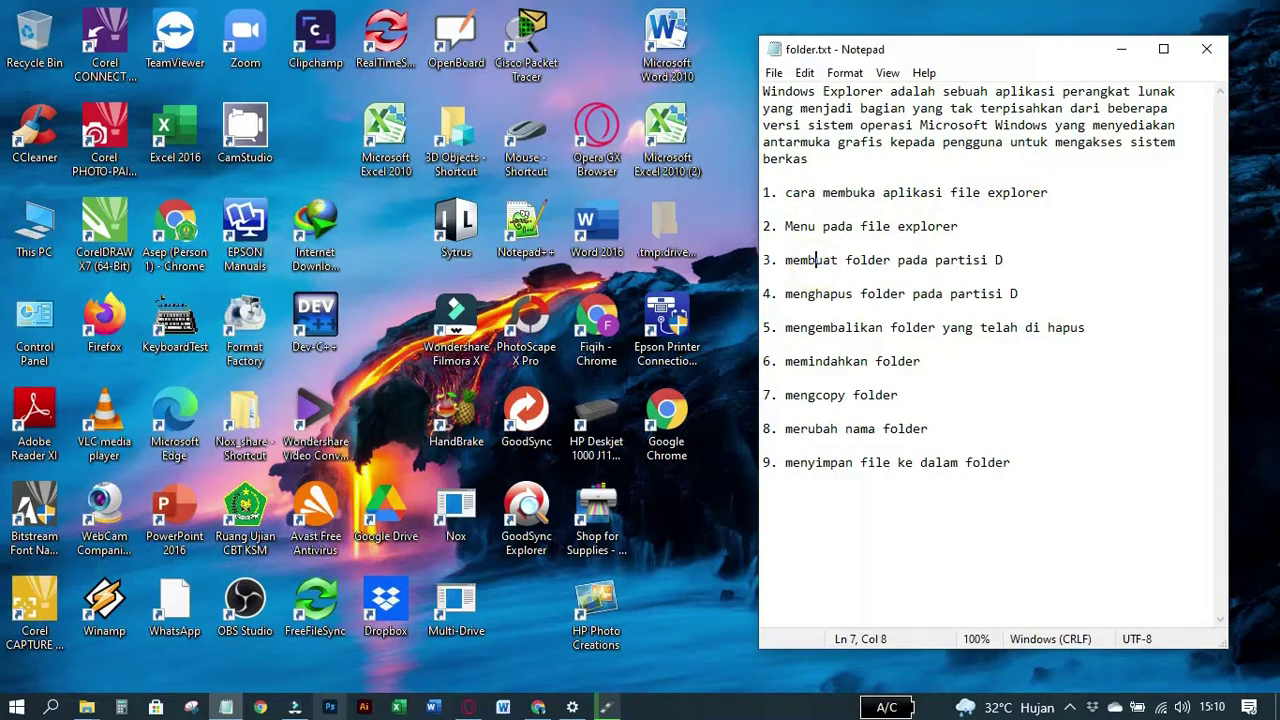
pyautogui.click(940, 260)
pyautogui.click(800, 294)
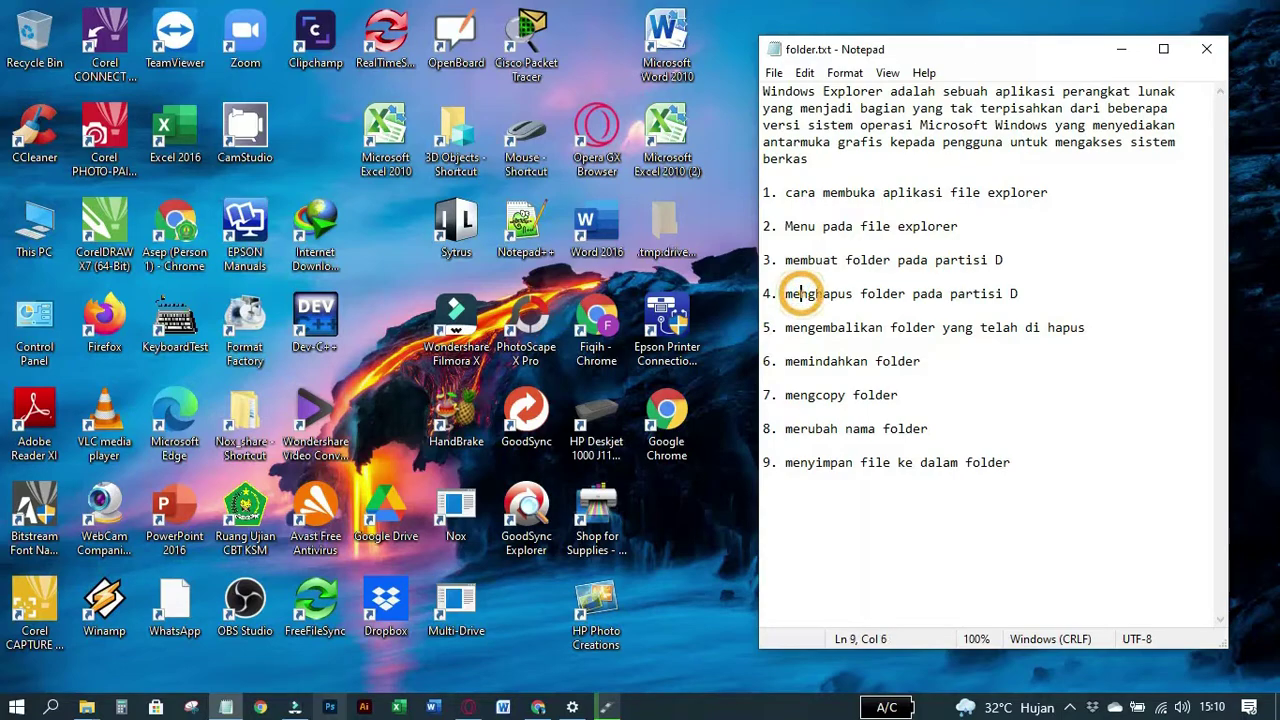
pyautogui.click(927, 294)
pyautogui.click(1019, 294)
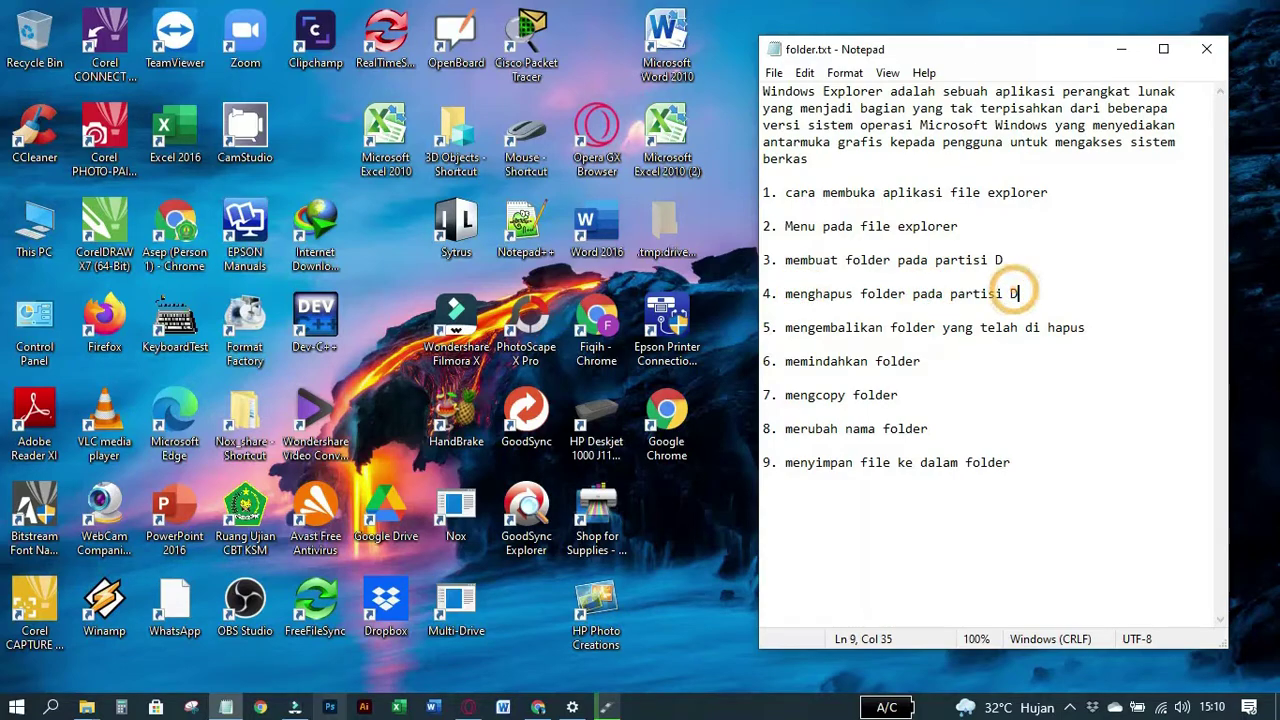
pyautogui.click(808, 327)
pyautogui.click(905, 327)
pyautogui.click(1004, 327)
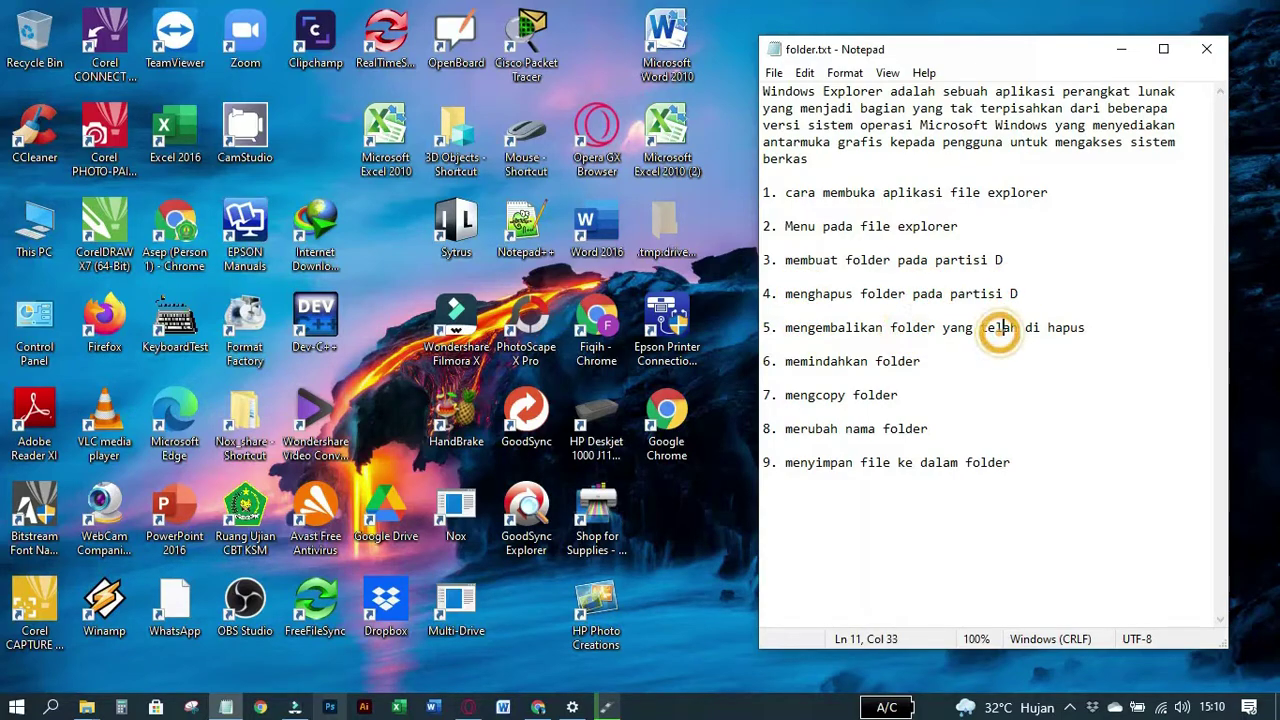
pyautogui.moveTo(922, 361); pyautogui.dragTo(793, 361)
pyautogui.click(905, 361)
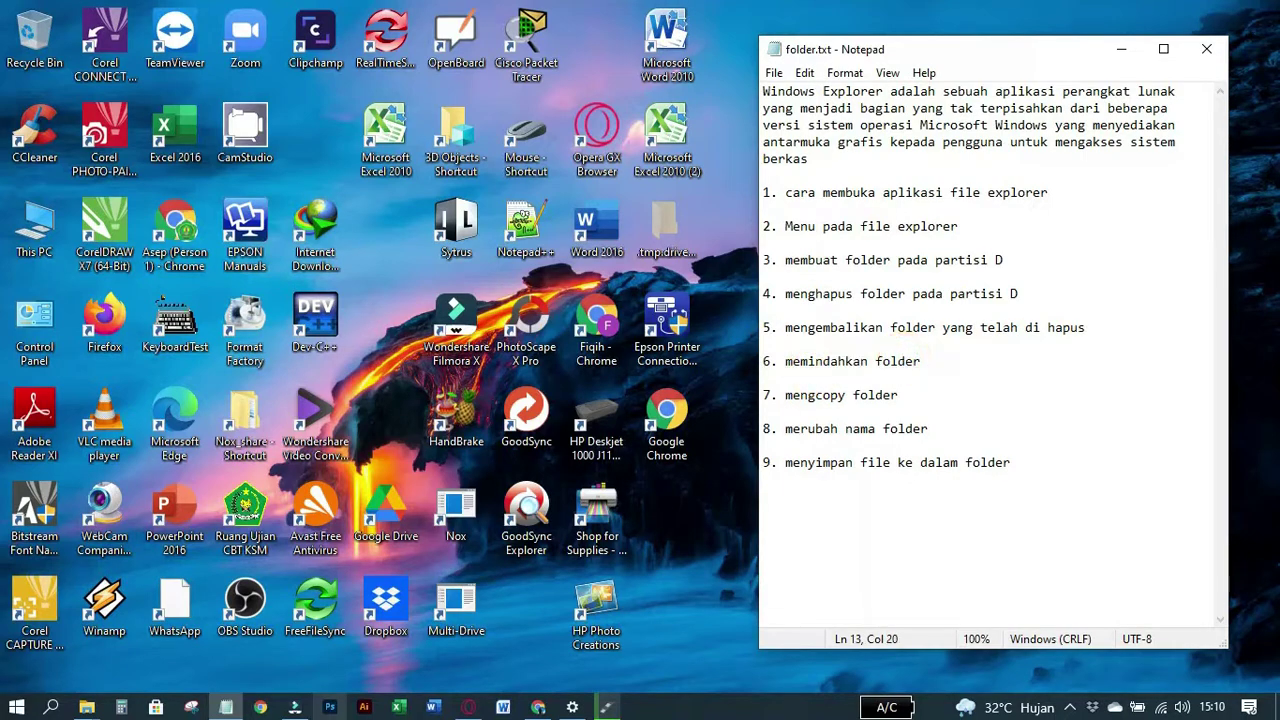
pyautogui.click(792, 395)
pyautogui.click(876, 395)
pyautogui.click(802, 428)
pyautogui.click(868, 428)
pyautogui.click(806, 462)
pyautogui.click(882, 462)
pyautogui.click(942, 462)
pyautogui.click(1010, 462)
pyautogui.click(1055, 464)
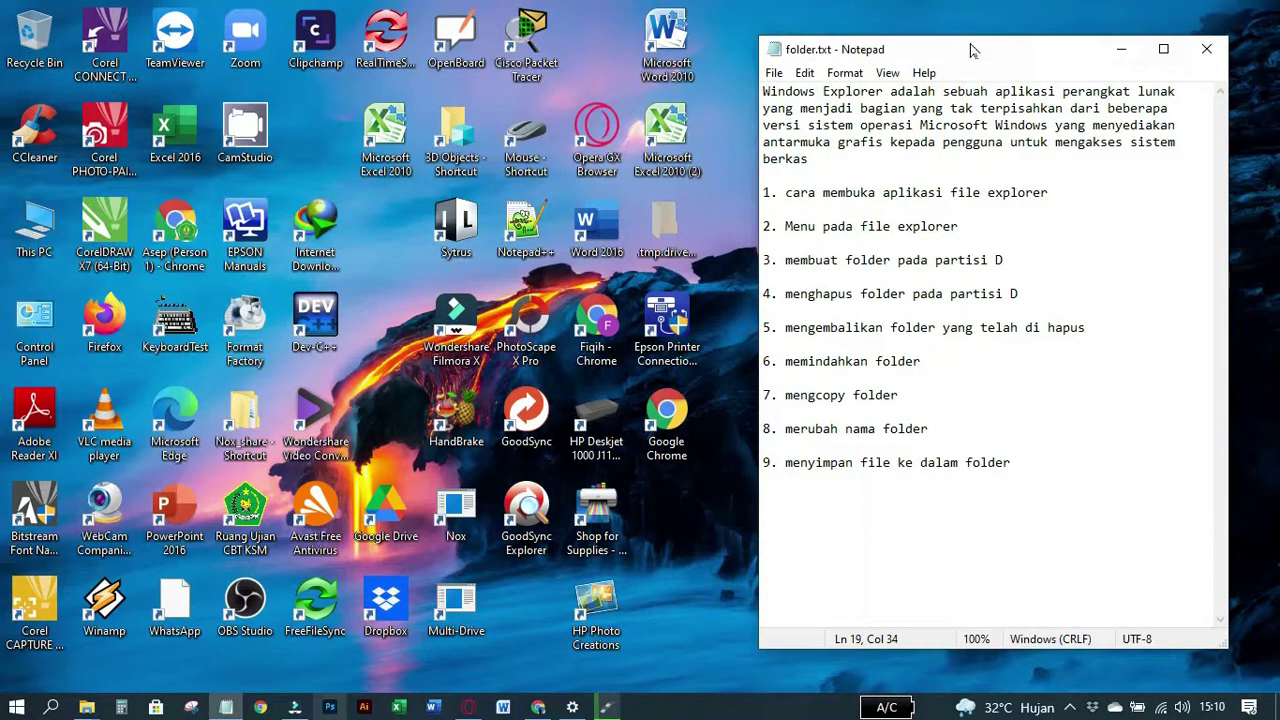
pyautogui.moveTo(968, 48); pyautogui.dragTo(985, 40)
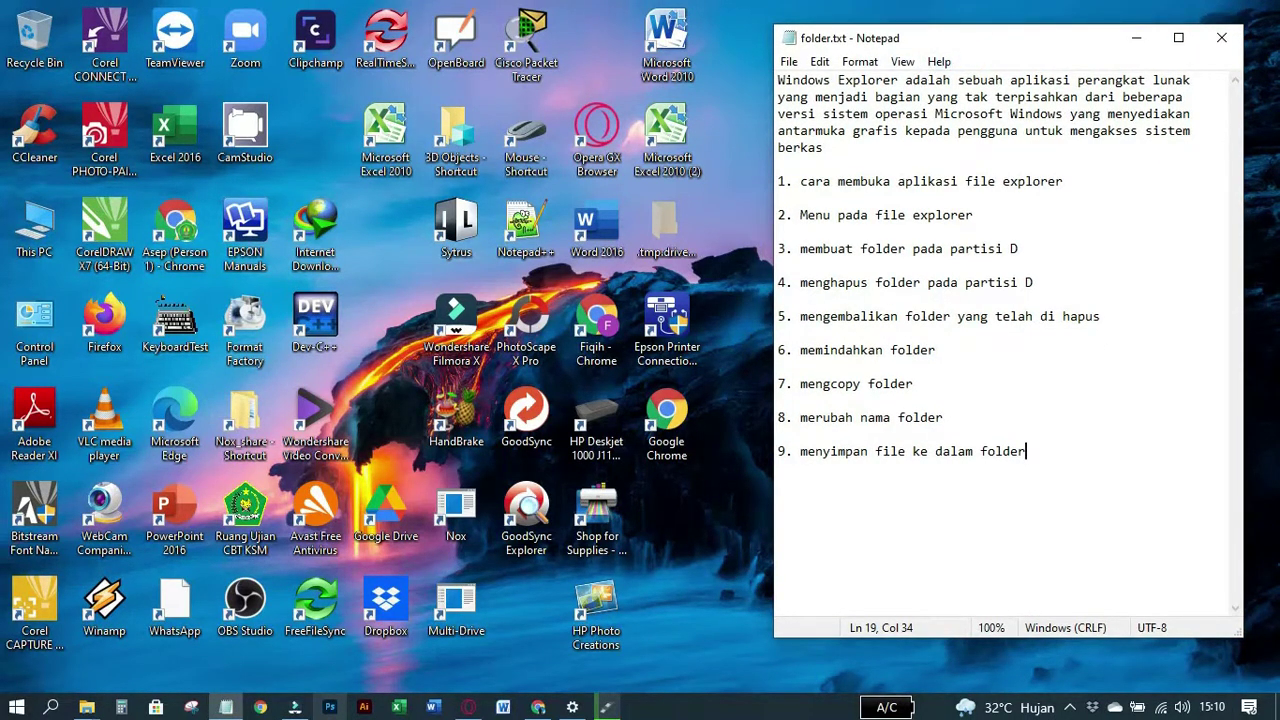
pyautogui.click(738, 265)
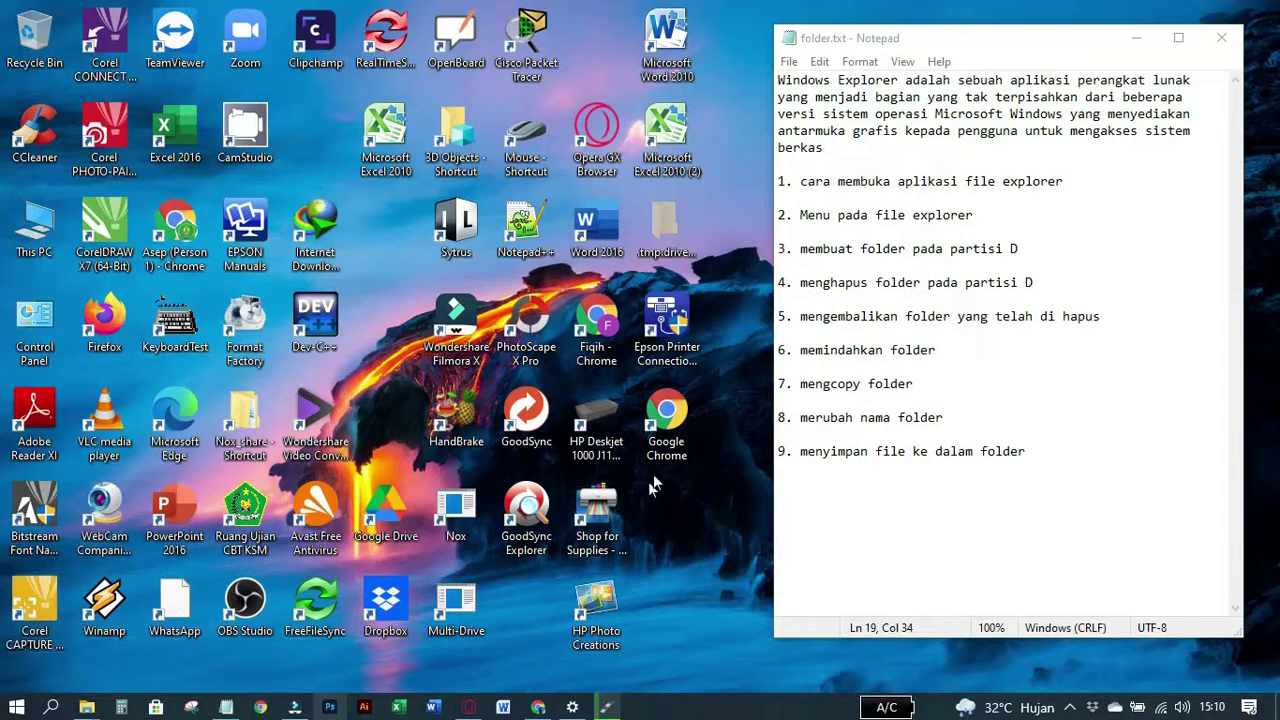
# Step: Launch File Explorer from the list of most used apps and close its window again
pyautogui.click(14, 711)
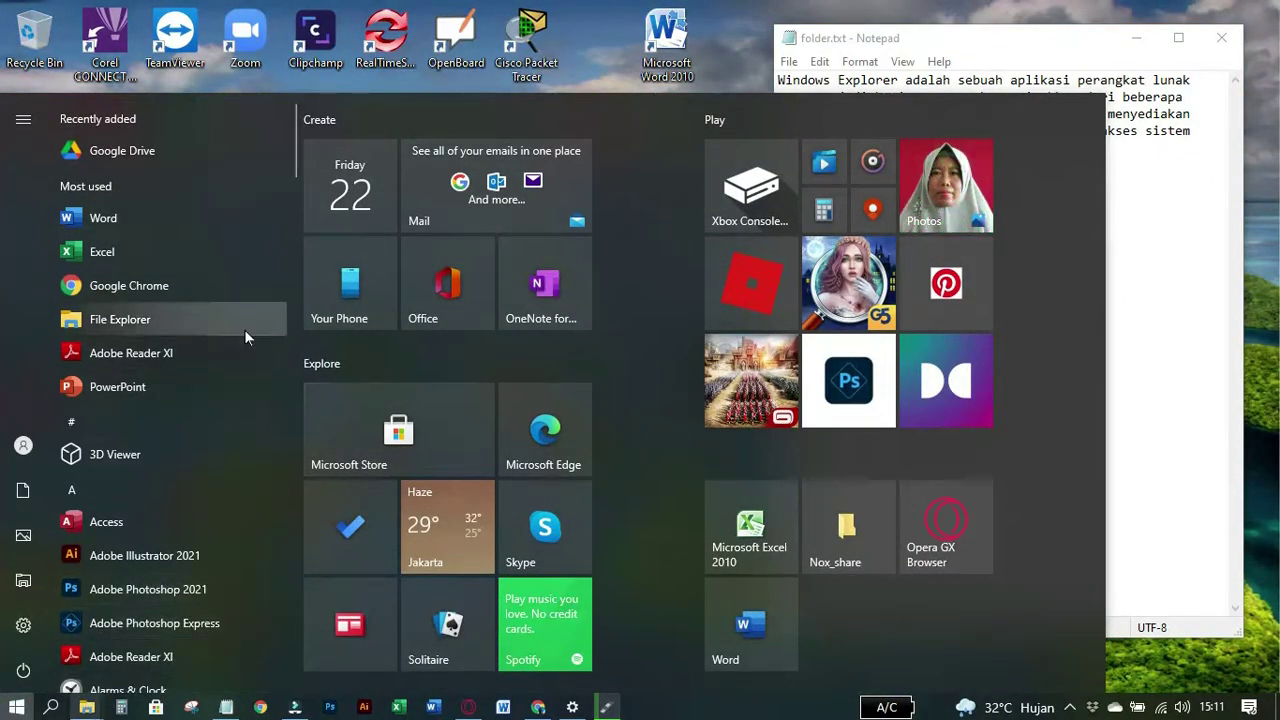
pyautogui.scroll(-4, 244, 329)
pyautogui.scroll(4, 244, 340)
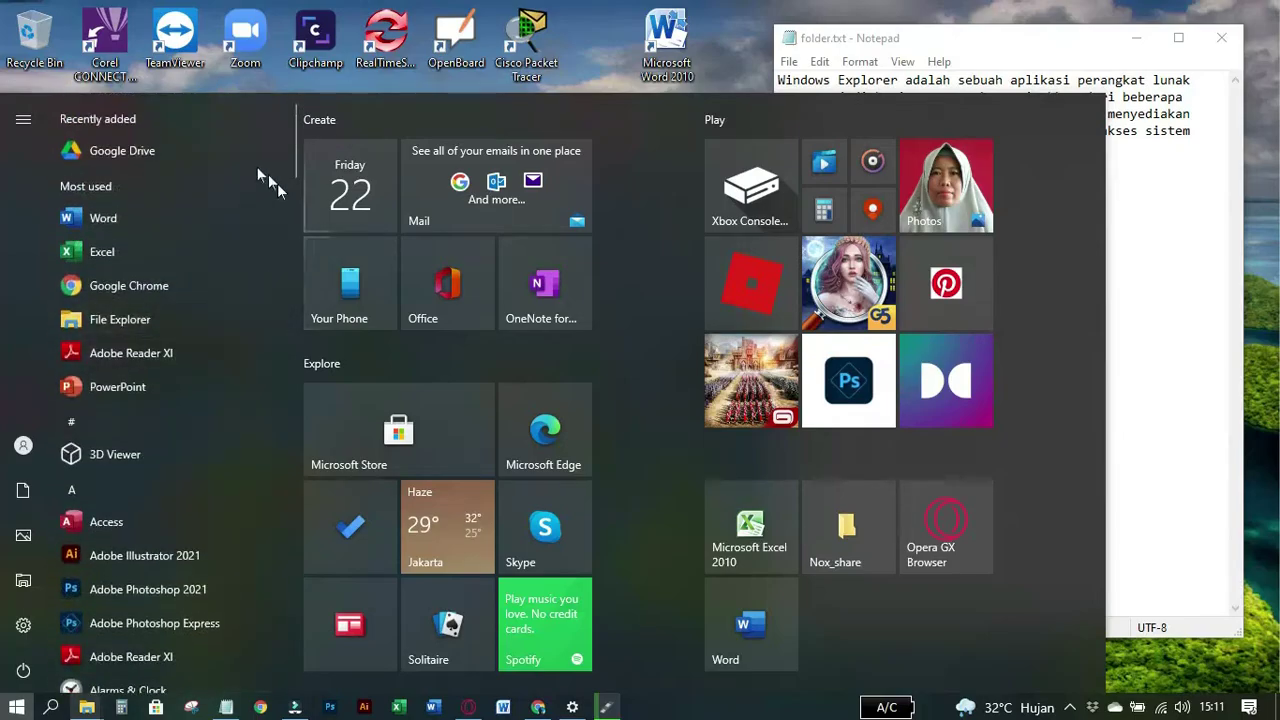
pyautogui.click(105, 330)
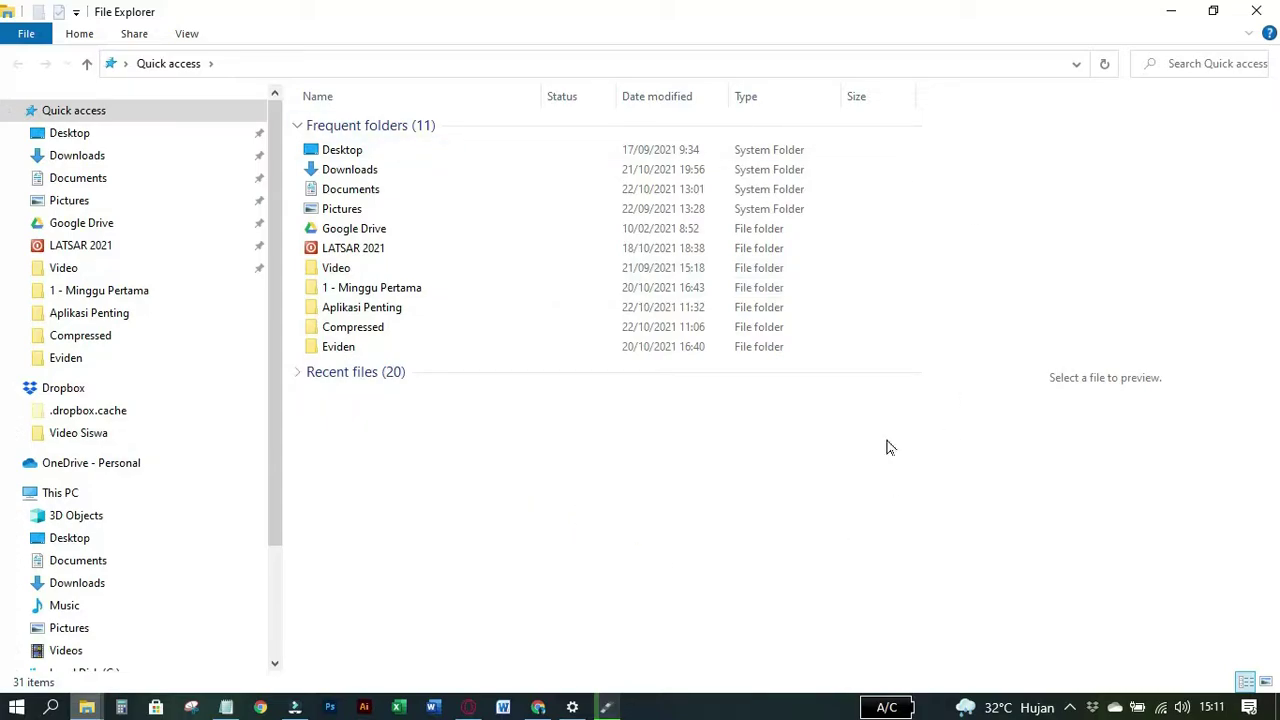
pyautogui.click(1258, 12)
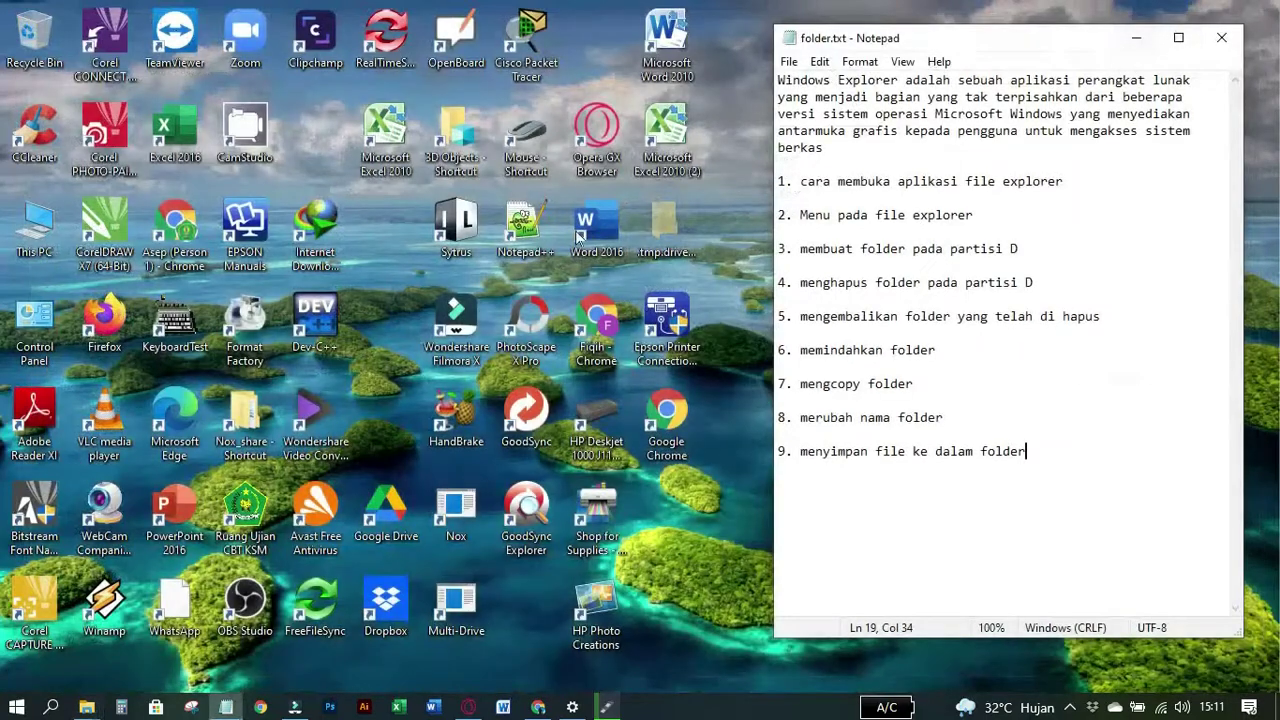
pyautogui.click(708, 526)
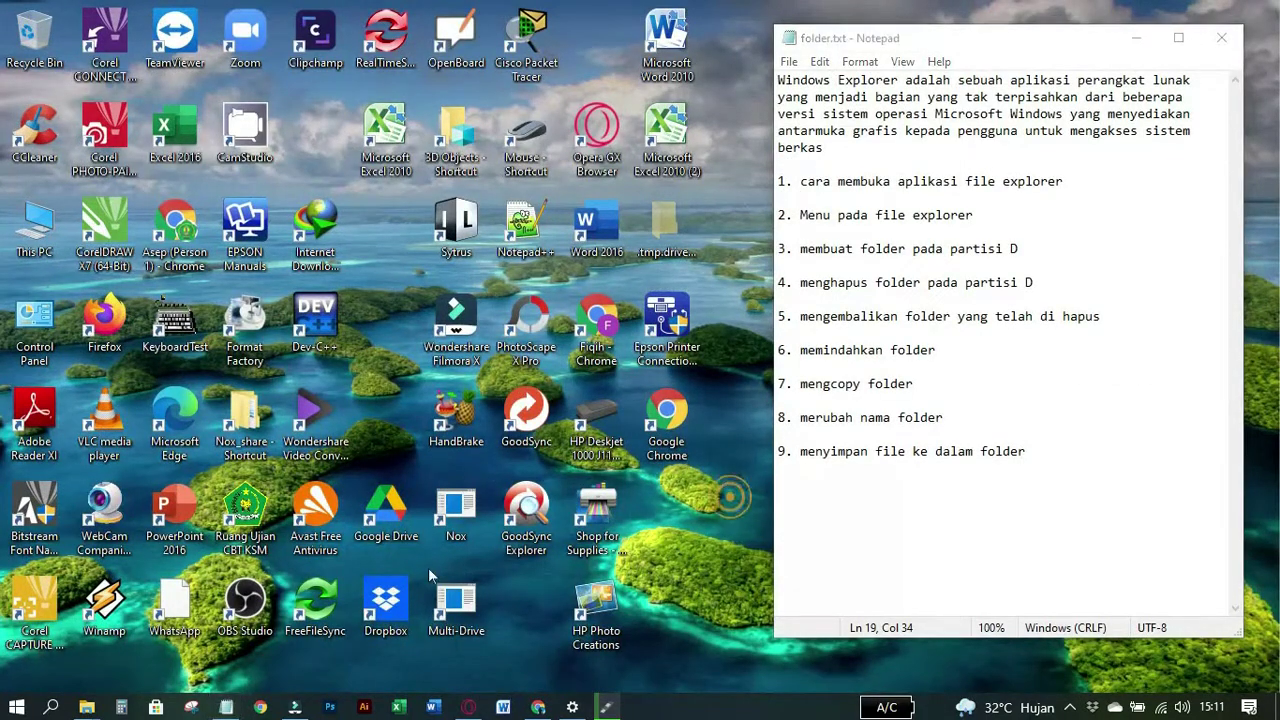
# Step: Launch File Explorer through the Start shortcut list of system tools and close its window again
pyautogui.rightClick(31, 707)
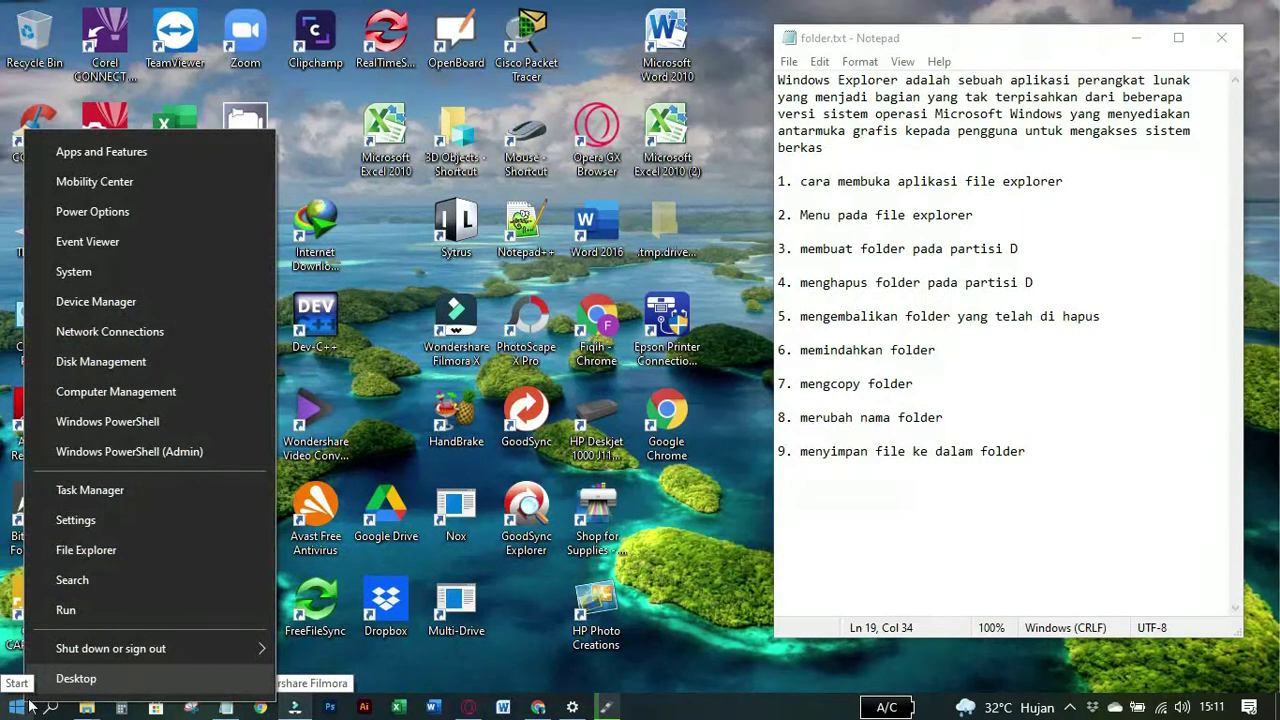
pyautogui.click(62, 562)
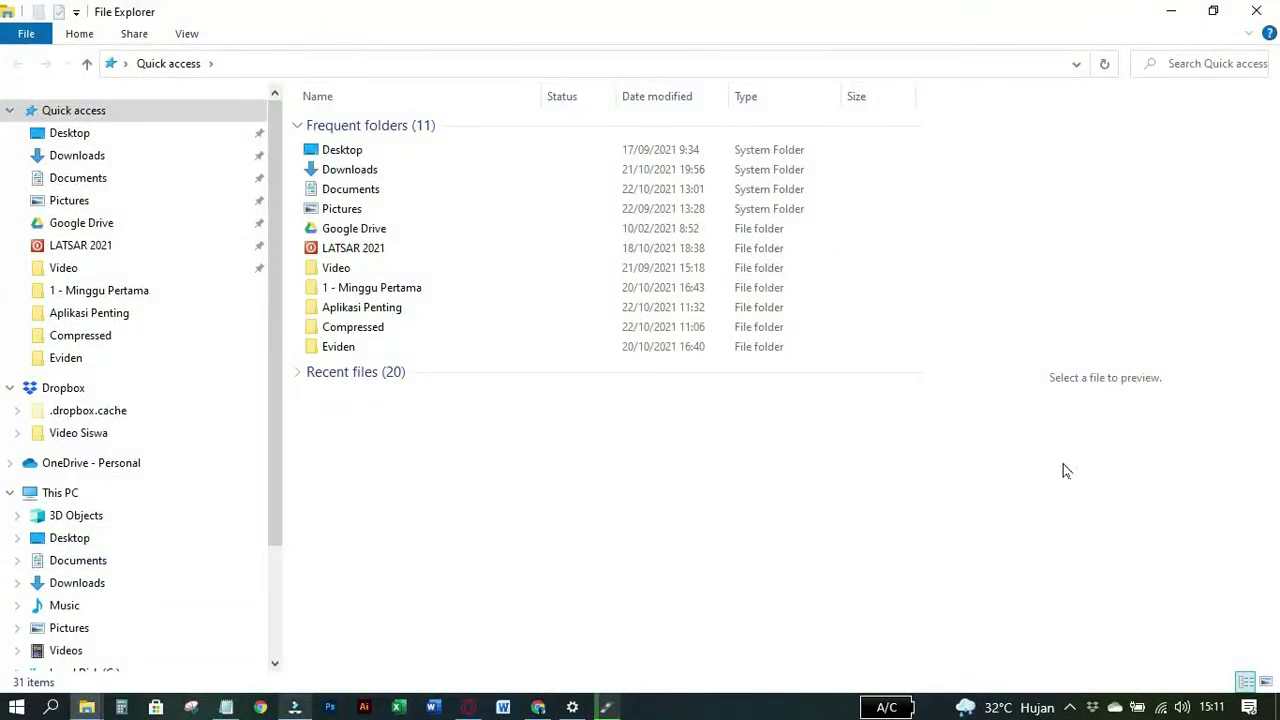
pyautogui.click(1060, 462)
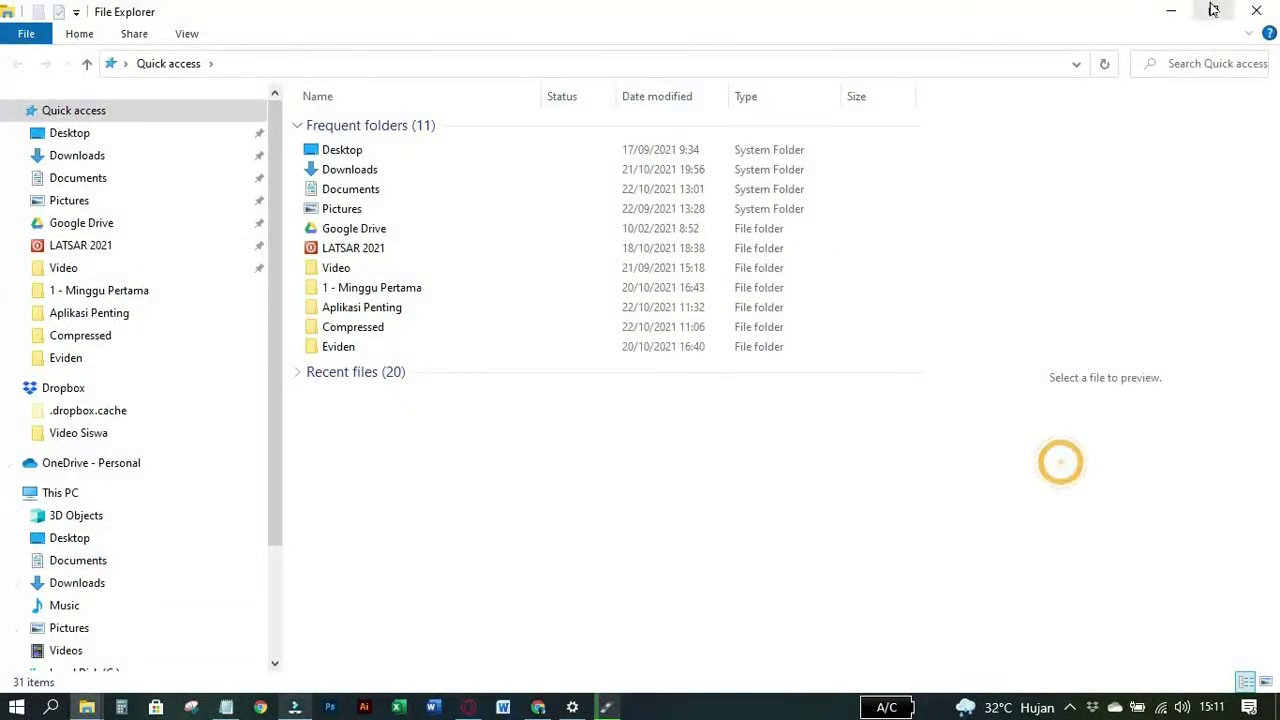
pyautogui.click(1256, 10)
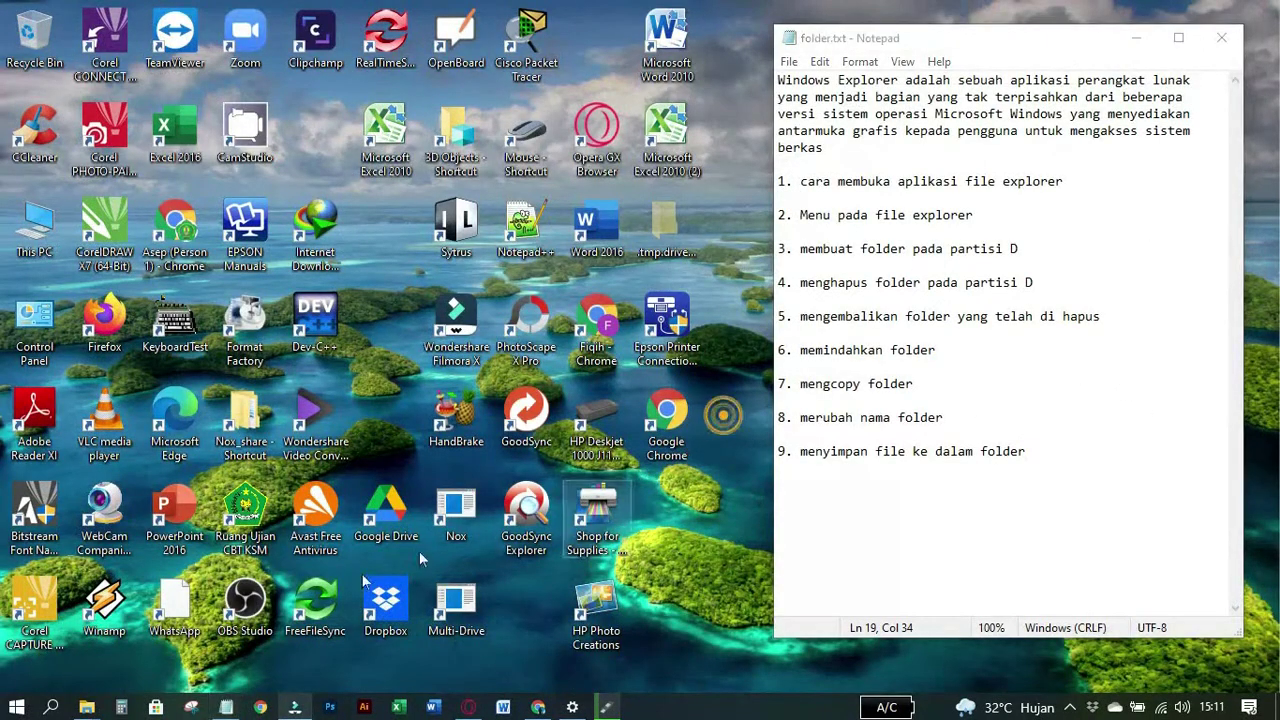
# Step: Search for "keyboard", open the On-Screen Keyboard and place it over the lower part of the desktop
pyautogui.click(16, 707)
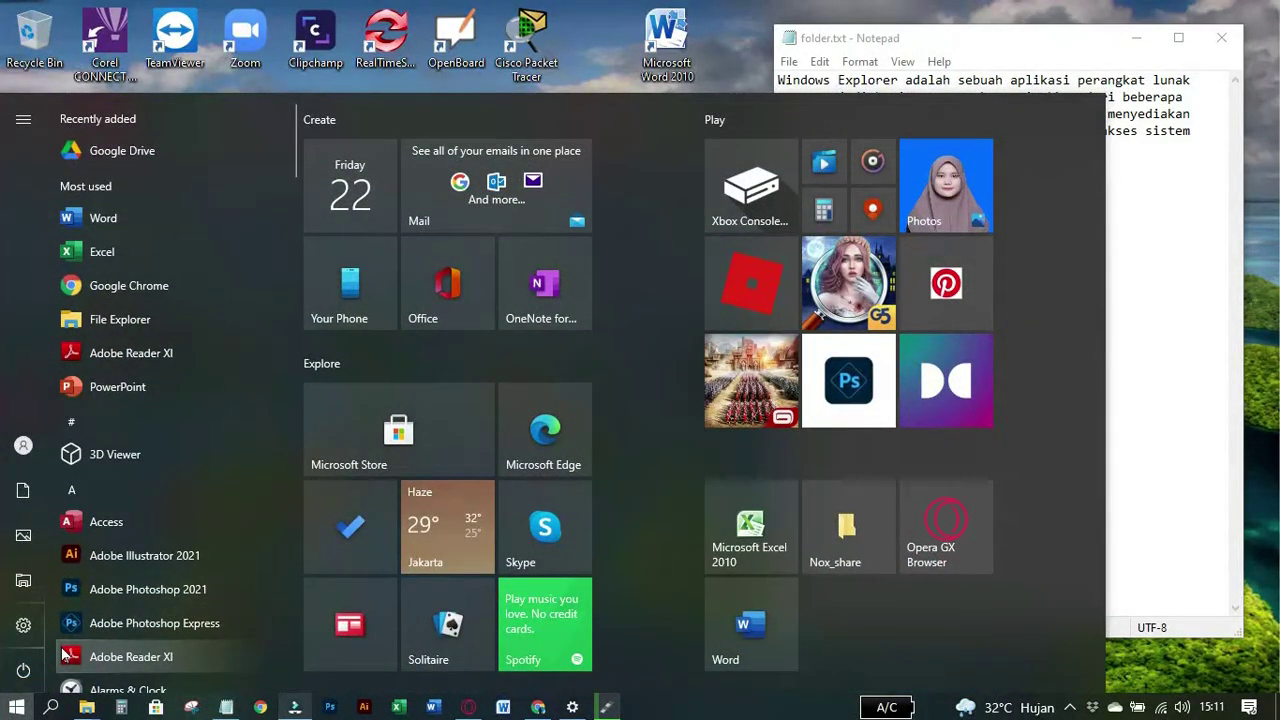
pyautogui.write('keyboar')
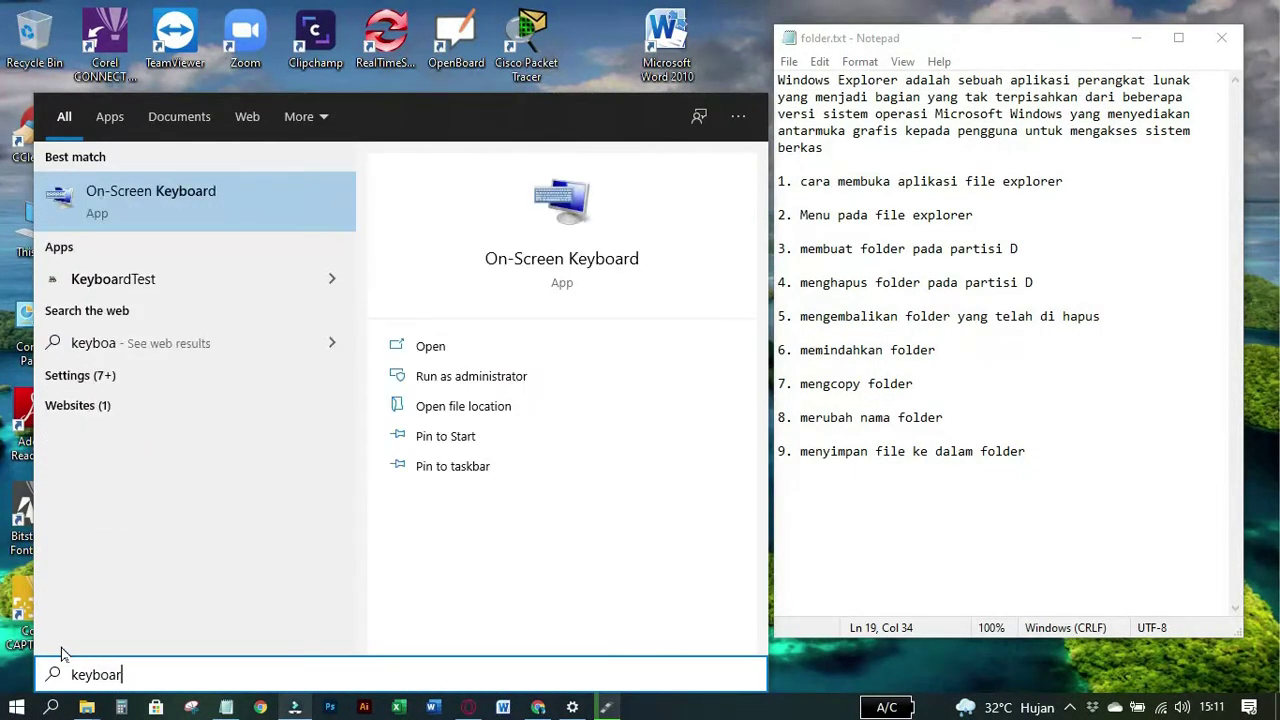
pyautogui.write('d')
pyautogui.click(227, 261)
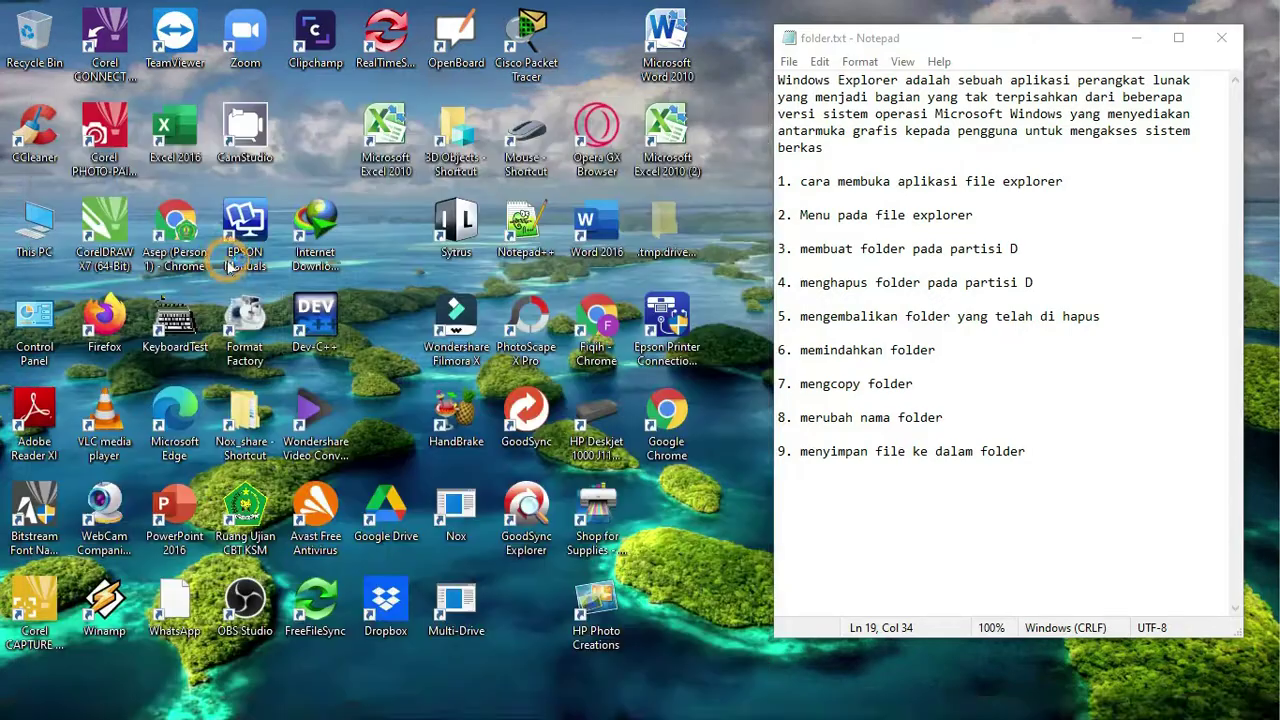
pyautogui.moveTo(752, 390); pyautogui.dragTo(814, 413)
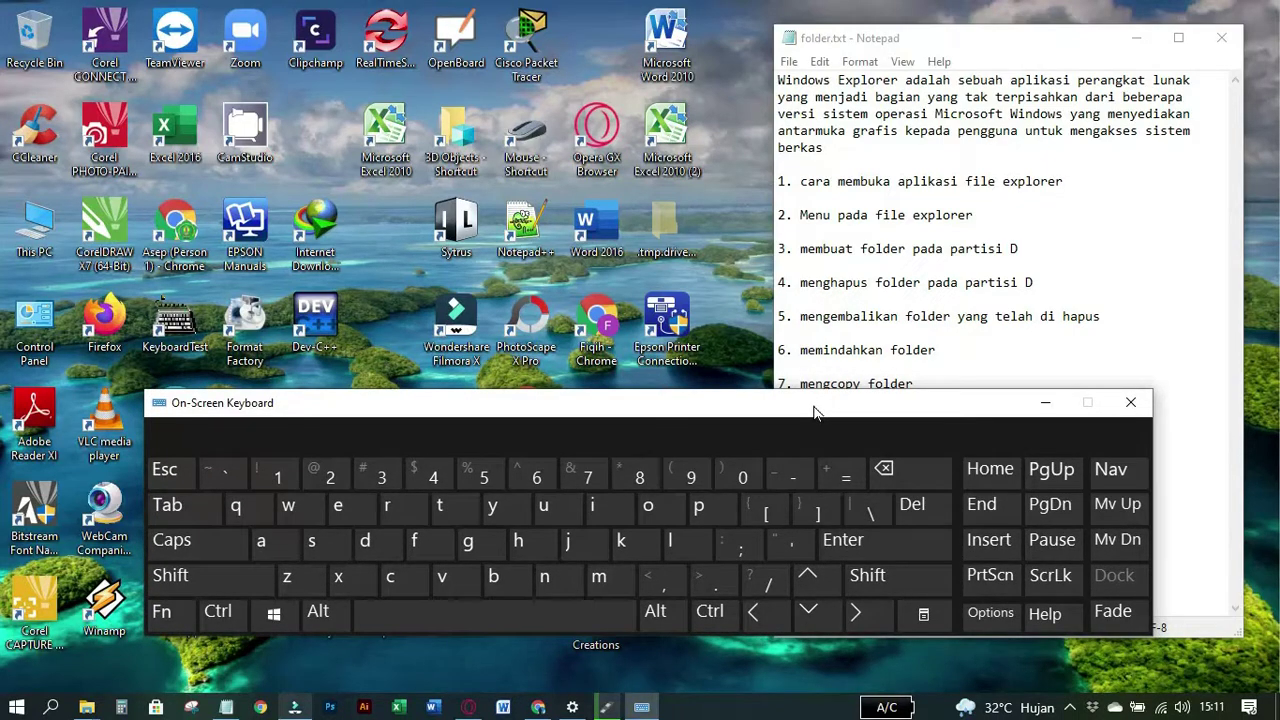
pyautogui.moveTo(813, 412); pyautogui.dragTo(813, 421)
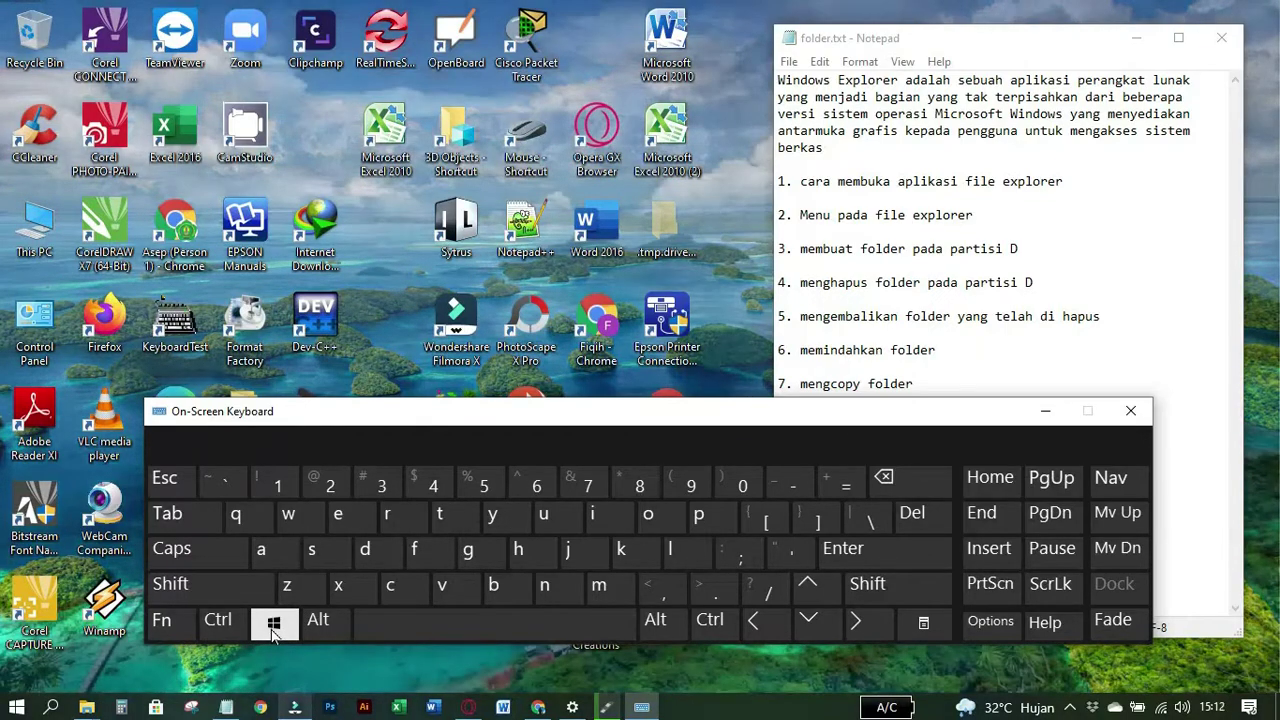
# Step: Open File Explorer with the Windows+E combination on the On-Screen Keyboard, and close the keyboard
pyautogui.click(272, 633)
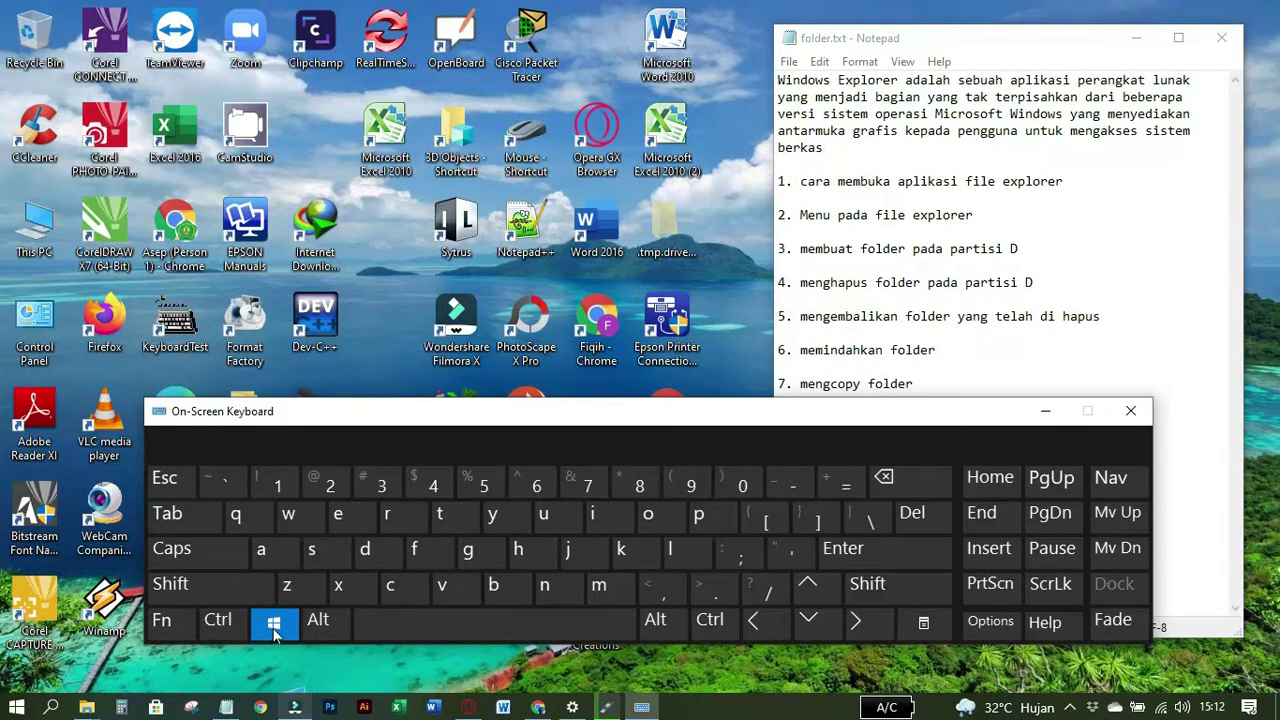
pyautogui.click(356, 528)
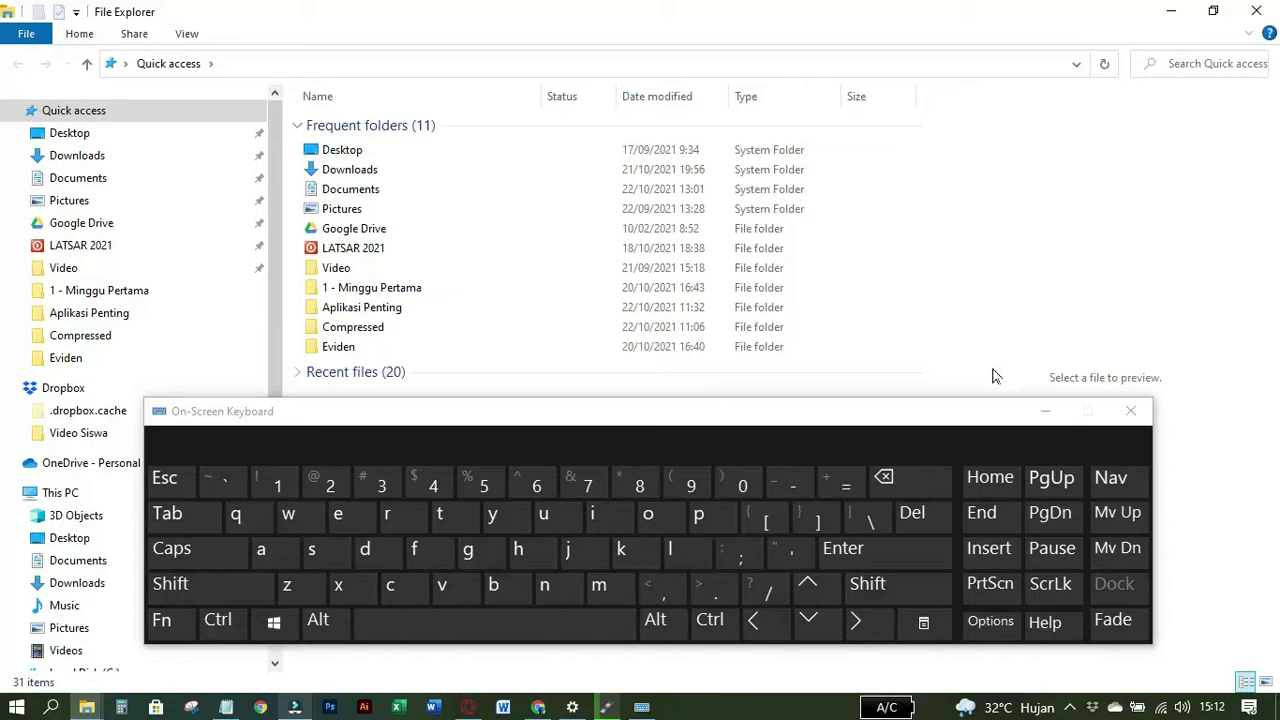
pyautogui.click(1131, 411)
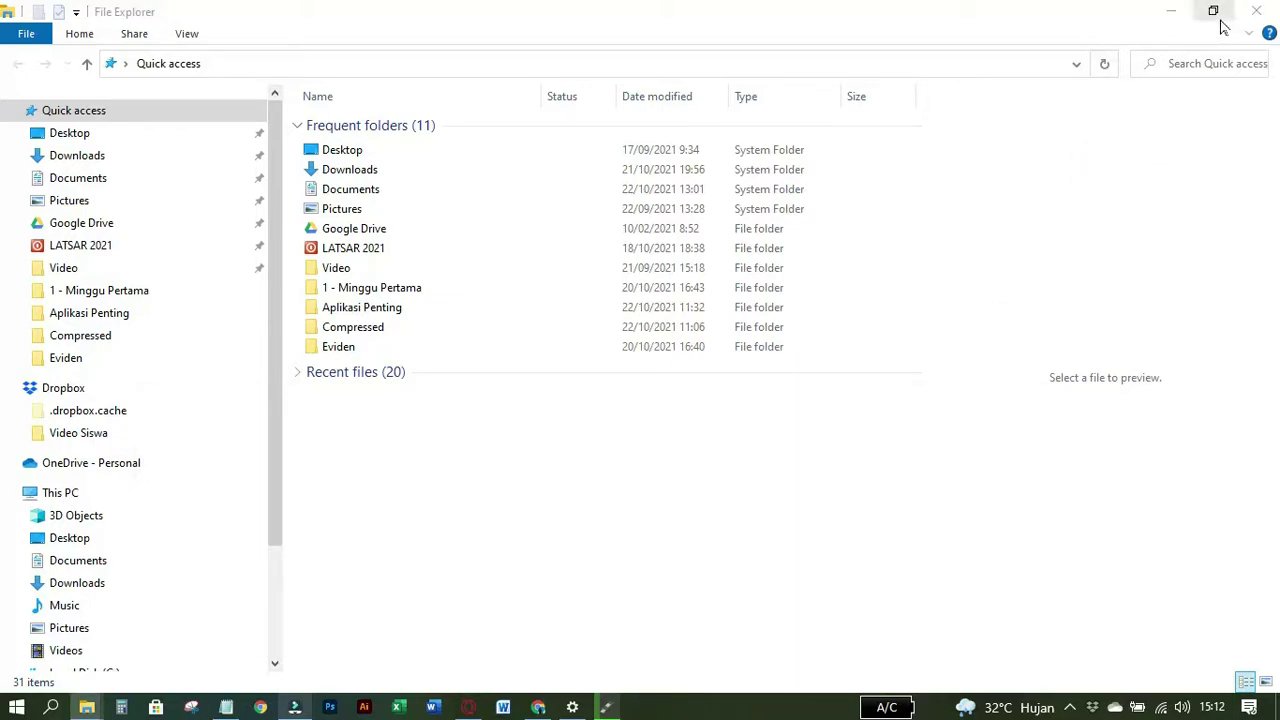
# Step: Review topic 2, "Menu pada file explorer", in the folder.txt notes and minimize them to return to File Explorer
pyautogui.click(226, 707)
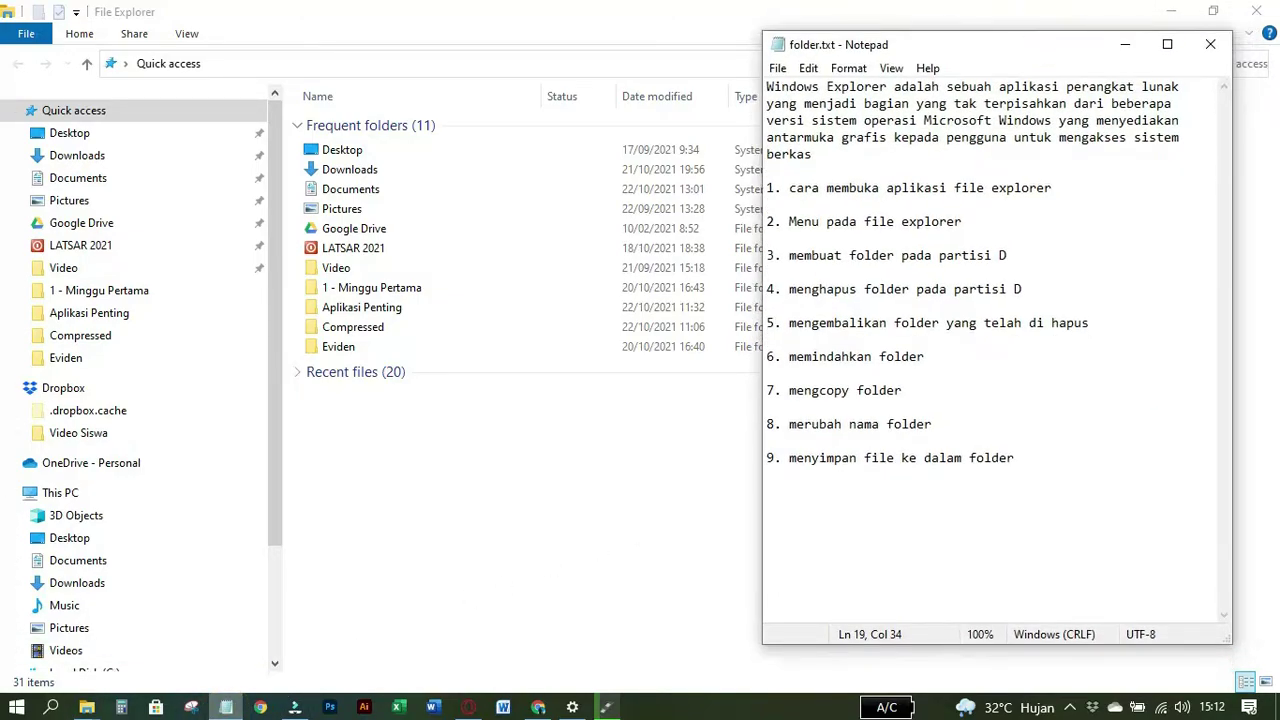
pyautogui.click(1072, 228)
pyautogui.moveTo(789, 221); pyautogui.dragTo(963, 221)
pyautogui.click(1003, 224)
pyautogui.click(1128, 45)
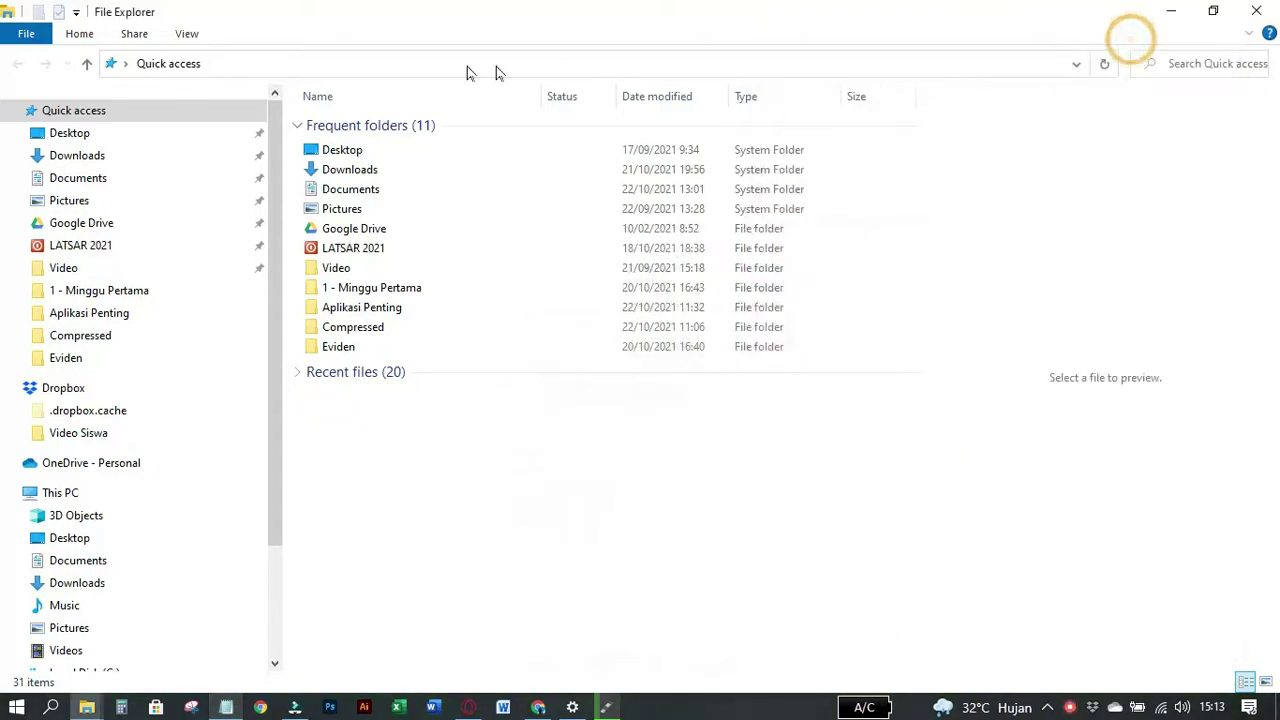
# Step: Open a new File Explorer window from the current one
pyautogui.click(27, 37)
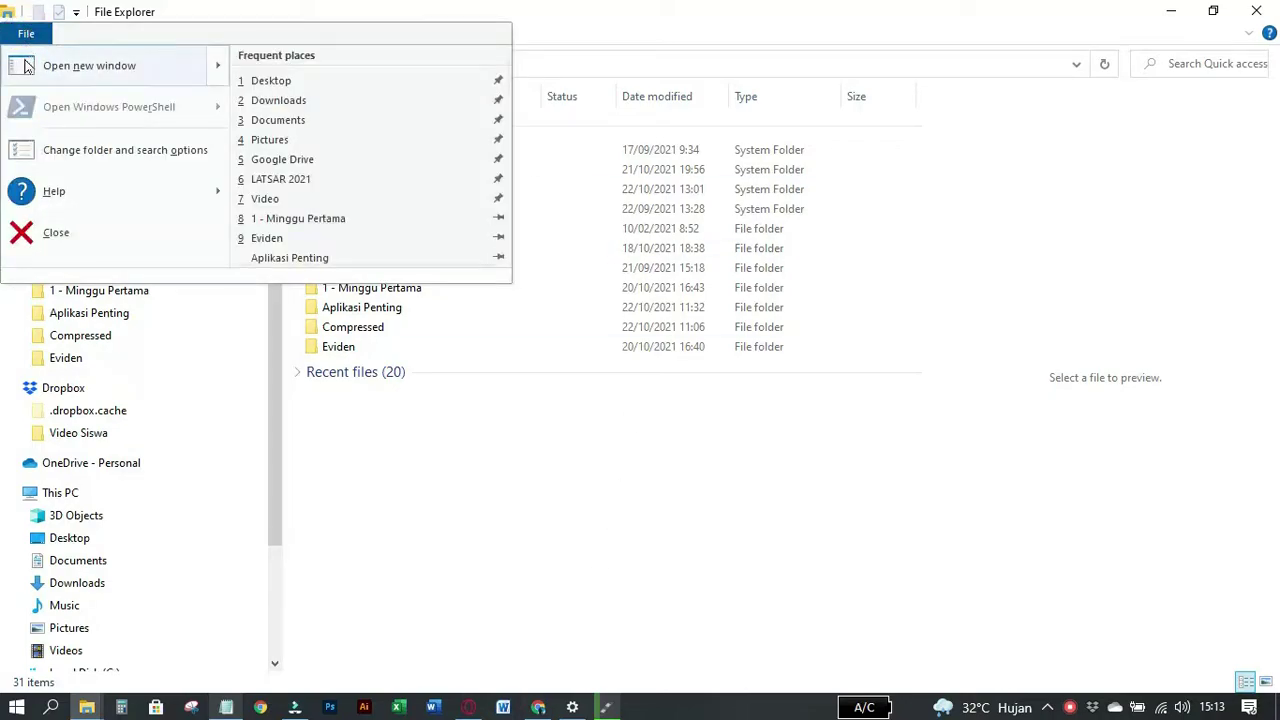
pyautogui.moveTo(157, 73)
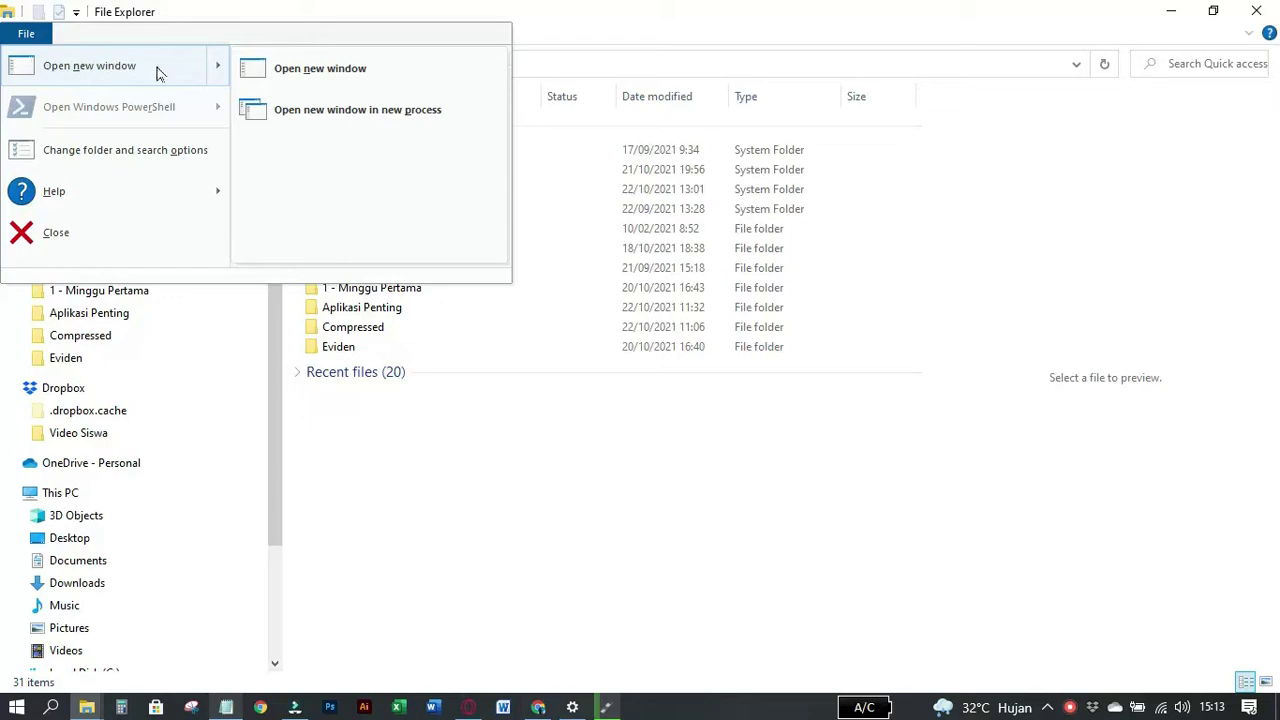
pyautogui.click(106, 69)
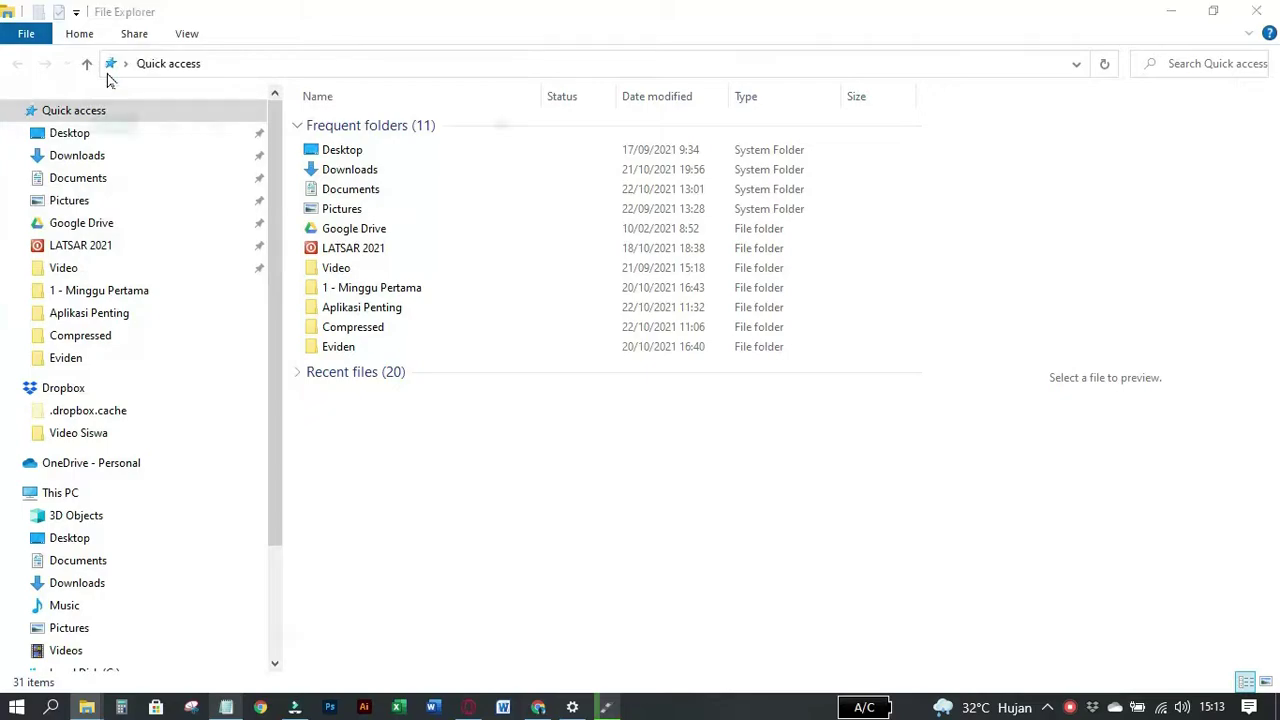
# Step: Move and widen the second File Explorer window over the first one, and close it
pyautogui.moveTo(236, 88); pyautogui.dragTo(828, 80)
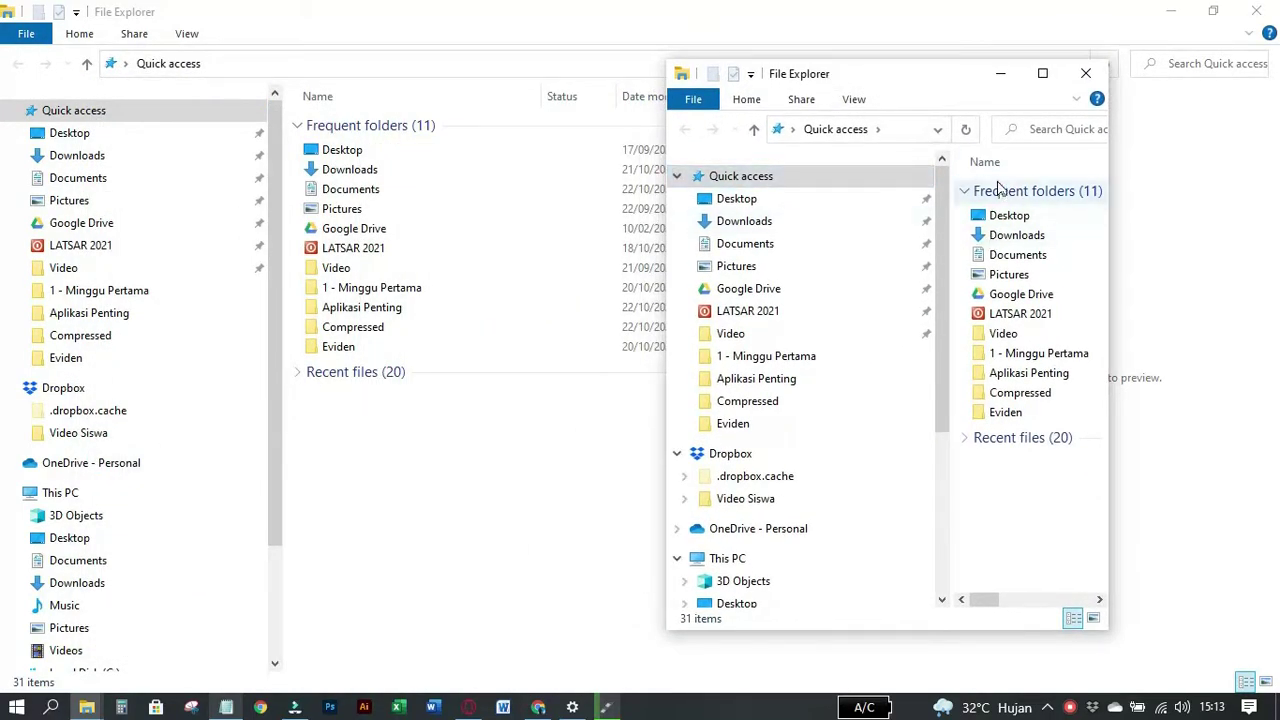
pyautogui.moveTo(1110, 224); pyautogui.dragTo(1237, 224)
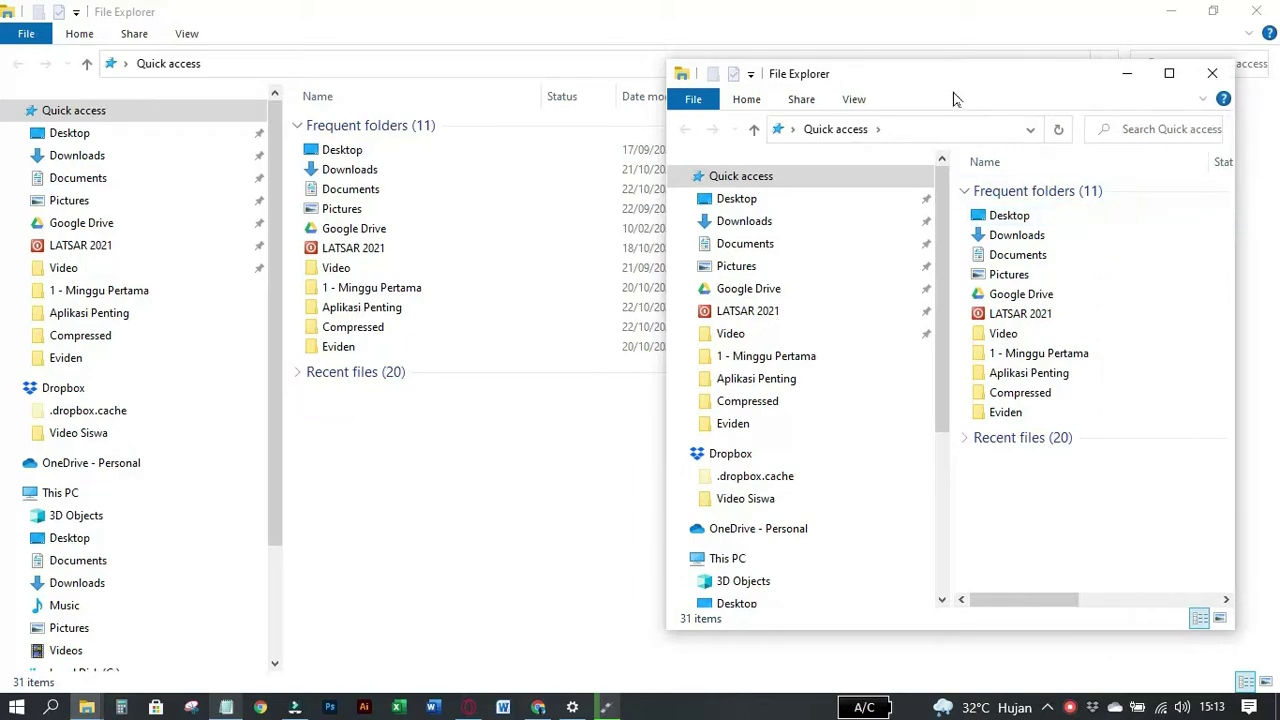
pyautogui.moveTo(952, 78); pyautogui.dragTo(753, 61)
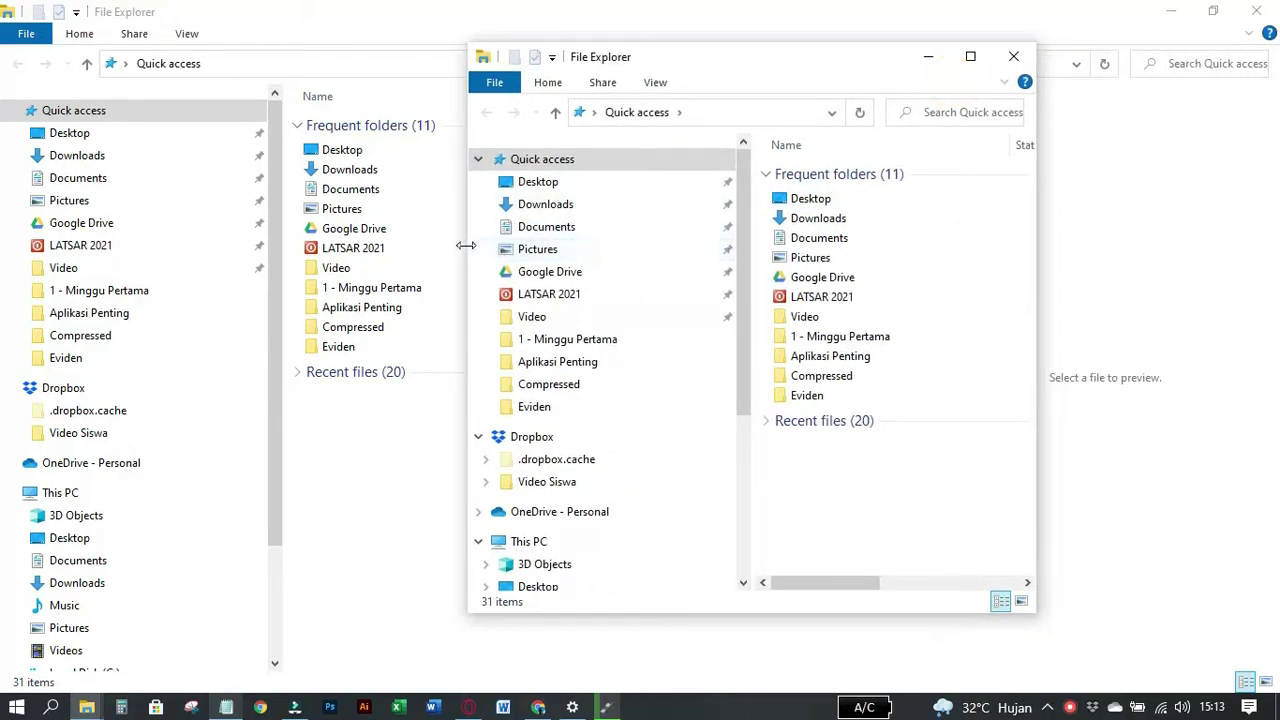
pyautogui.moveTo(469, 254); pyautogui.dragTo(229, 254)
pyautogui.moveTo(814, 64); pyautogui.dragTo(940, 72)
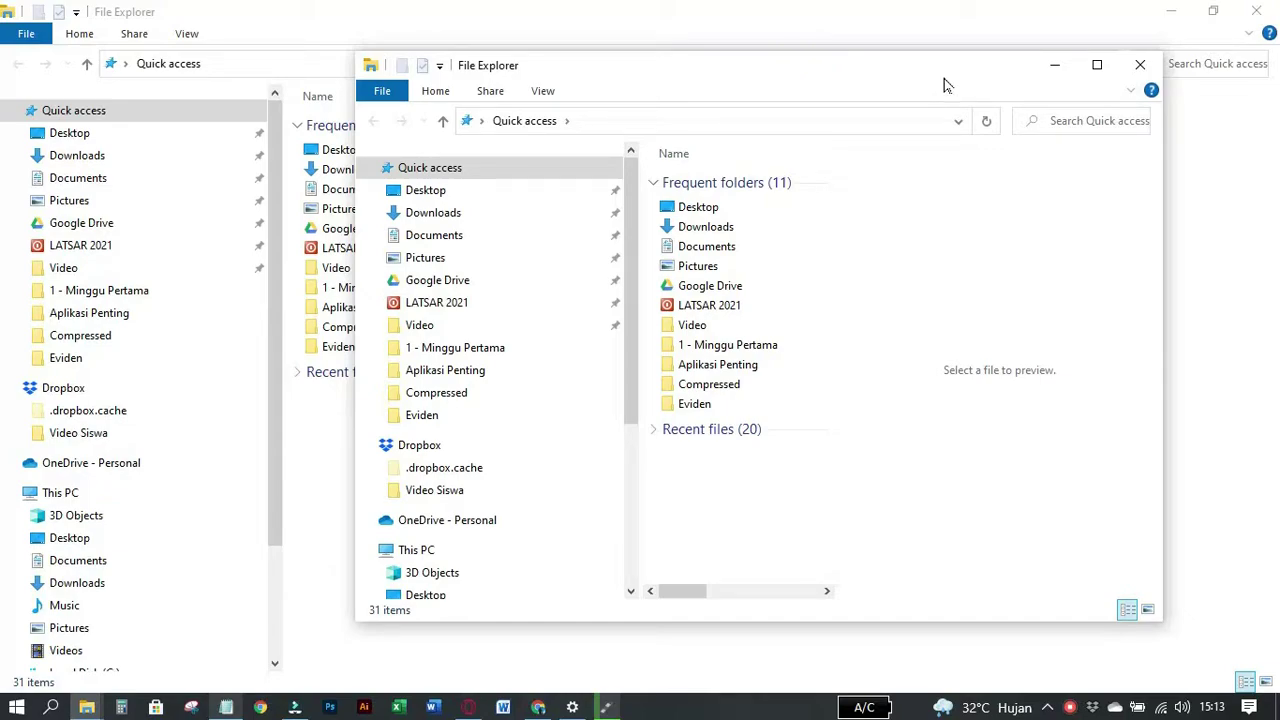
pyautogui.click(1138, 64)
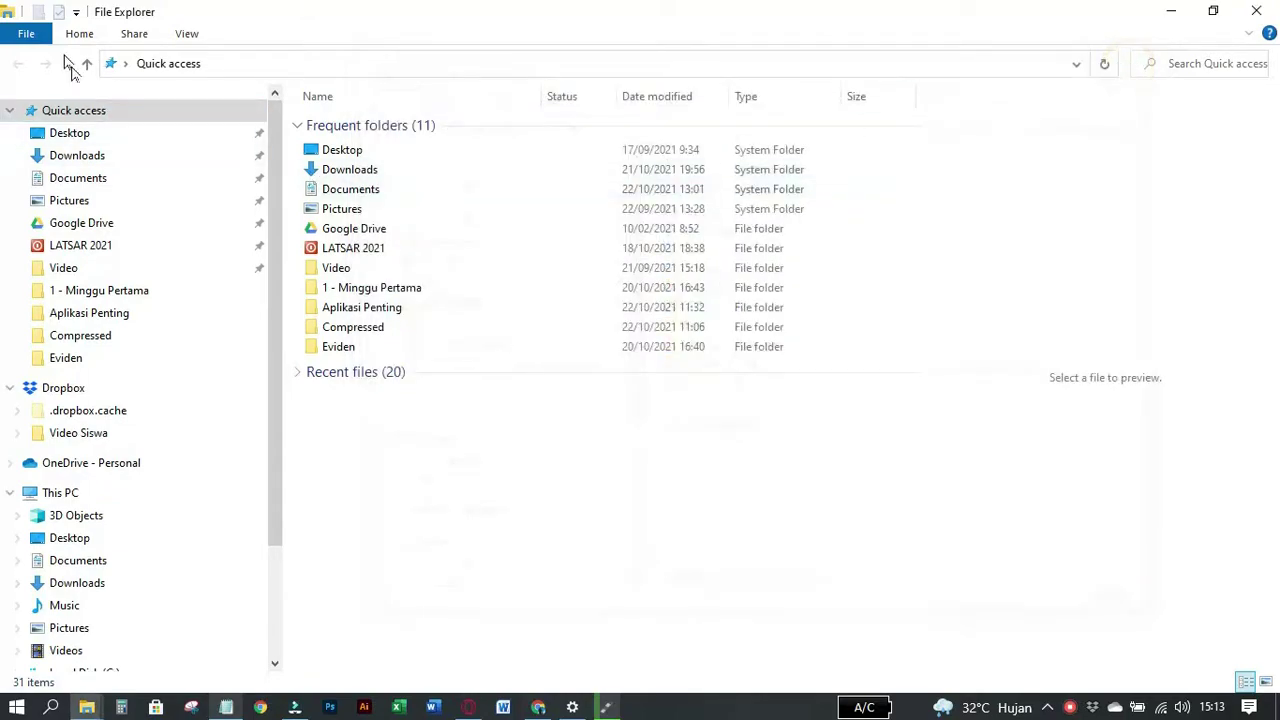
# Step: Open the folder and search options and move the Folder Options dialog over the empty middle area of the window
pyautogui.click(26, 33)
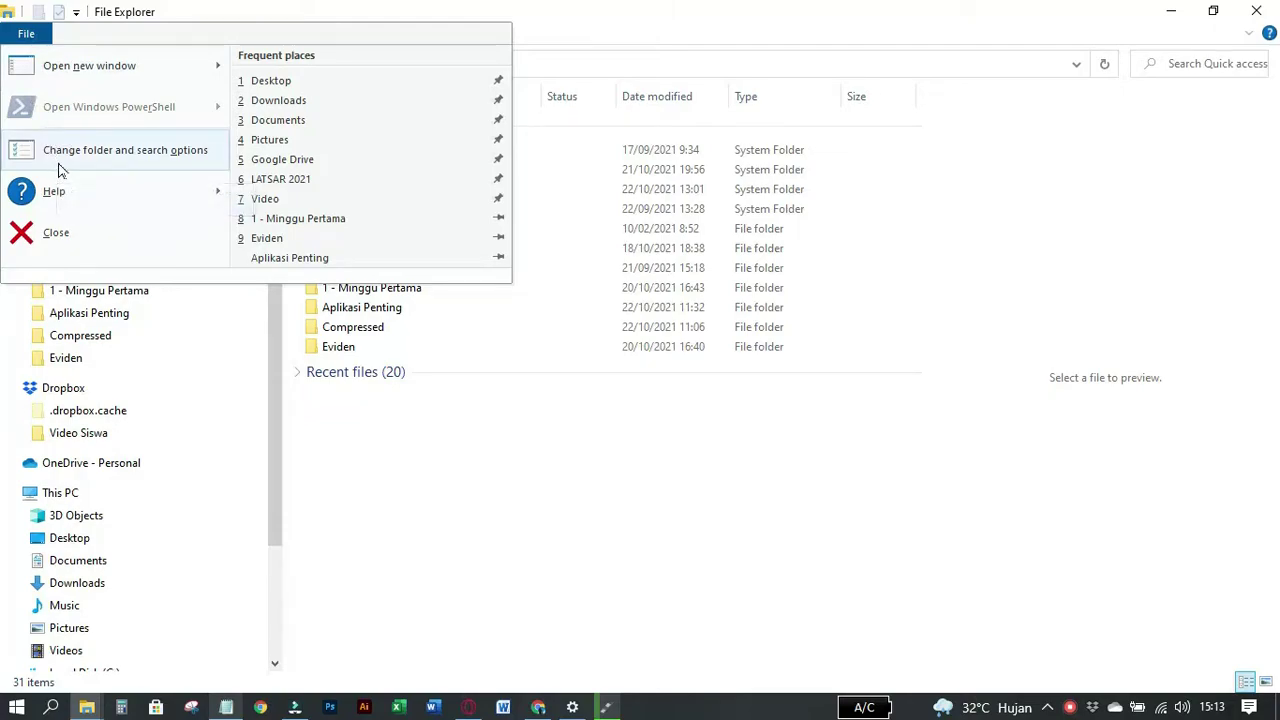
pyautogui.click(115, 152)
pyautogui.moveTo(230, 114); pyautogui.dragTo(894, 143)
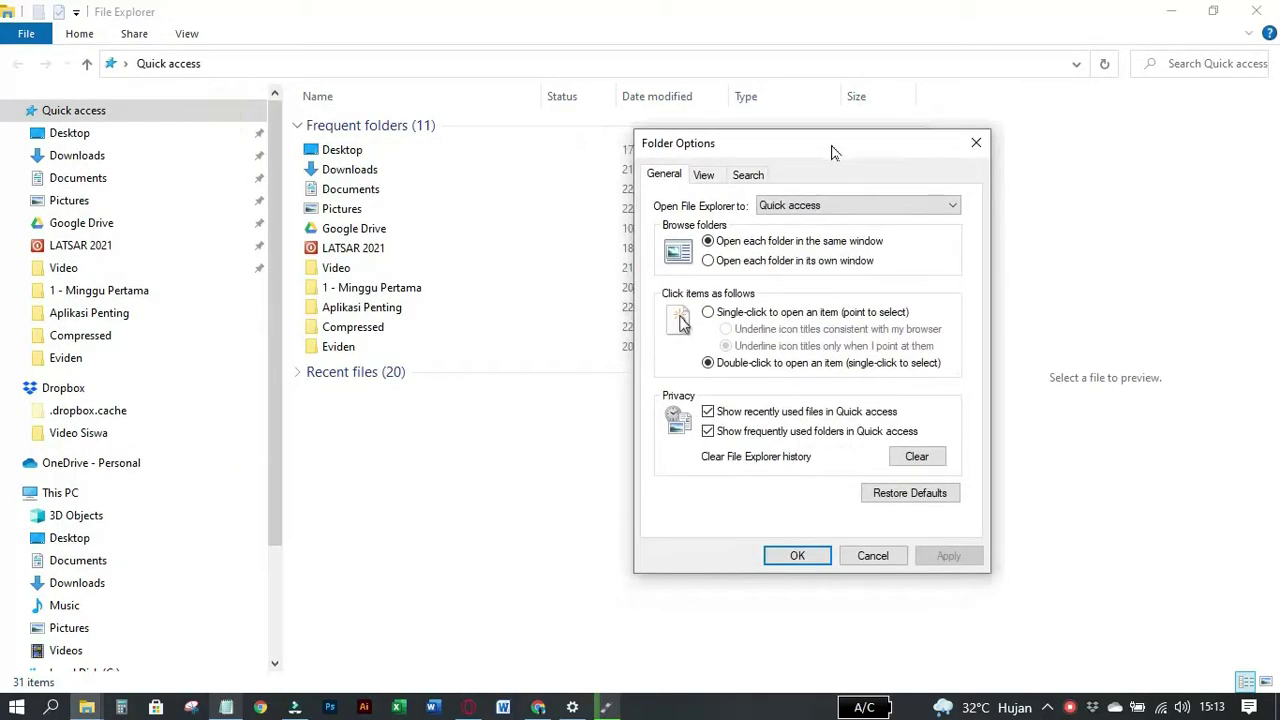
# Step: Examine the General, View and Search pages of Folder Options, and close the dialog without changing any setting
pyautogui.click(706, 177)
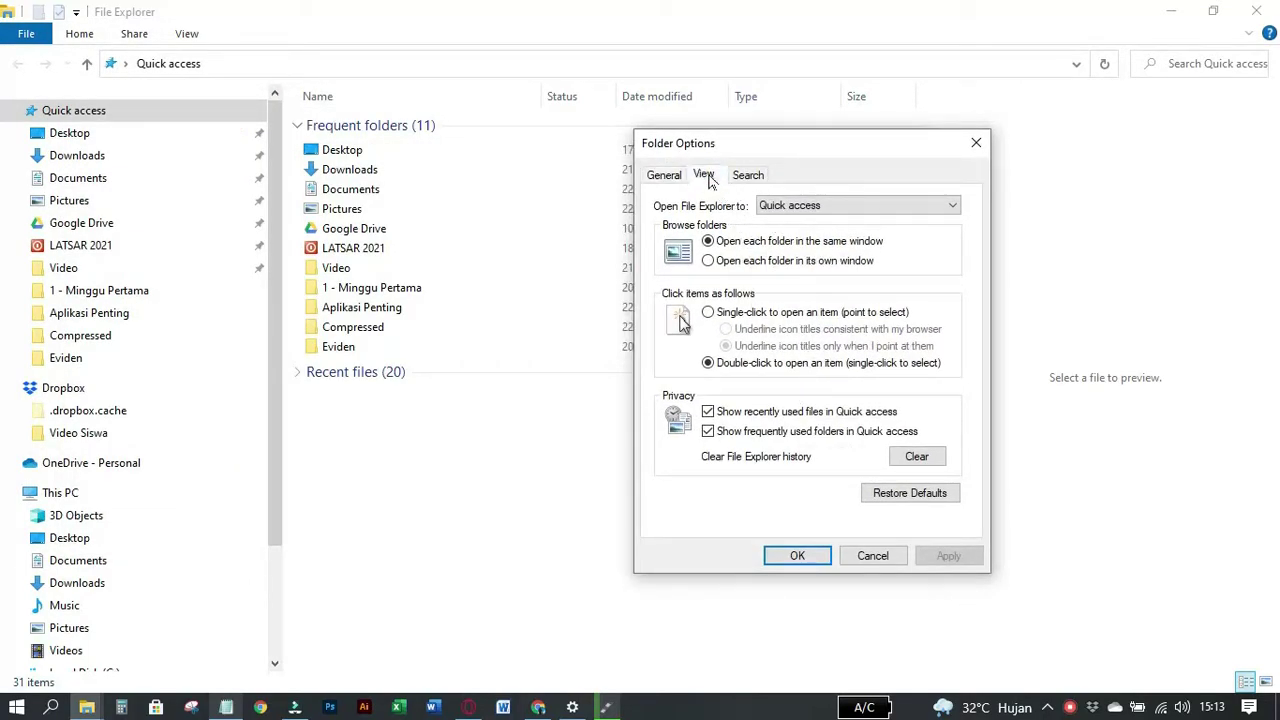
pyautogui.click(748, 175)
pyautogui.click(704, 175)
pyautogui.click(662, 175)
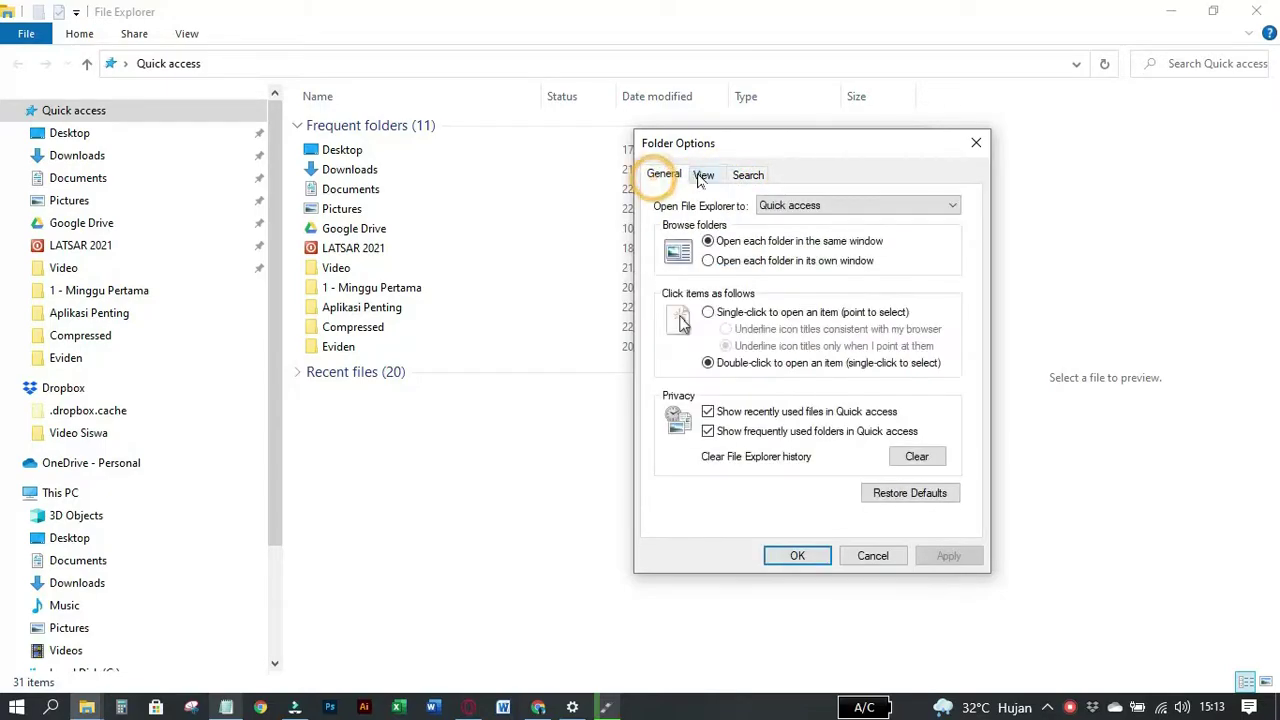
pyautogui.click(703, 176)
pyautogui.click(746, 175)
pyautogui.click(704, 175)
pyautogui.click(662, 175)
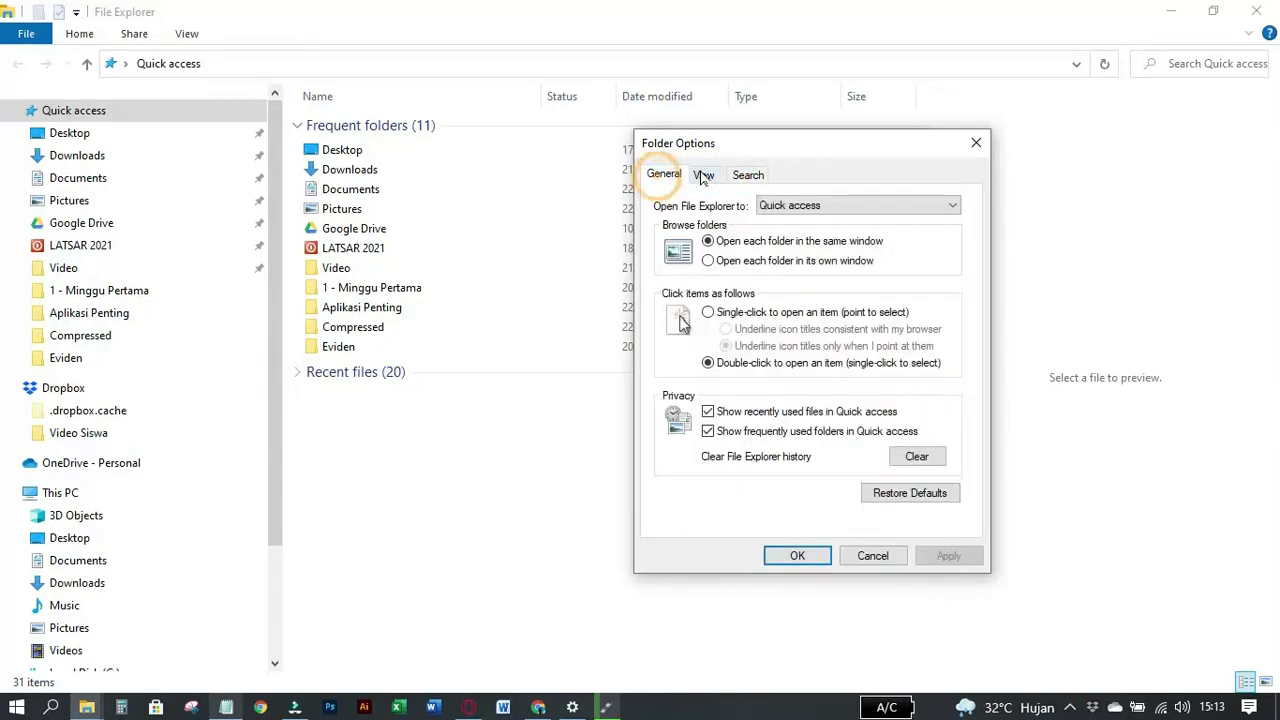
pyautogui.click(703, 176)
pyautogui.click(745, 175)
pyautogui.click(705, 176)
pyautogui.click(670, 177)
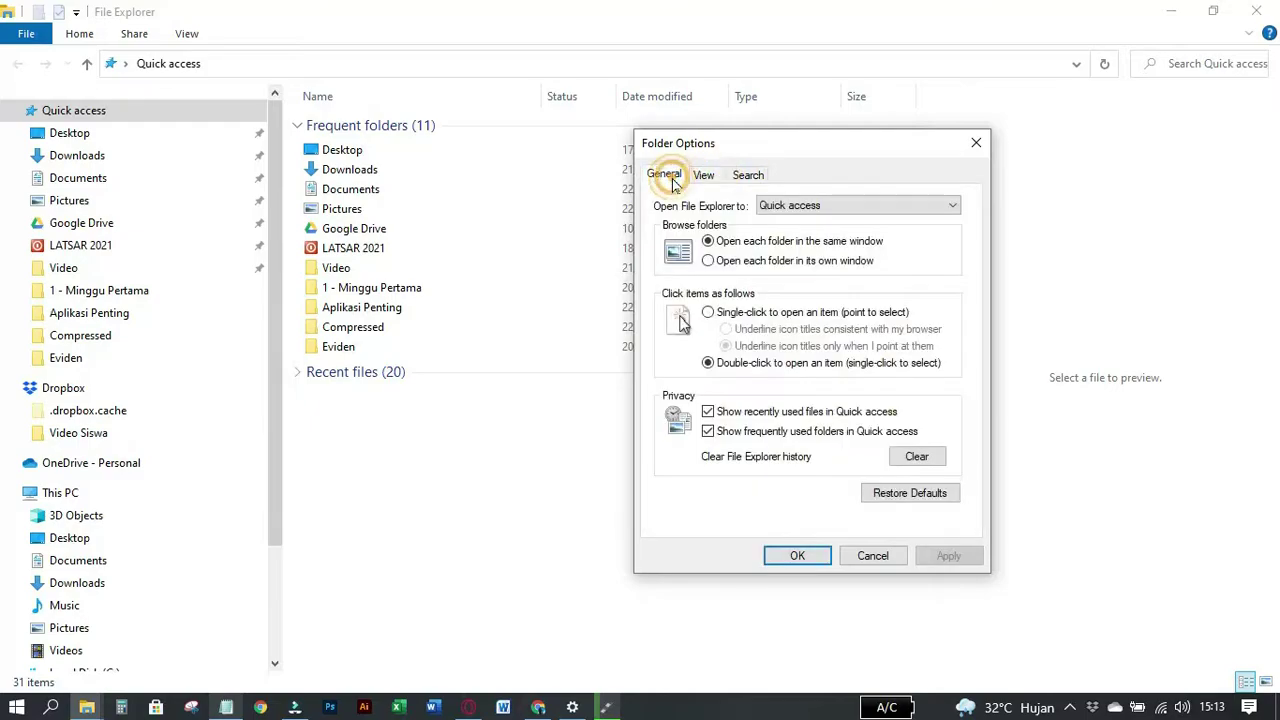
pyautogui.click(703, 176)
pyautogui.click(746, 175)
pyautogui.click(704, 176)
pyautogui.click(662, 177)
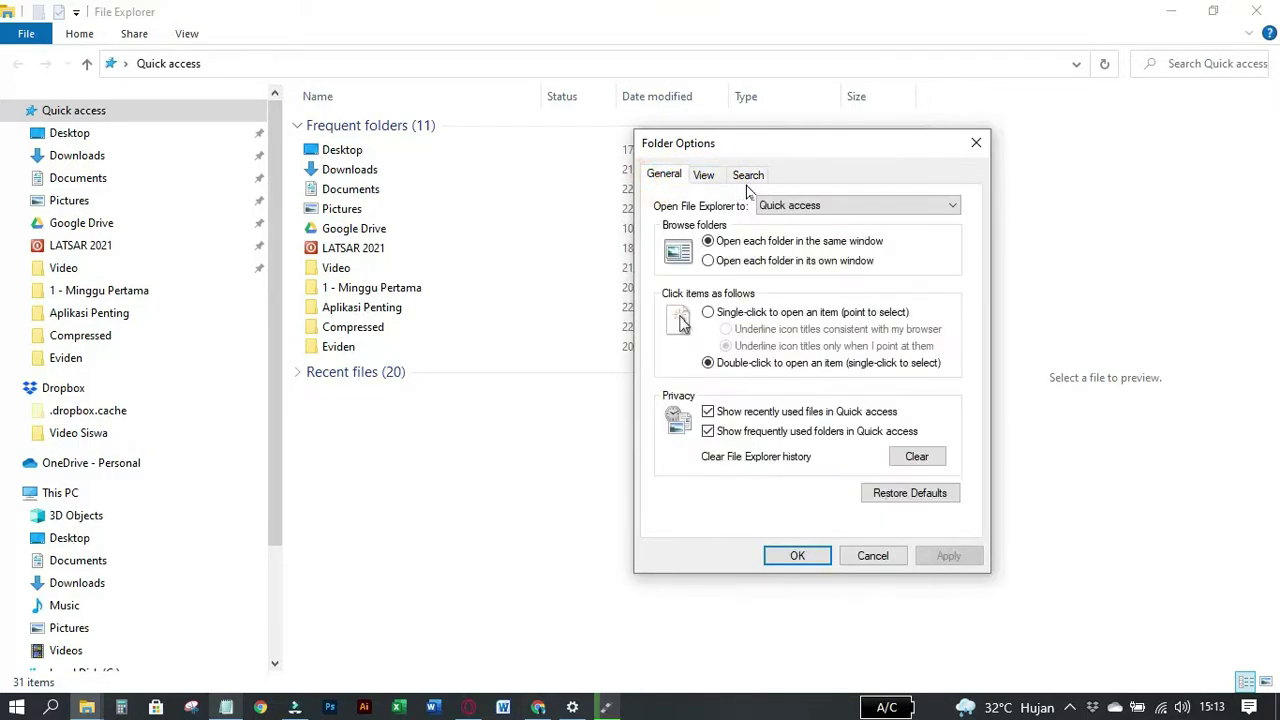
pyautogui.click(703, 176)
pyautogui.click(746, 175)
pyautogui.click(704, 177)
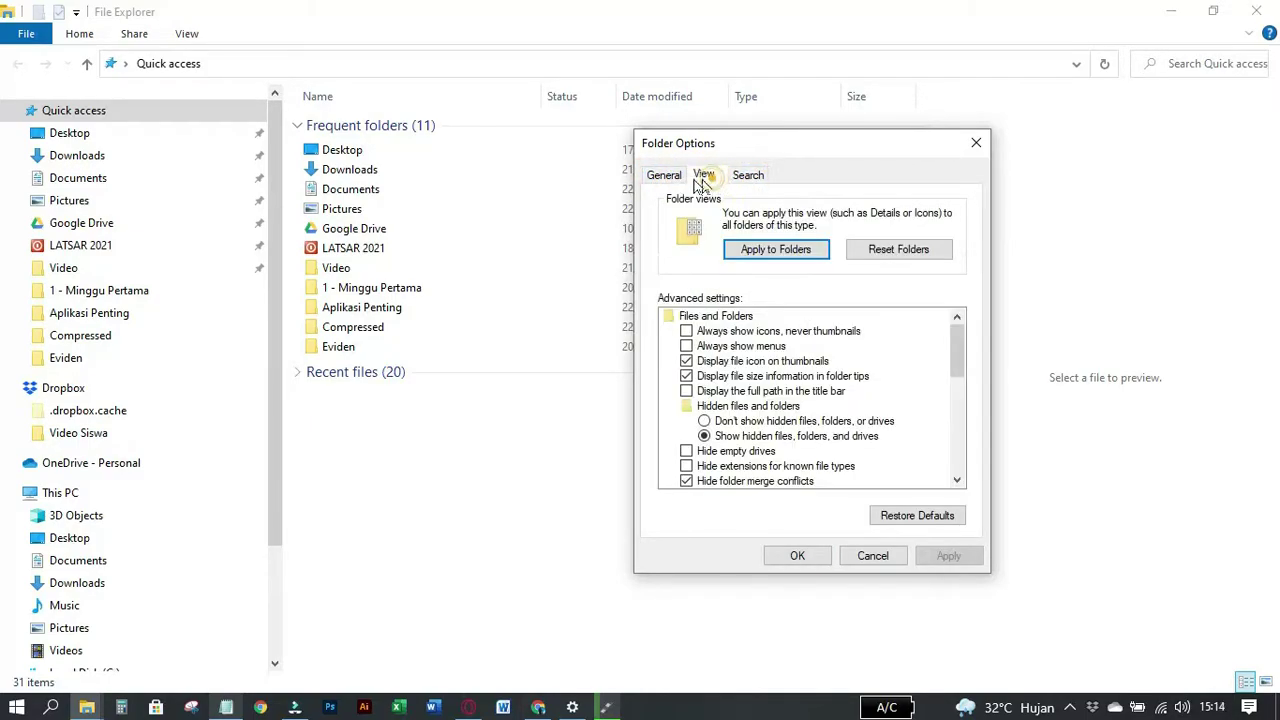
pyautogui.click(663, 176)
pyautogui.click(747, 175)
pyautogui.click(976, 143)
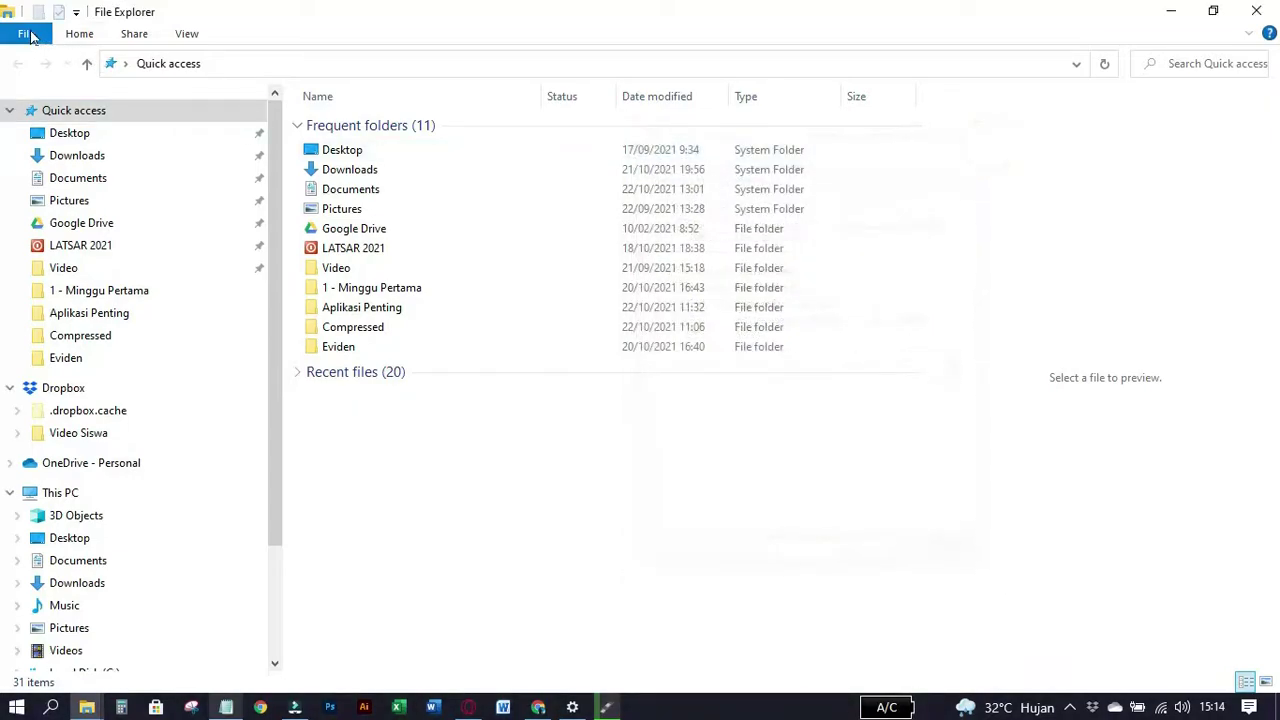
# Step: Examine the remaining File commands, including Help and Close, and dismiss the list without choosing one
pyautogui.click(28, 35)
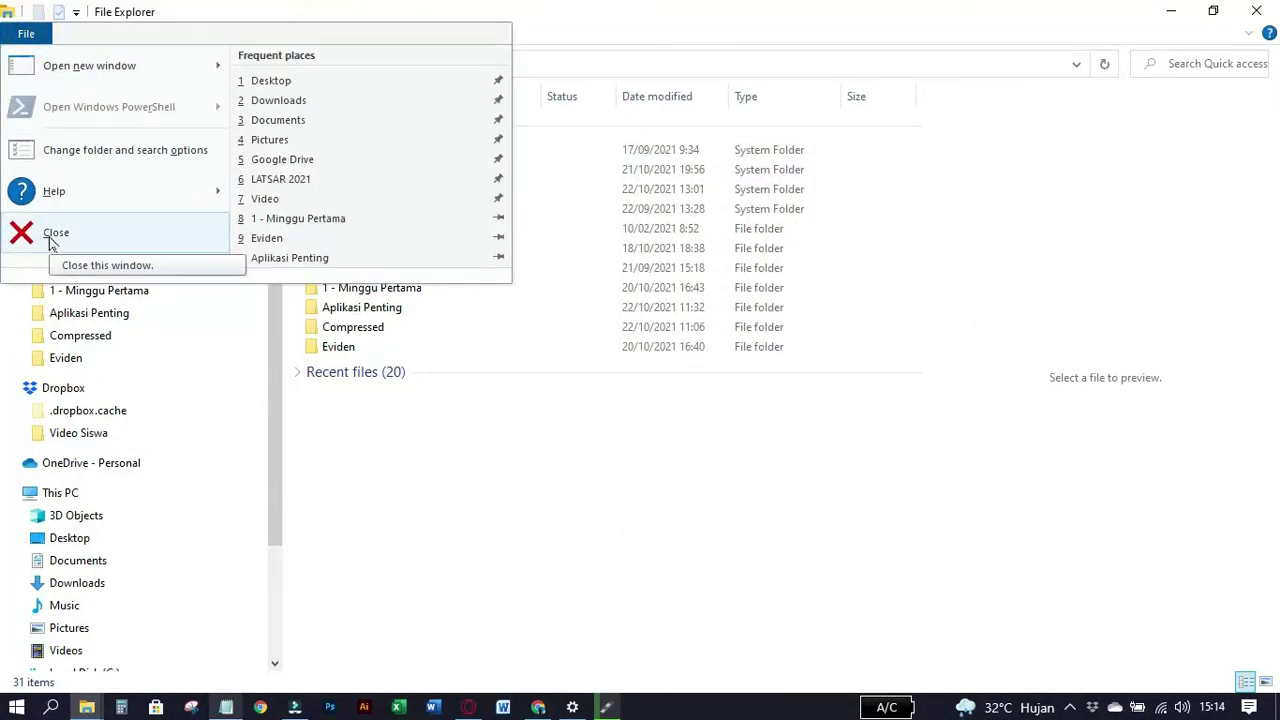
pyautogui.click(694, 29)
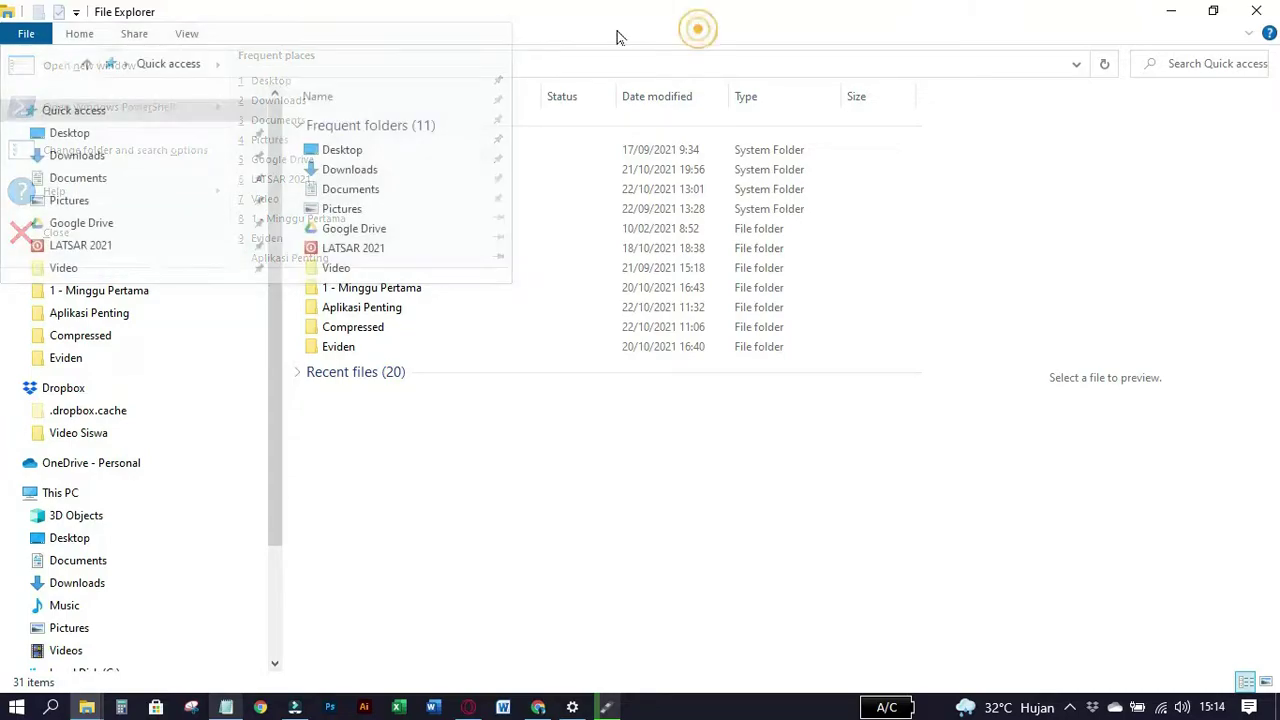
pyautogui.click(920, 582)
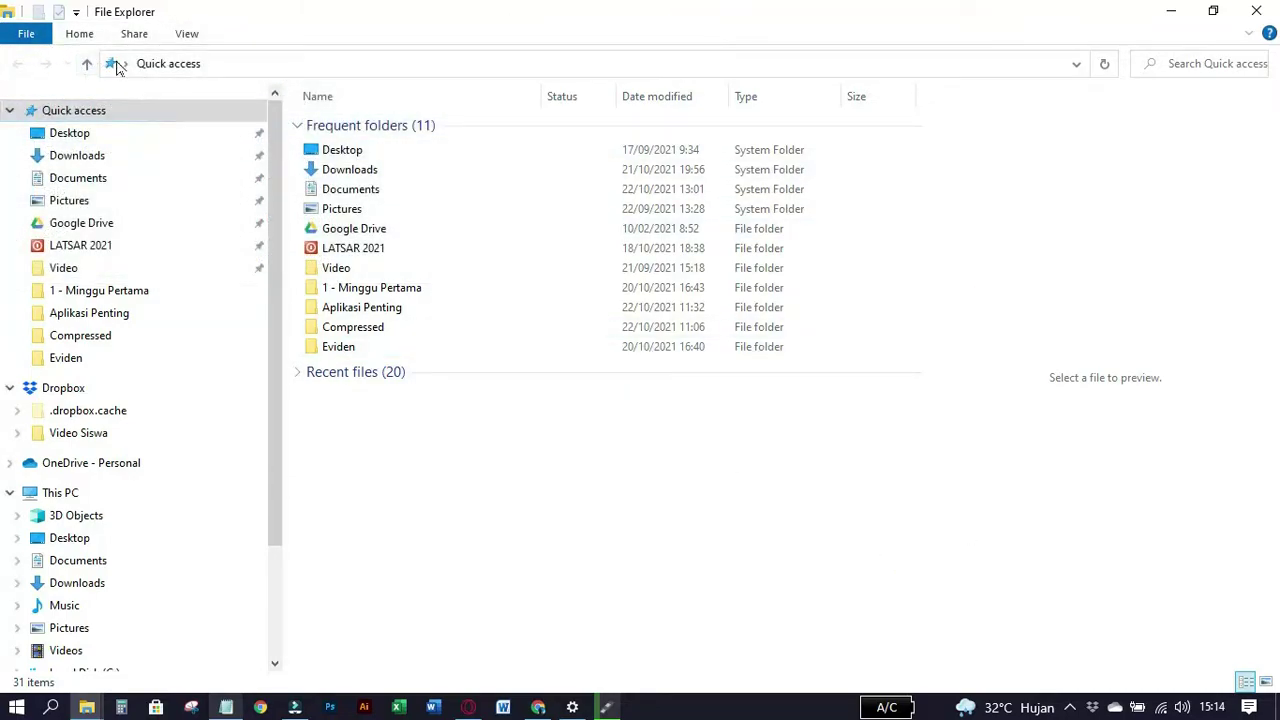
# Step: Examine the Home, Share and View commands of the ribbon, including the navigation pane options
pyautogui.click(80, 35)
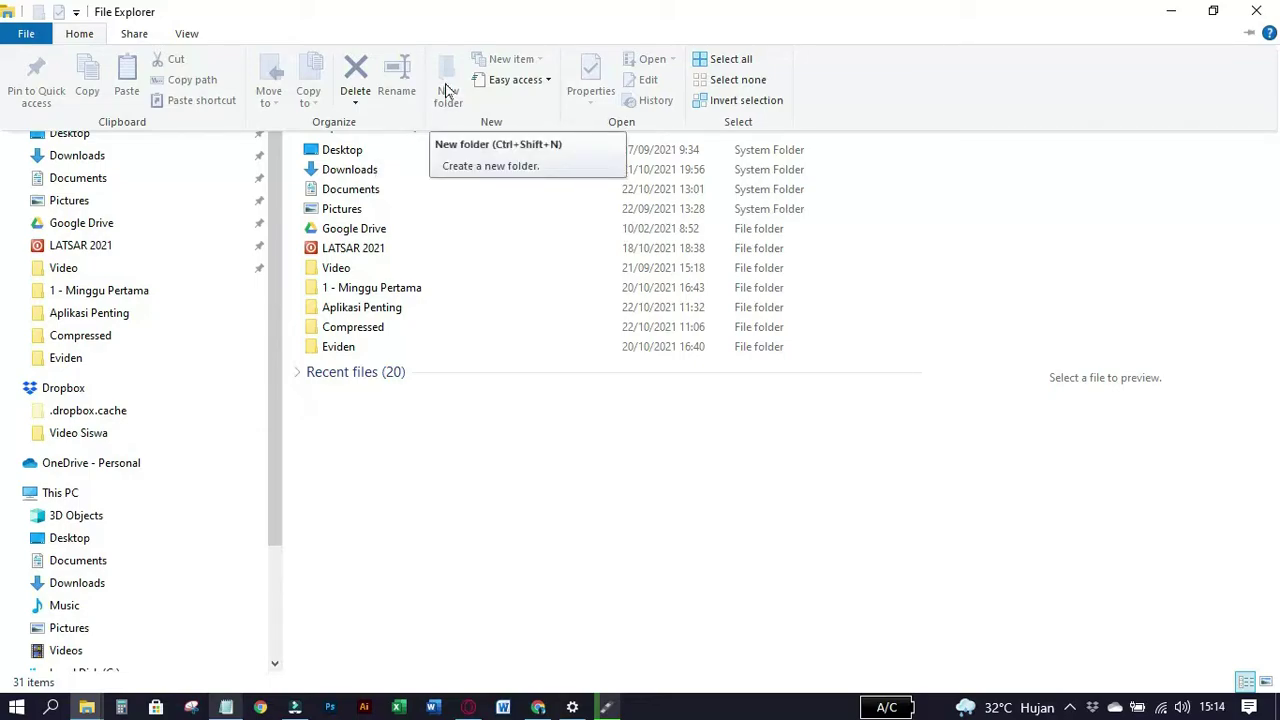
pyautogui.click(135, 40)
pyautogui.click(316, 18)
pyautogui.click(128, 40)
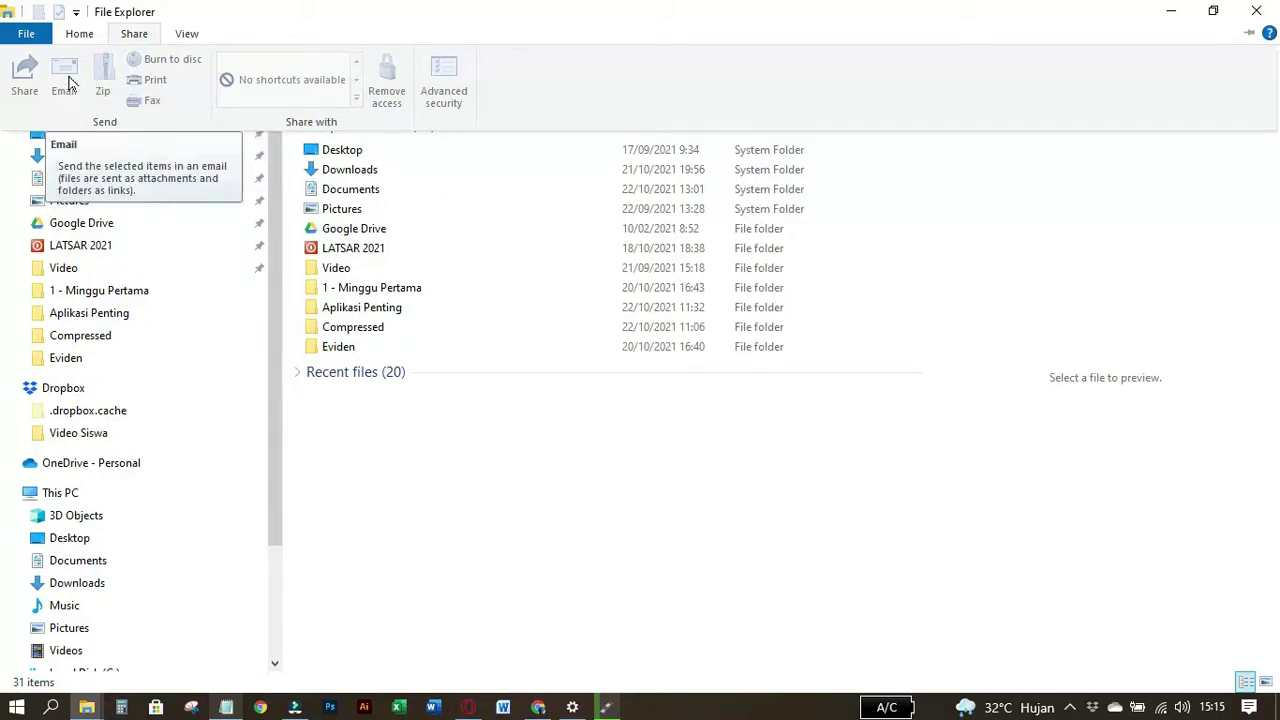
pyautogui.click(282, 14)
pyautogui.click(194, 40)
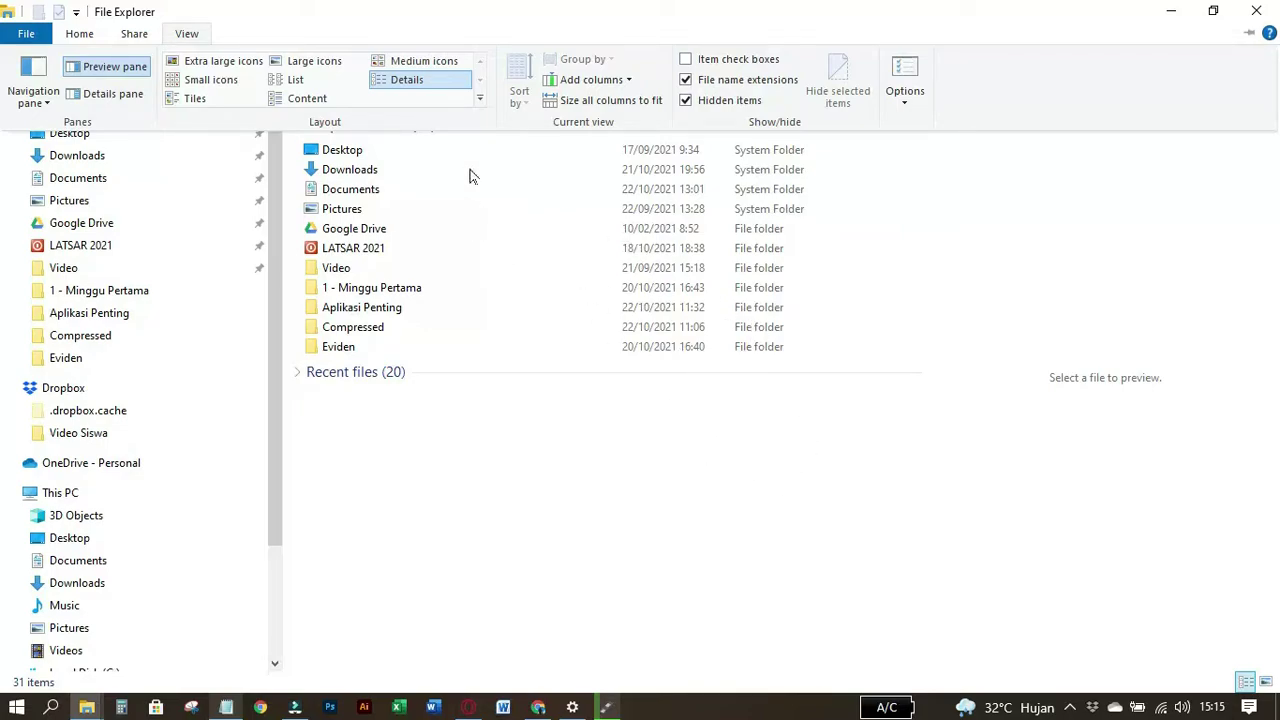
pyautogui.click(44, 110)
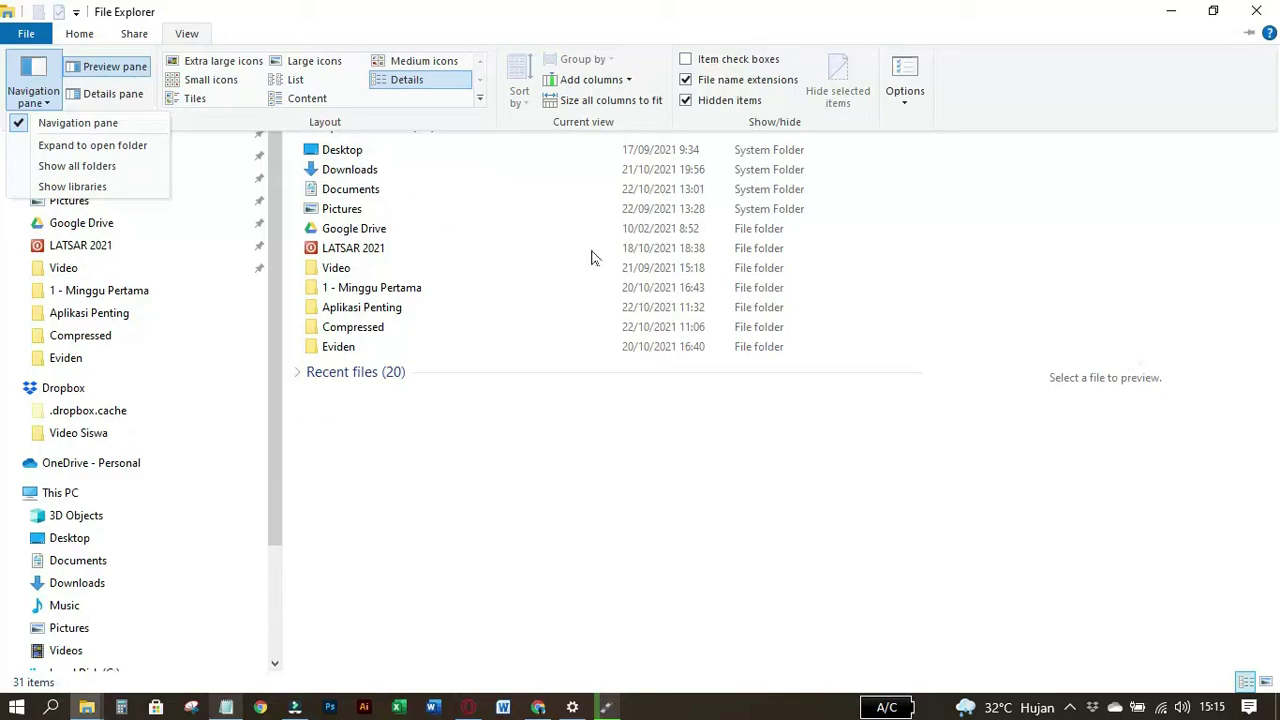
# Step: Open the Pictures folder and select the image "WhatsApp Image 2021-09-22 at 13.26.48.jpeg" to preview it
pyautogui.click(328, 209)
pyautogui.doubleClick(328, 209)
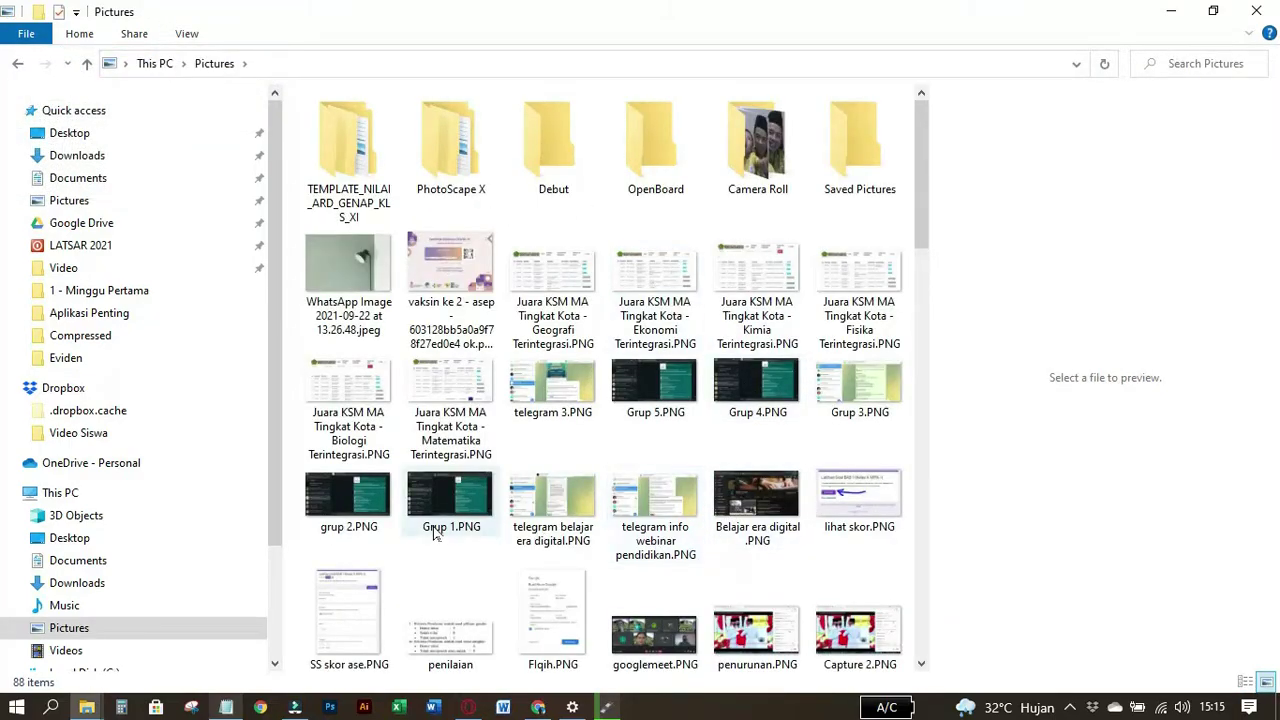
pyautogui.click(377, 320)
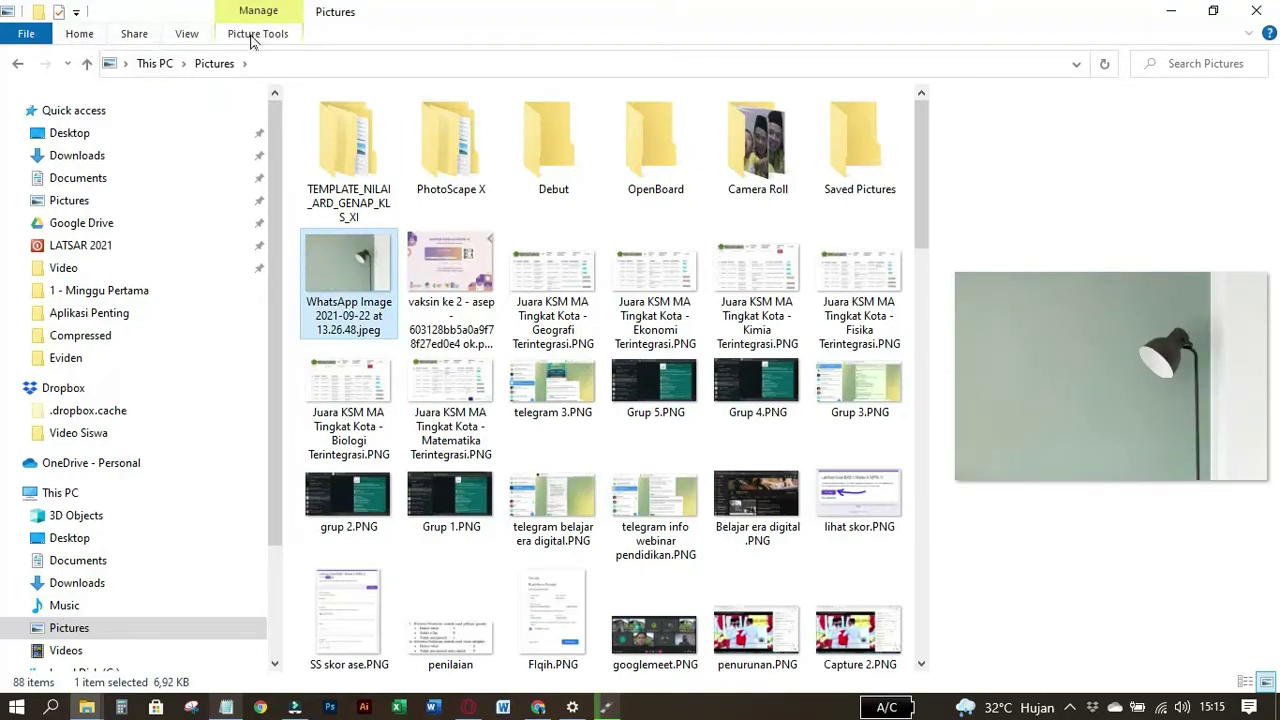
# Step: Hide the preview pane and show it again, widened to enlarge the preview of the selected image
pyautogui.click(186, 34)
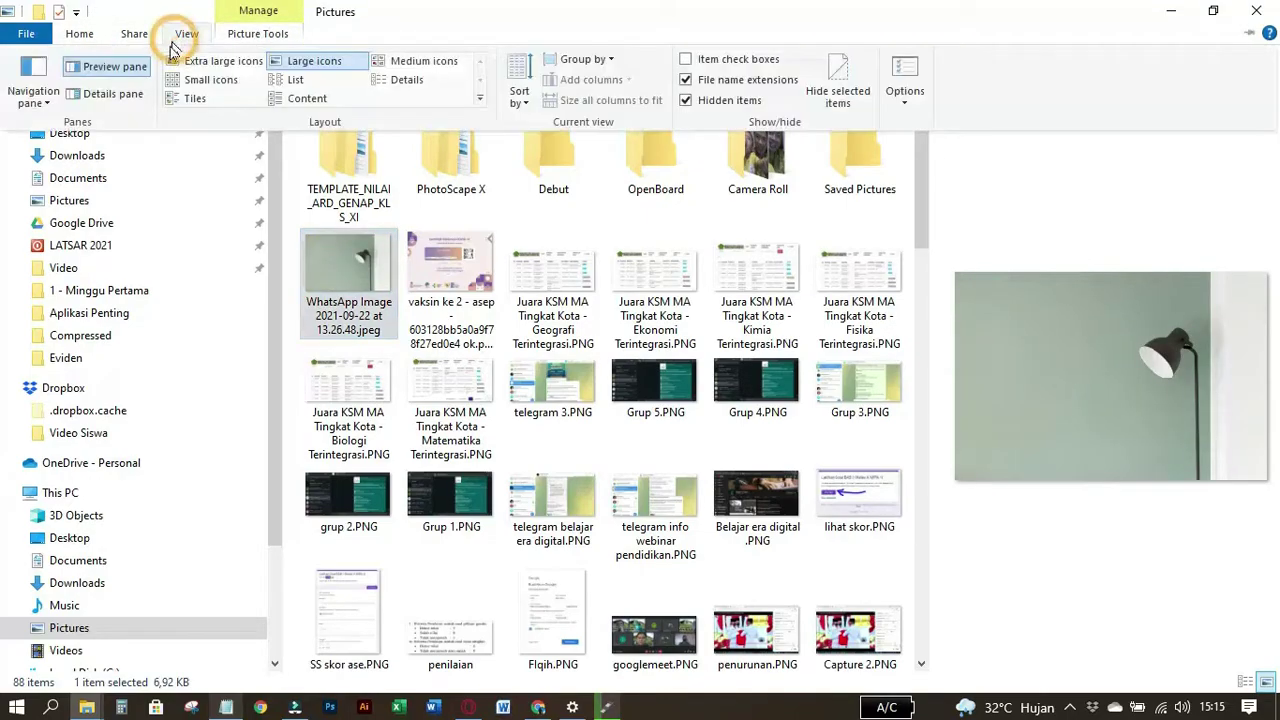
pyautogui.click(90, 68)
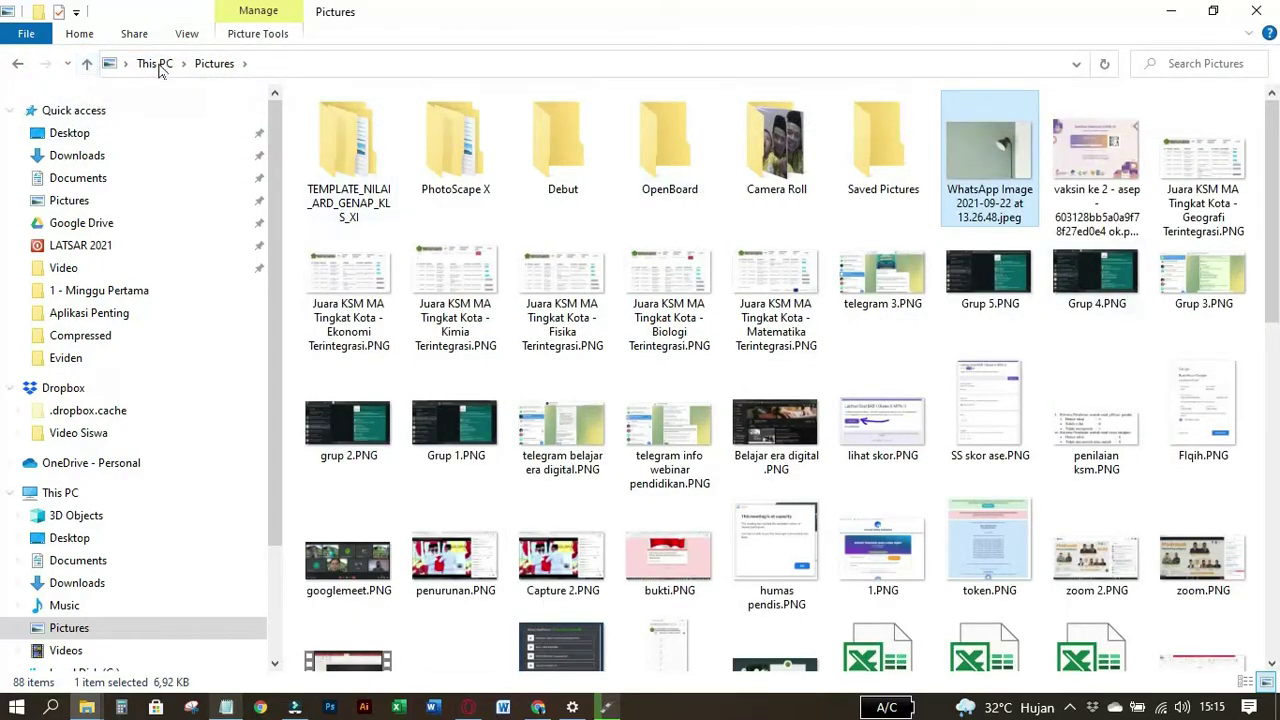
pyautogui.click(186, 34)
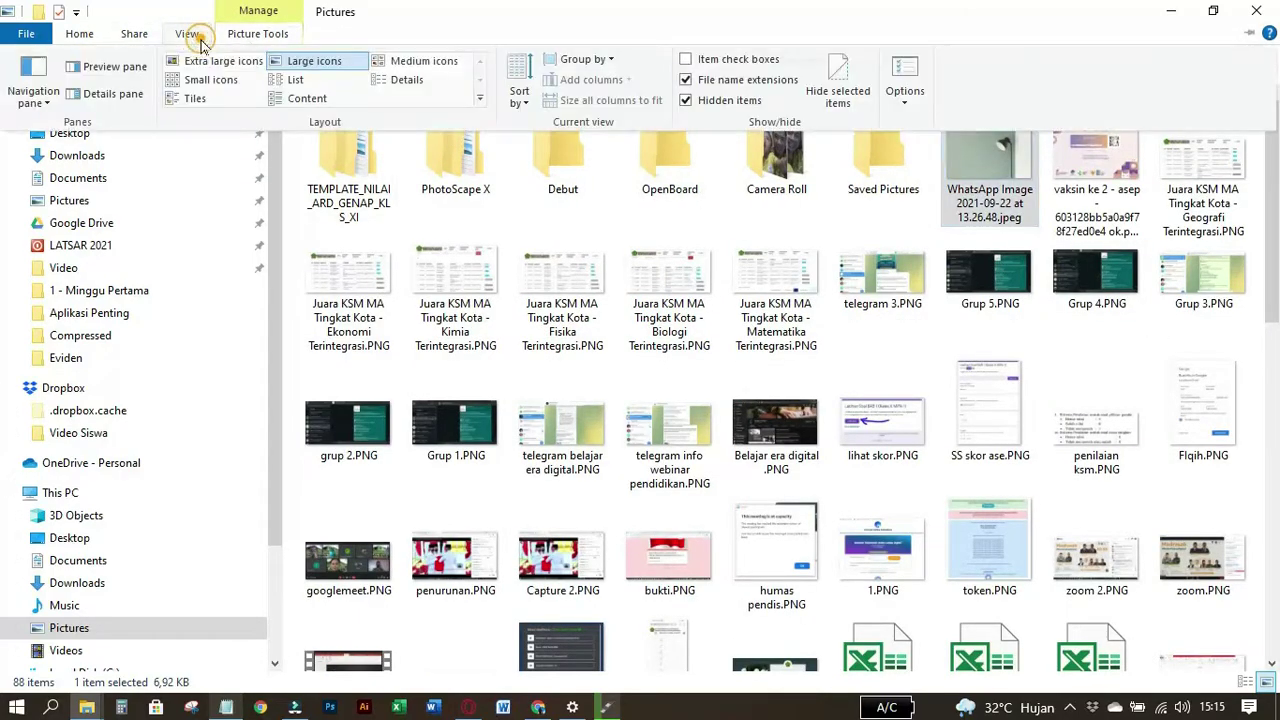
pyautogui.click(89, 70)
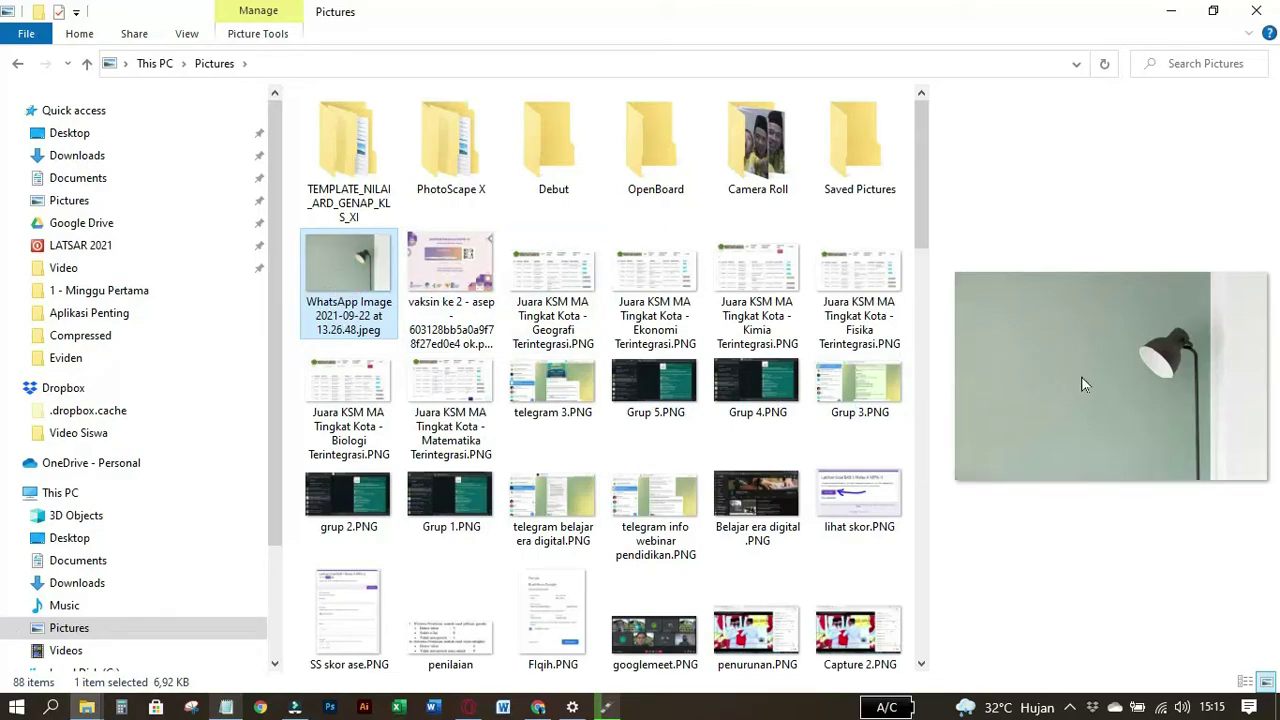
pyautogui.moveTo(924, 278); pyautogui.dragTo(742, 280)
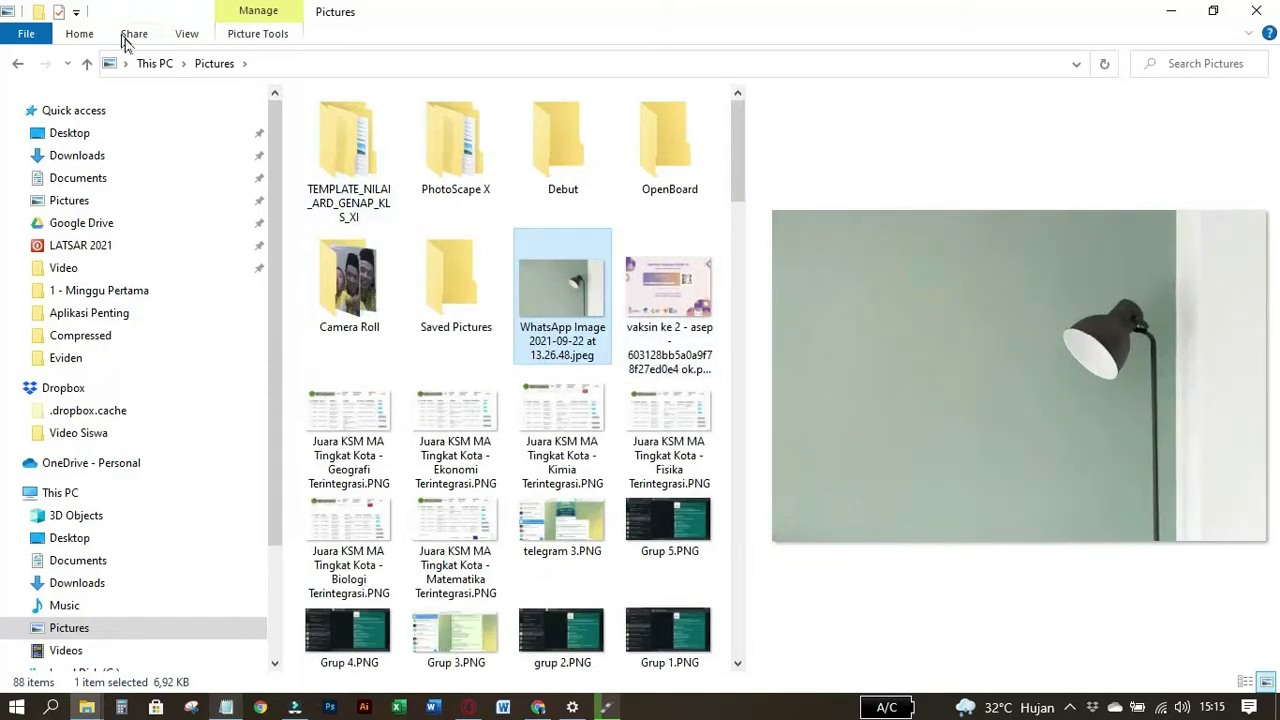
# Step: Try the Extra large icons layout and the Small icons layout on the Pictures folder
pyautogui.click(190, 34)
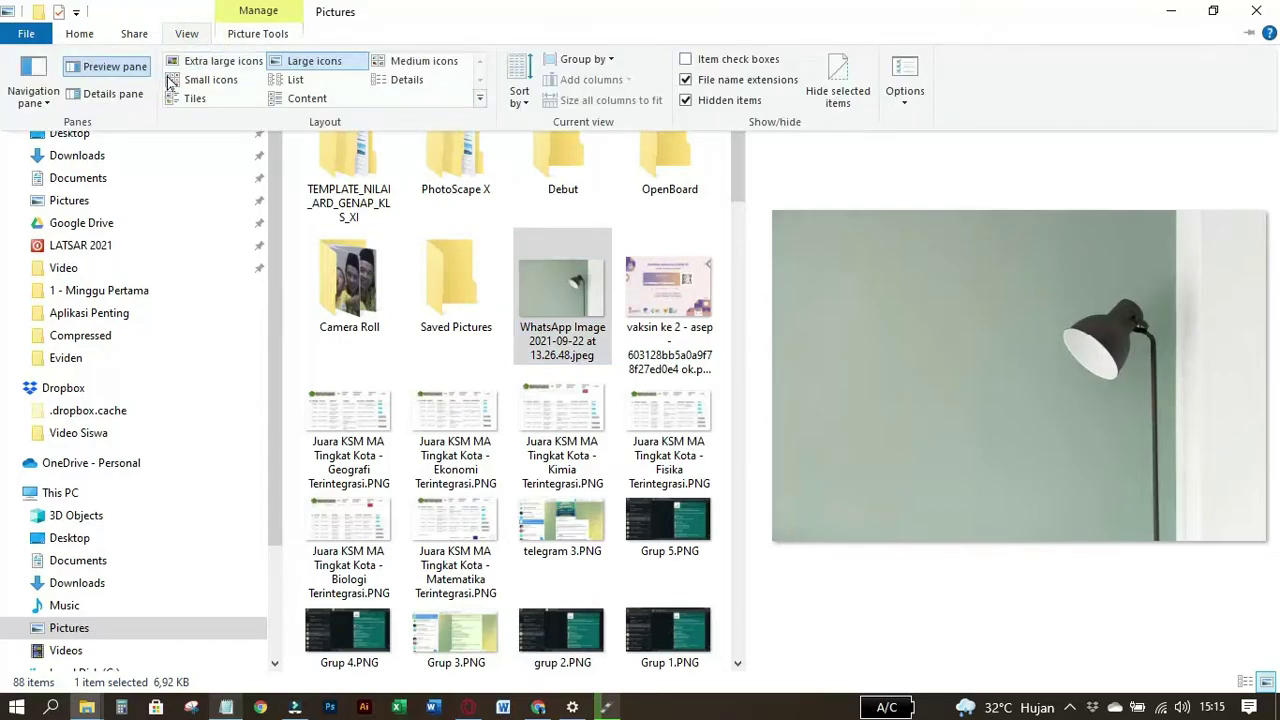
pyautogui.click(188, 61)
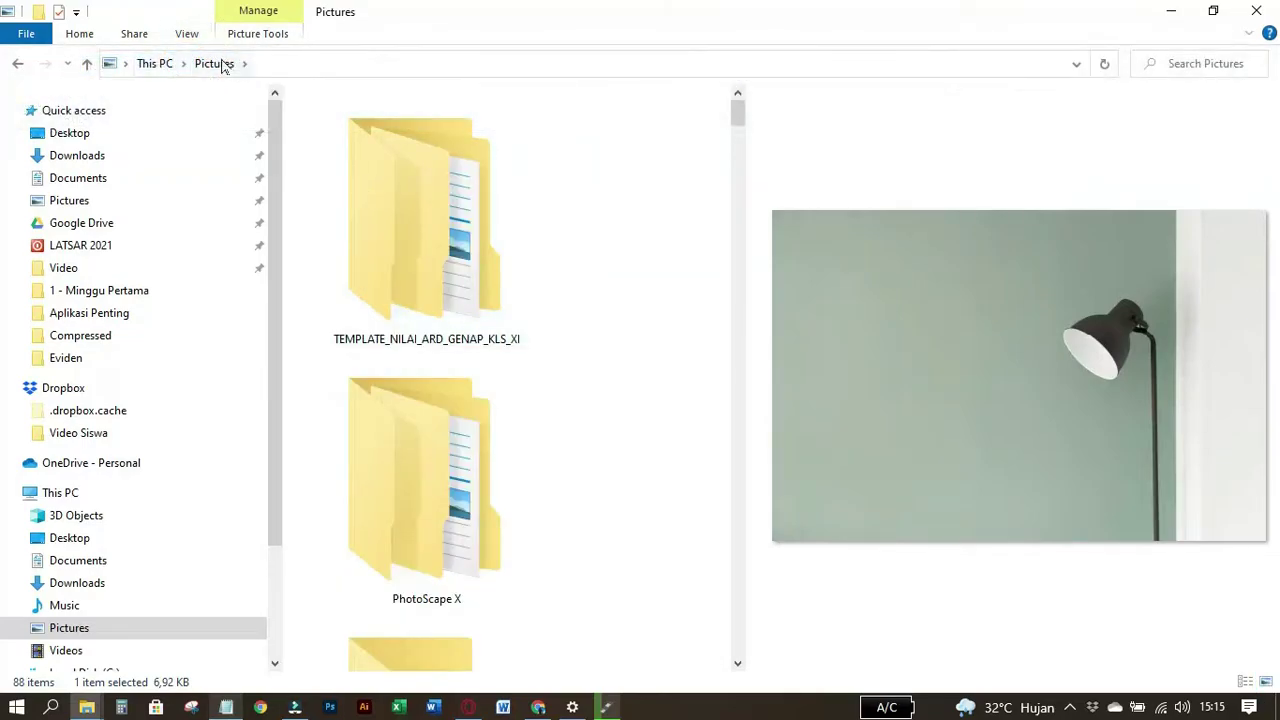
pyautogui.click(237, 33)
pyautogui.click(190, 34)
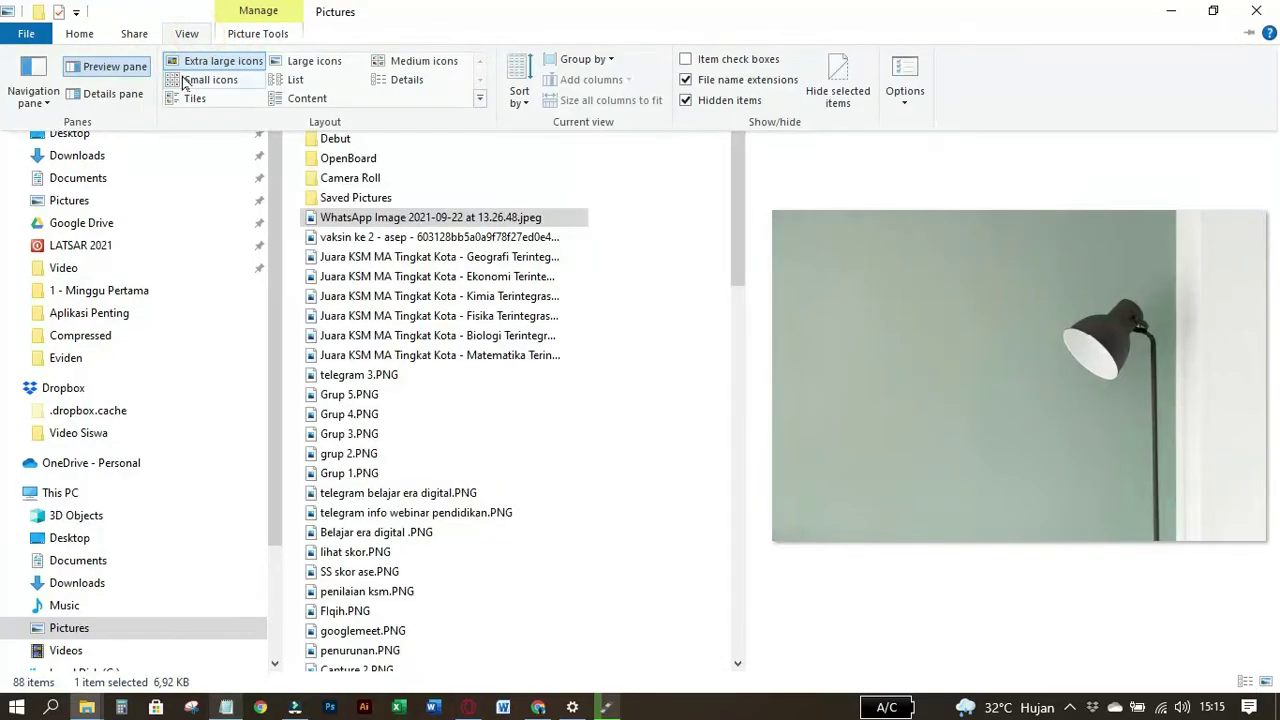
pyautogui.click(185, 80)
# Step: Display the Pictures folder in the Details layout, and select the Geografi Juara KSM image followed by the Debut folder
pyautogui.click(191, 36)
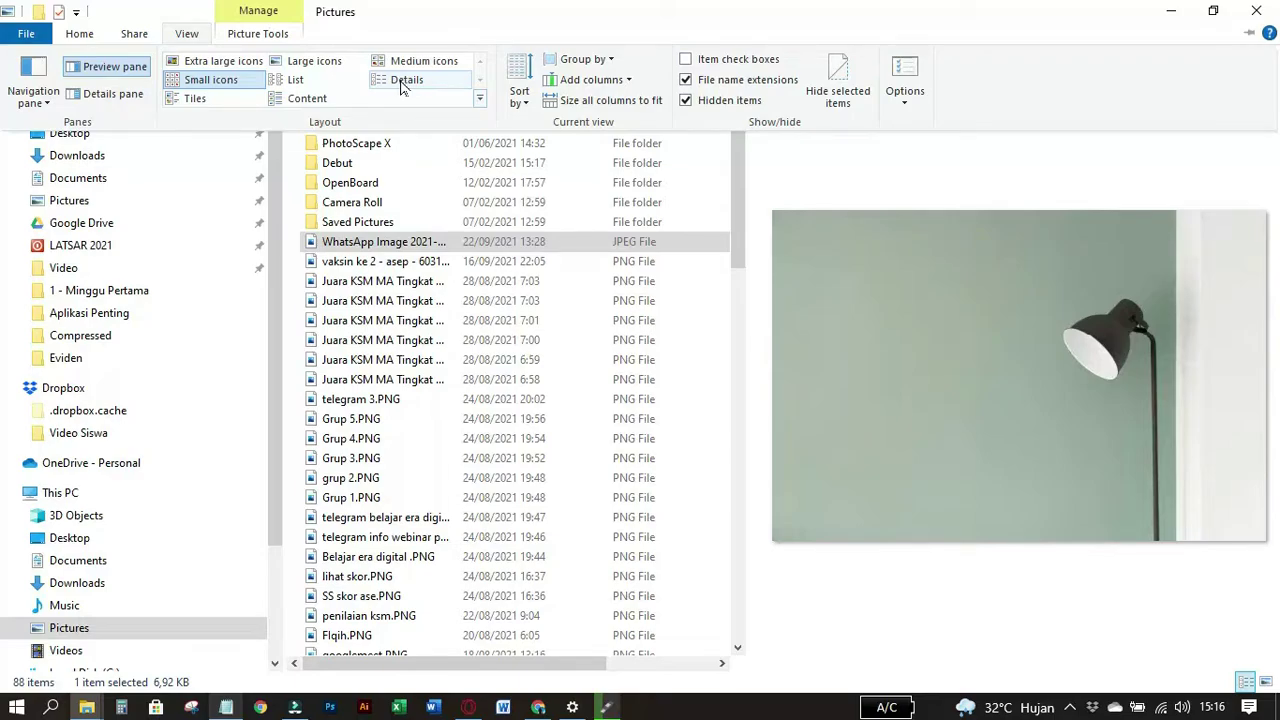
pyautogui.click(403, 84)
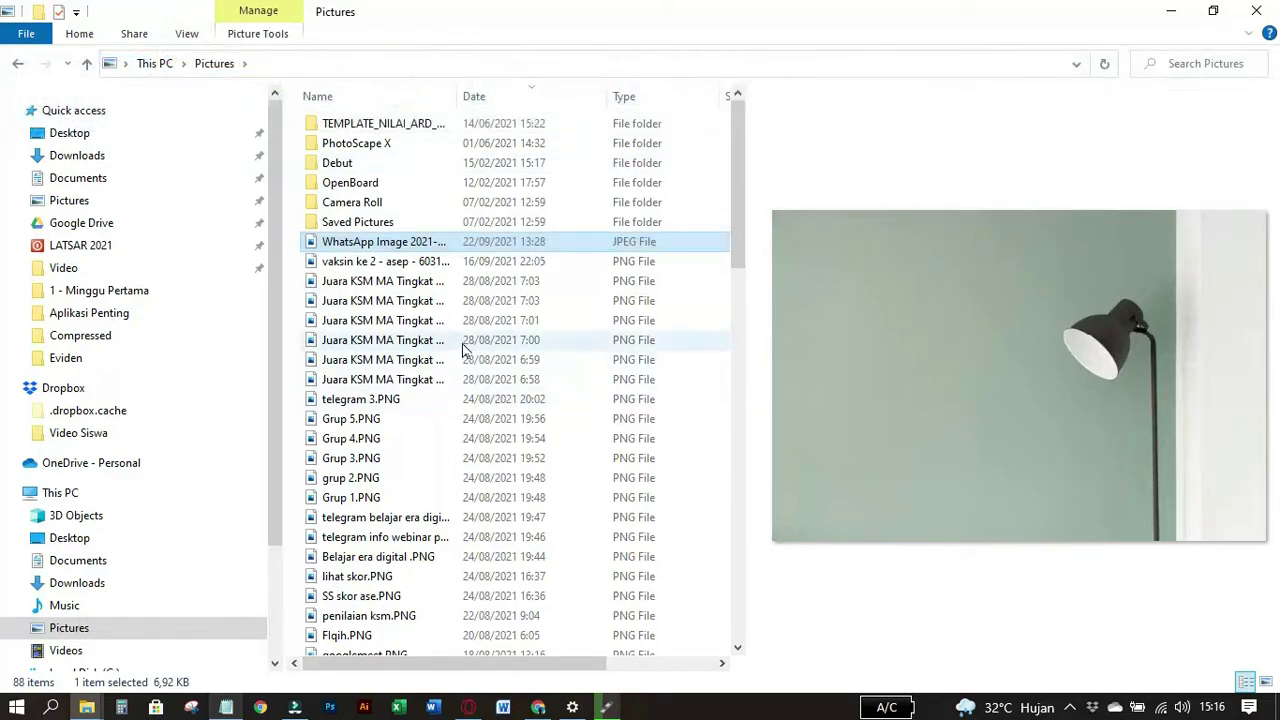
pyautogui.click(426, 283)
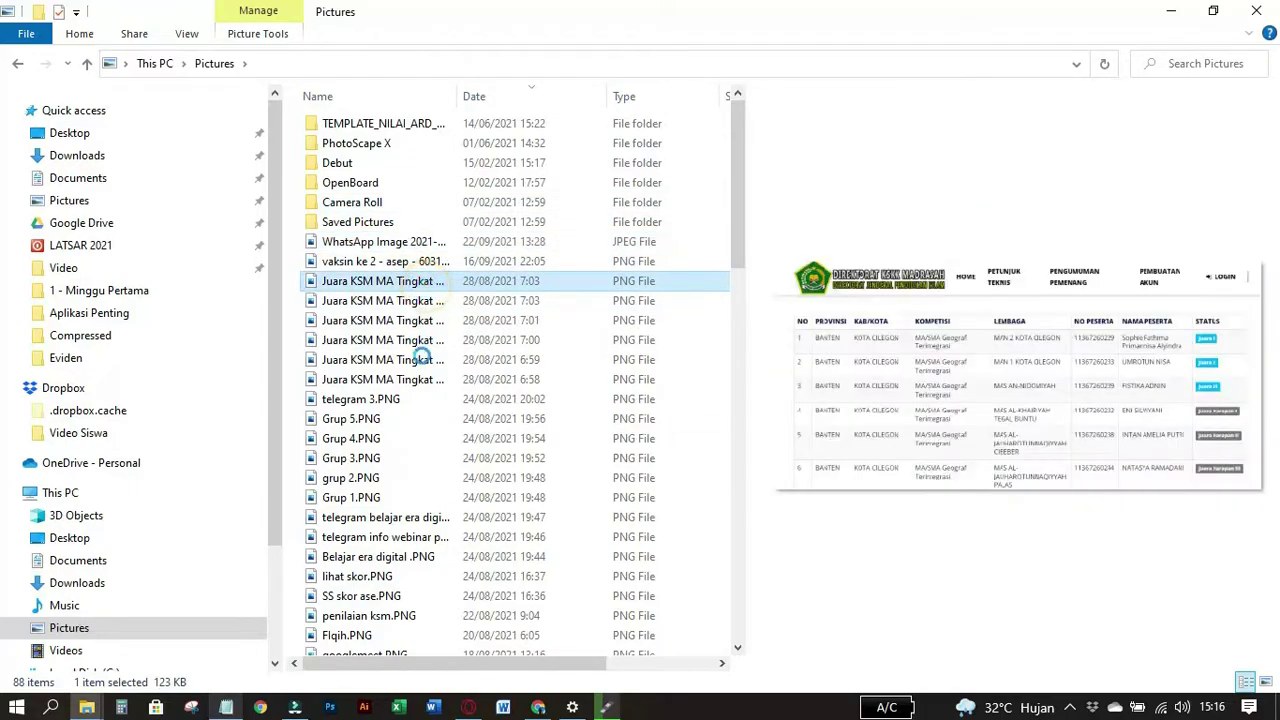
pyautogui.click(470, 163)
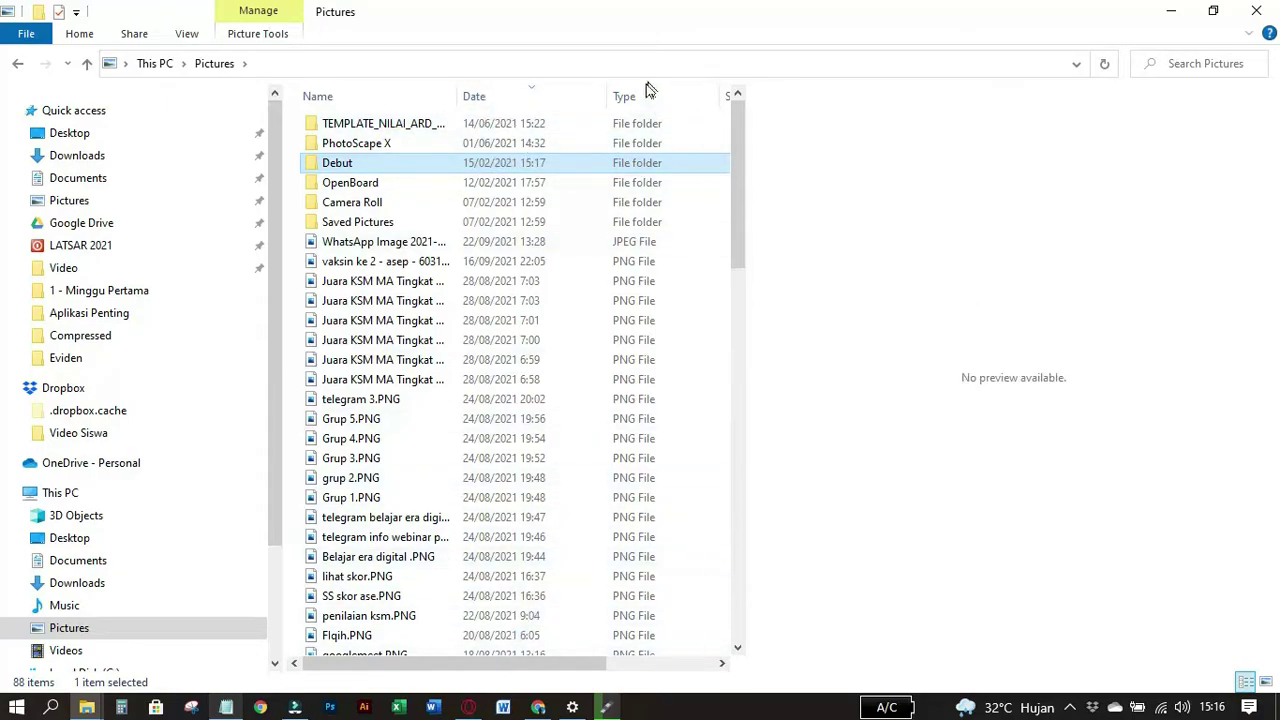
# Step: Look through the Pictures file list, selecting the PhotoScape X folder, Grup 3.PNG and the Saved Pictures folder in turn
pyautogui.scroll(-2, 640, 289)
pyautogui.scroll(2, 646, 157)
pyautogui.moveTo(552, 664); pyautogui.dragTo(496, 665)
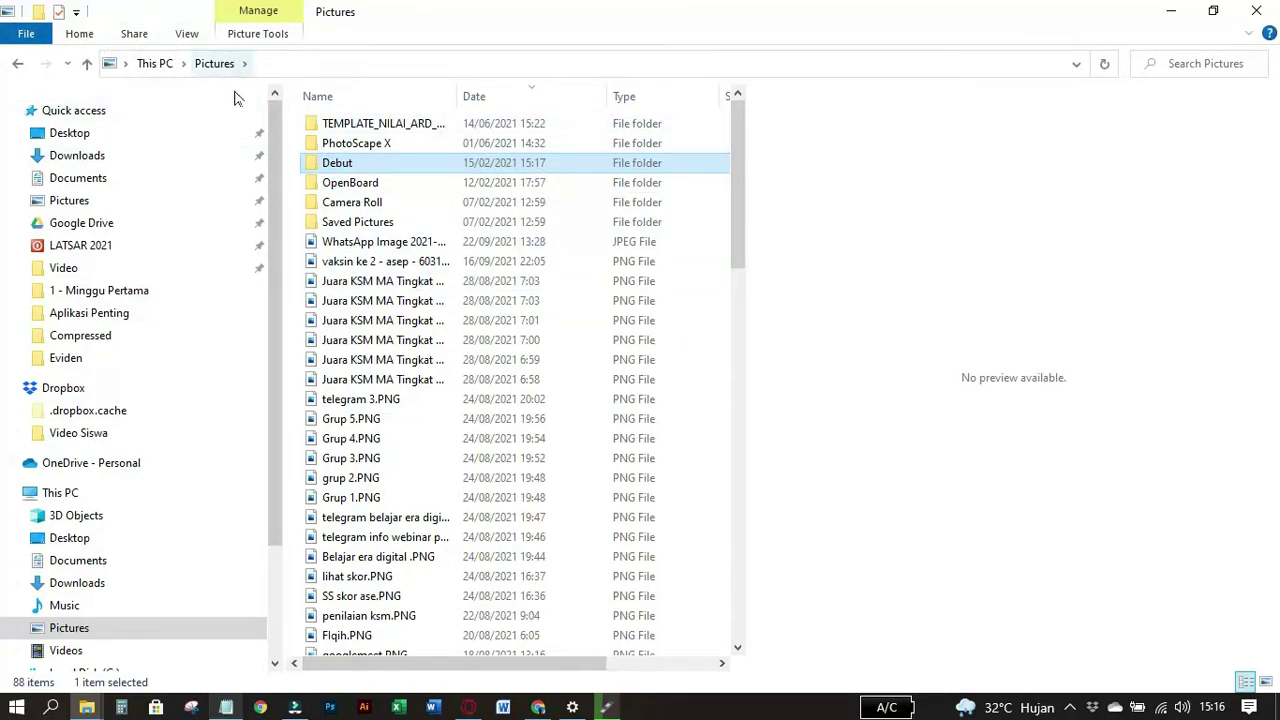
pyautogui.click(423, 143)
pyautogui.click(452, 458)
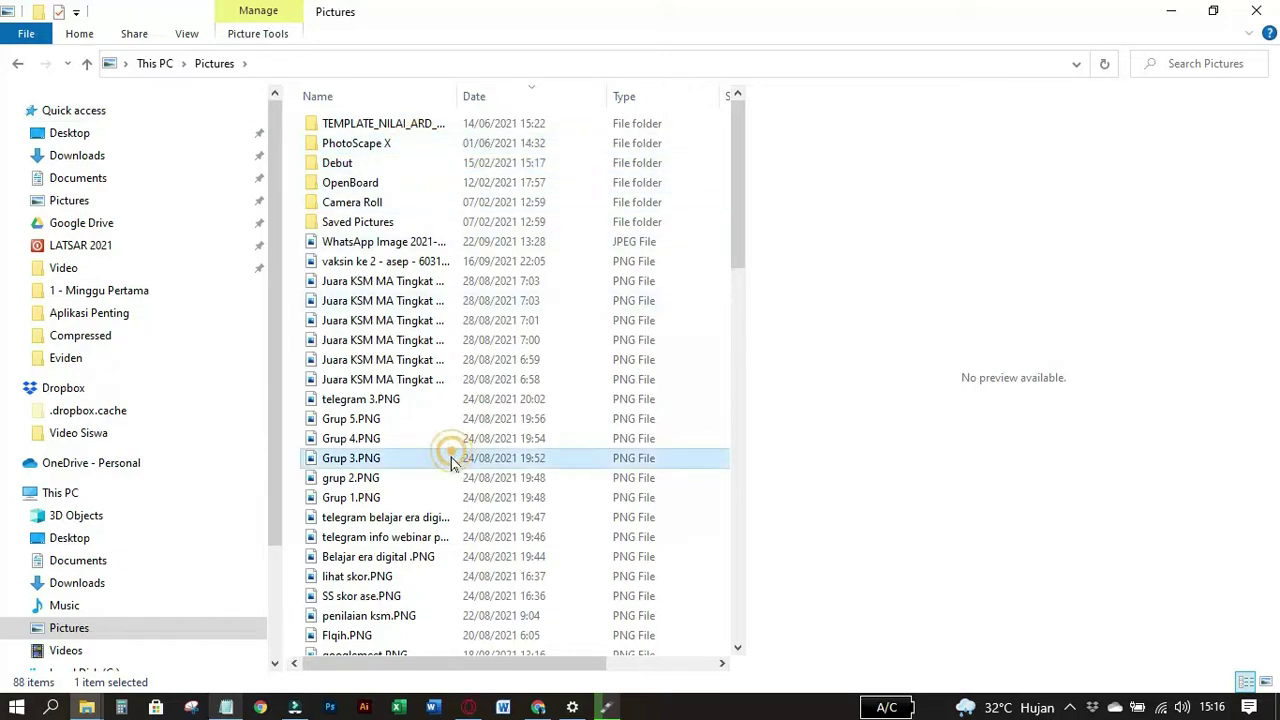
pyautogui.click(400, 222)
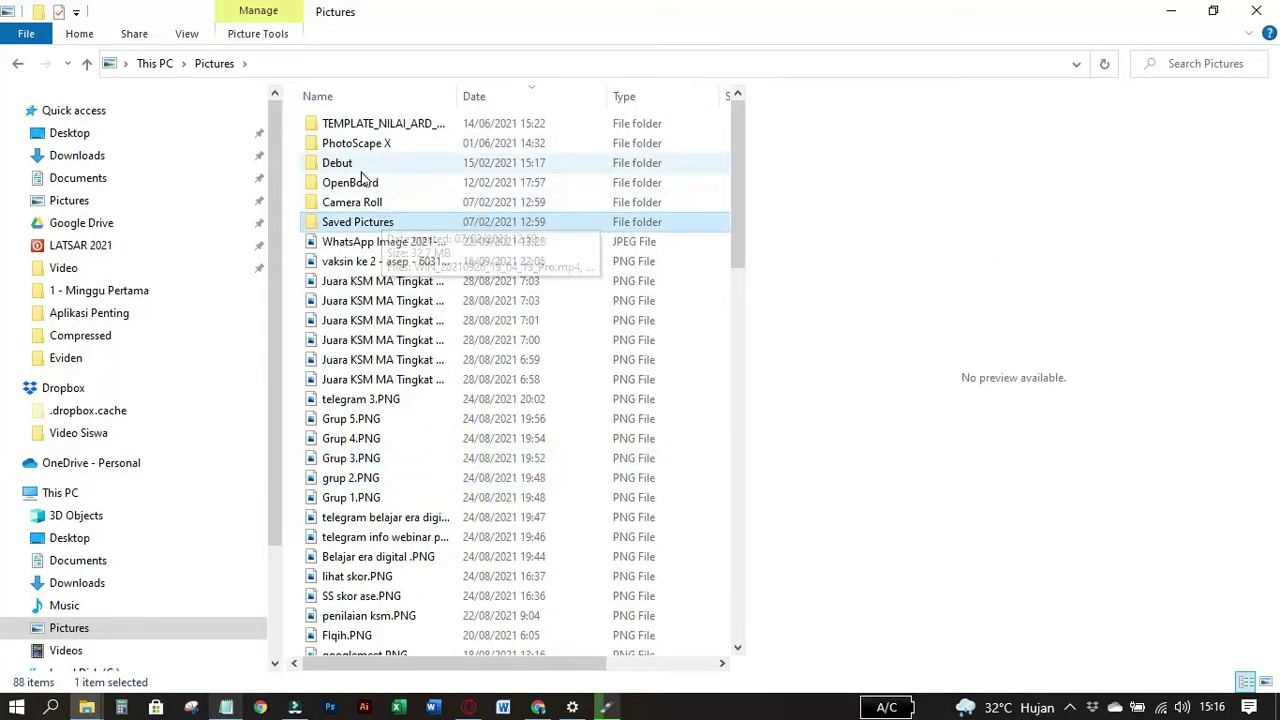
# Step: Display the Picture Tools commands for the Pictures folder and close them again
pyautogui.click(252, 34)
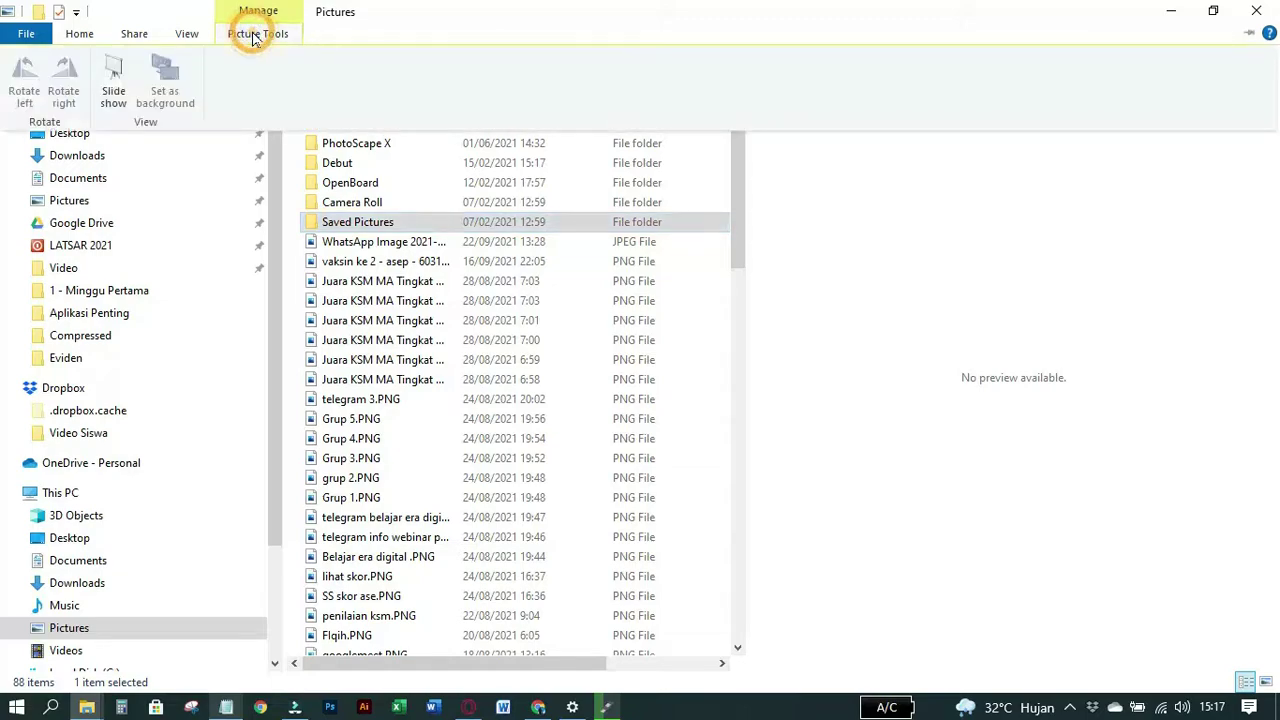
pyautogui.click(500, 28)
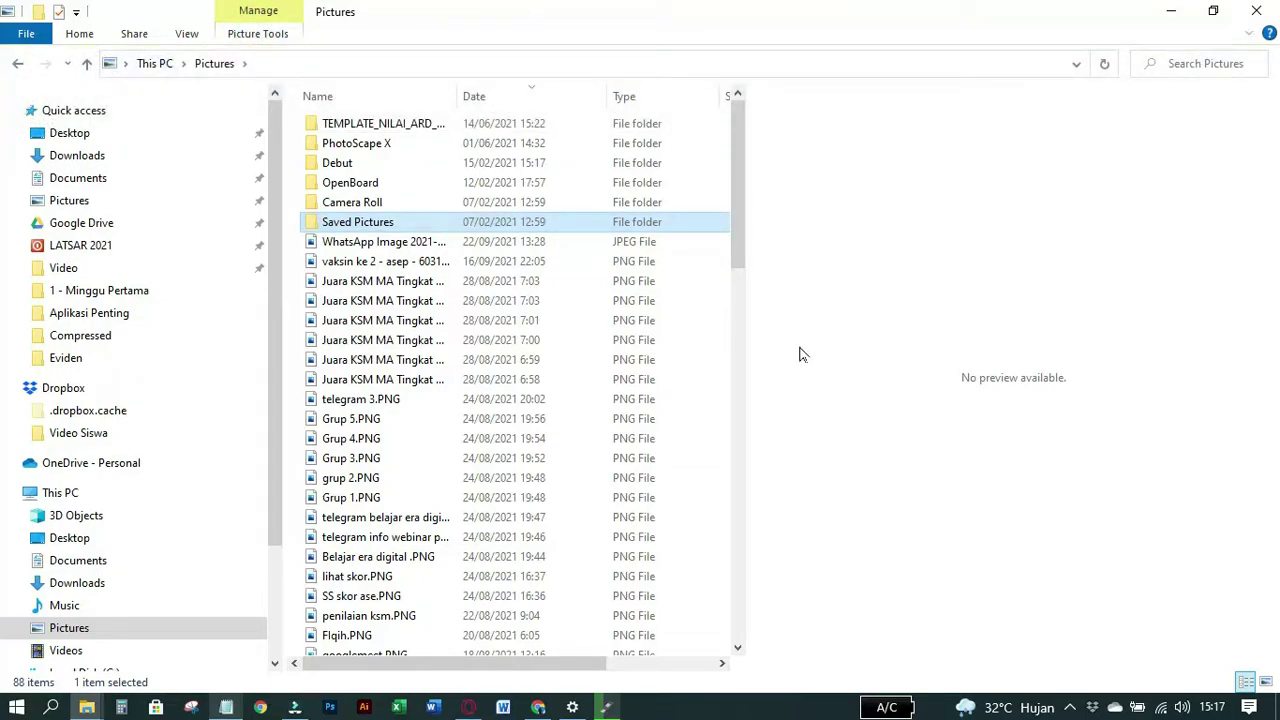
pyautogui.click(529, 28)
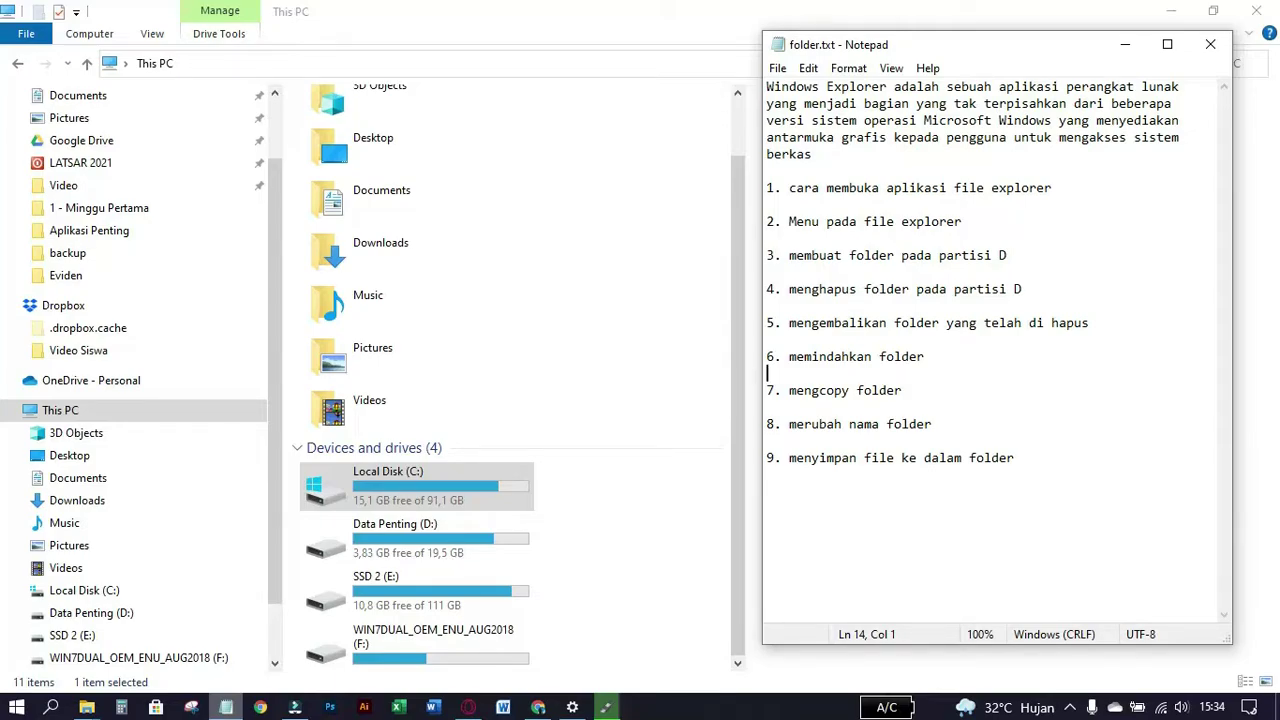
# Step: Return from the folder.txt notes to File Explorer and open the Data Penting (D:) drive from This PC
pyautogui.click(566, 26)
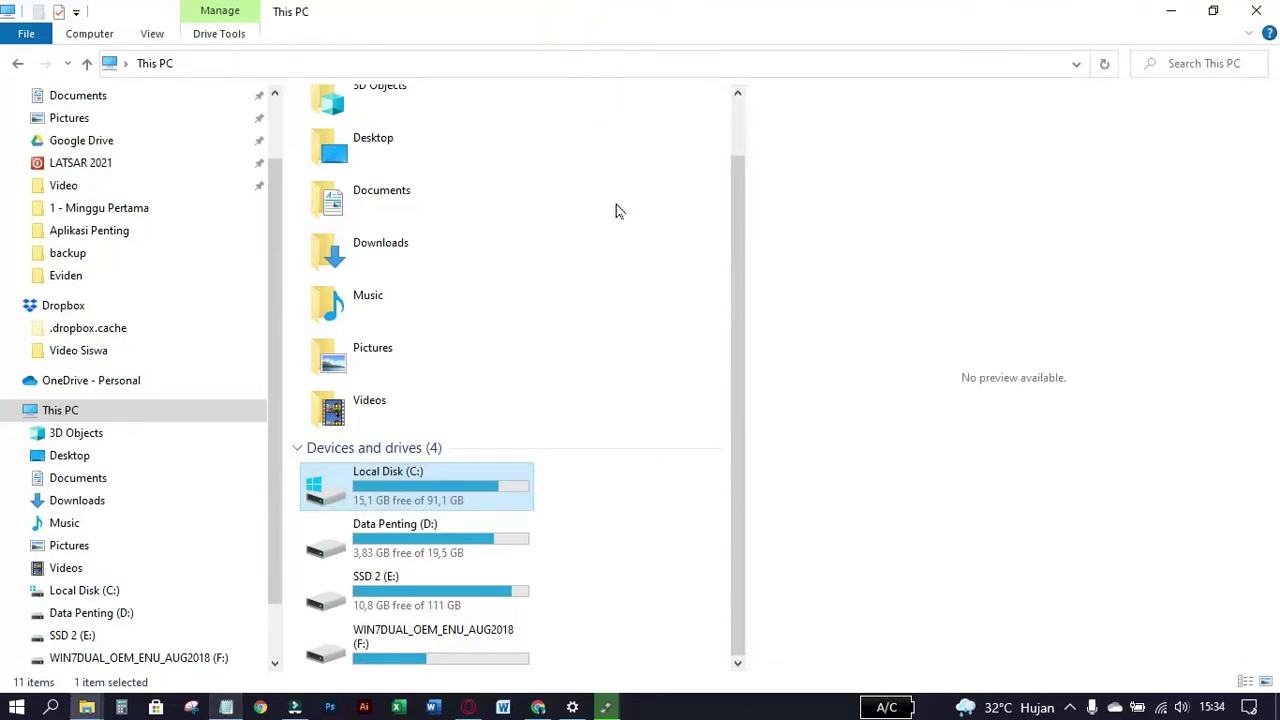
pyautogui.click(66, 416)
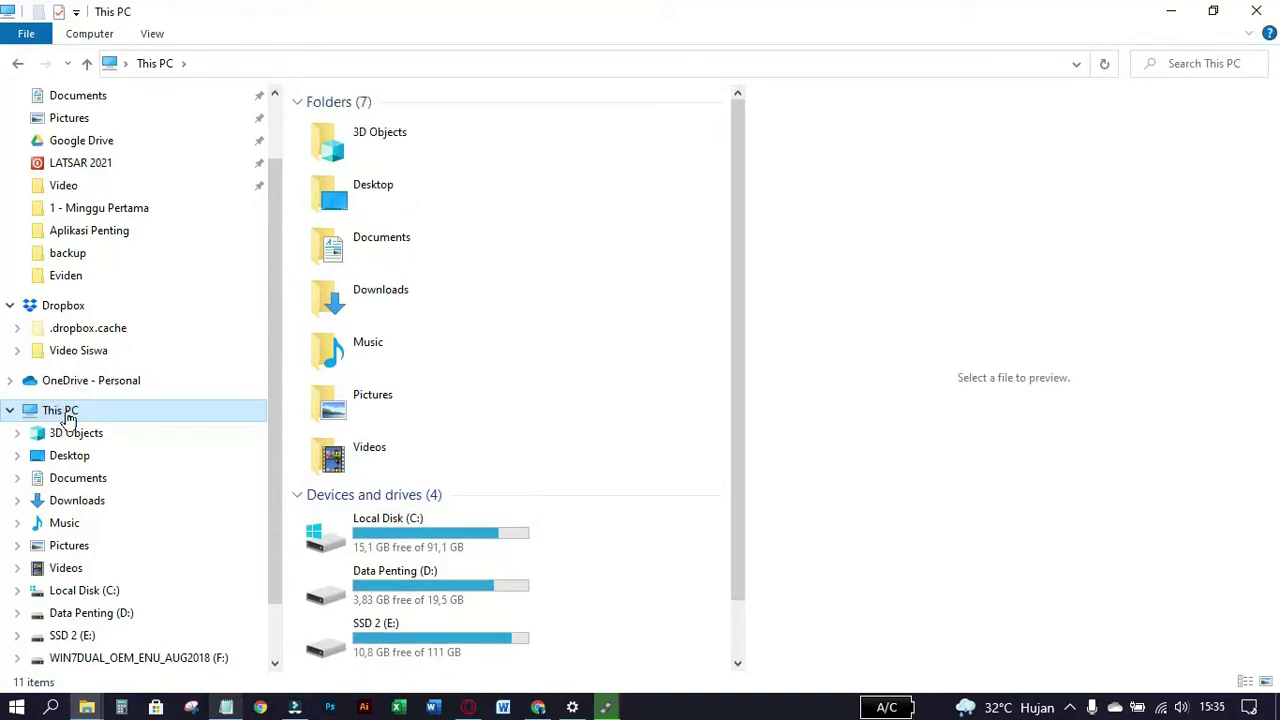
pyautogui.click(432, 601)
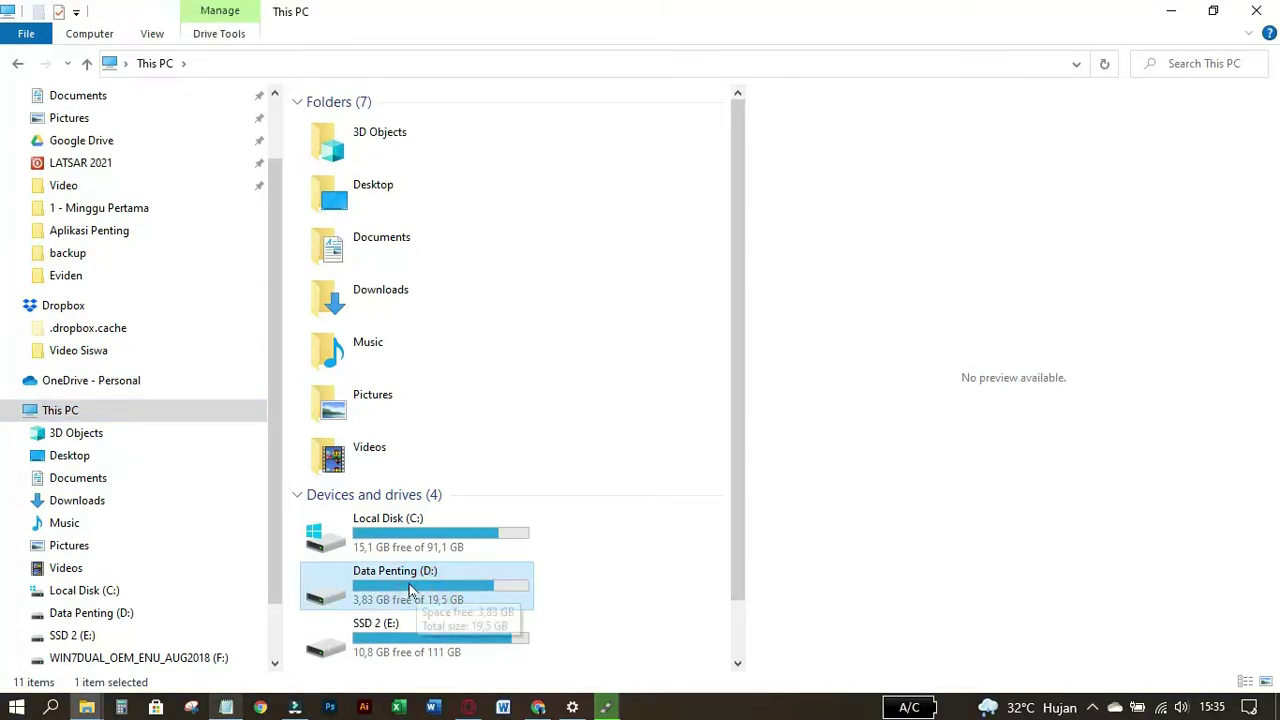
pyautogui.doubleClick(398, 575)
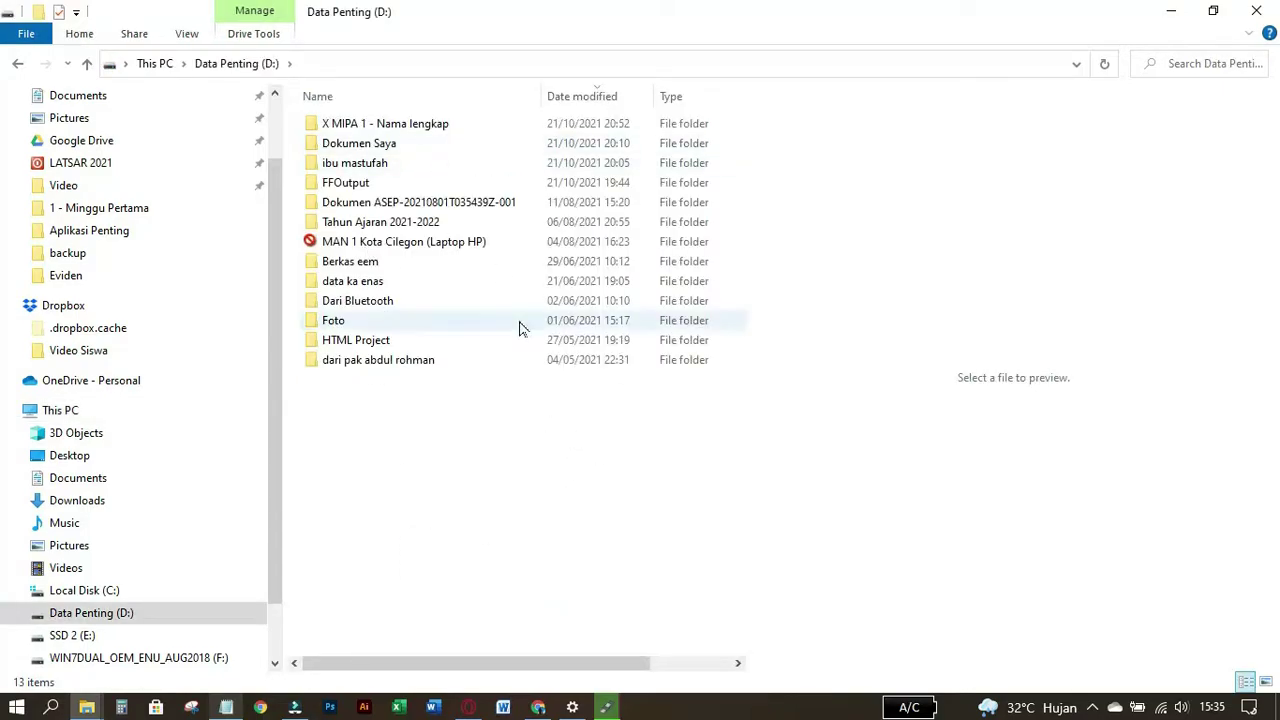
pyautogui.click(551, 443)
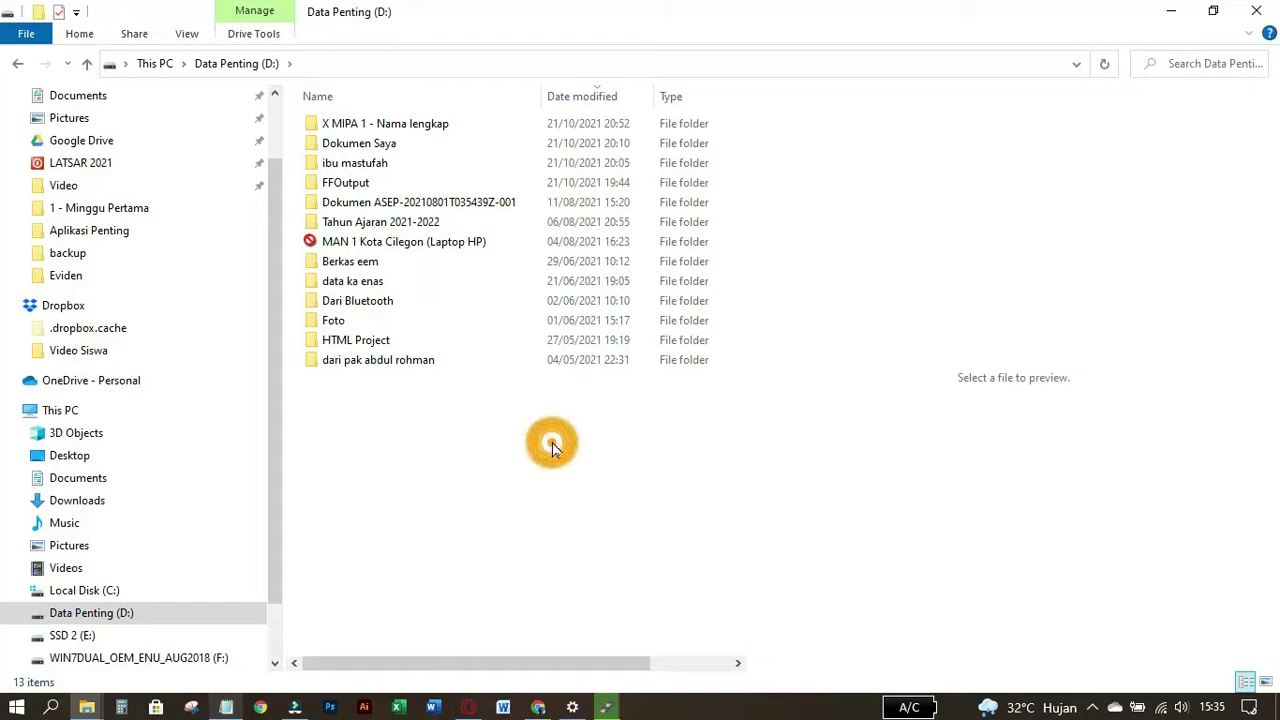
pyautogui.click(553, 447)
pyautogui.click(558, 441)
pyautogui.click(546, 437)
pyautogui.click(455, 506)
# Step: Create a folder named "X MIPA 1 - nama lengkap kalian" on the Data Penting (D:) drive using the ribbon's New folder command
pyautogui.click(80, 36)
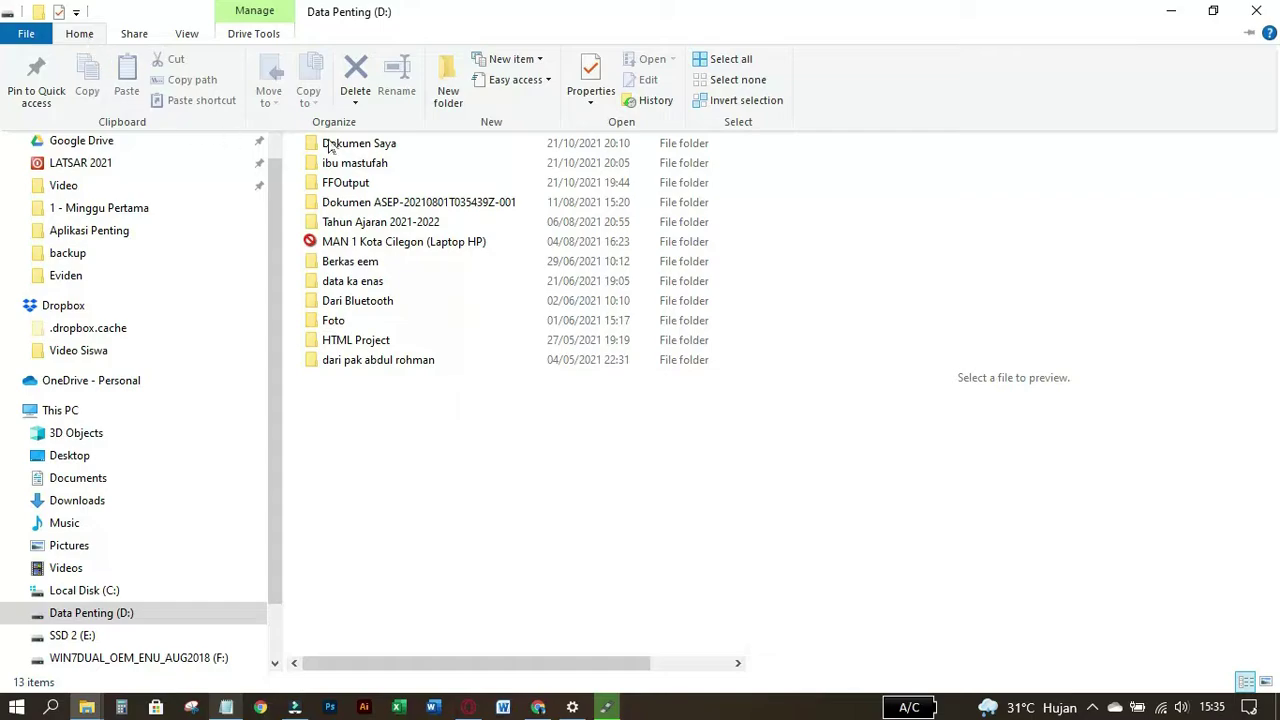
pyautogui.click(447, 95)
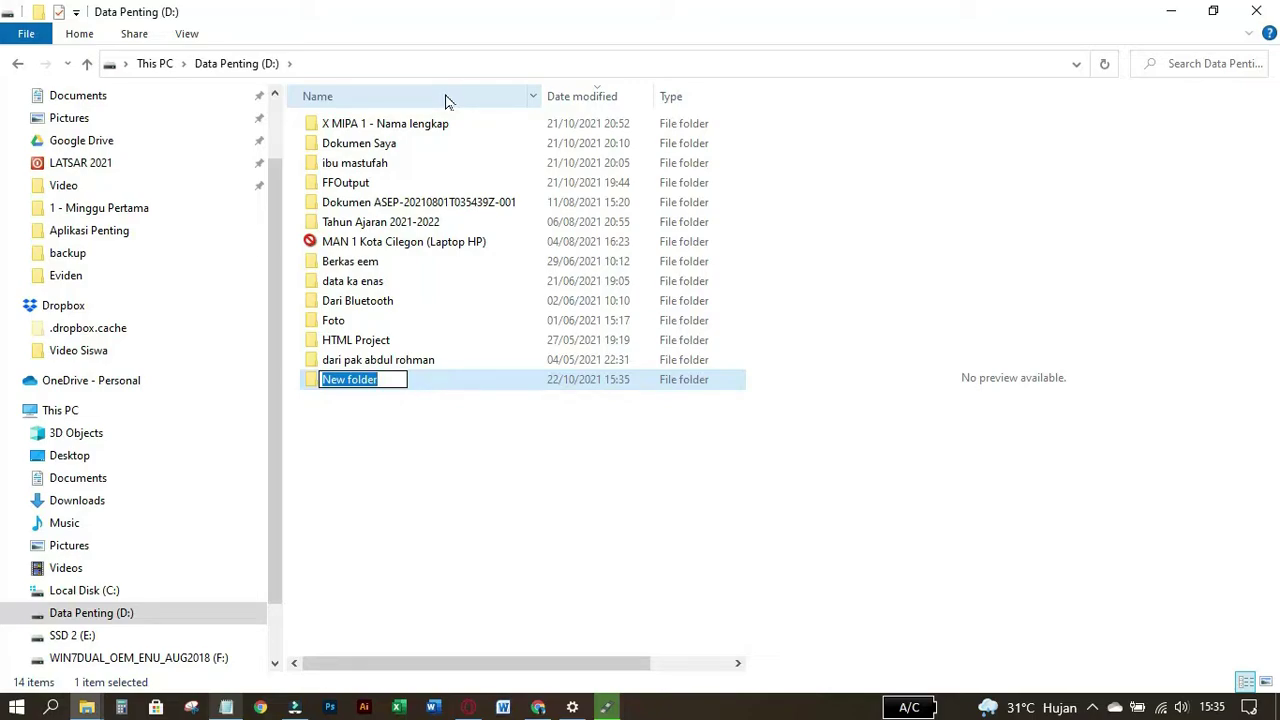
pyautogui.write('X MI')
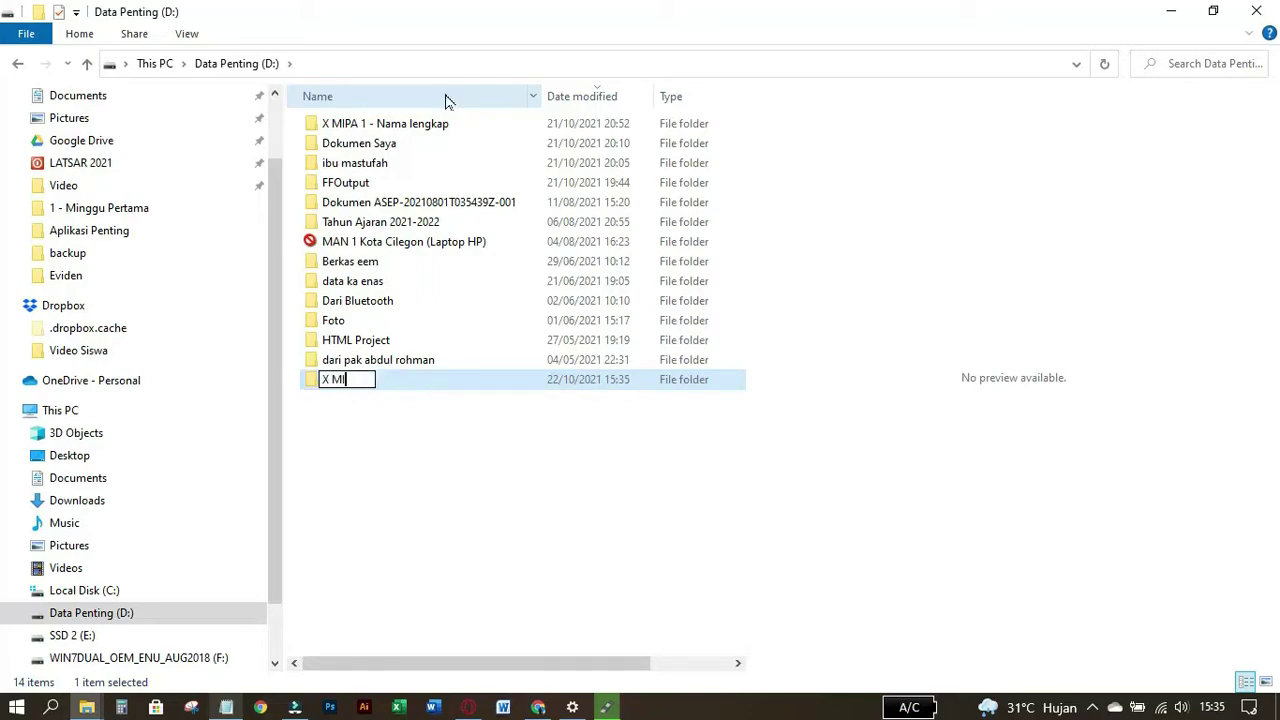
pyautogui.write('PA 1 - na')
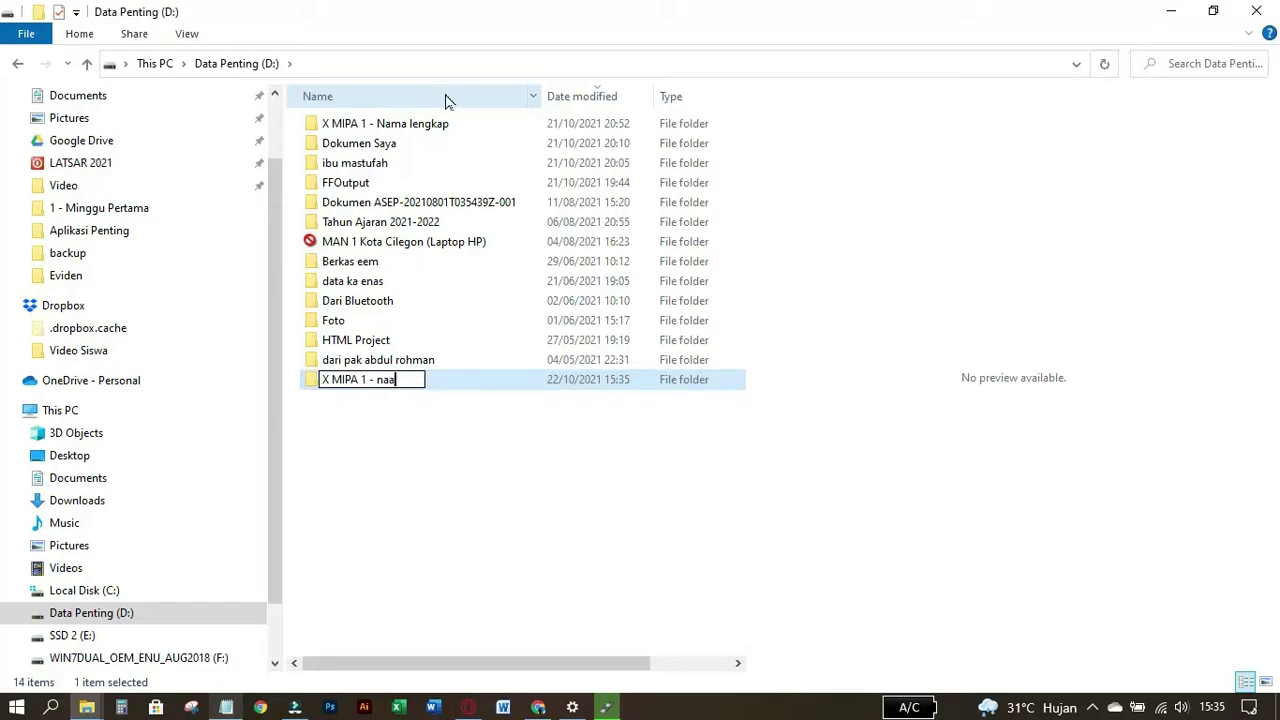
pyautogui.write('ma lengkap kalia')
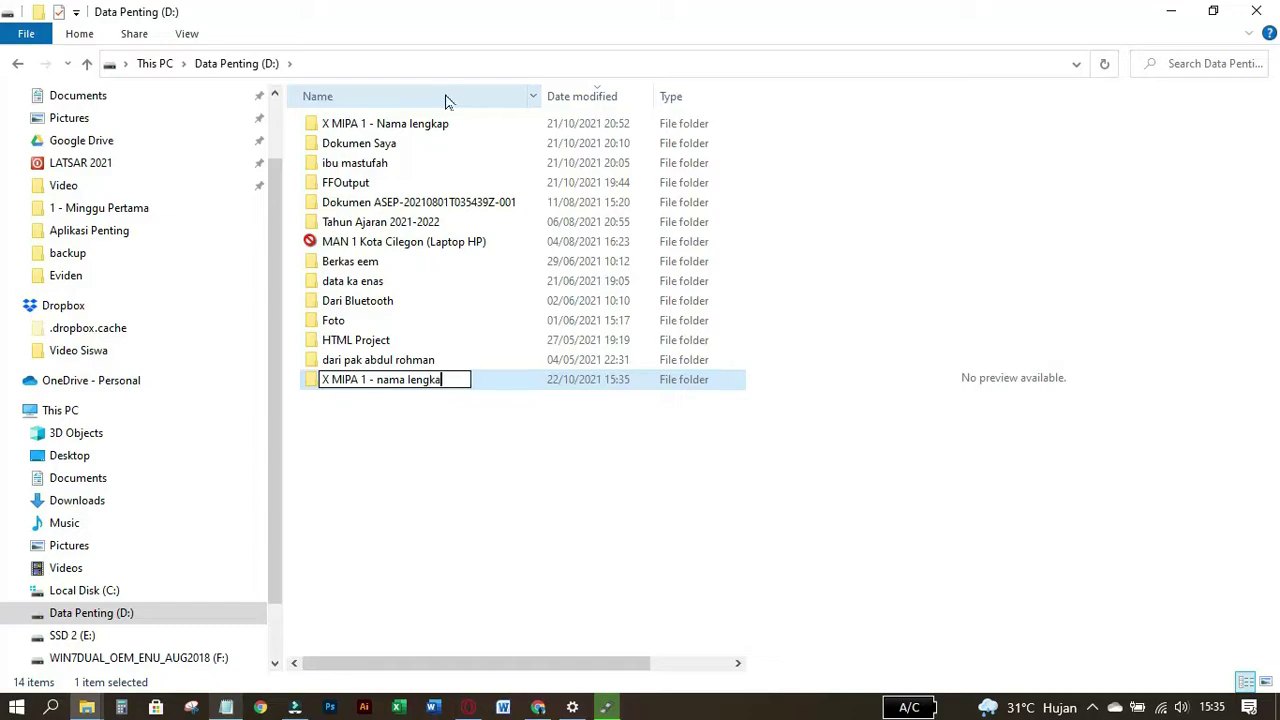
pyautogui.write('n')
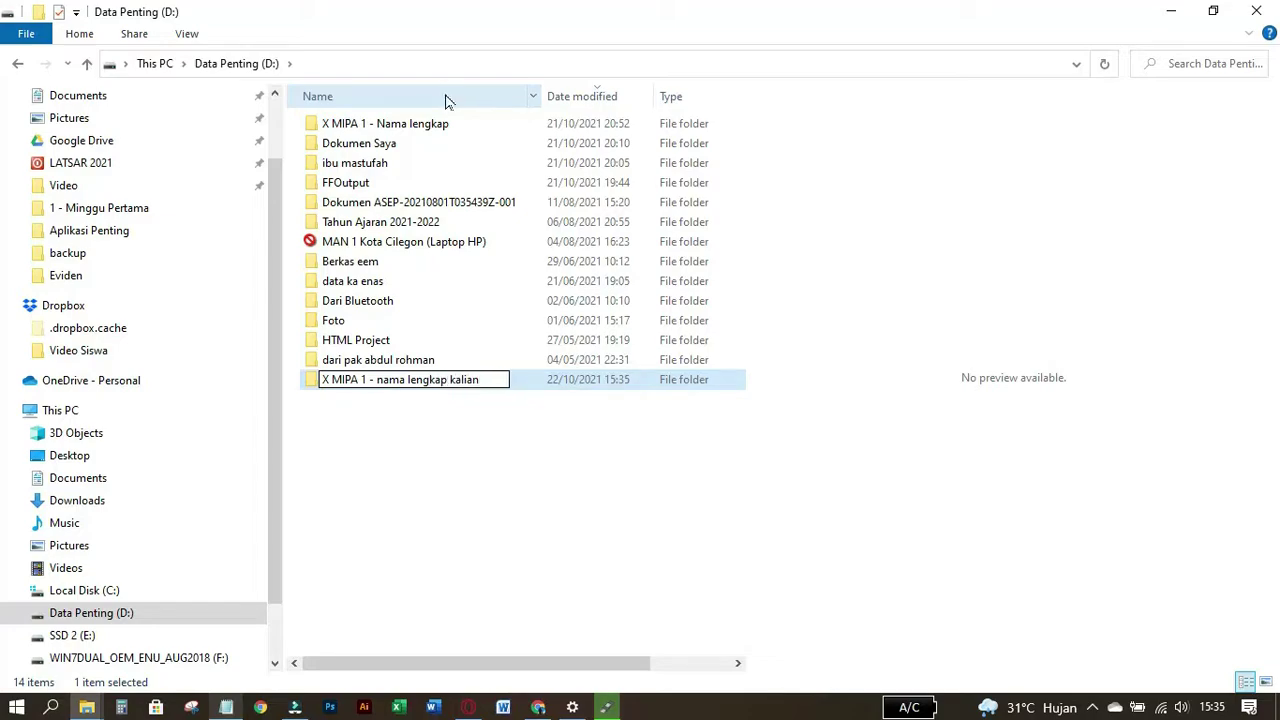
pyautogui.press('Return')
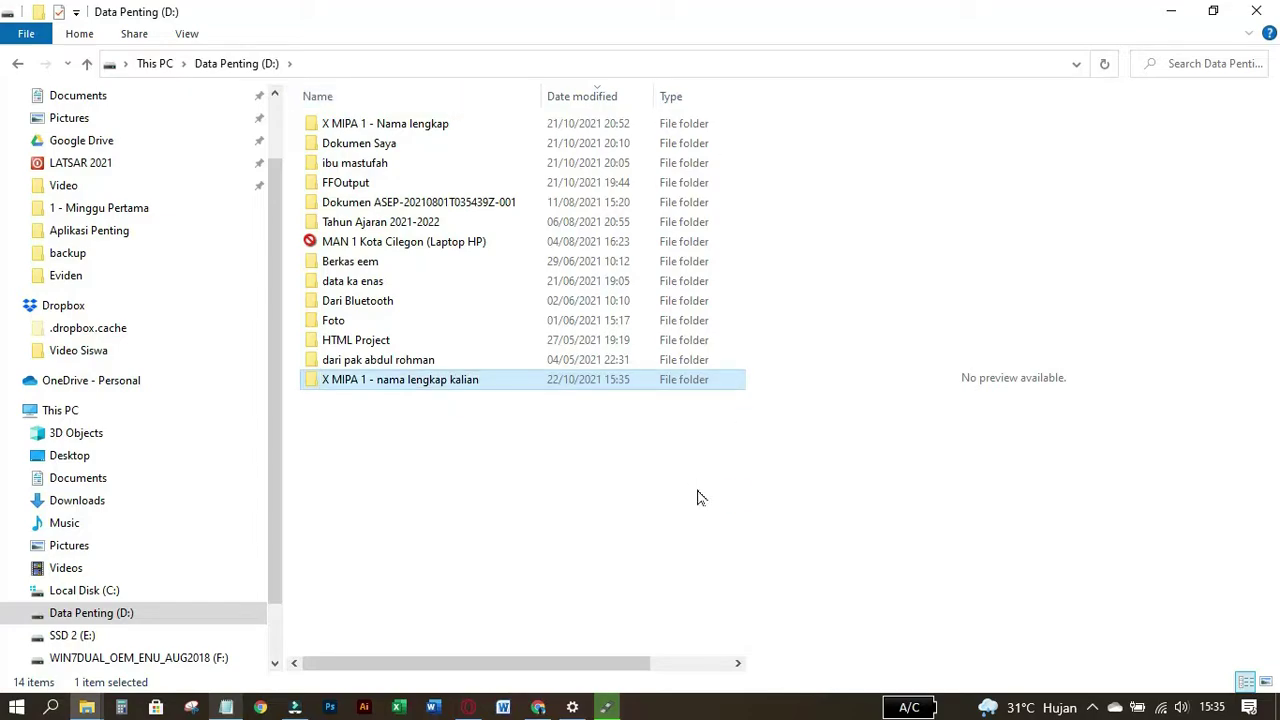
pyautogui.click(520, 440)
pyautogui.click(531, 386)
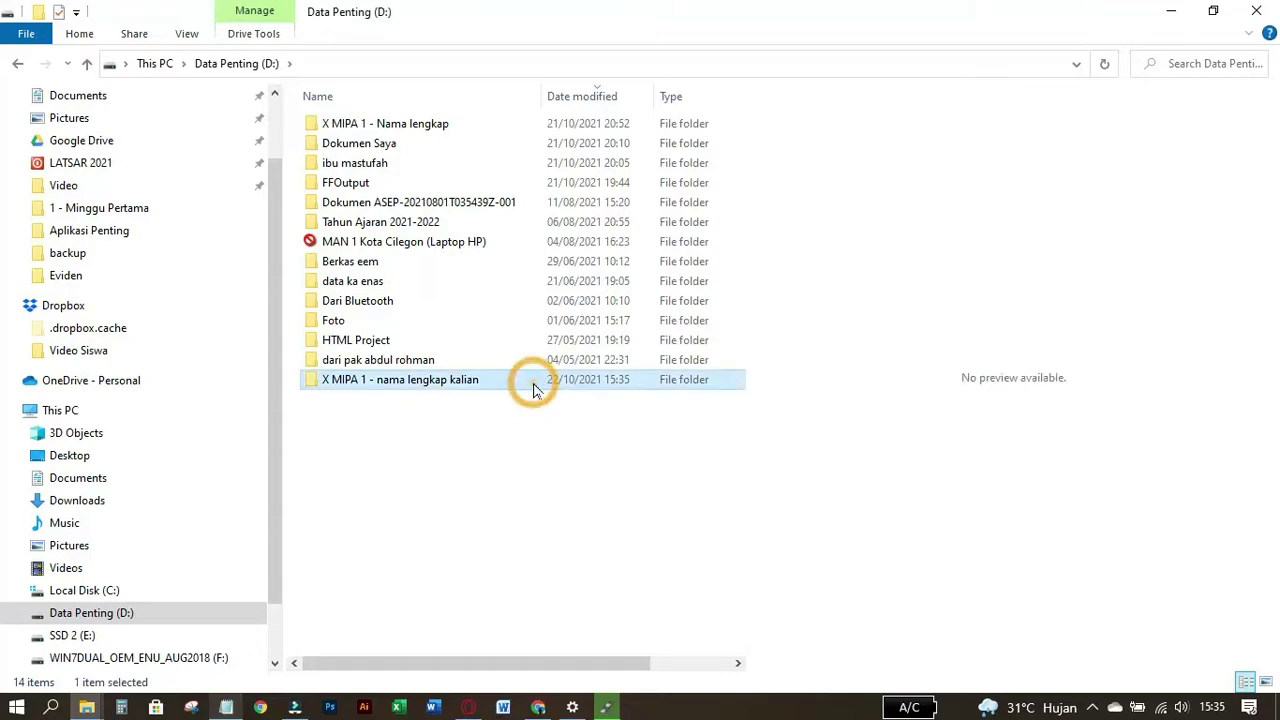
pyautogui.click(502, 467)
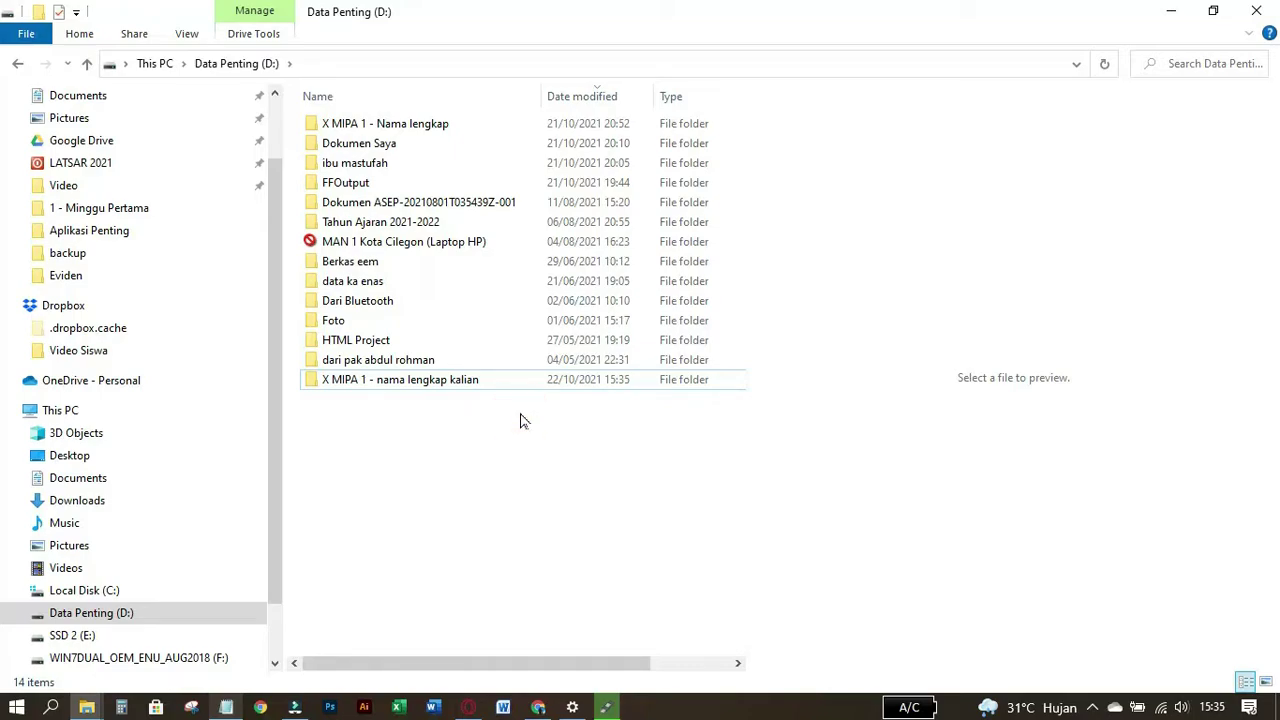
# Step: Create a second folder named "X MIPA 2 - Nama lengkap kalian" on the D: drive through the context menu
pyautogui.rightClick(520, 418)
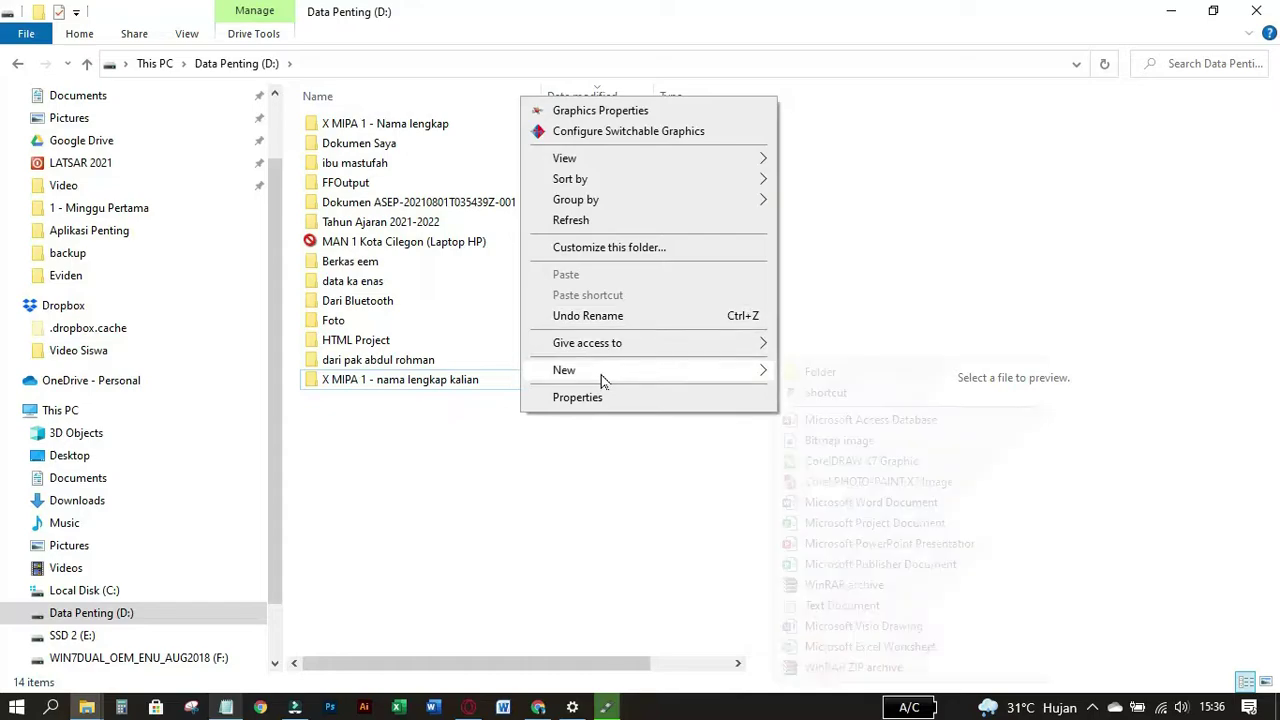
pyautogui.moveTo(601, 375)
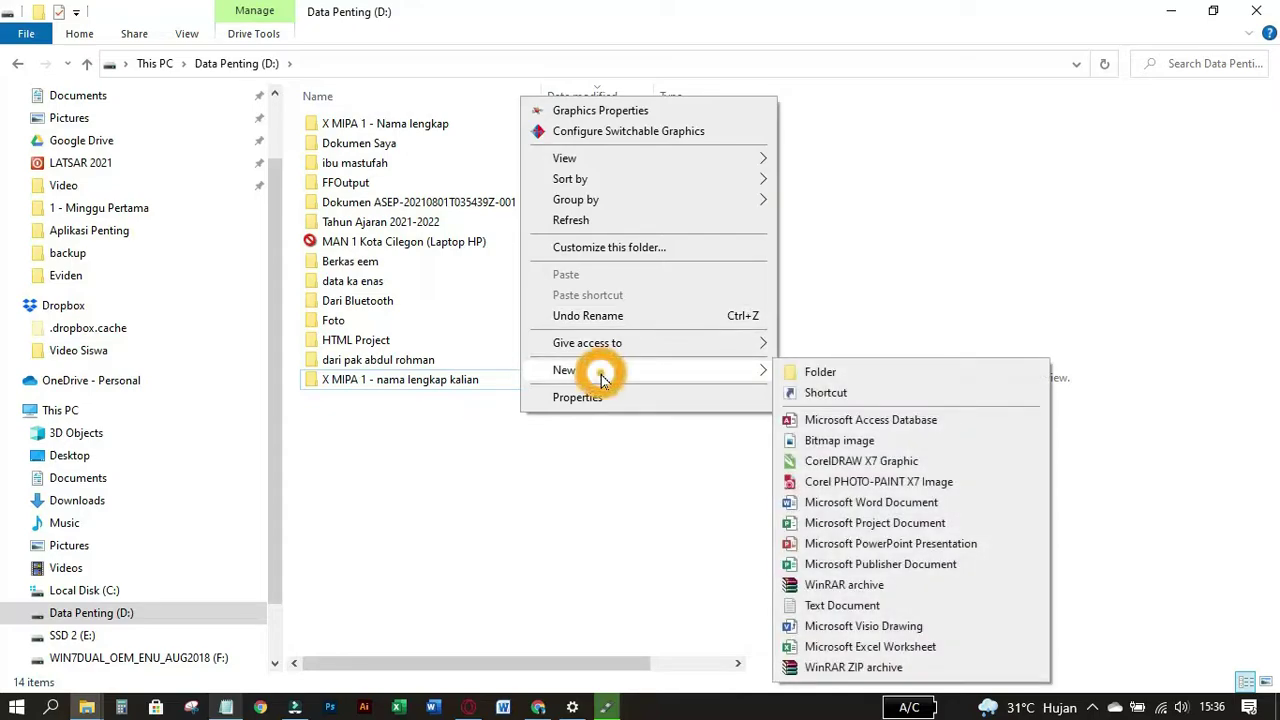
pyautogui.click(818, 374)
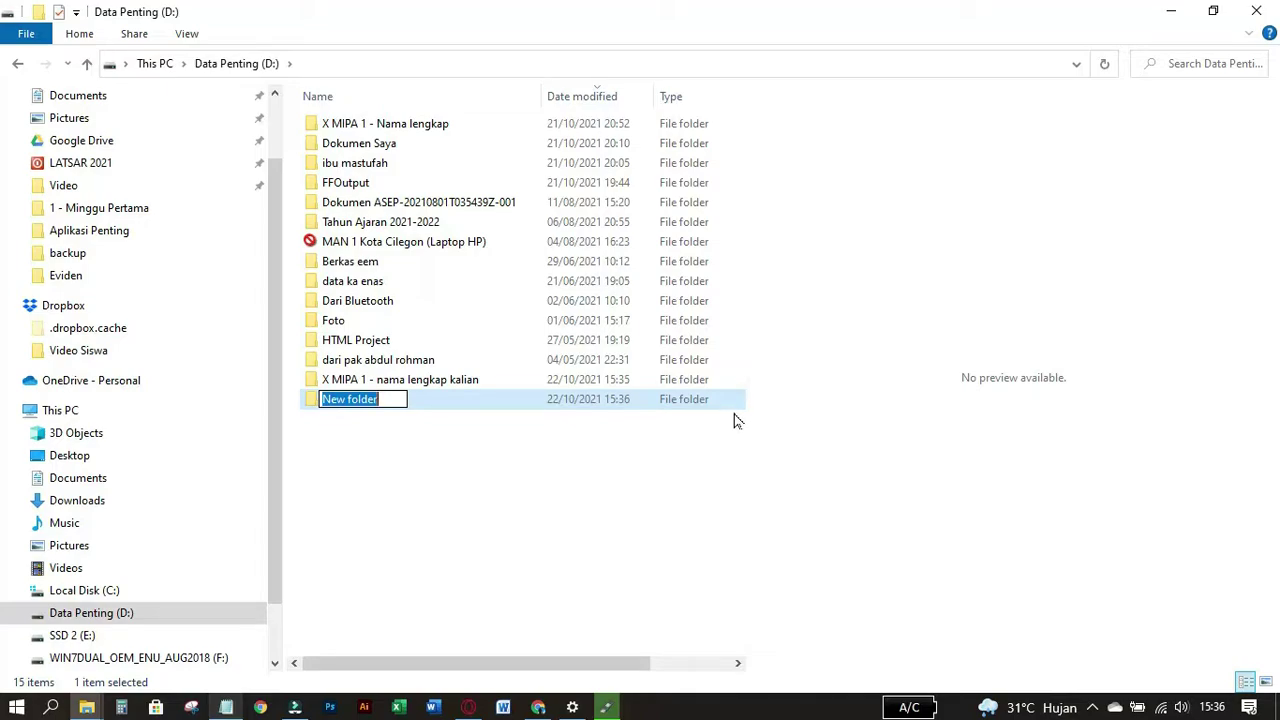
pyautogui.write('X')
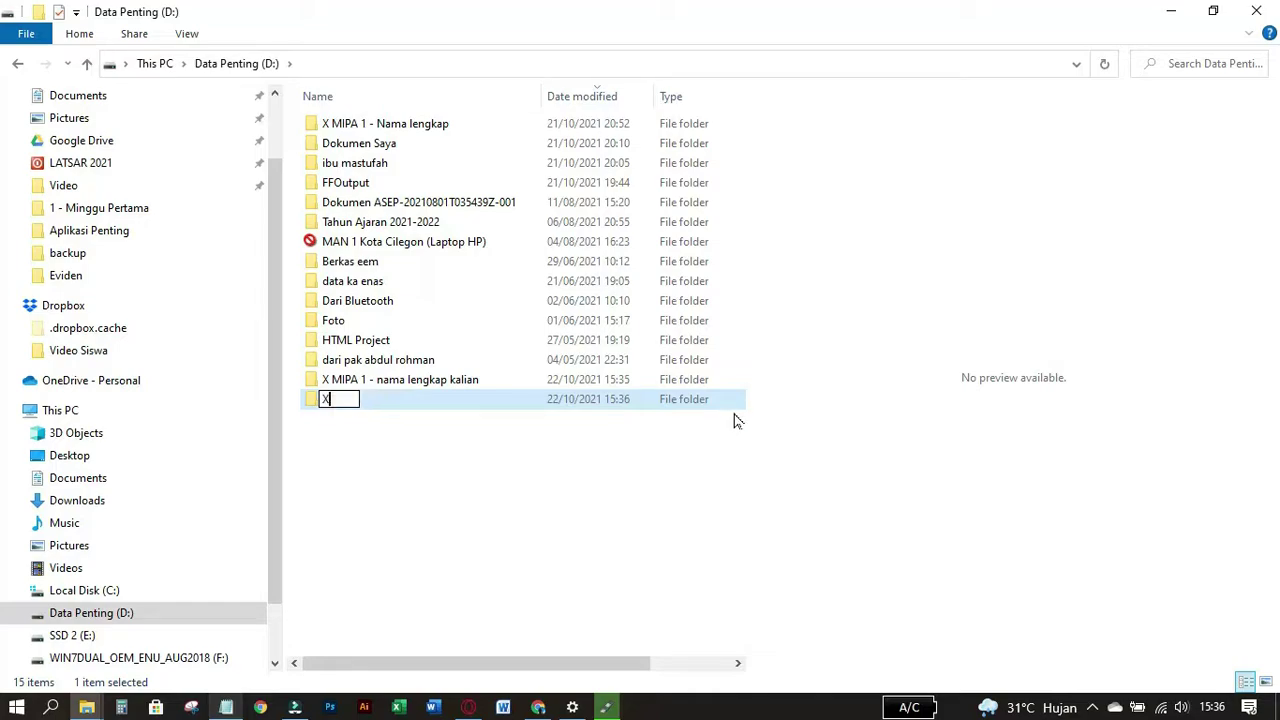
pyautogui.write(' MIPA 2 ')
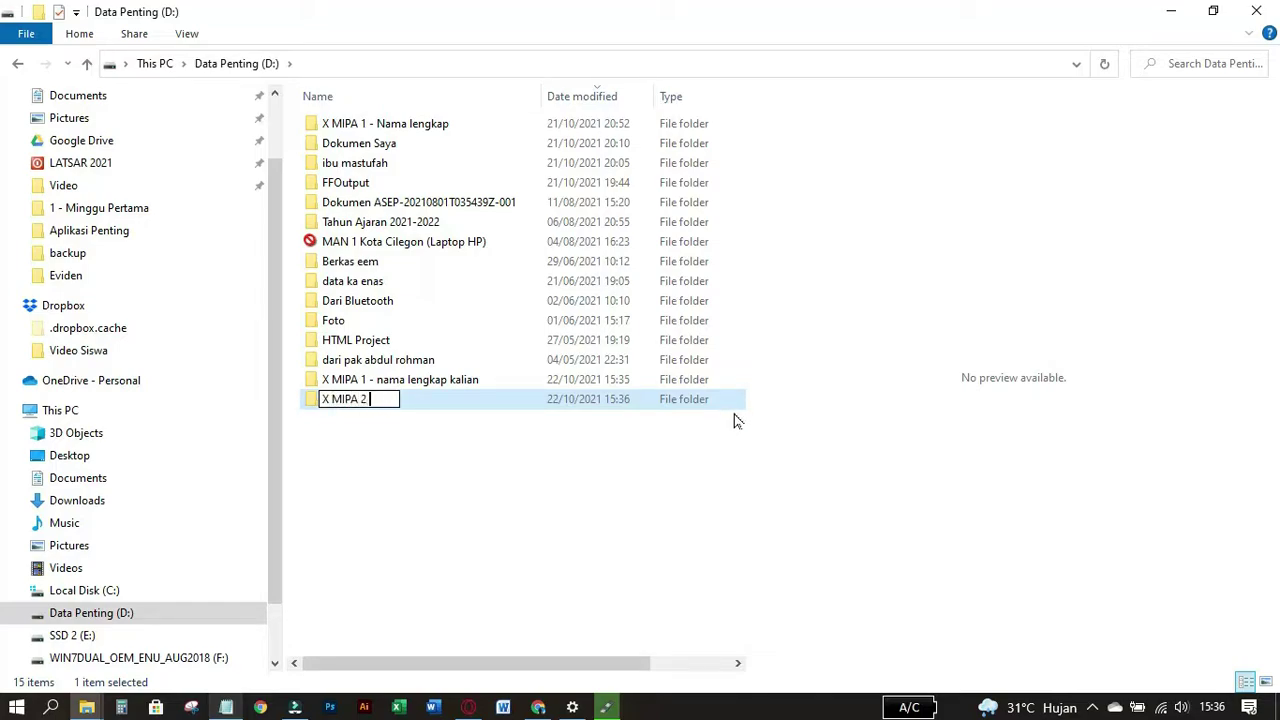
pyautogui.write('- Nama len')
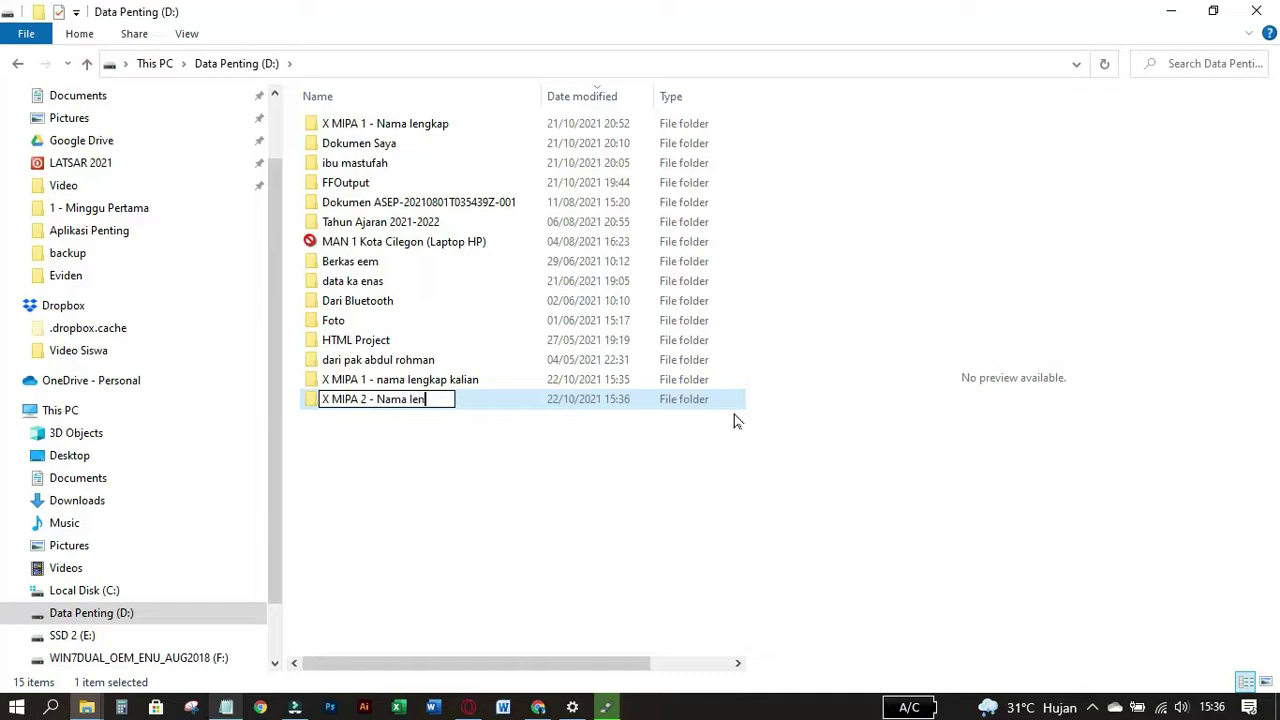
pyautogui.write('gkap kalian')
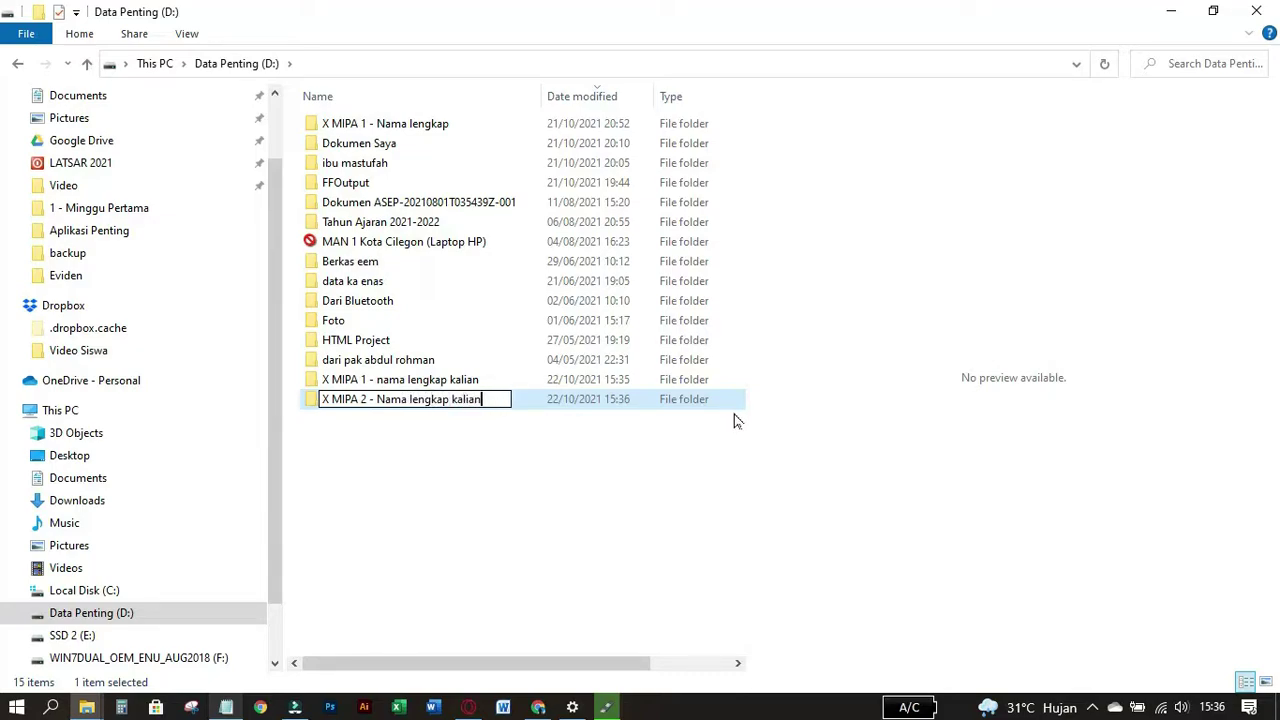
pyautogui.press('Return')
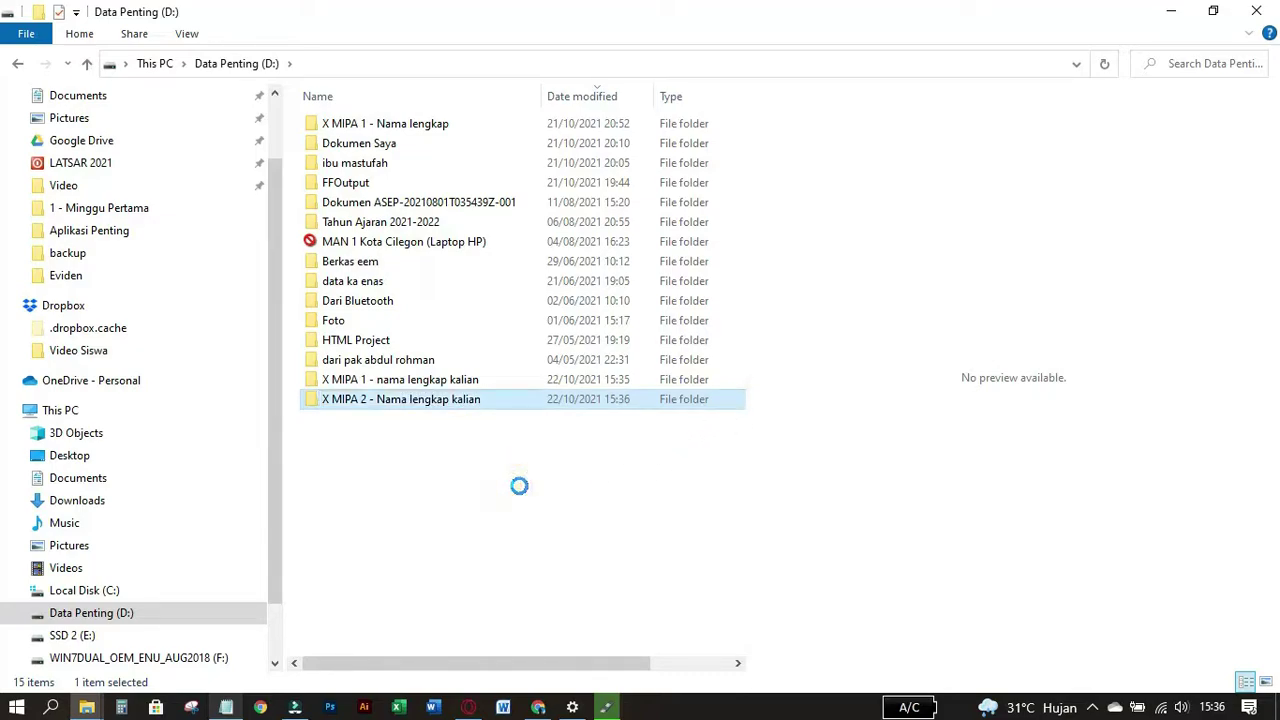
pyautogui.click(520, 492)
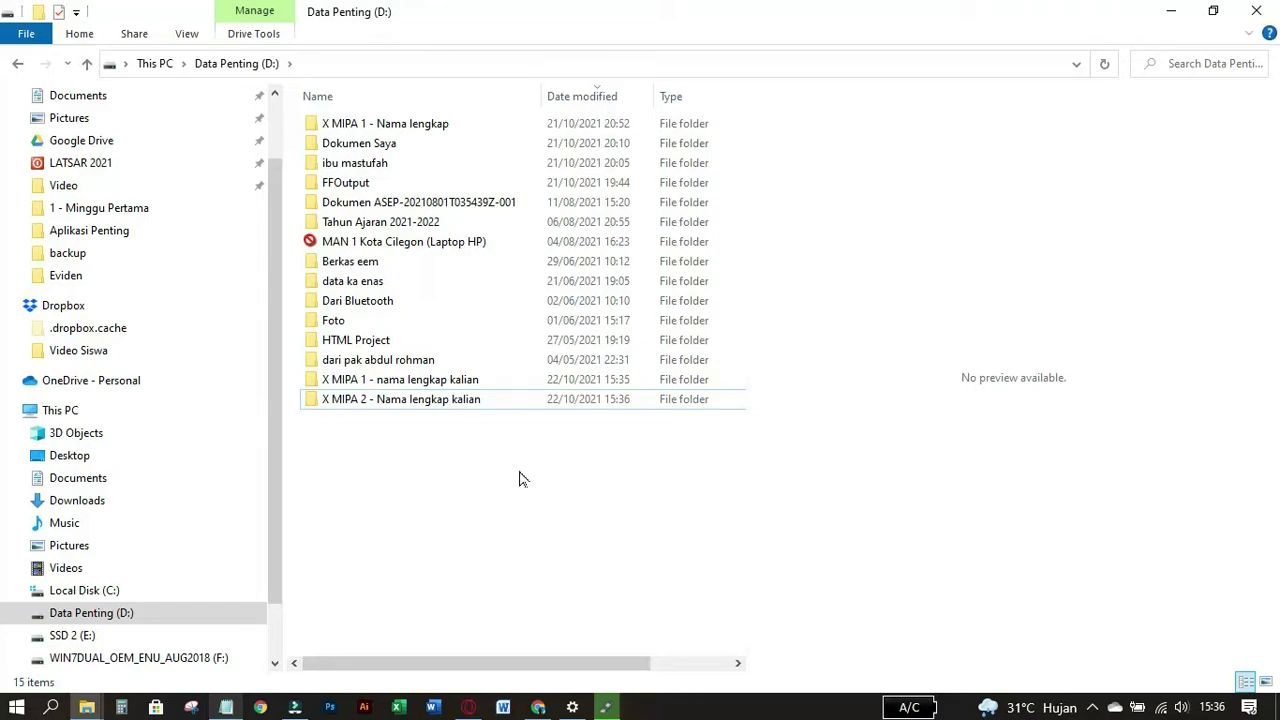
pyautogui.click(523, 471)
pyautogui.click(526, 446)
# Step: Search Windows for "keyb", open the On-Screen Keyboard and move it up so the newly created folders are uncovered
pyautogui.click(16, 707)
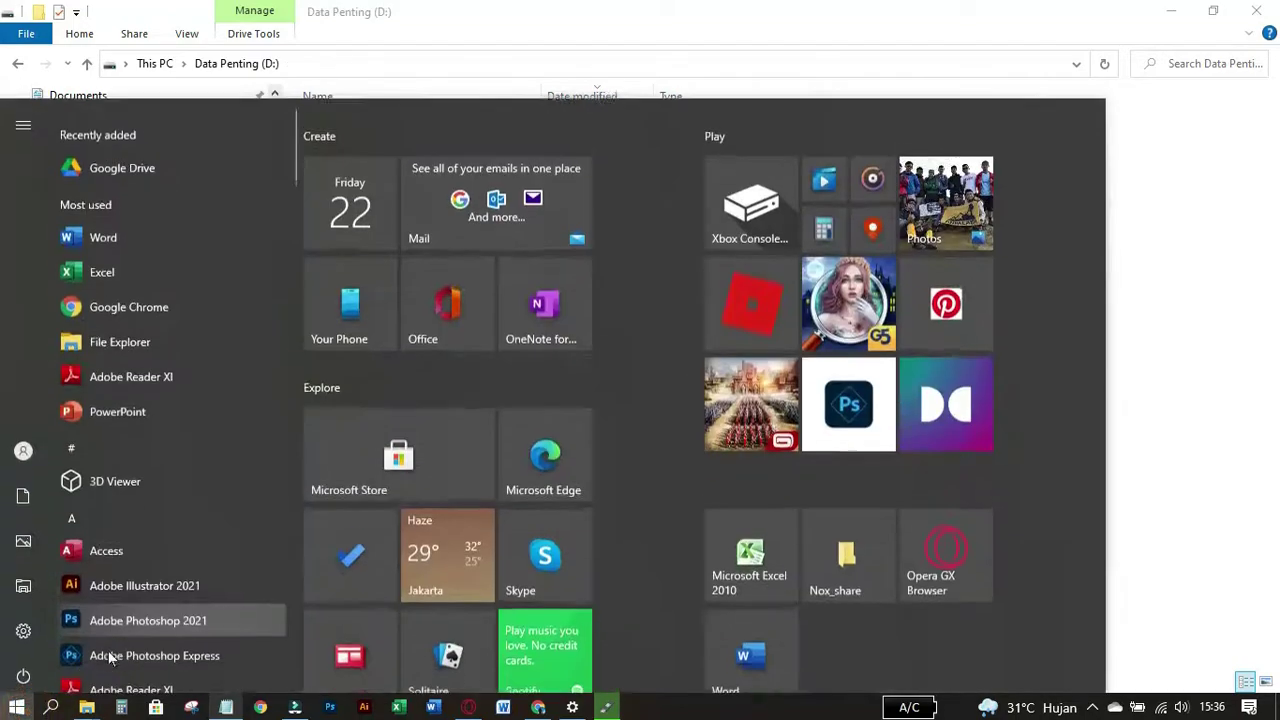
pyautogui.write('keyb')
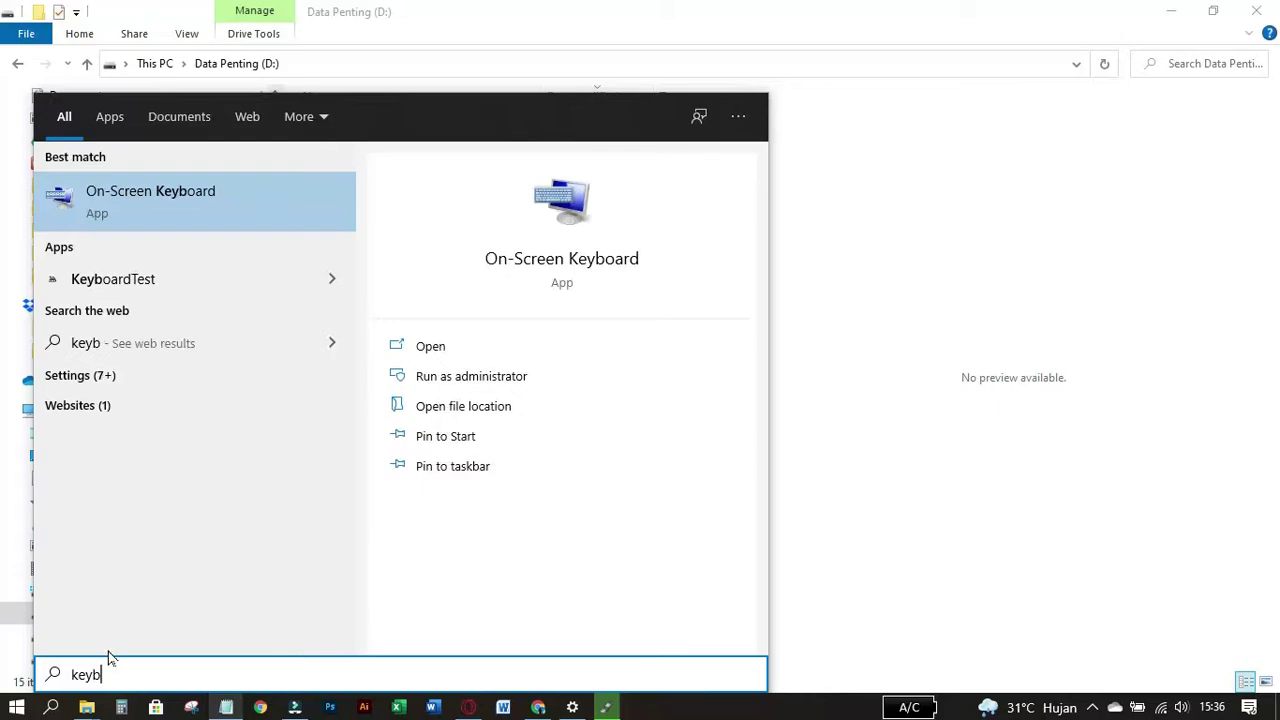
pyautogui.click(234, 200)
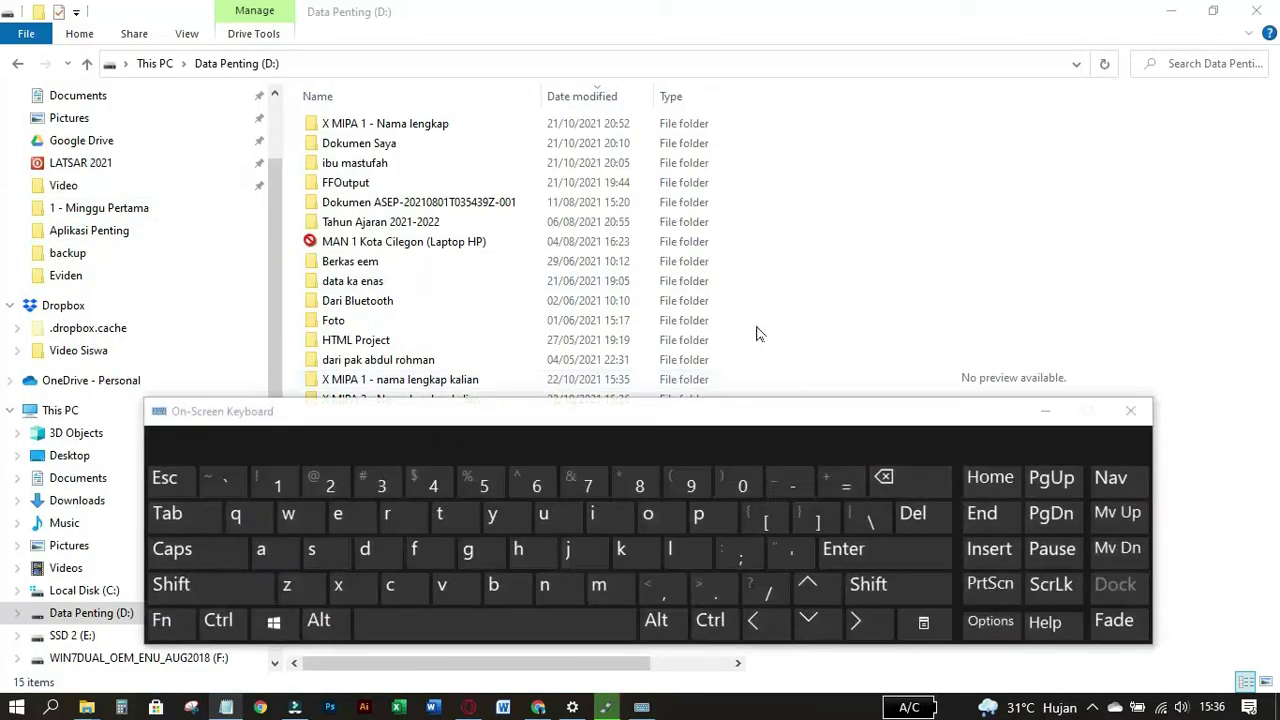
pyautogui.moveTo(715, 424); pyautogui.dragTo(746, 111)
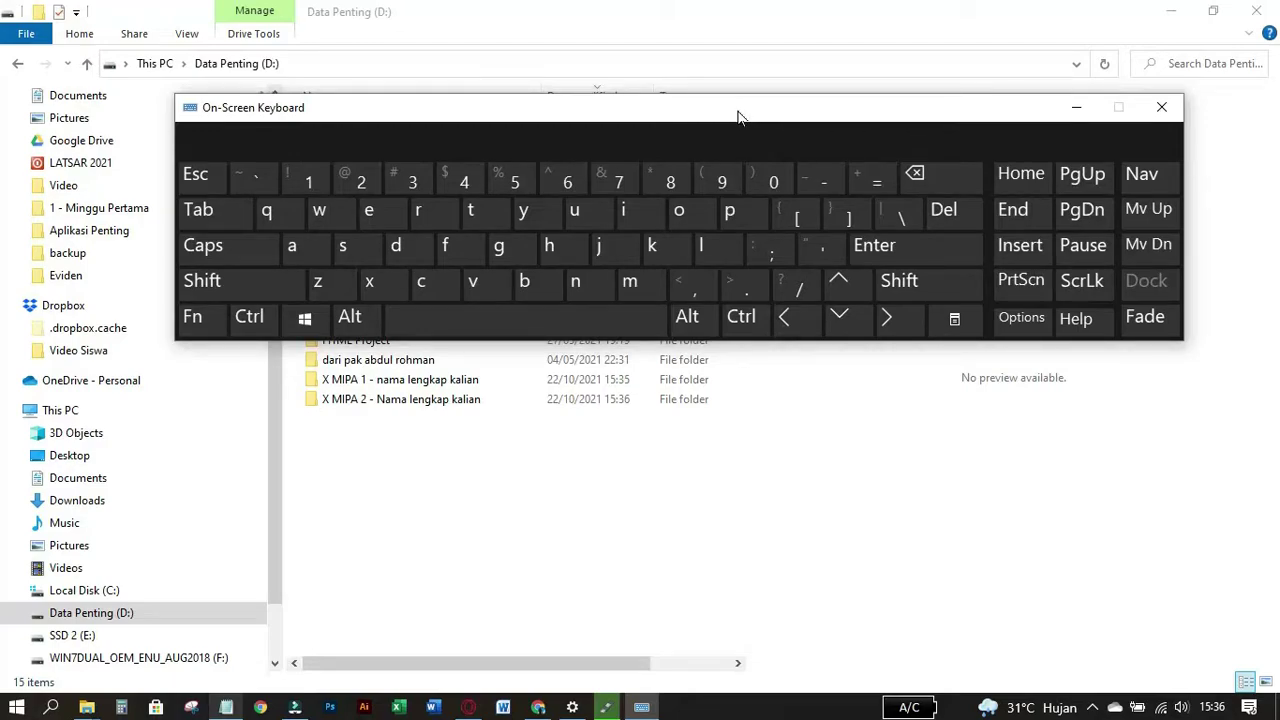
# Step: Try to create a new folder on the D: drive with the new-folder key combination on the On-Screen Keyboard
pyautogui.click(265, 324)
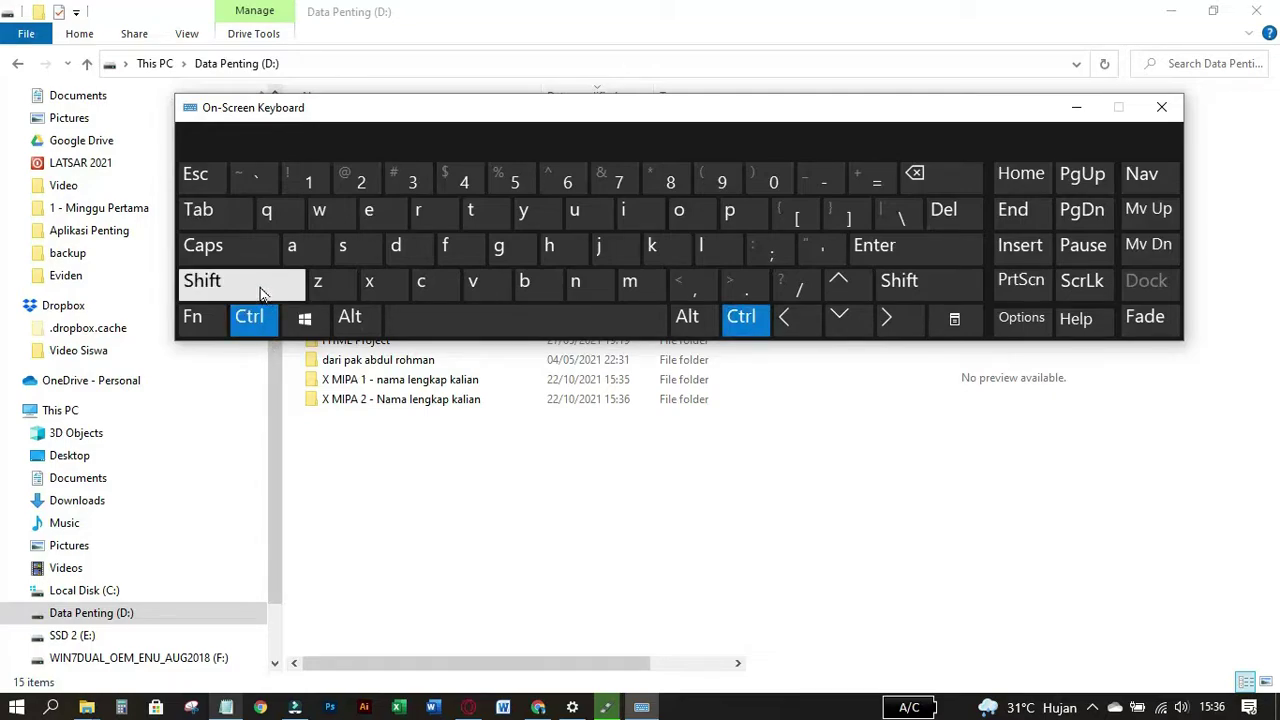
pyautogui.click(262, 292)
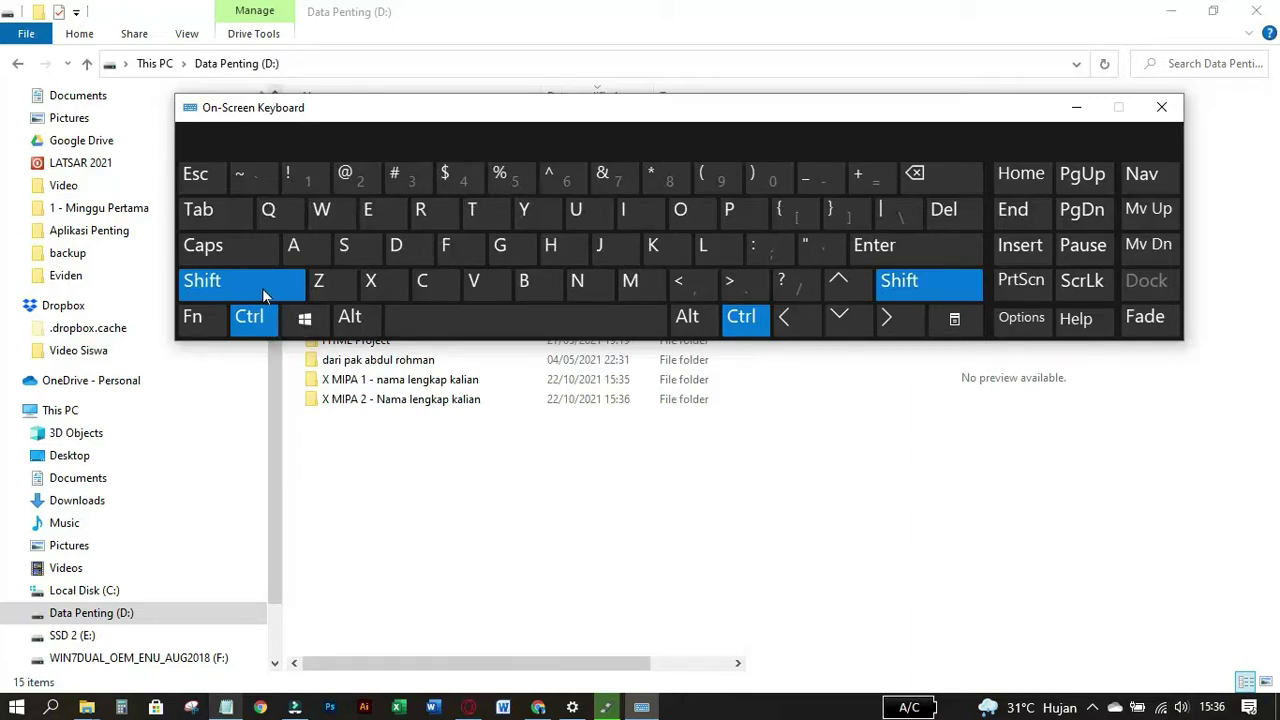
pyautogui.click(585, 287)
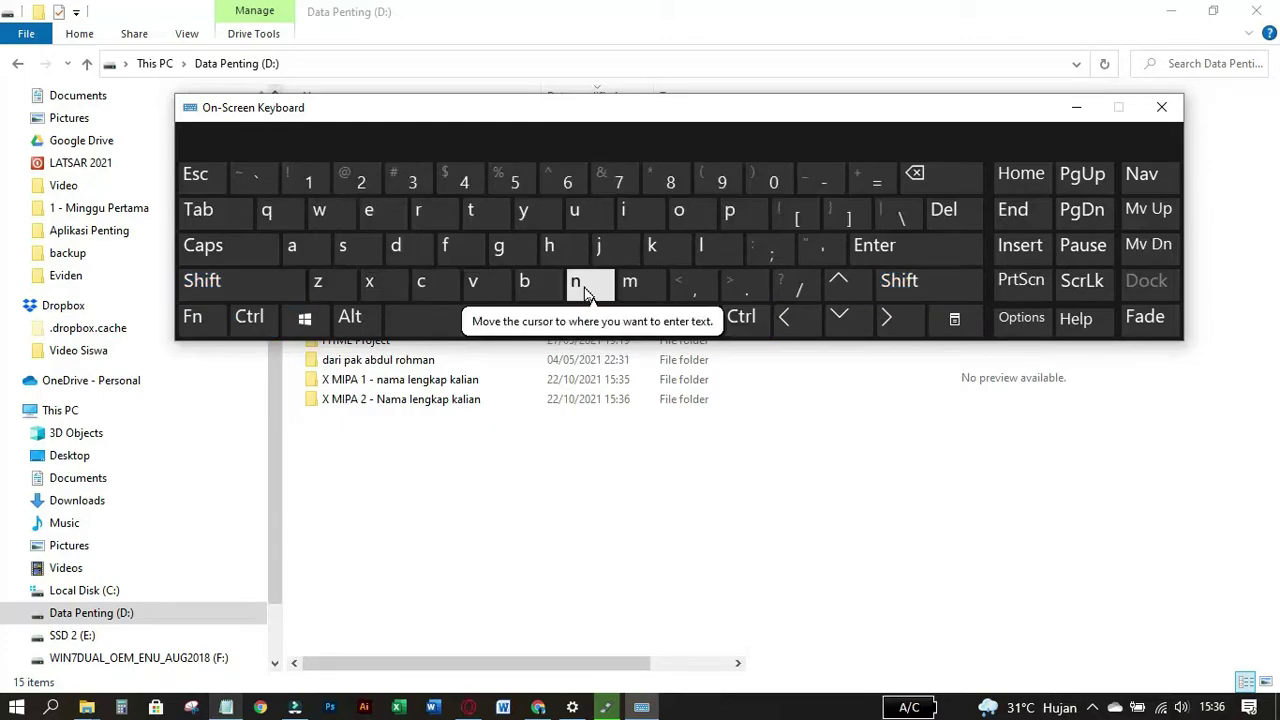
# Step: Make the D: drive file list active and create a new folder there through the On-Screen Keyboard
pyautogui.moveTo(634, 120); pyautogui.dragTo(955, 222)
pyautogui.click(634, 534)
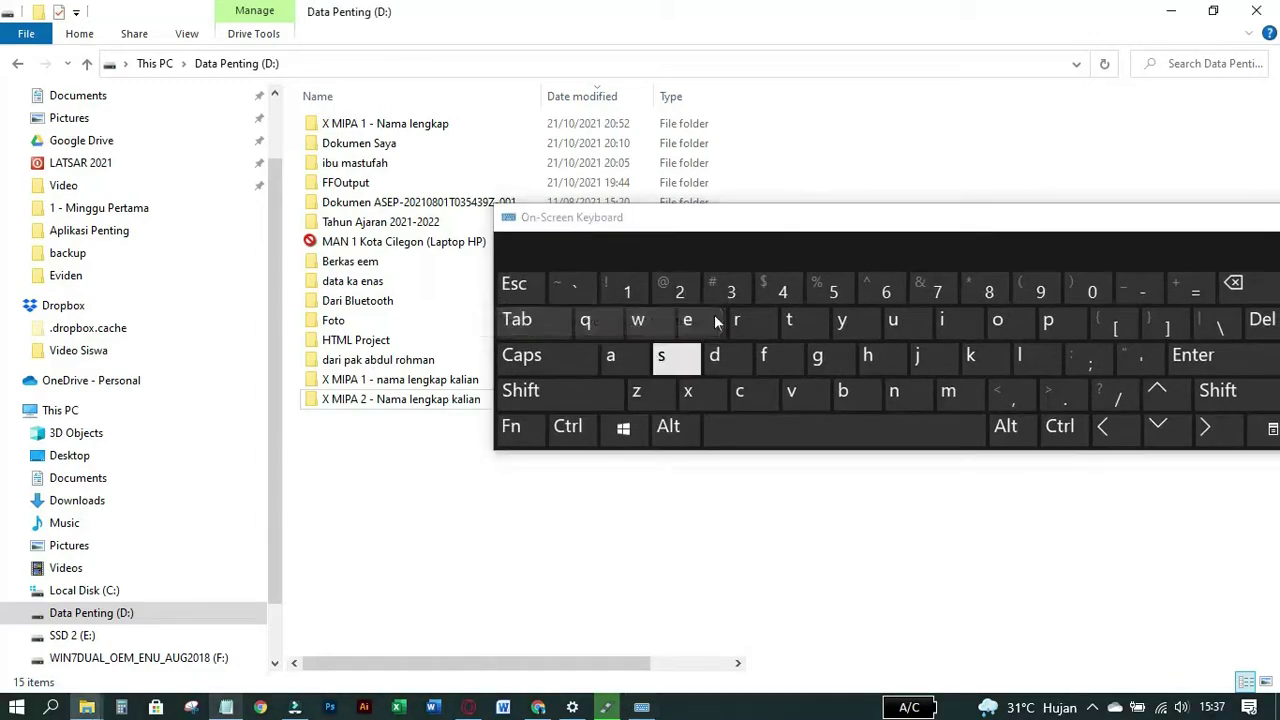
pyautogui.moveTo(770, 222); pyautogui.dragTo(703, 104)
pyautogui.click(510, 297)
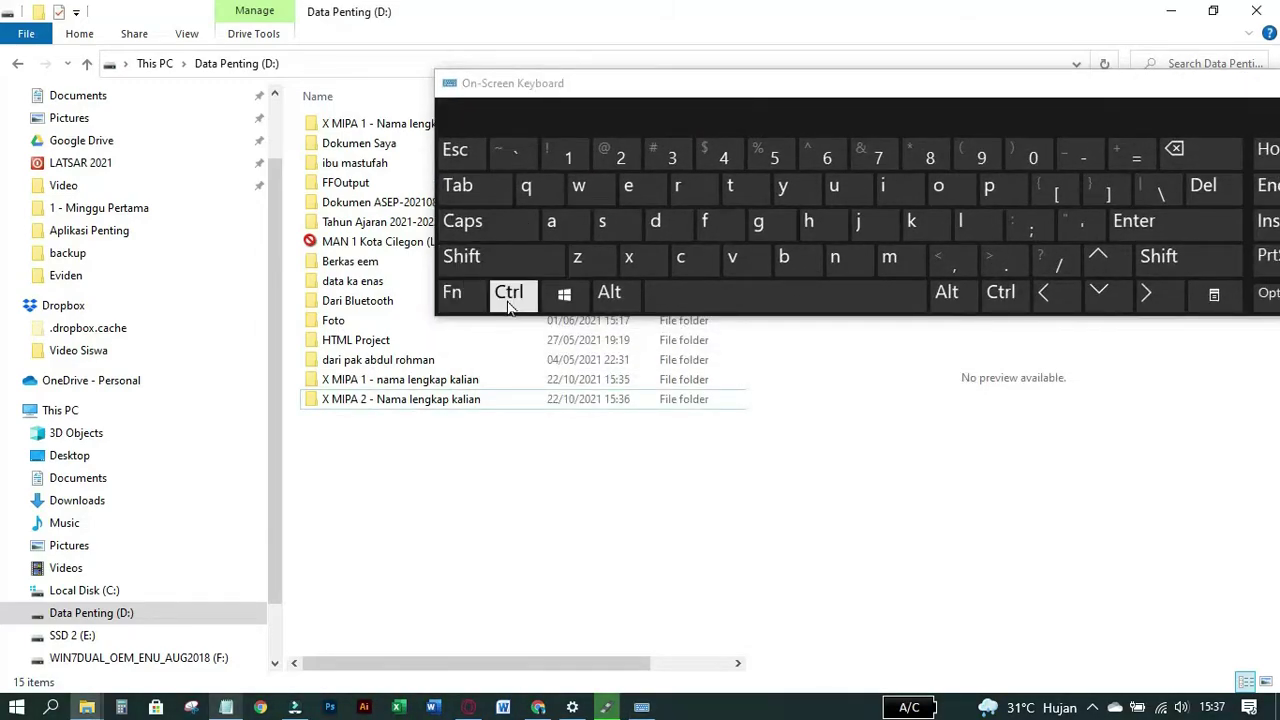
pyautogui.click(495, 256)
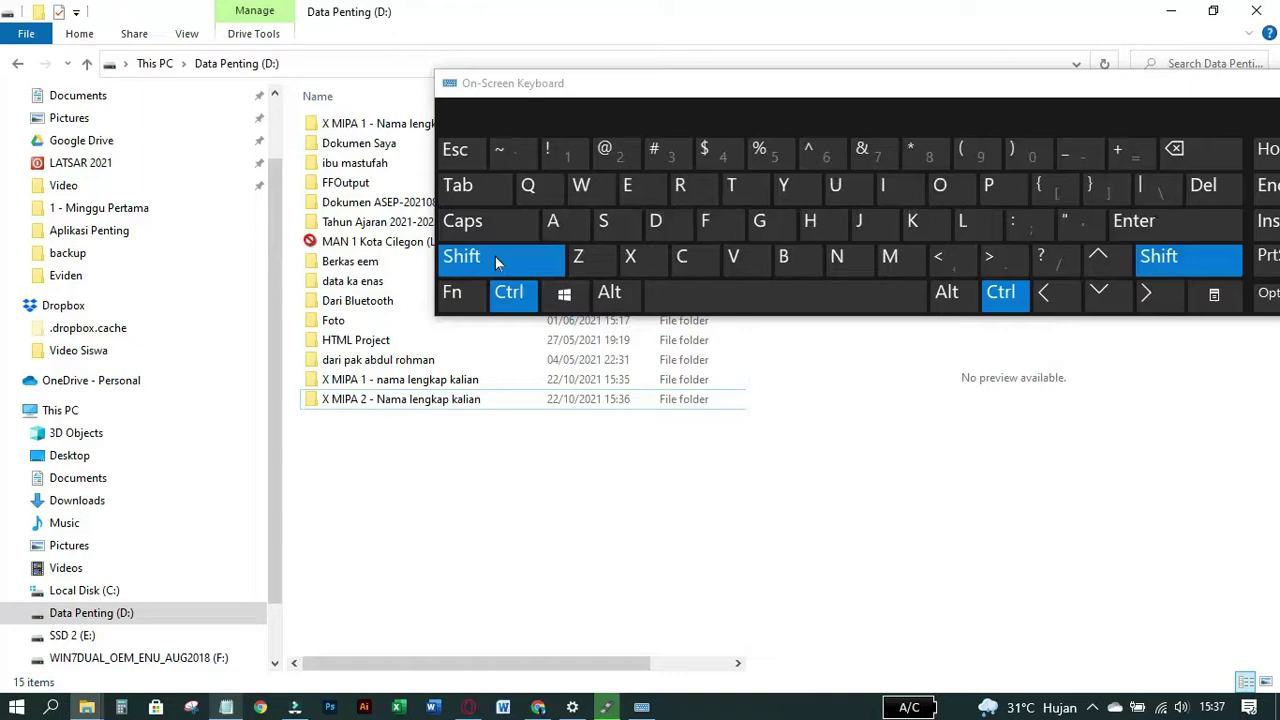
pyautogui.click(837, 257)
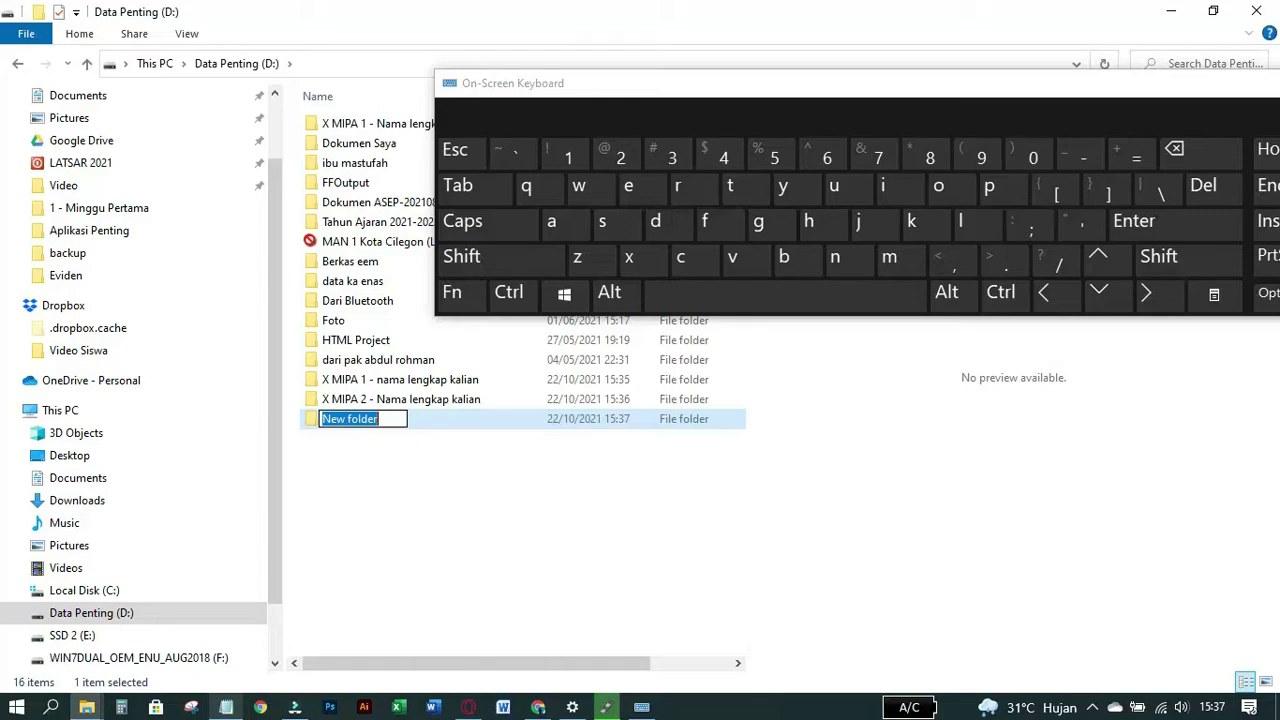
# Step: Name the new folder "X MIPA 3 - Nama Lengkap kalian"
pyautogui.moveTo(384, 423); pyautogui.dragTo(401, 424)
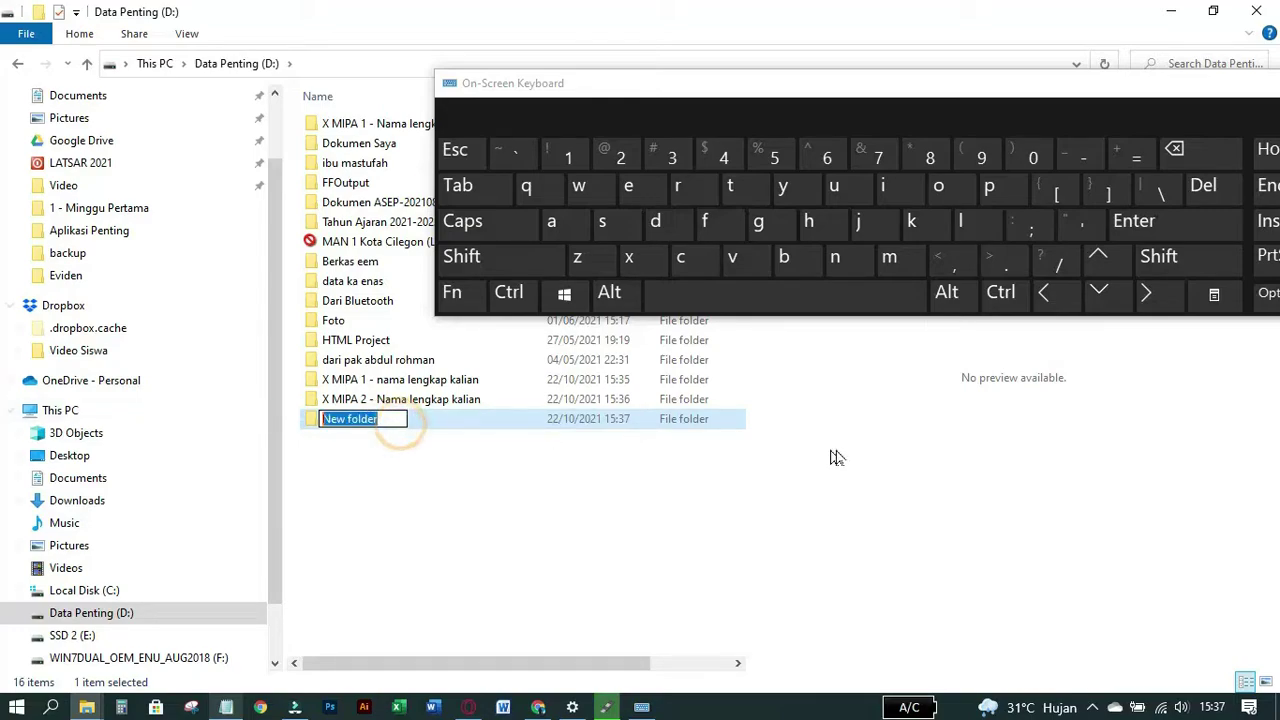
pyautogui.press('BackSpace')
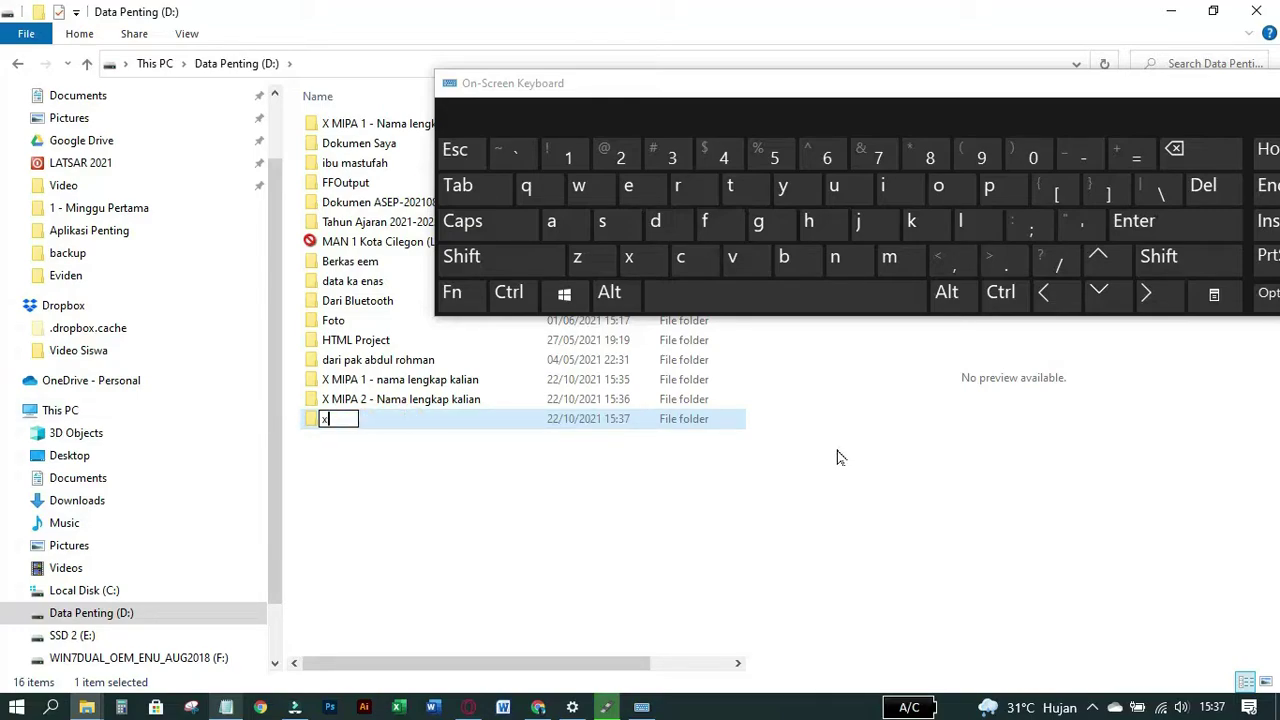
pyautogui.press('capslock')
pyautogui.write('X MIP')
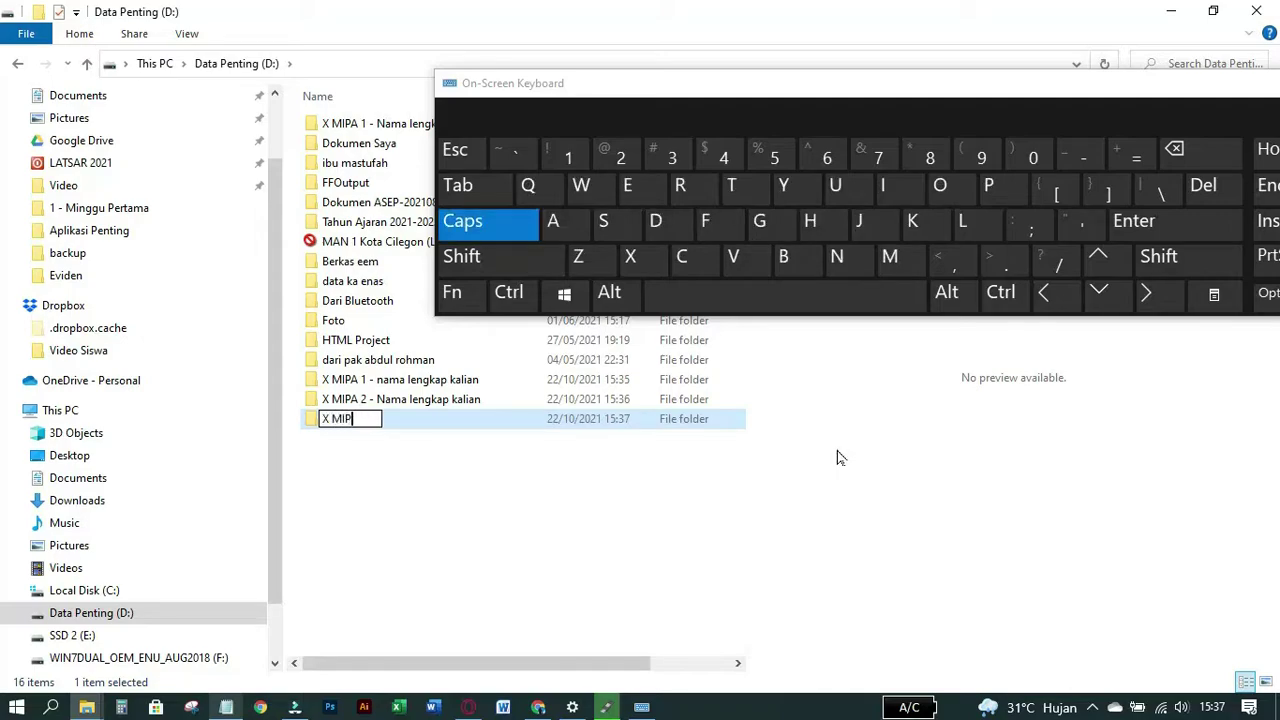
pyautogui.write('A 3 - NAMA')
pyautogui.press('BackSpace')
pyautogui.press('BackSpace')
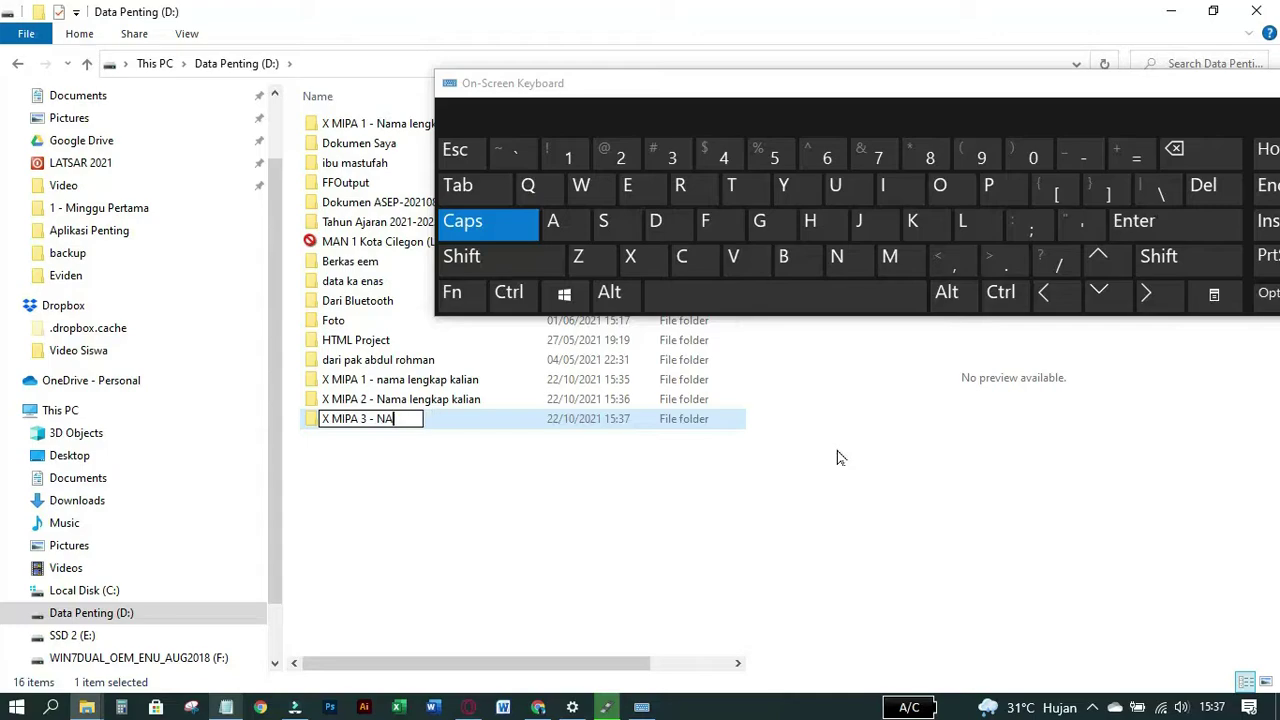
pyautogui.press('BackSpace')
pyautogui.press('capslock')
pyautogui.write('ama Le')
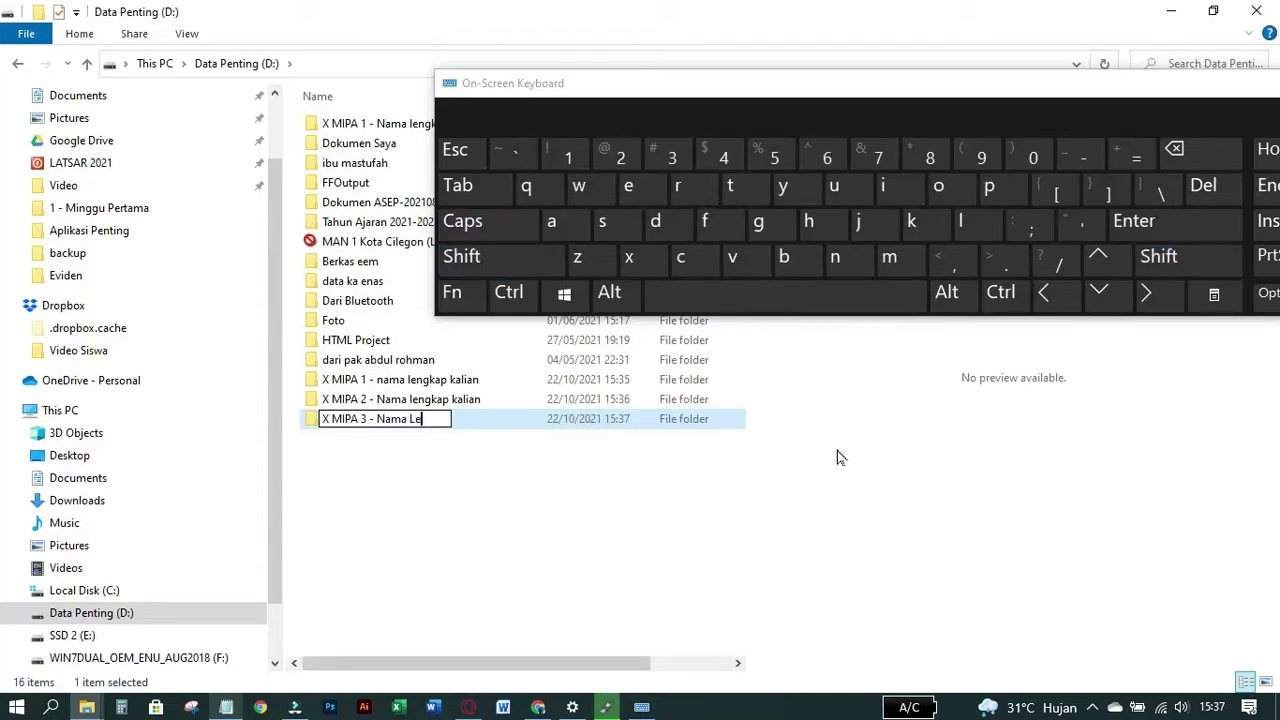
pyautogui.write('ngkap kalian')
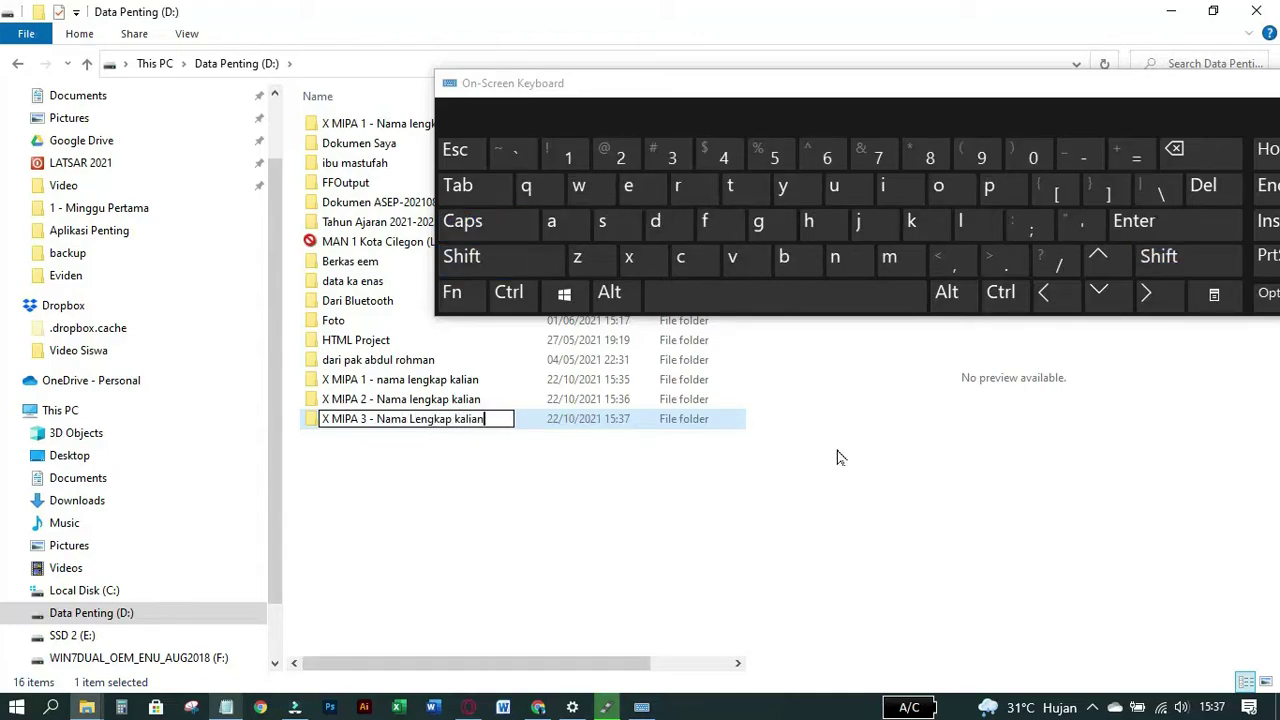
pyautogui.press('Return')
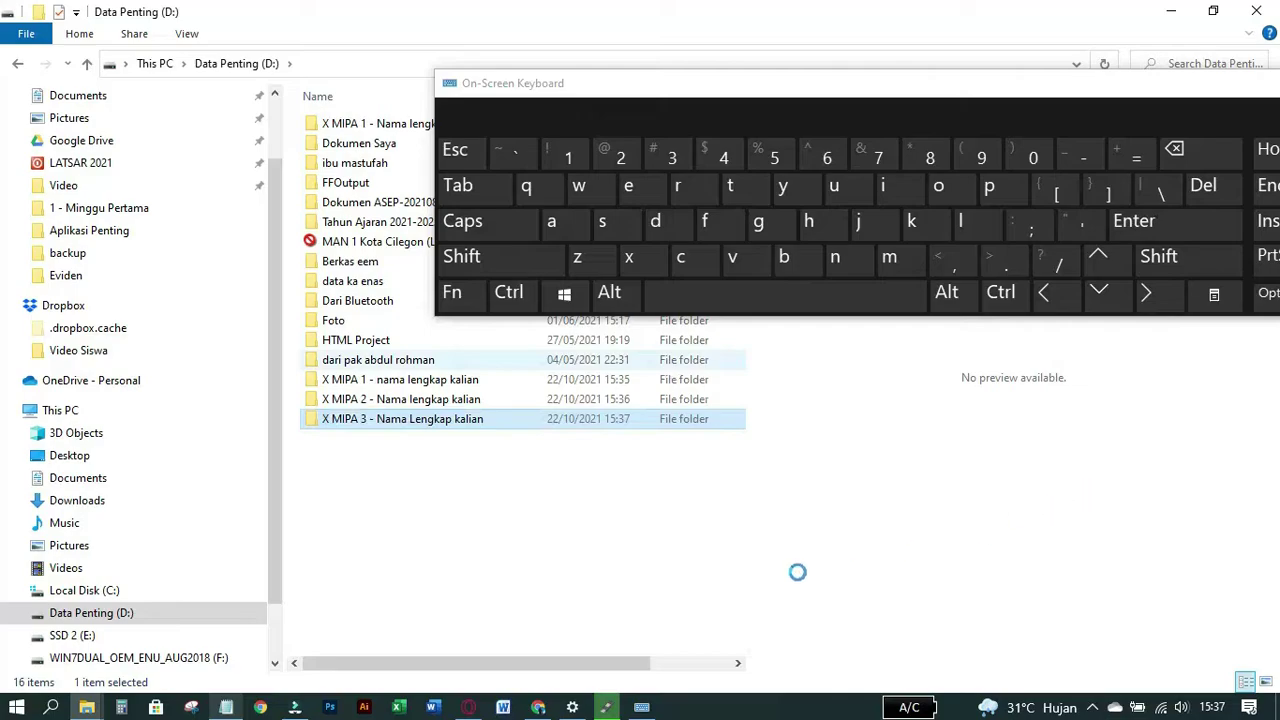
# Step: Move the On-Screen Keyboard off the folder list and review where File Explorer's Home commands offer New folder
pyautogui.click(743, 487)
pyautogui.moveTo(817, 109); pyautogui.dragTo(666, 237)
pyautogui.click(1061, 213)
pyautogui.moveTo(1066, 241); pyautogui.dragTo(999, 231)
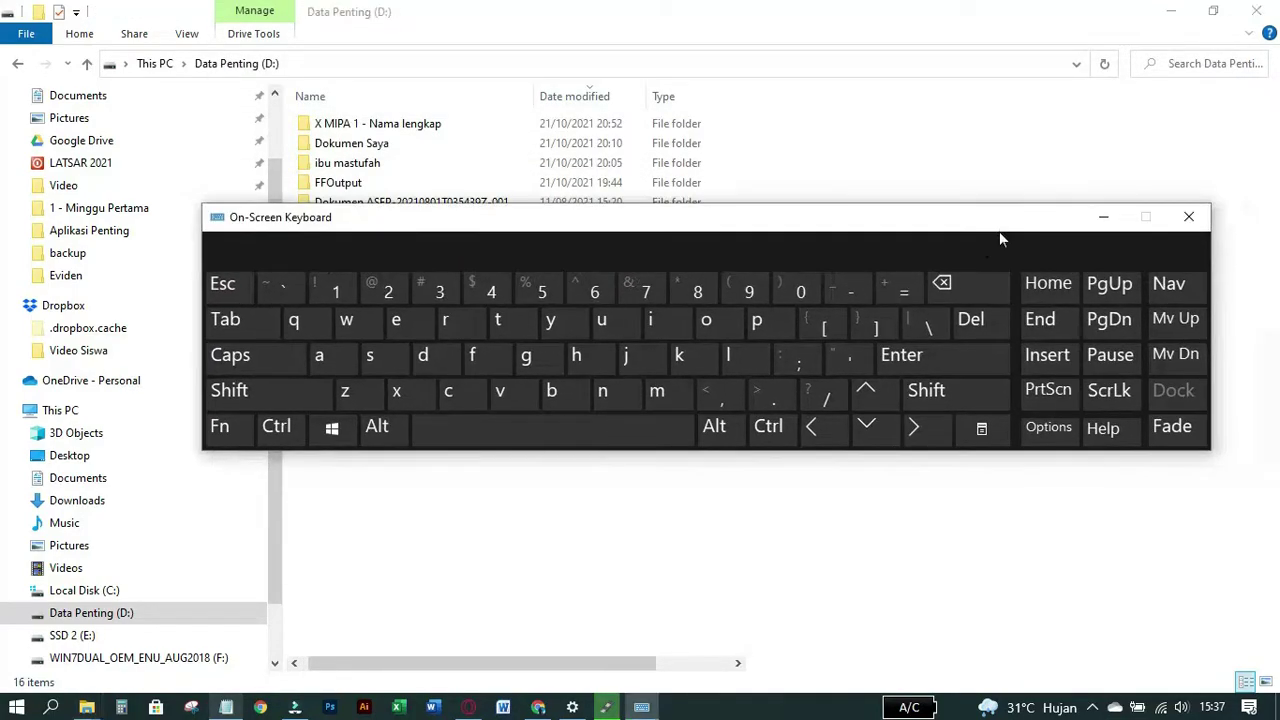
pyautogui.moveTo(857, 231); pyautogui.dragTo(909, 177)
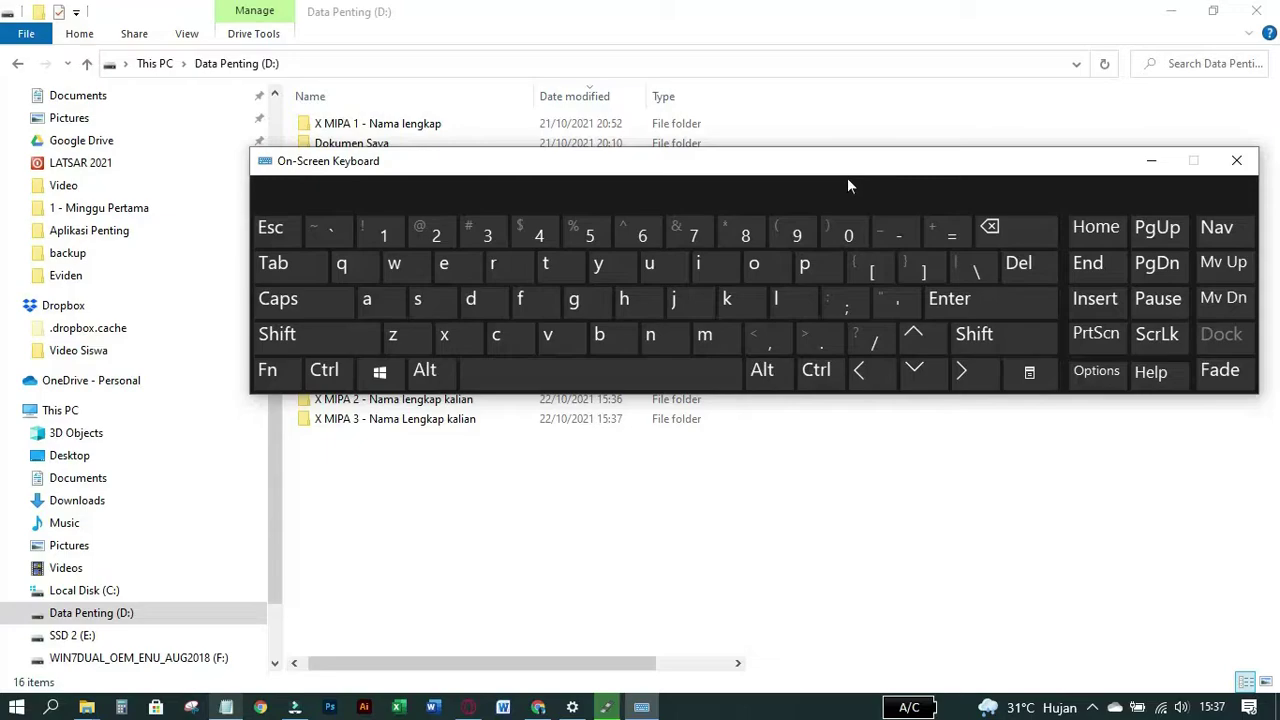
pyautogui.moveTo(522, 168); pyautogui.dragTo(744, 264)
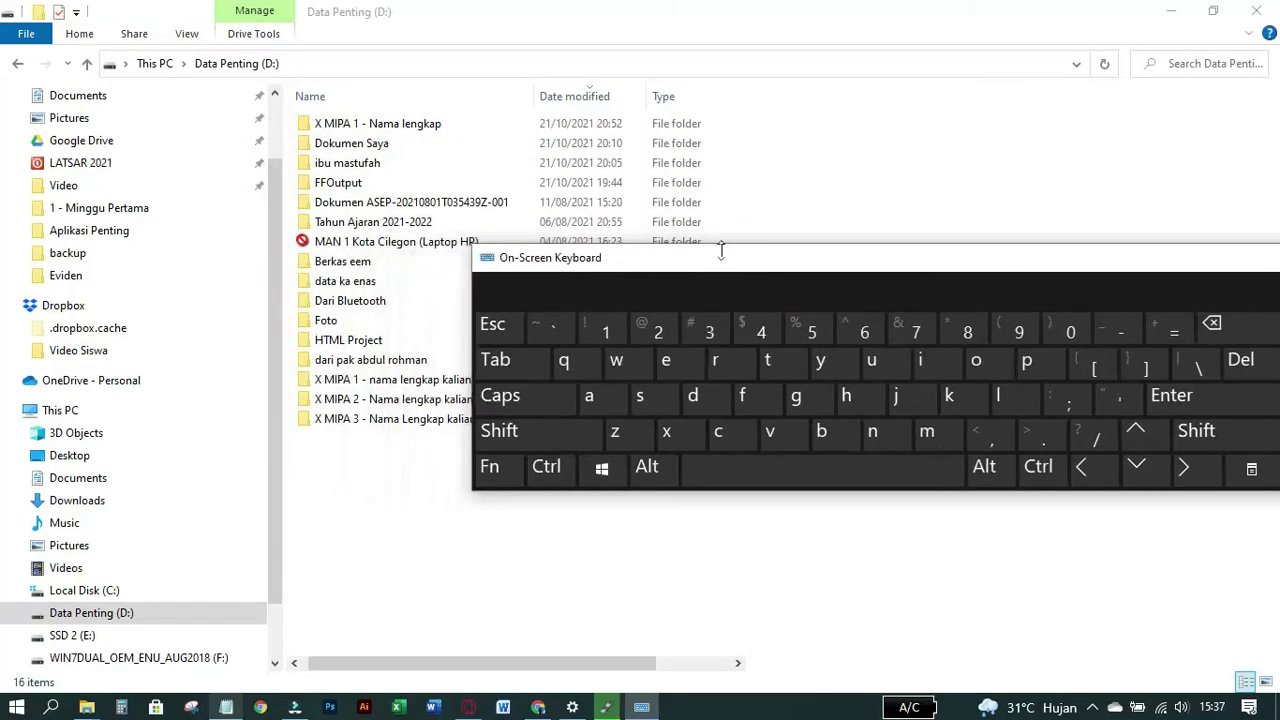
pyautogui.click(88, 40)
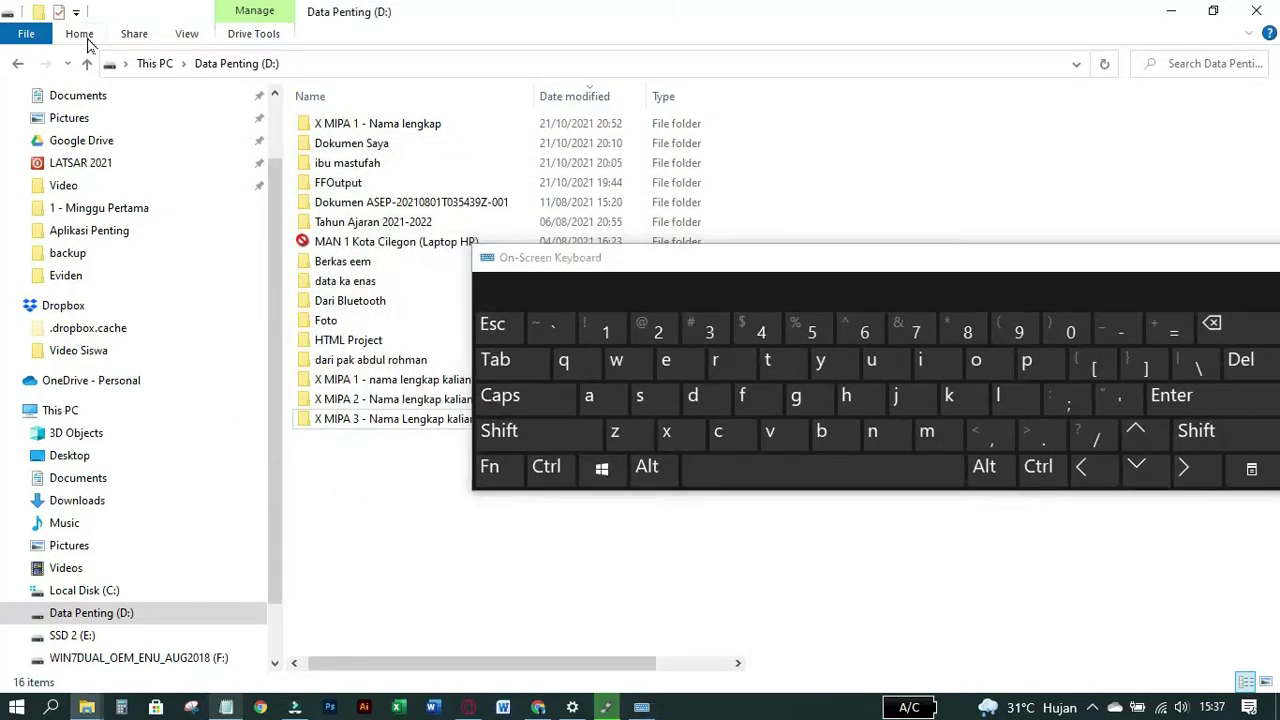
pyautogui.click(80, 34)
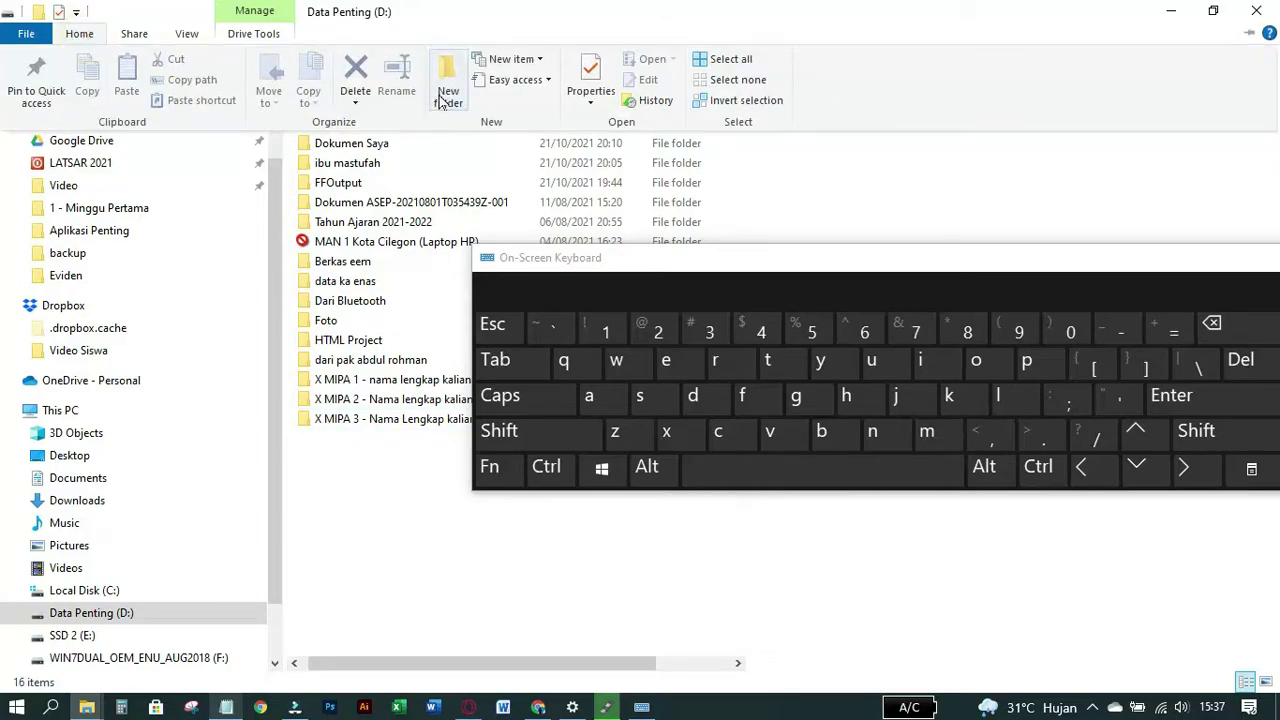
pyautogui.click(352, 557)
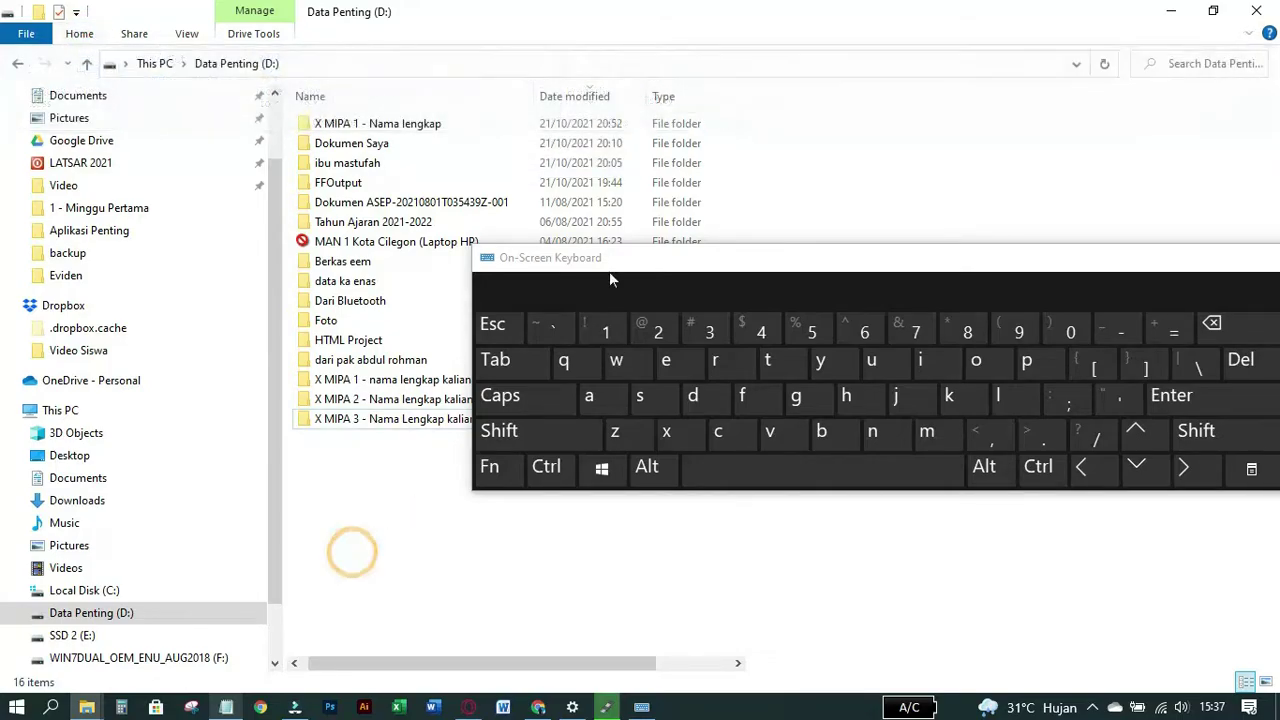
# Step: Review the option for creating a new folder among the new-item types of the D: drive's file area
pyautogui.moveTo(609, 271); pyautogui.dragTo(550, 29)
pyautogui.rightClick(488, 517)
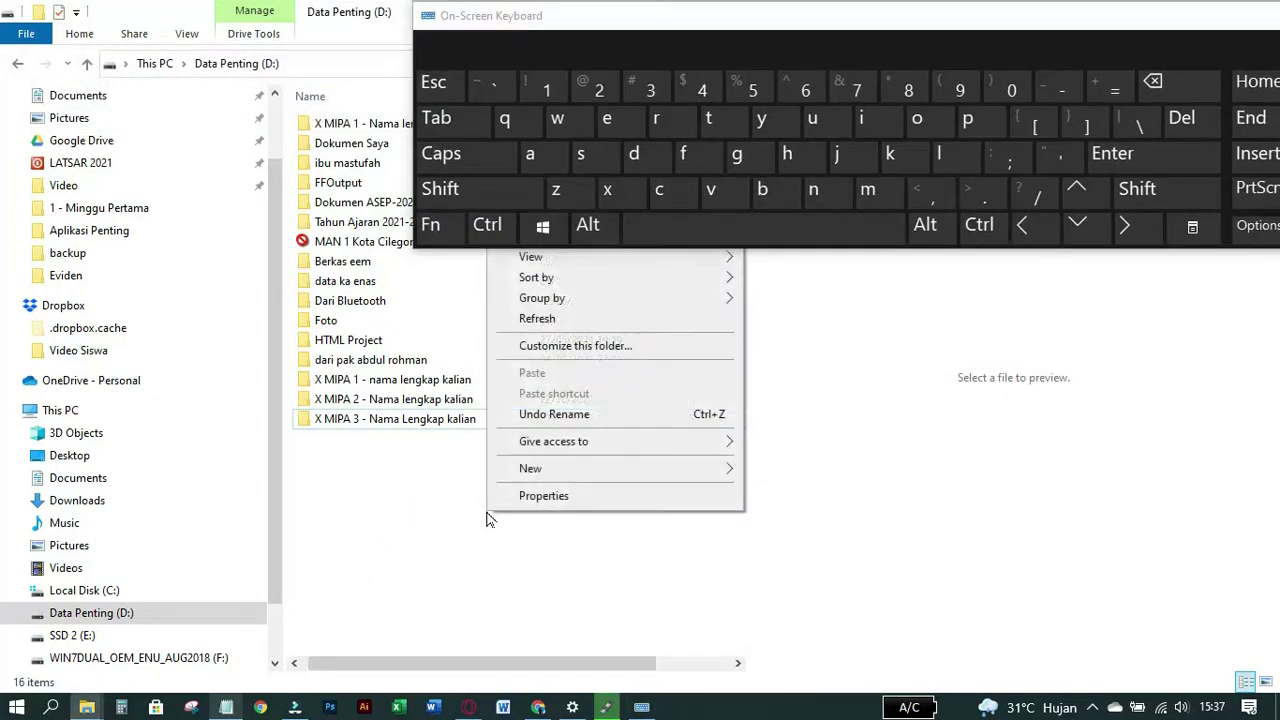
pyautogui.click(564, 472)
pyautogui.moveTo(855, 43); pyautogui.dragTo(996, 566)
pyautogui.rightClick(376, 500)
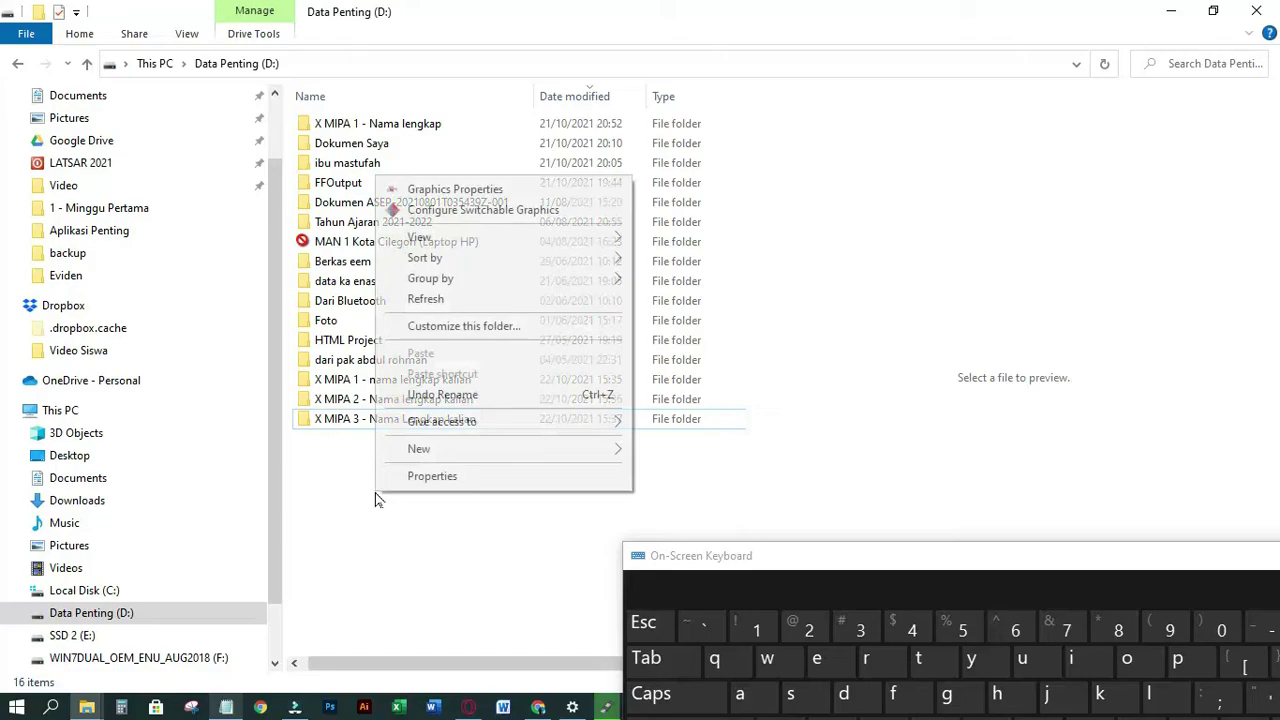
pyautogui.click(486, 450)
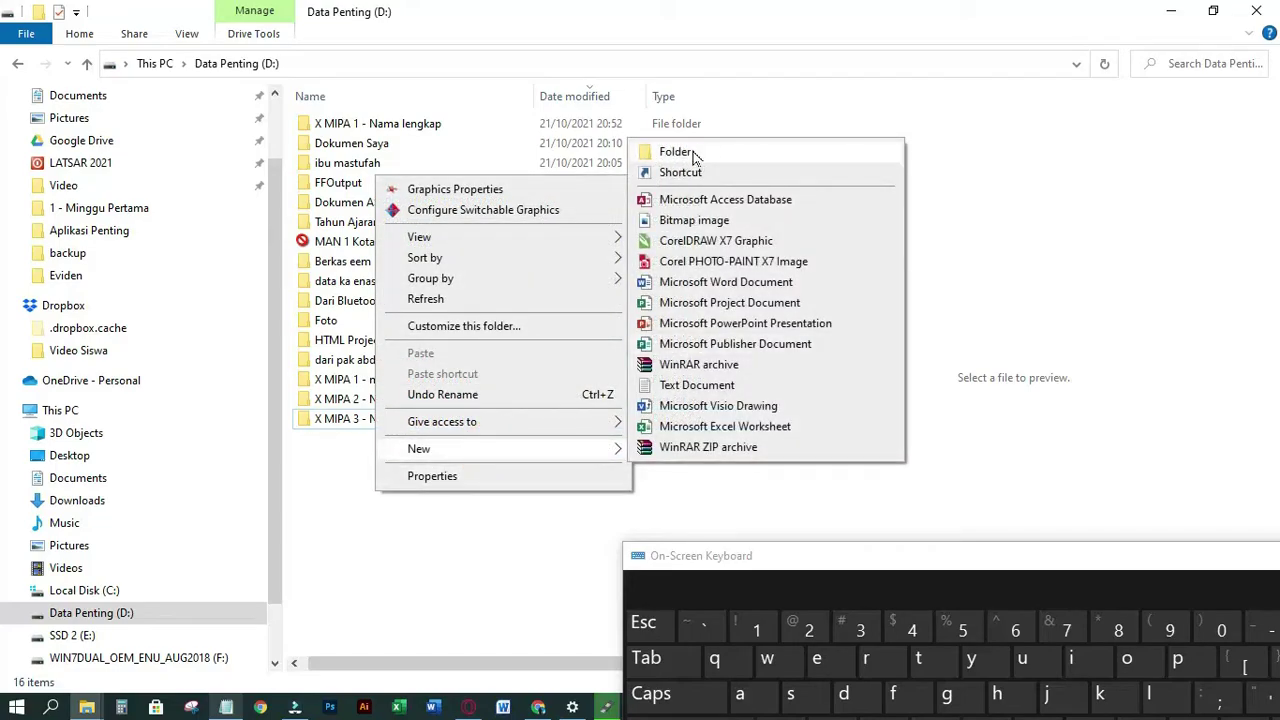
pyautogui.click(521, 562)
# Step: Bring up the folder.txt notes in Notepad and close the On-Screen Keyboard
pyautogui.moveTo(698, 546); pyautogui.dragTo(550, 111)
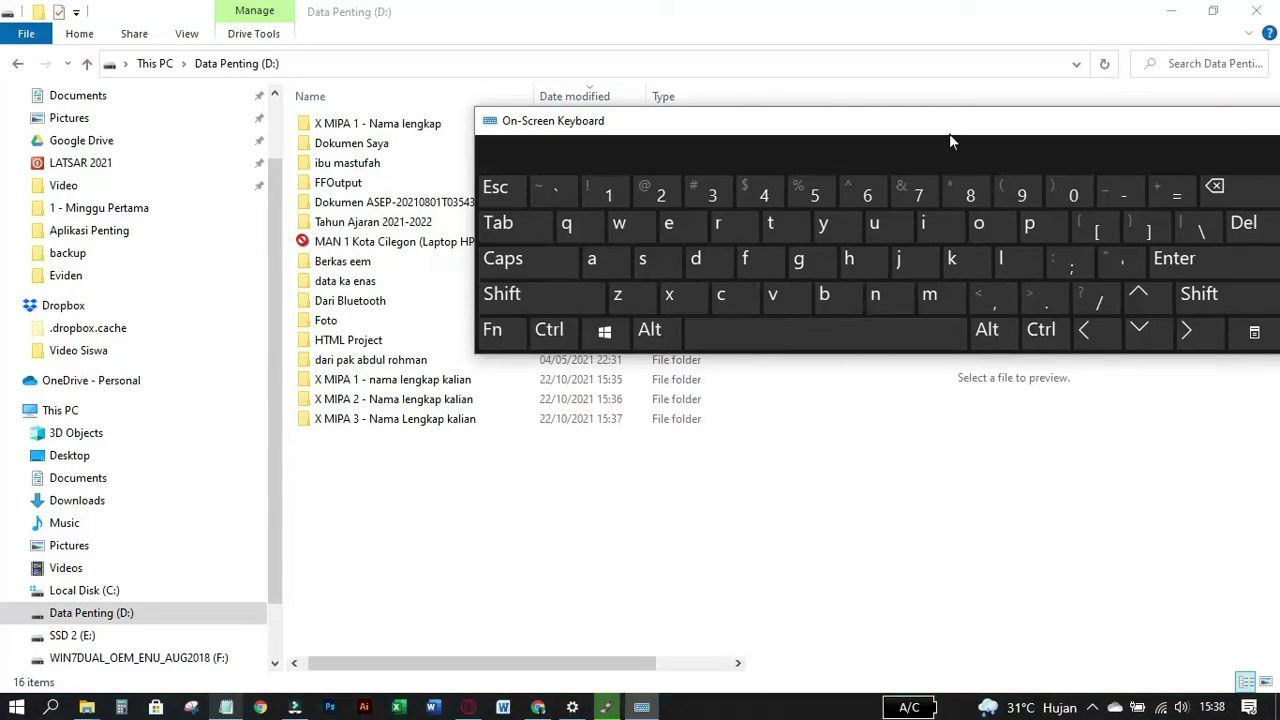
pyautogui.moveTo(949, 140); pyautogui.dragTo(644, 155)
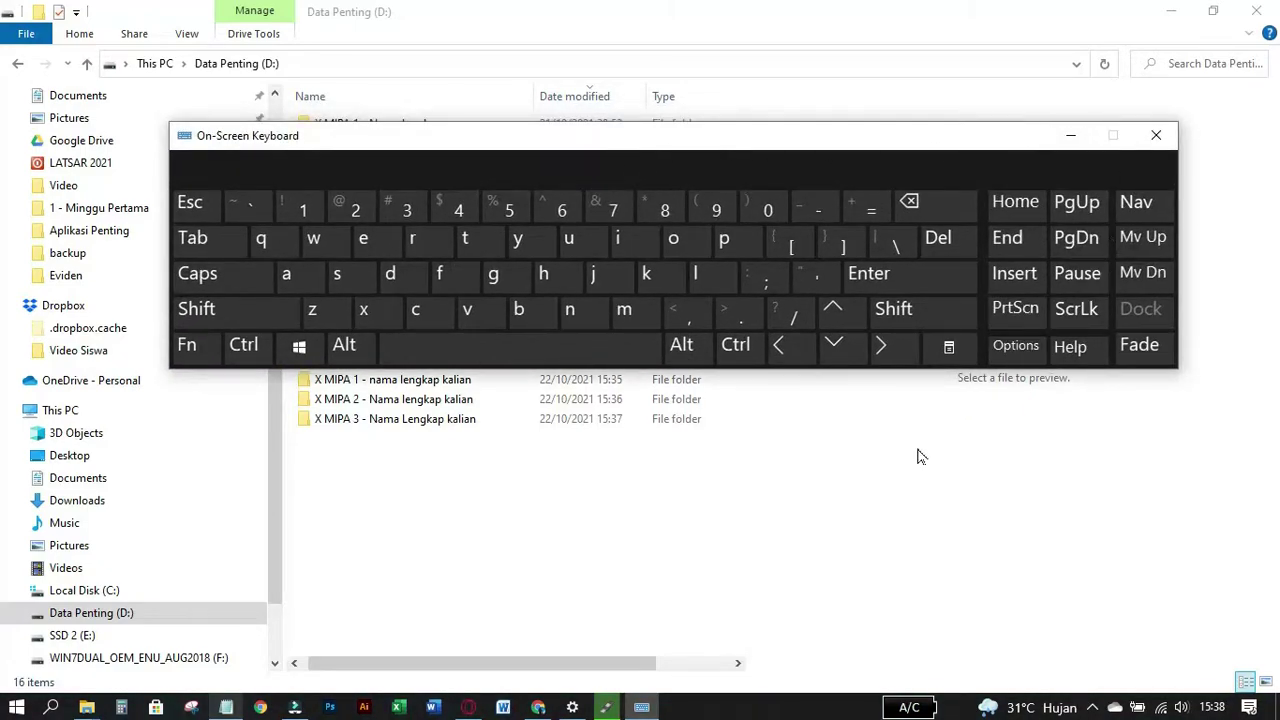
pyautogui.click(226, 707)
pyautogui.moveTo(940, 139); pyautogui.dragTo(890, 146)
pyautogui.click(1022, 135)
pyautogui.click(936, 424)
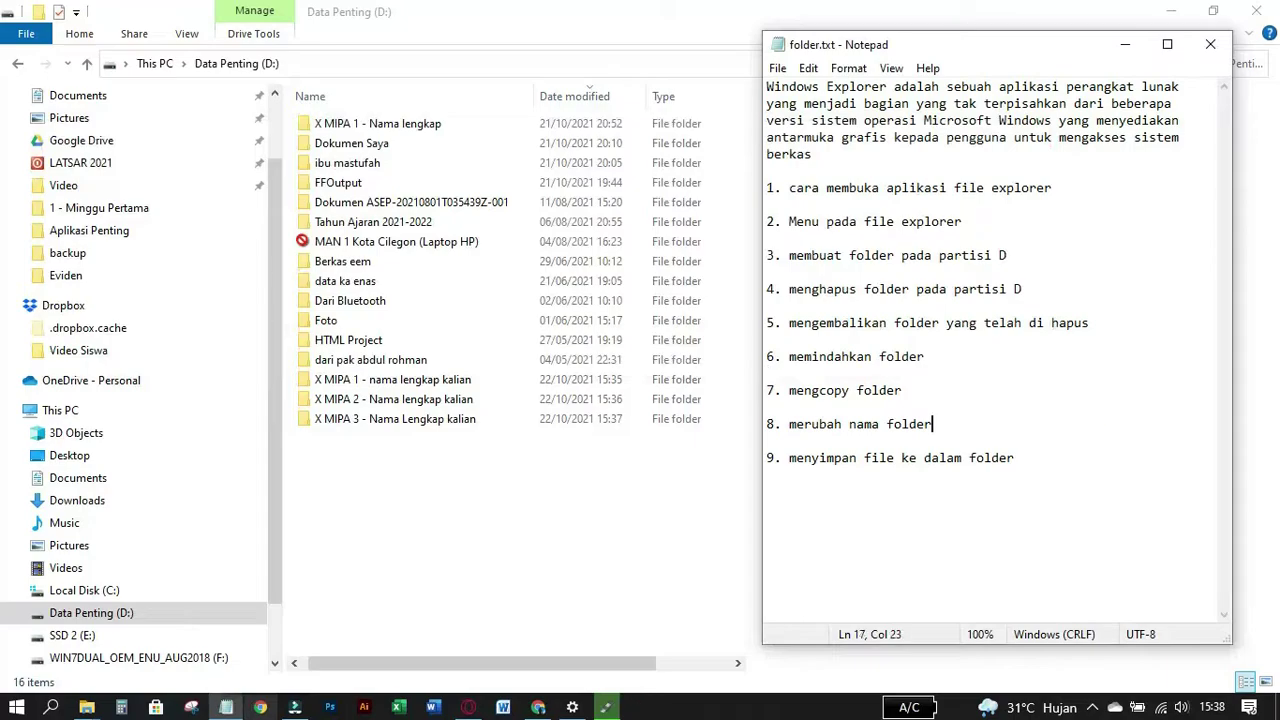
# Step: Highlight item 4, "menghapus folder pada partisi D", in folder.txt and return to the D: drive in File Explorer
pyautogui.click(1097, 426)
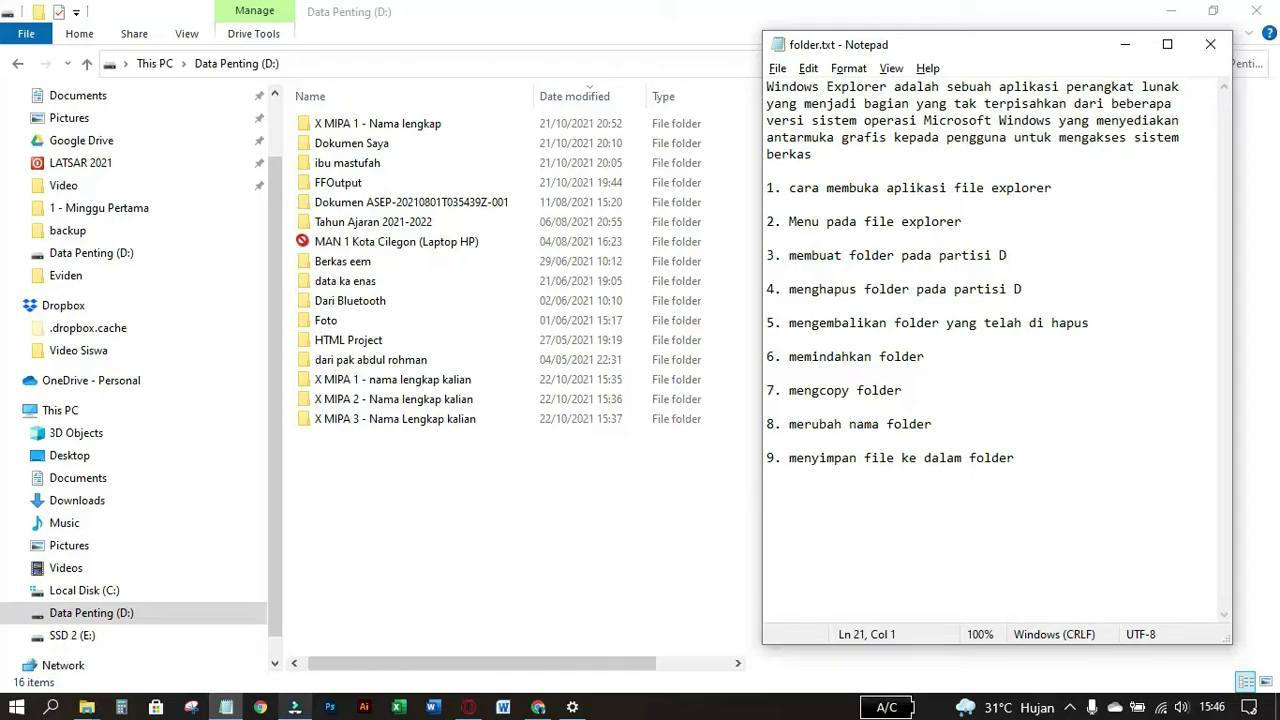
pyautogui.moveTo(789, 291); pyautogui.dragTo(1000, 291)
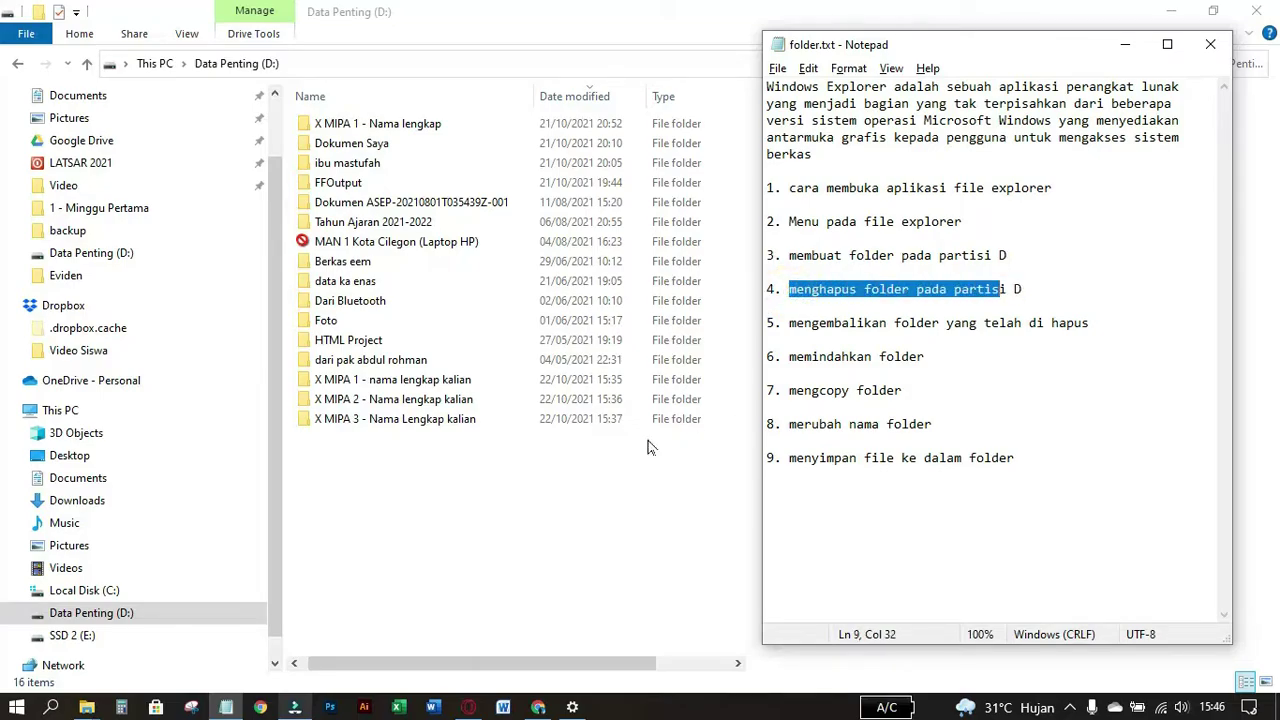
pyautogui.click(531, 466)
pyautogui.moveTo(550, 495); pyautogui.dragTo(423, 375)
pyautogui.click(503, 477)
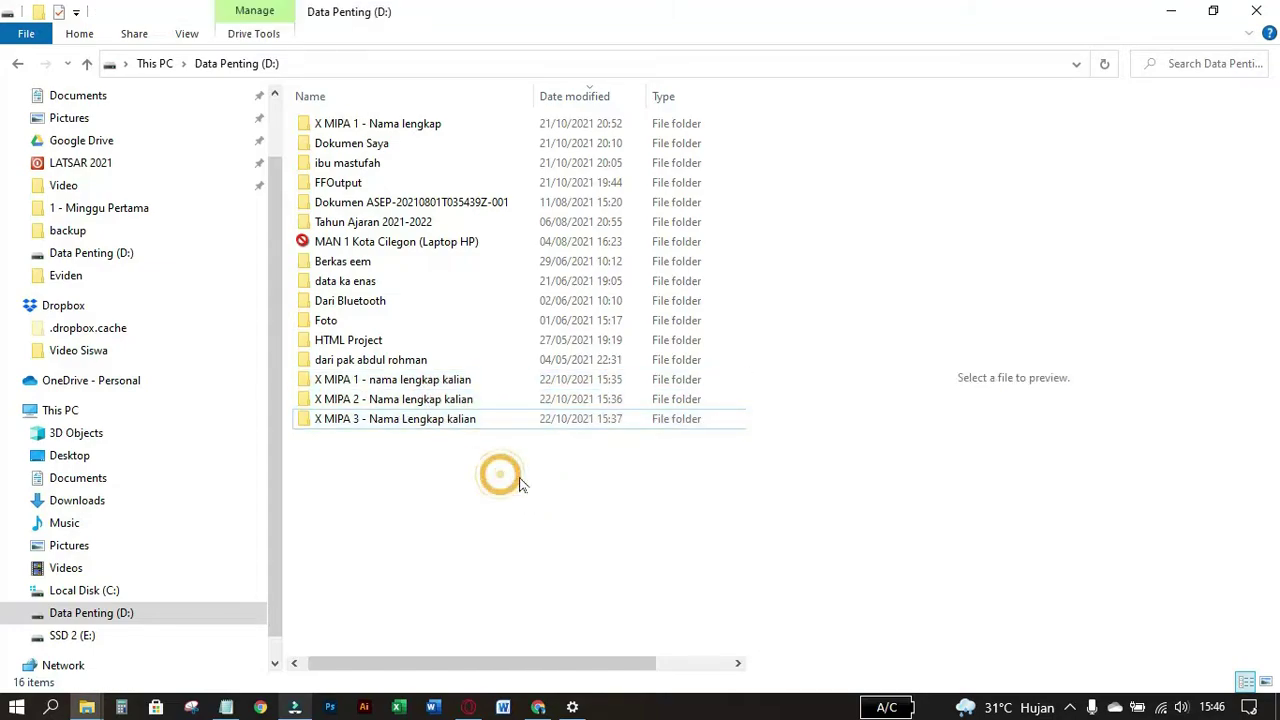
pyautogui.click(602, 472)
pyautogui.click(458, 477)
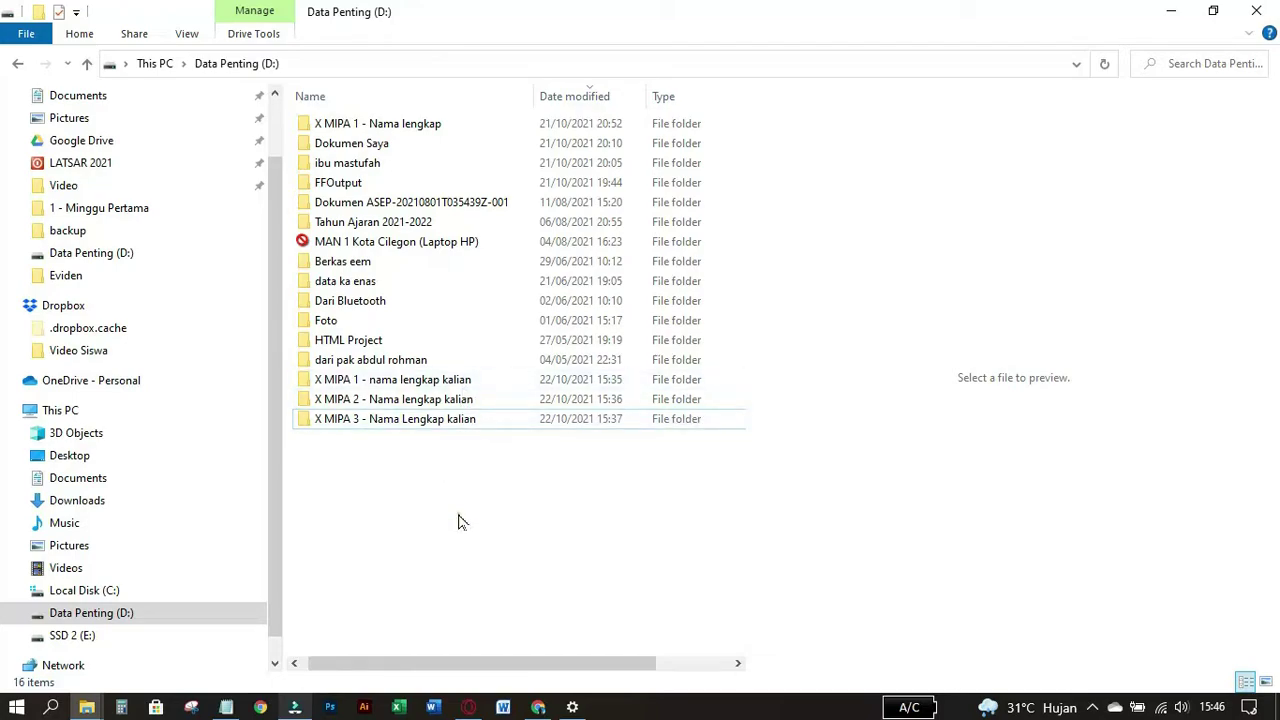
# Step: Delete the folder "X MIPA 1 - nama lengkap kalian" from the D: drive with the Delete command
pyautogui.click(443, 386)
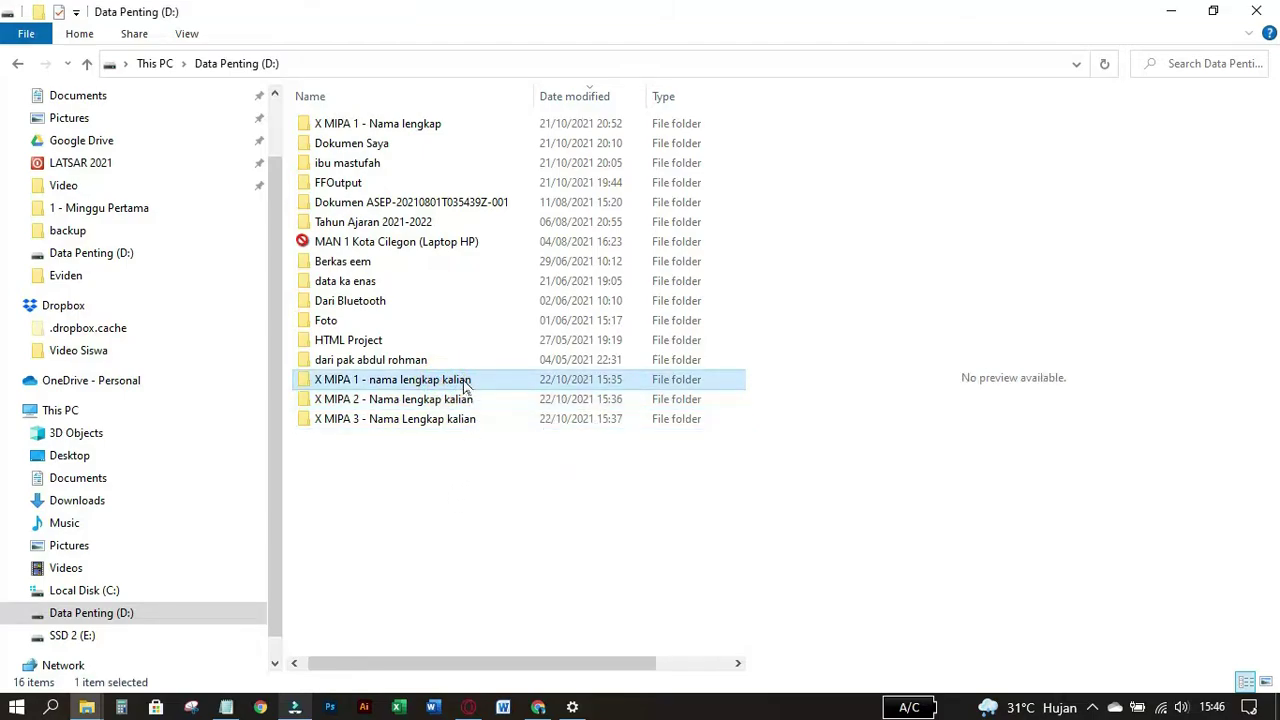
pyautogui.click(79, 34)
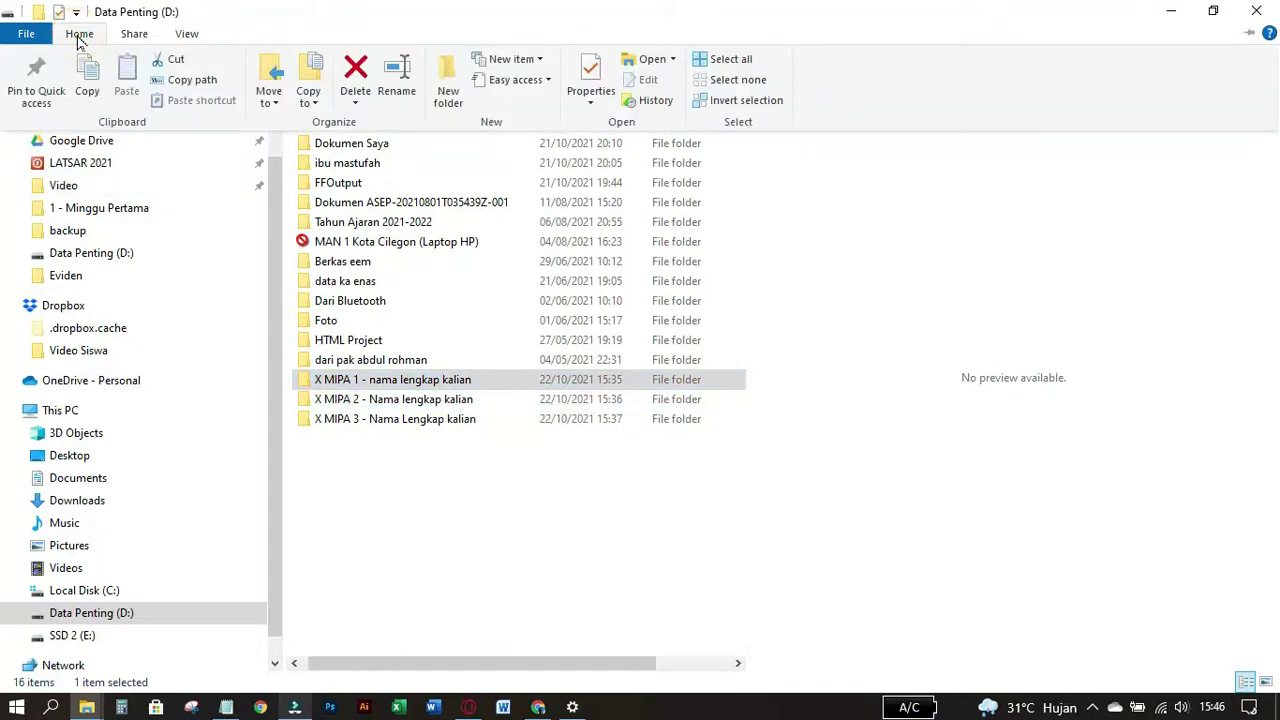
pyautogui.click(357, 74)
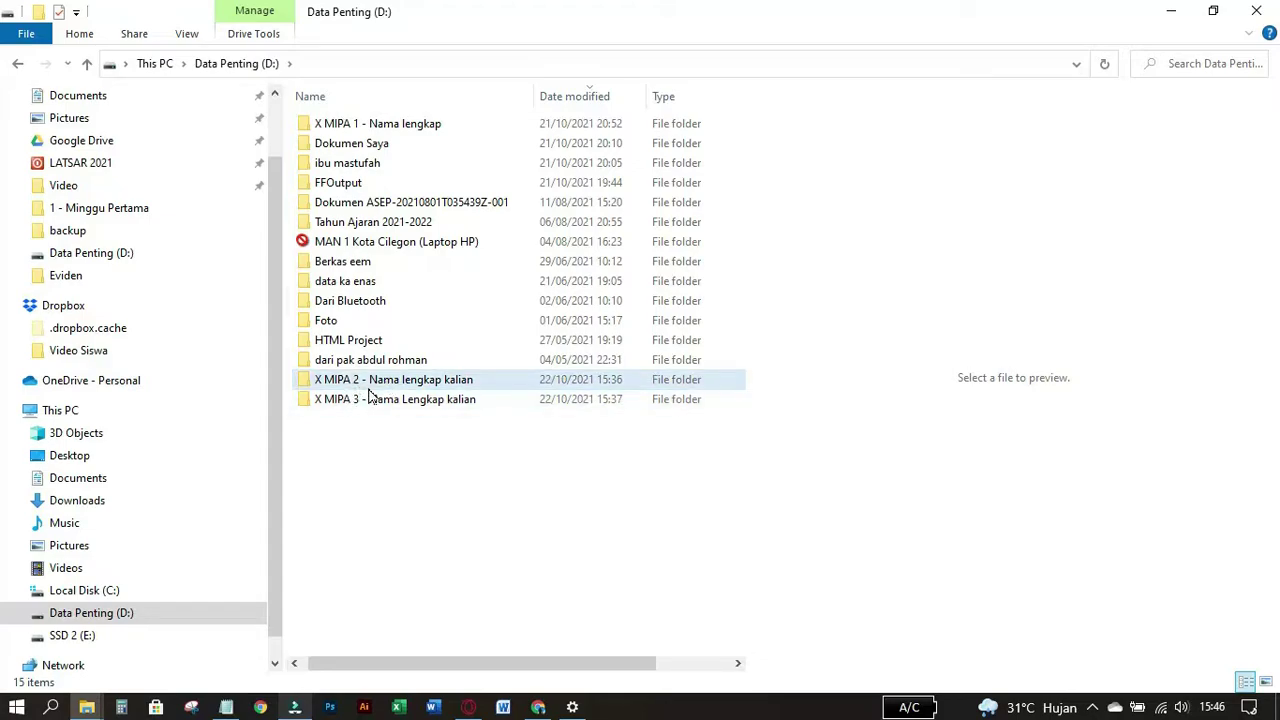
pyautogui.click(395, 481)
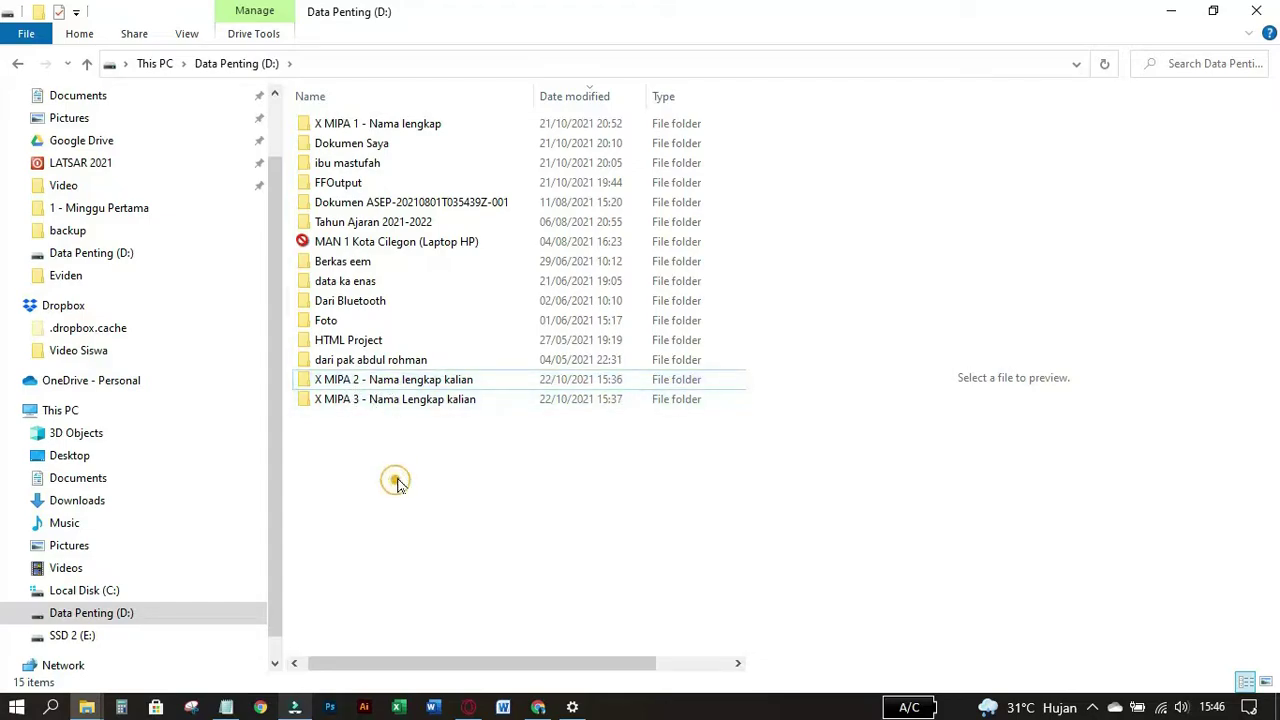
# Step: Delete the folder "X MIPA 2 - Nama lengkap kalian" from the D: drive with the Delete command
pyautogui.click(390, 382)
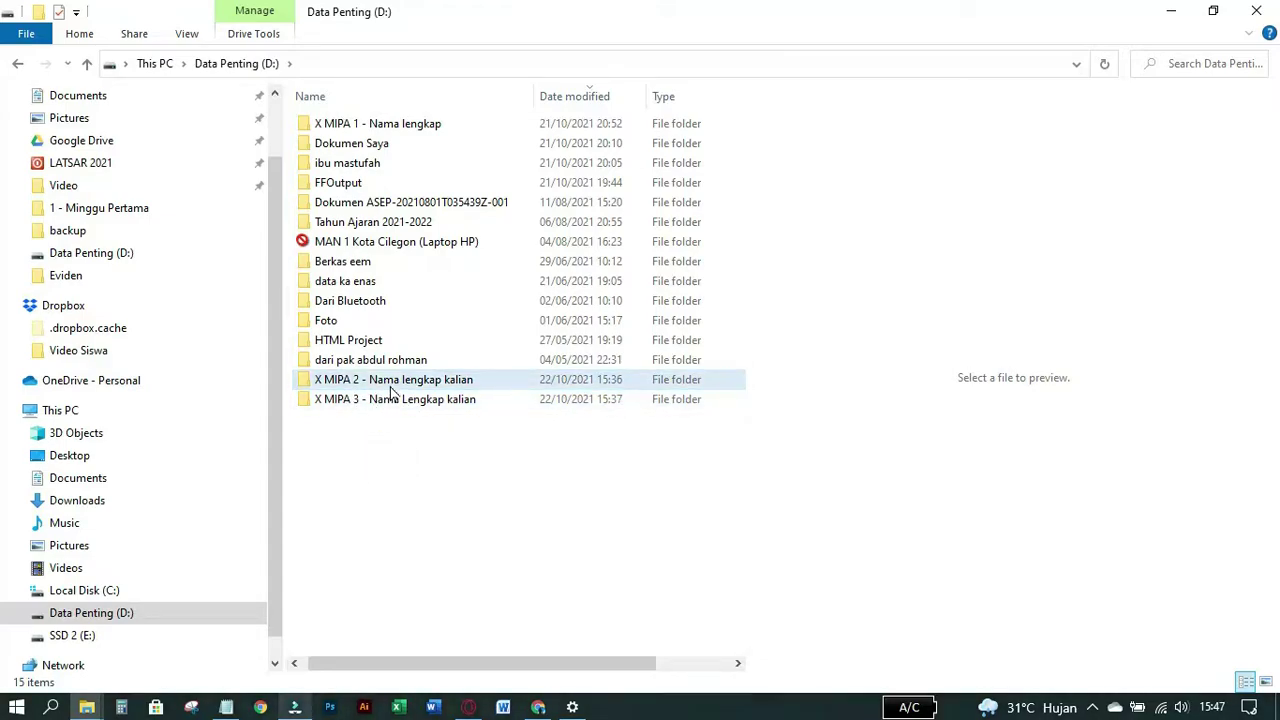
pyautogui.click(391, 386)
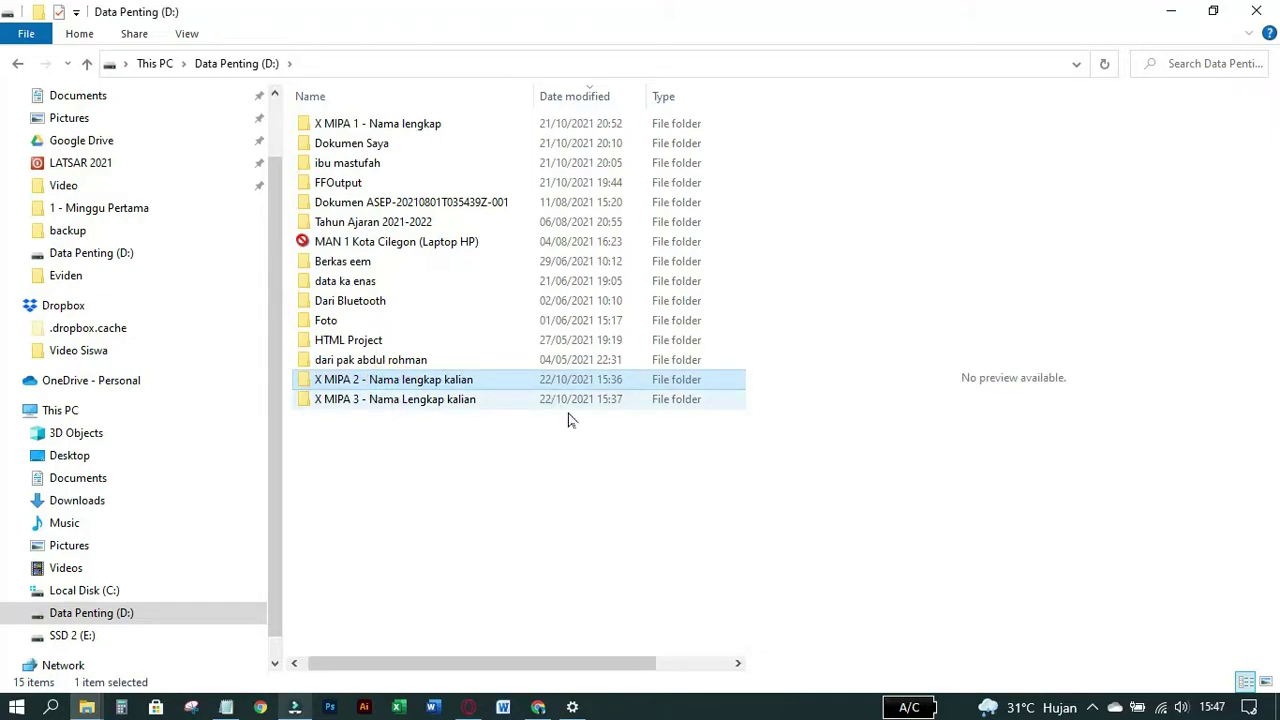
pyautogui.rightClick(451, 387)
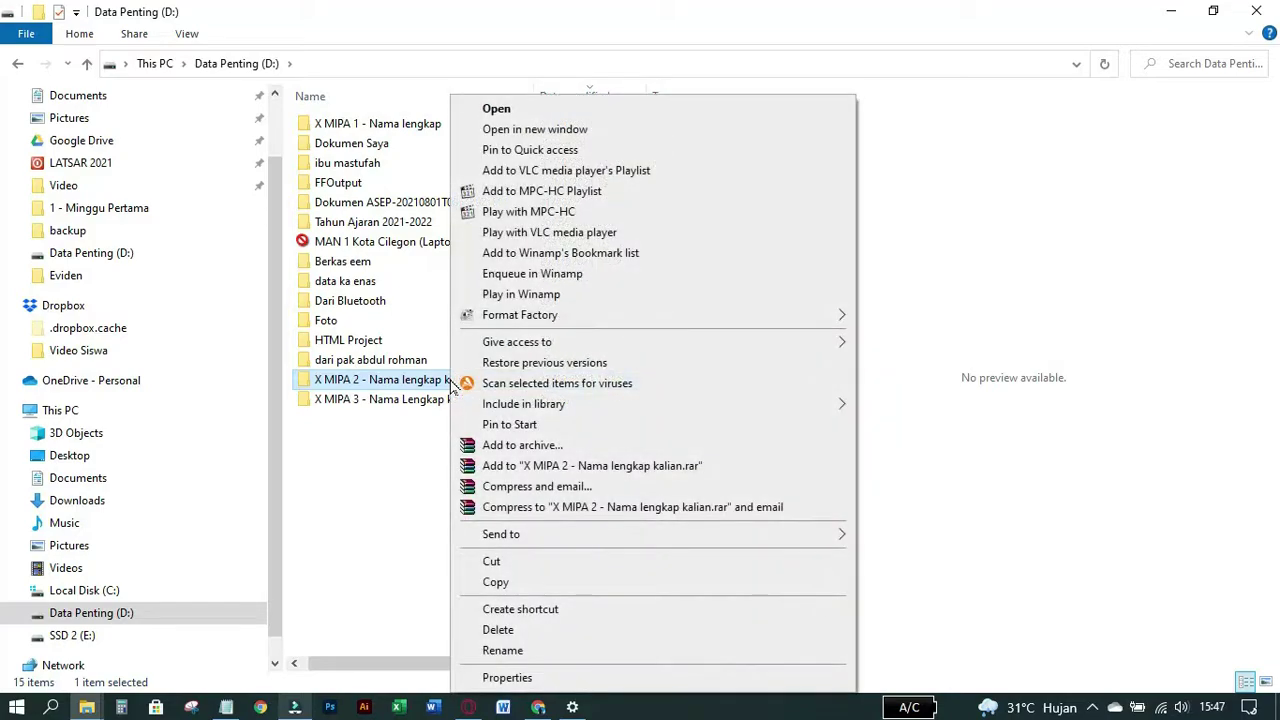
pyautogui.click(500, 634)
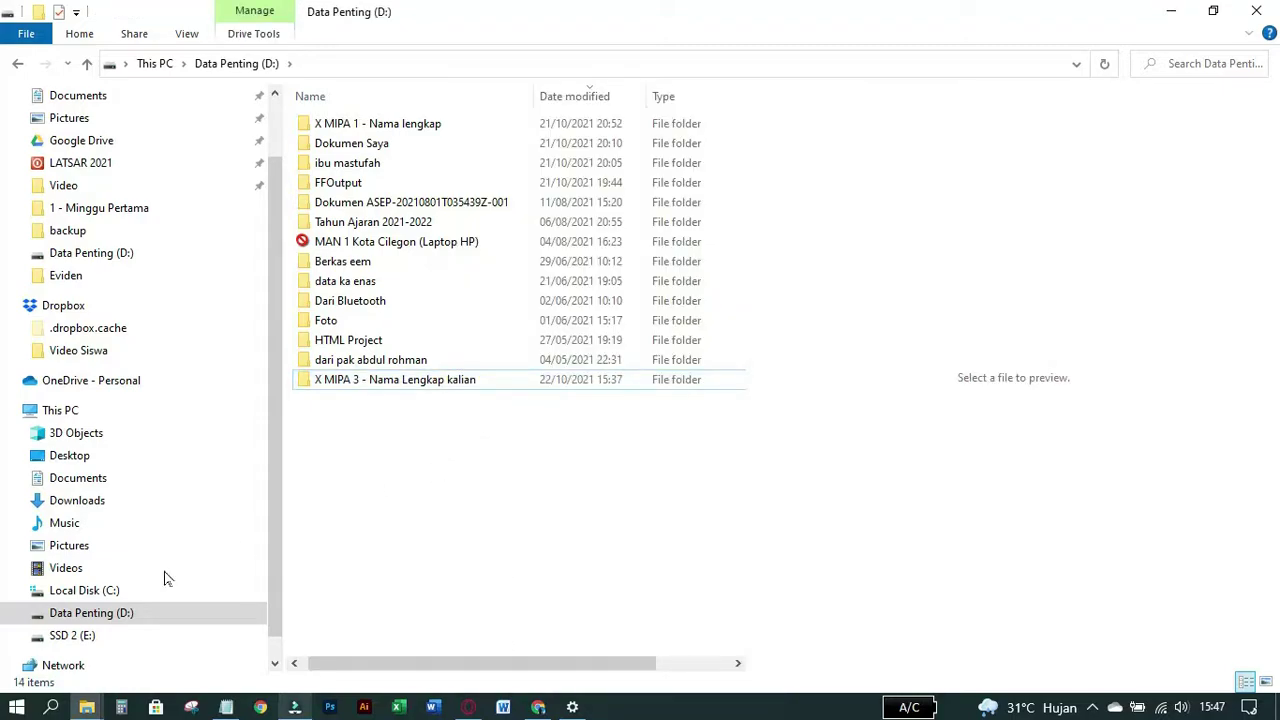
# Step: Search for "key" to open the On-Screen Keyboard and move it clear of the X MIPA 3 folder
pyautogui.click(20, 706)
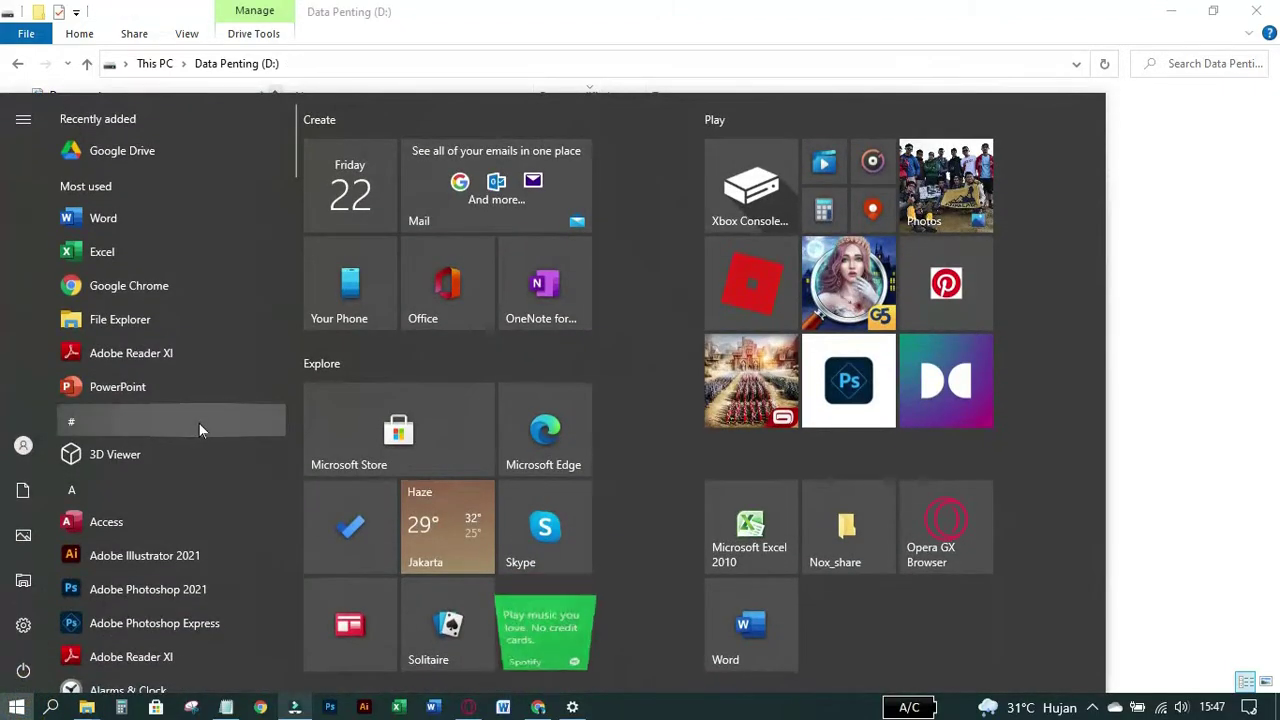
pyautogui.write('key')
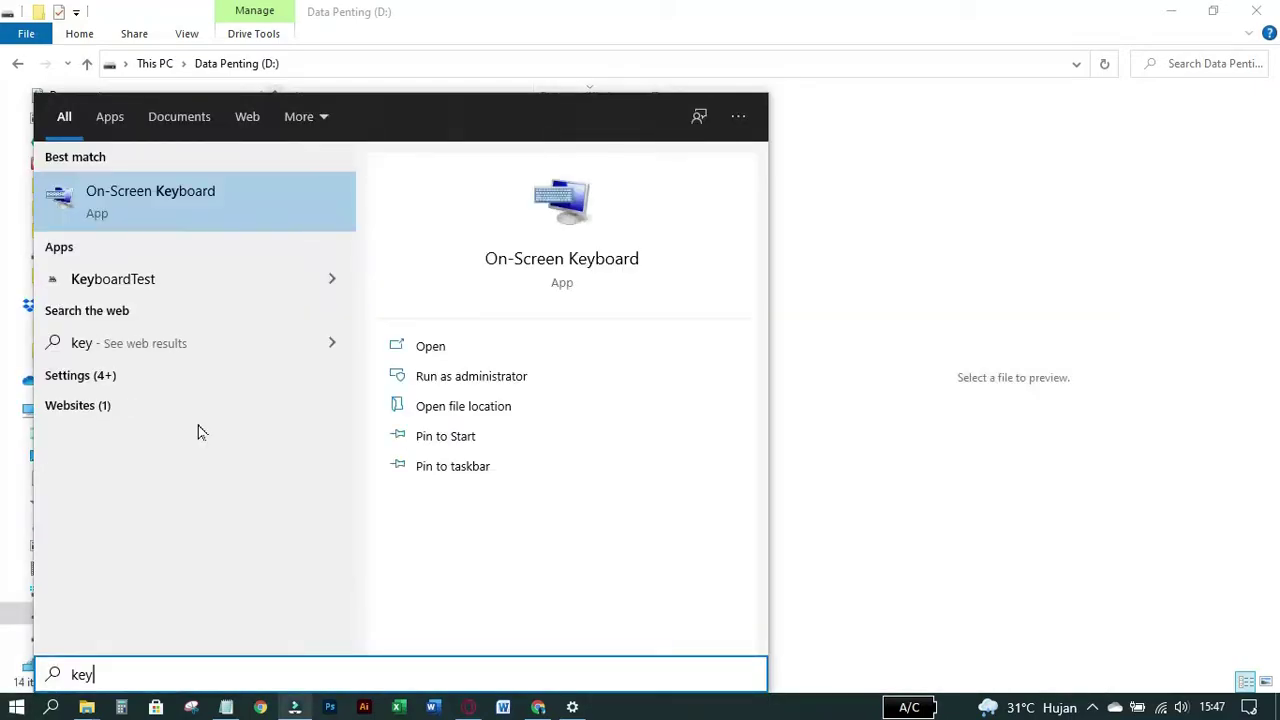
pyautogui.press('Return')
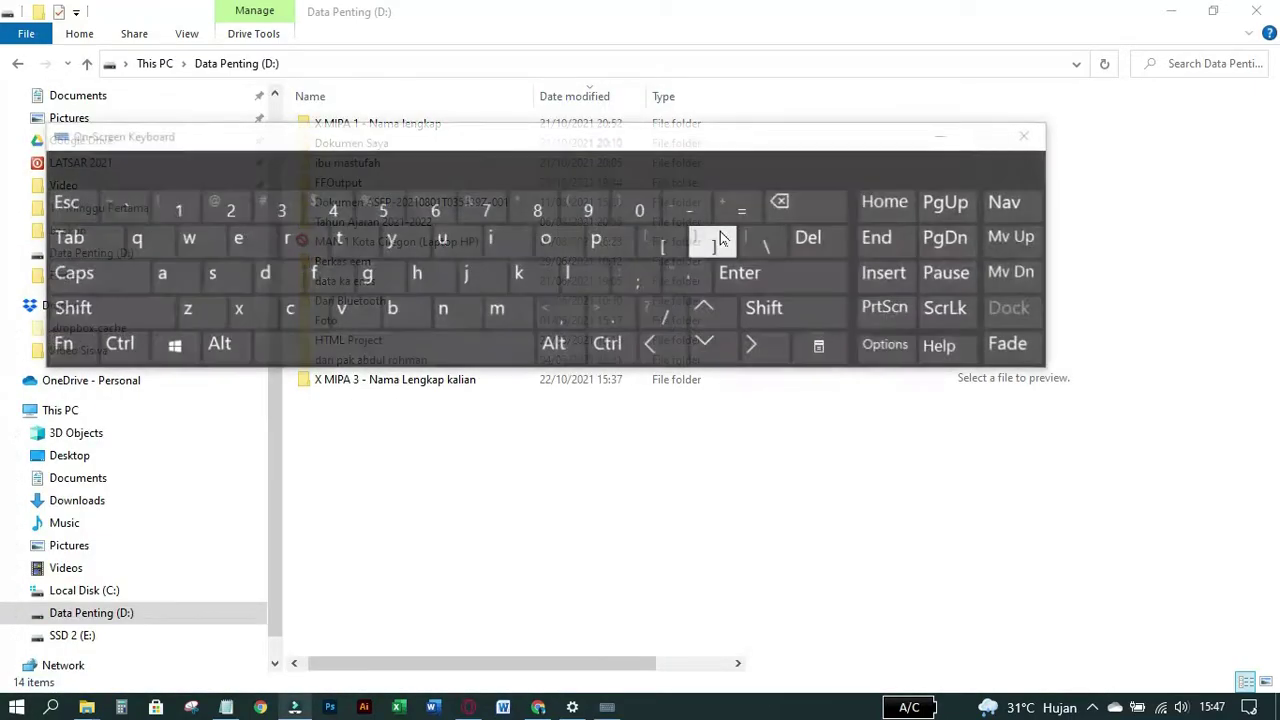
pyautogui.moveTo(715, 166); pyautogui.dragTo(873, 55)
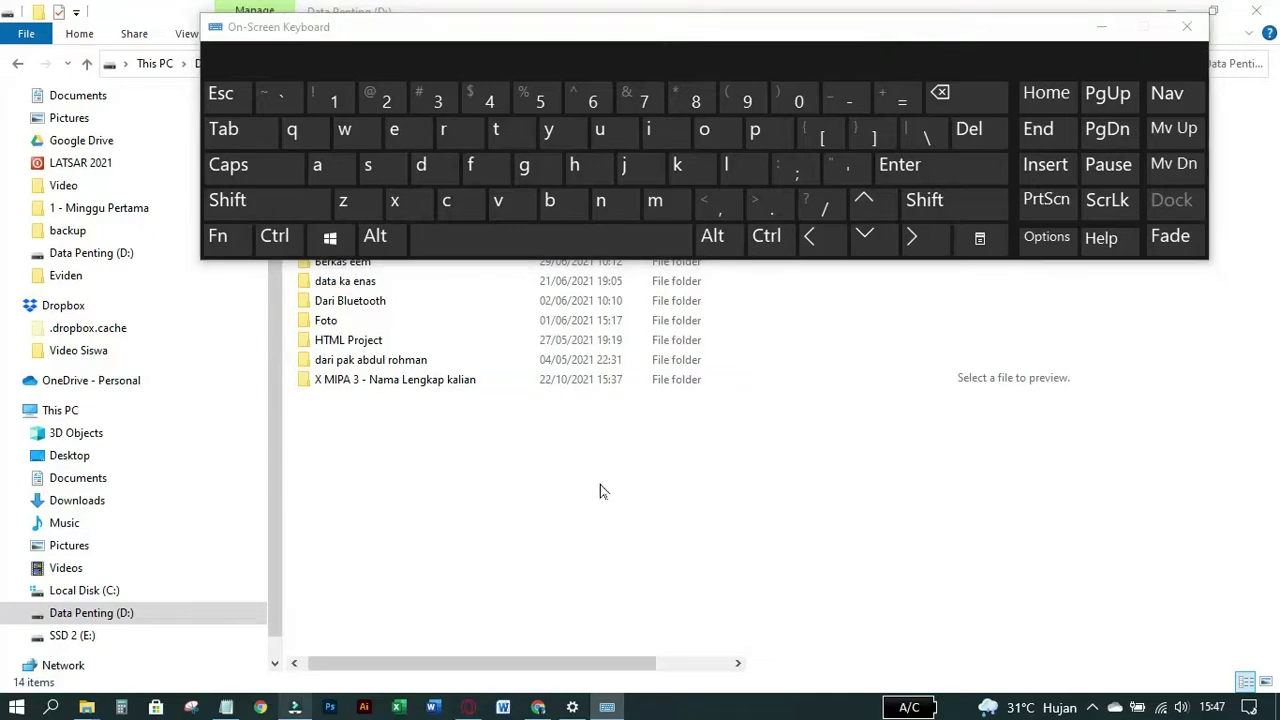
pyautogui.click(623, 500)
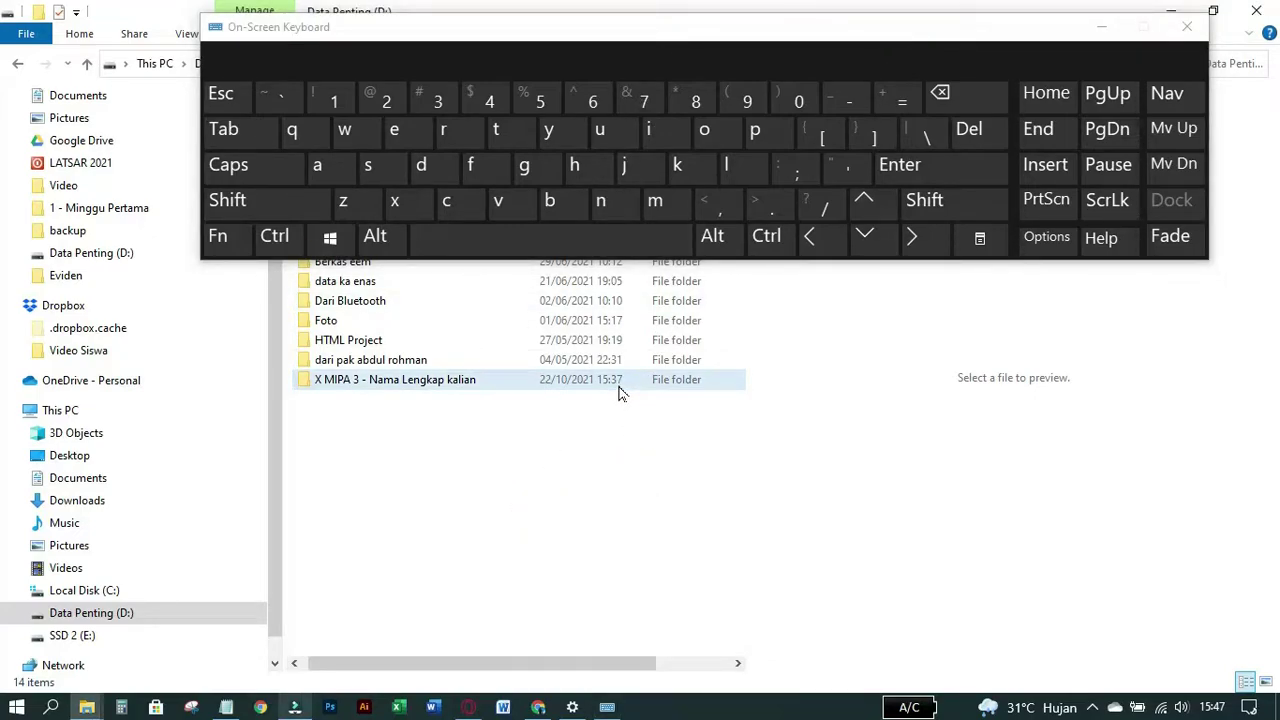
# Step: Delete the folder "X MIPA 3 - Nama Lengkap kalian" using the On-Screen Keyboard and close the keyboard
pyautogui.click(492, 382)
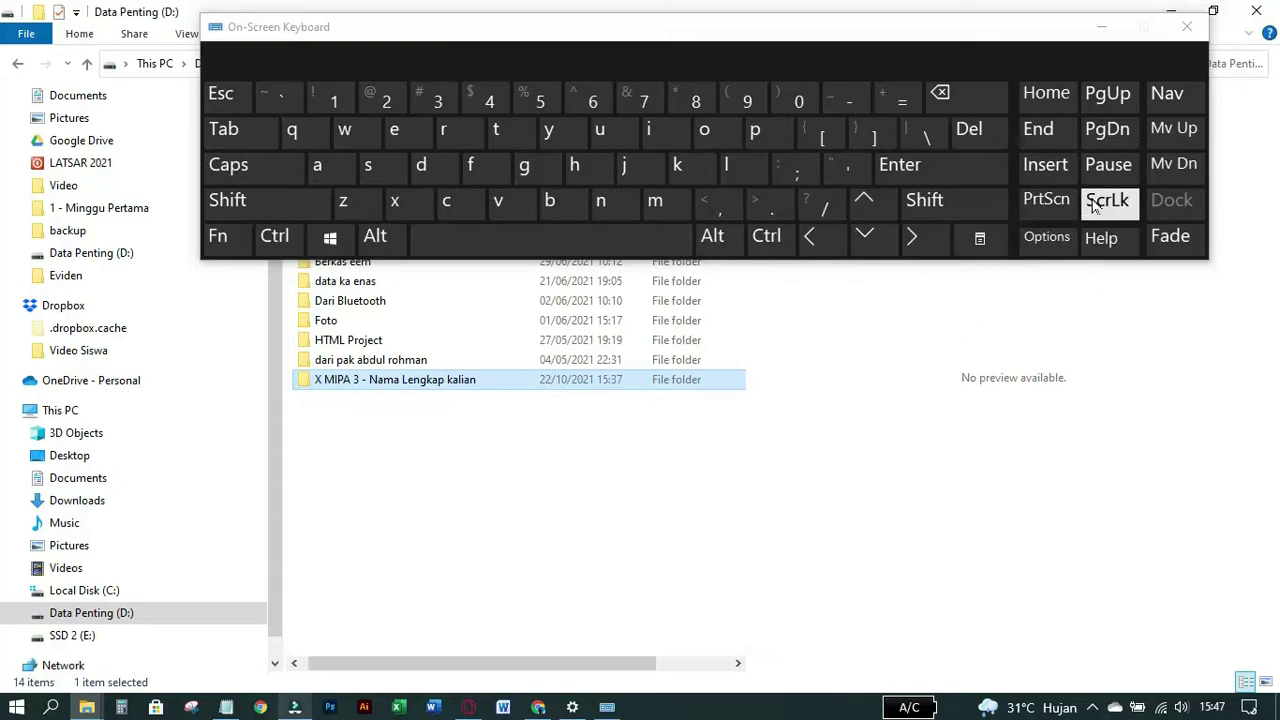
pyautogui.click(988, 135)
pyautogui.click(1186, 33)
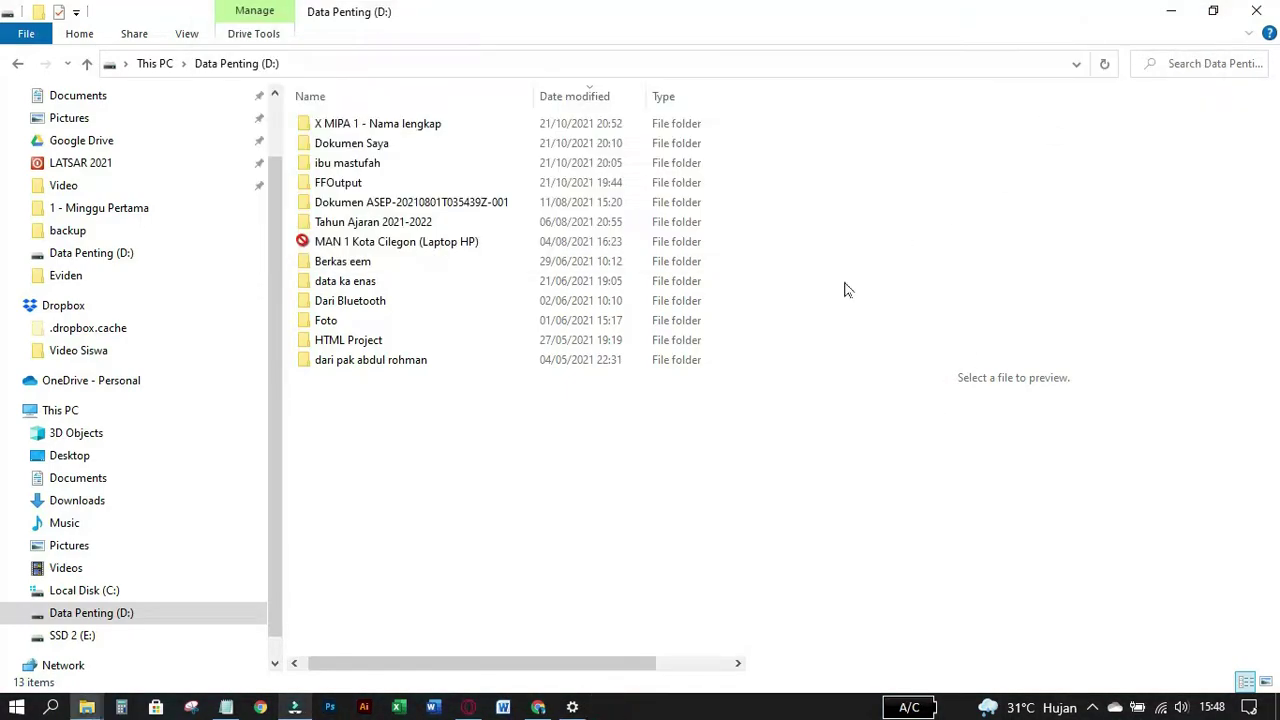
# Step: Bring up folder.txt in Notepad, highlight item 5, "mengembalikan folder yang telah di hapus", and return to File Explorer
pyautogui.click(226, 707)
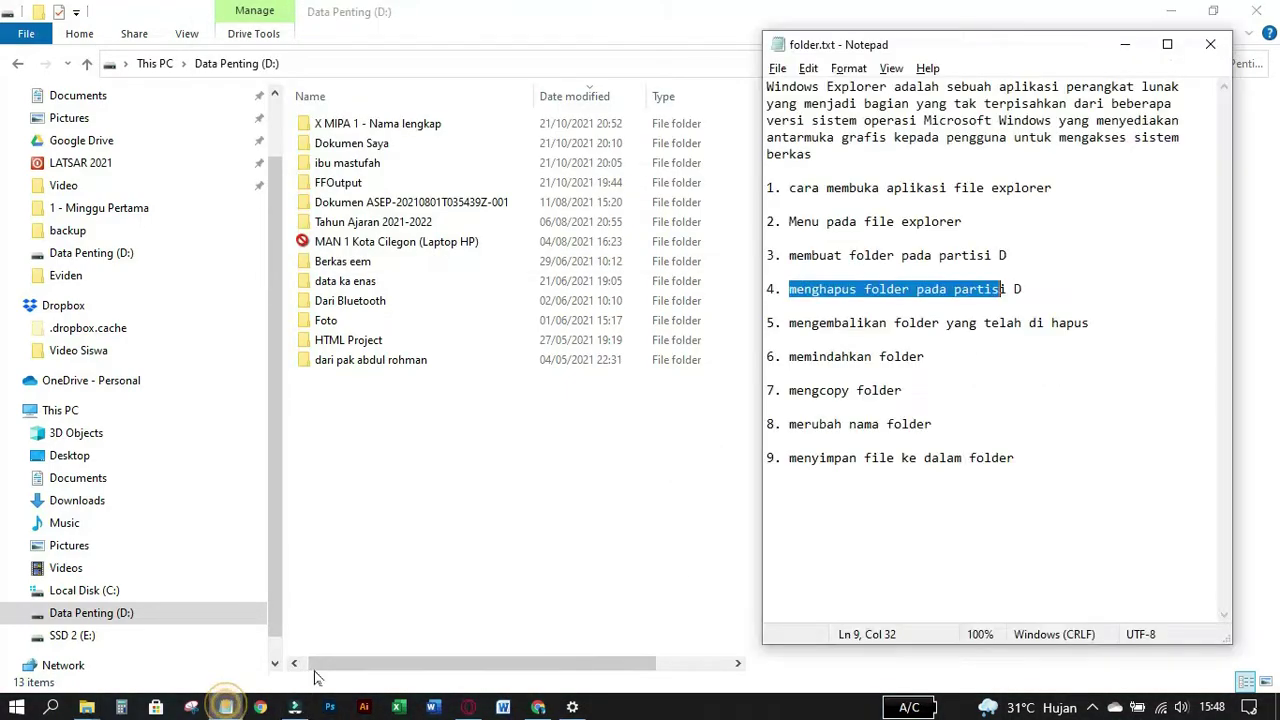
pyautogui.click(1012, 356)
pyautogui.click(881, 289)
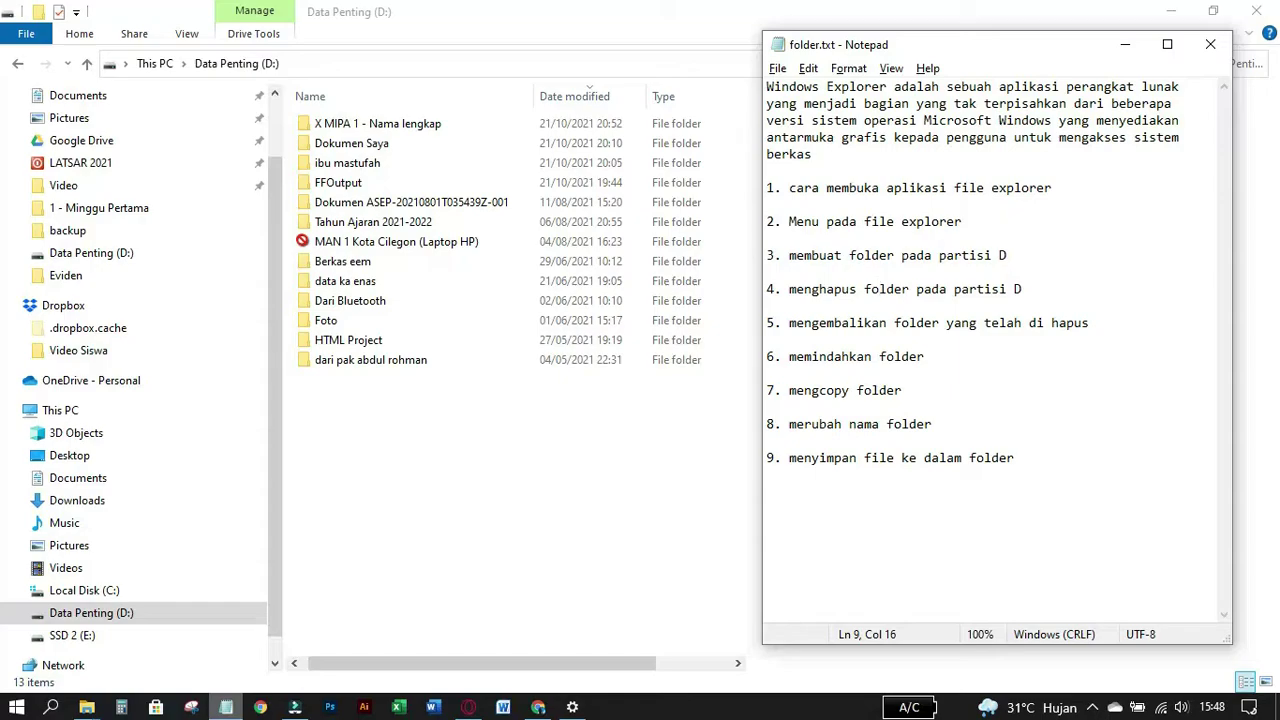
pyautogui.moveTo(789, 323); pyautogui.dragTo(1089, 323)
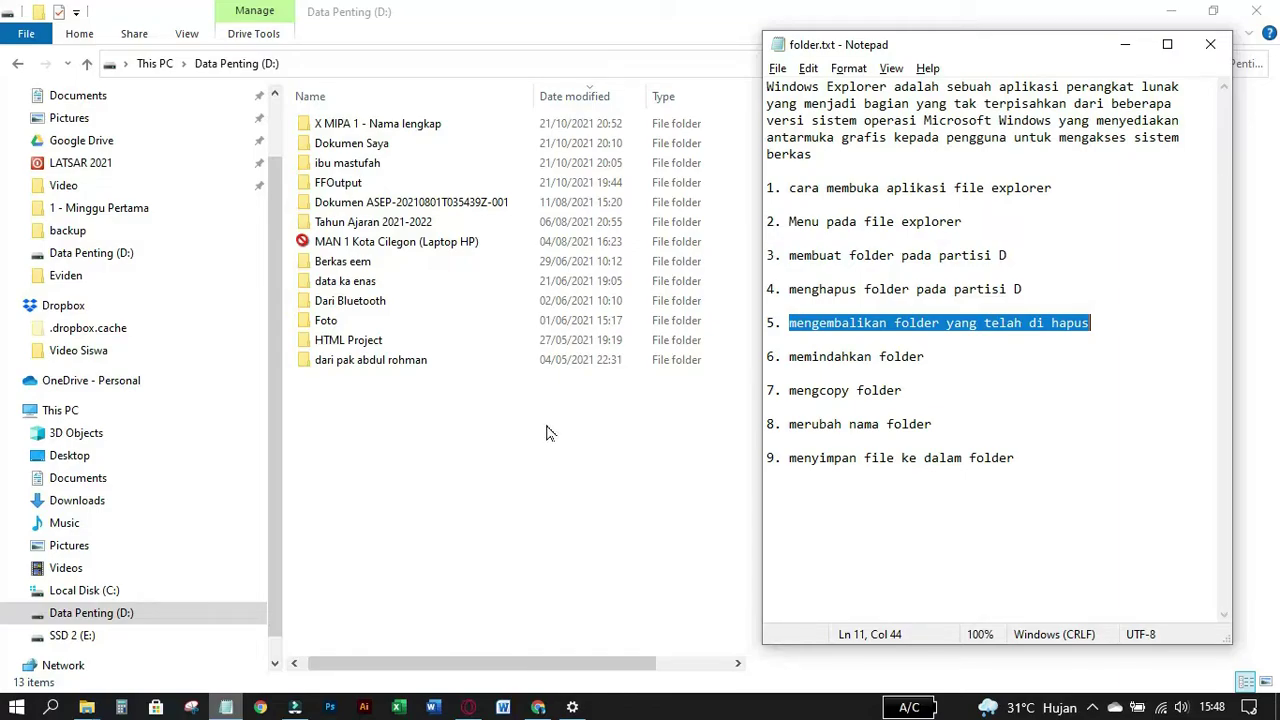
pyautogui.click(1012, 322)
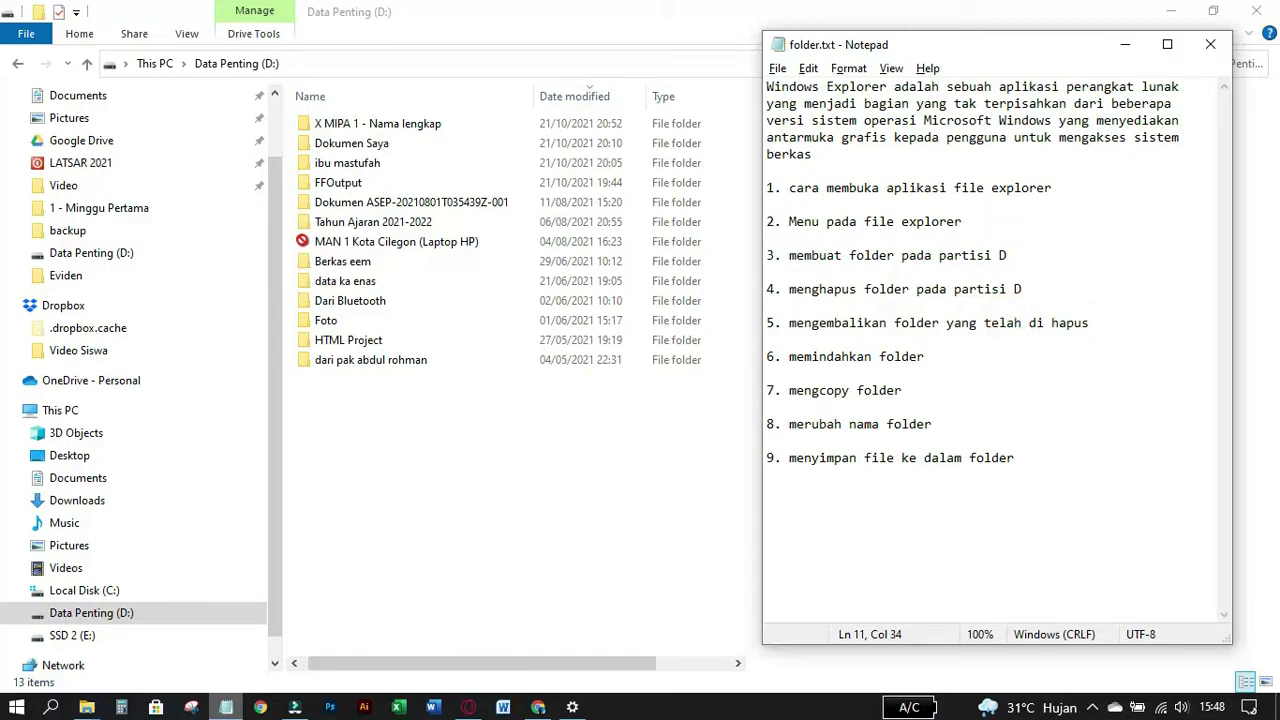
pyautogui.moveTo(797, 322); pyautogui.dragTo(936, 322)
pyautogui.click(988, 343)
pyautogui.click(500, 457)
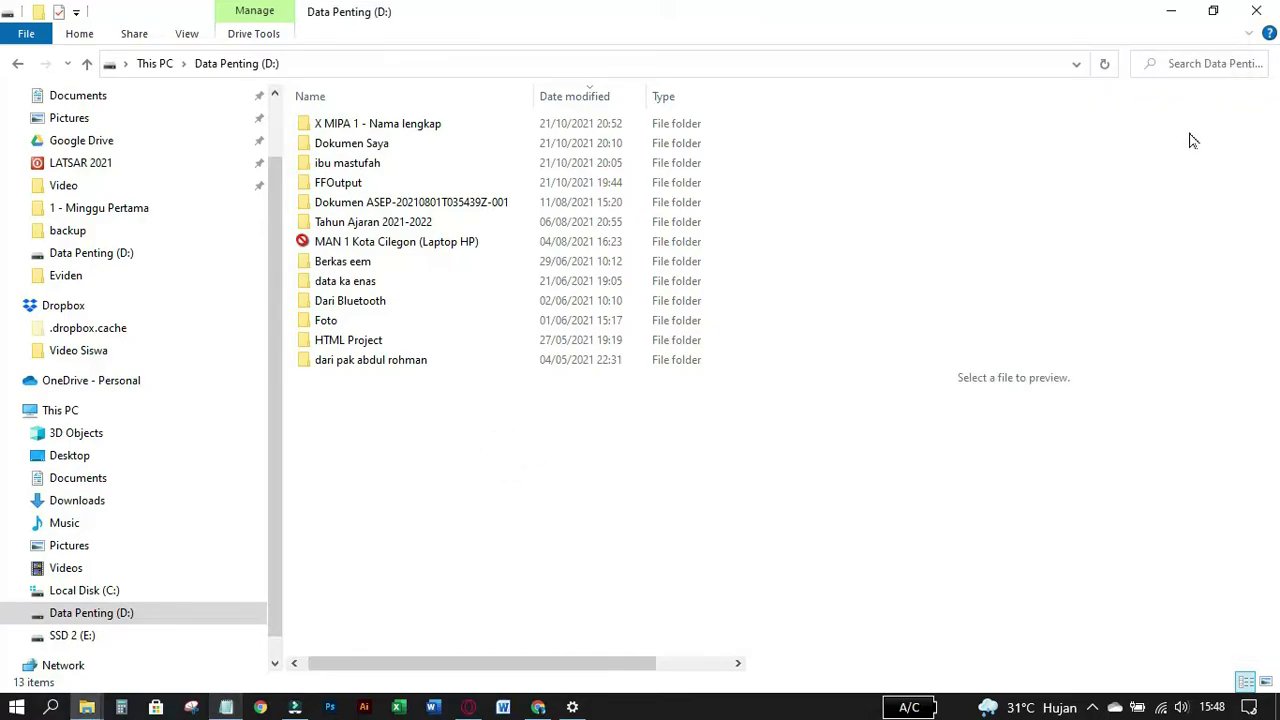
# Step: Minimize the D: drive window and open the Recycle Bin from the desktop
pyautogui.click(1171, 11)
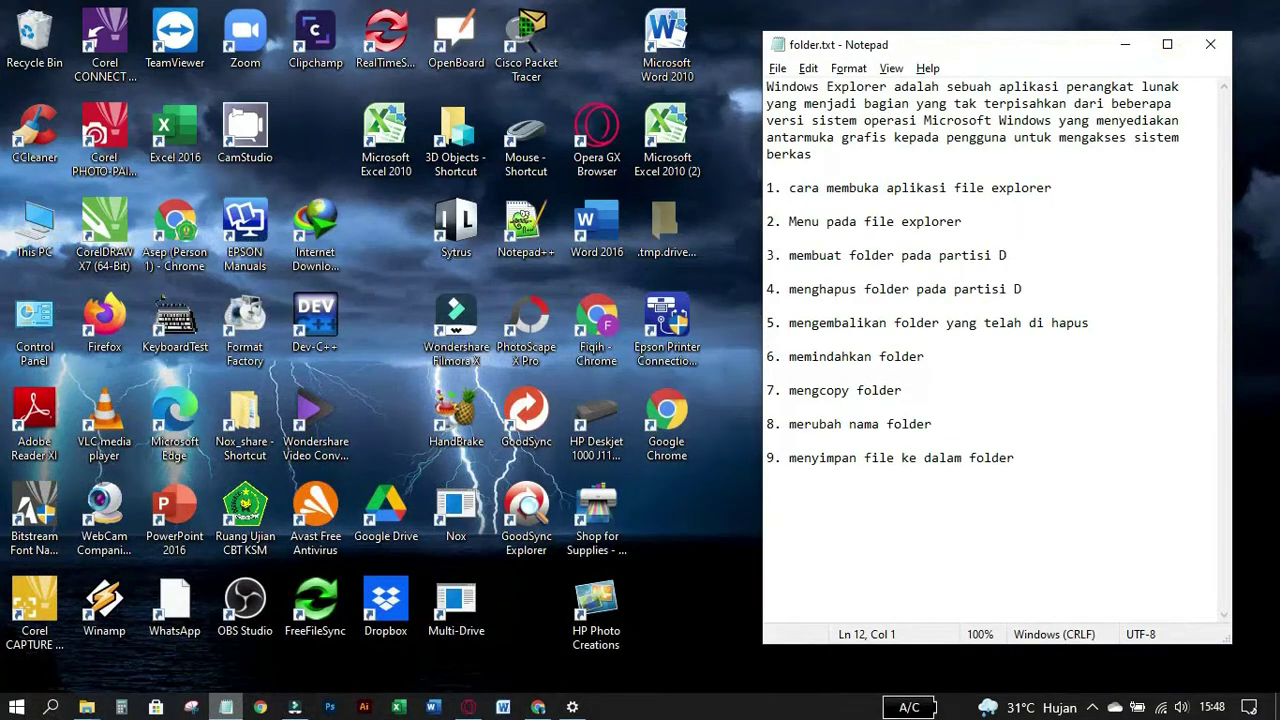
pyautogui.click(1063, 22)
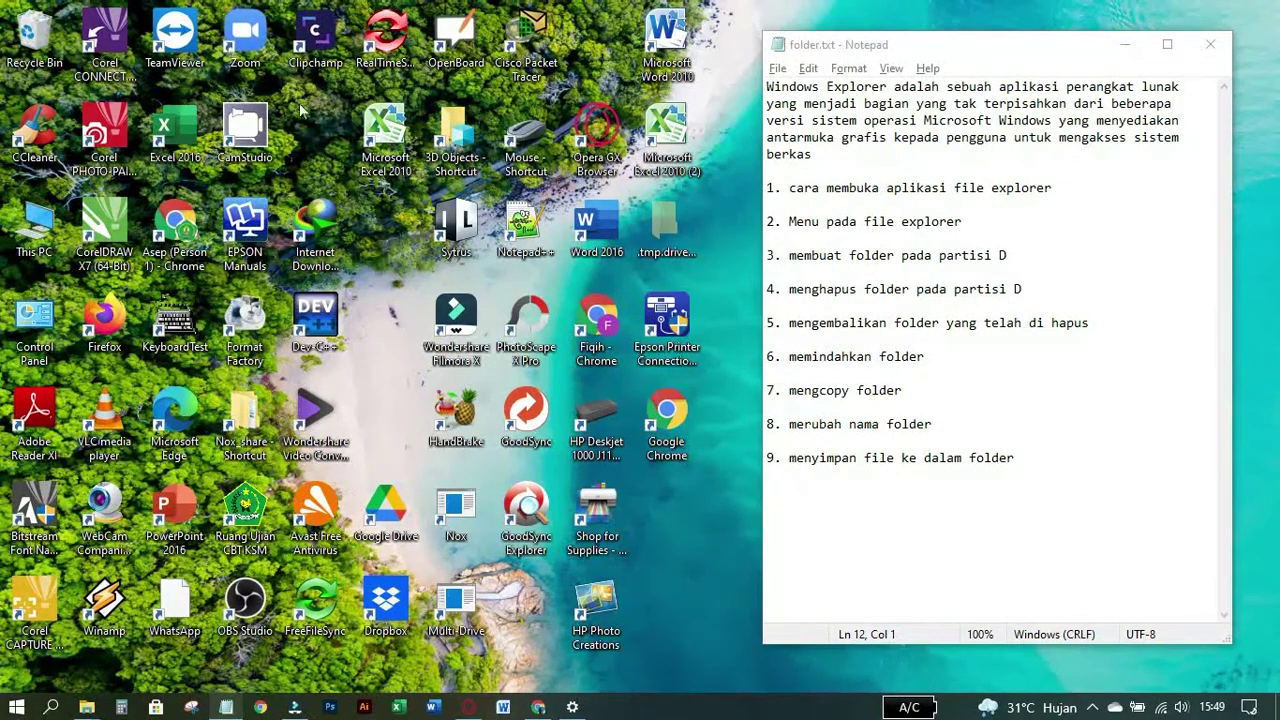
pyautogui.rightClick(30, 40)
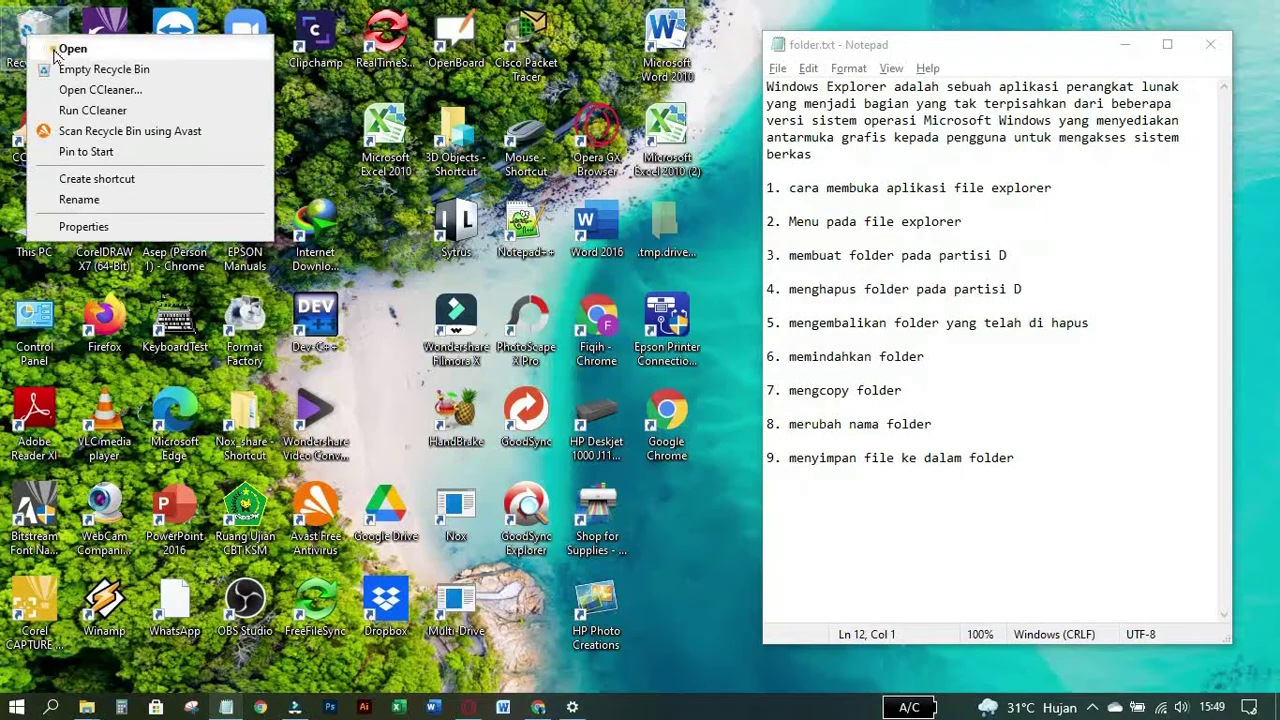
pyautogui.click(62, 48)
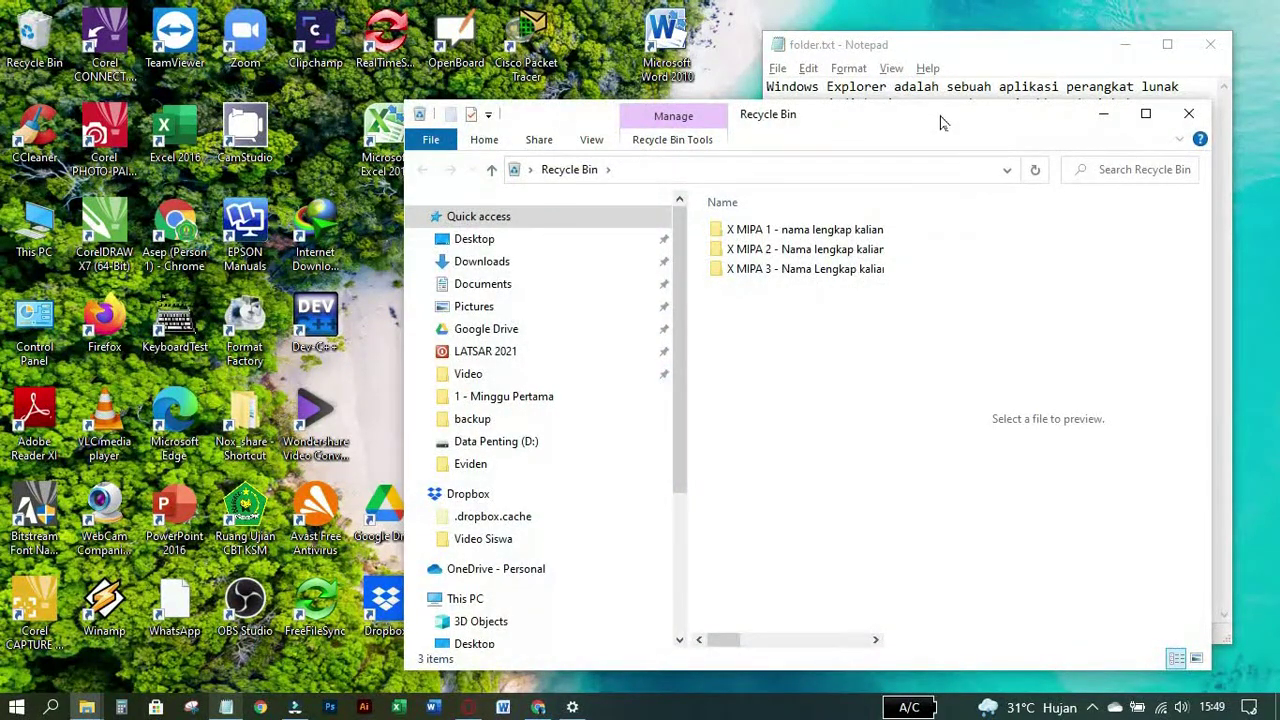
# Step: Reposition the Recycle Bin window and widen its Name column to fit the full folder names
pyautogui.moveTo(945, 120); pyautogui.dragTo(714, 70)
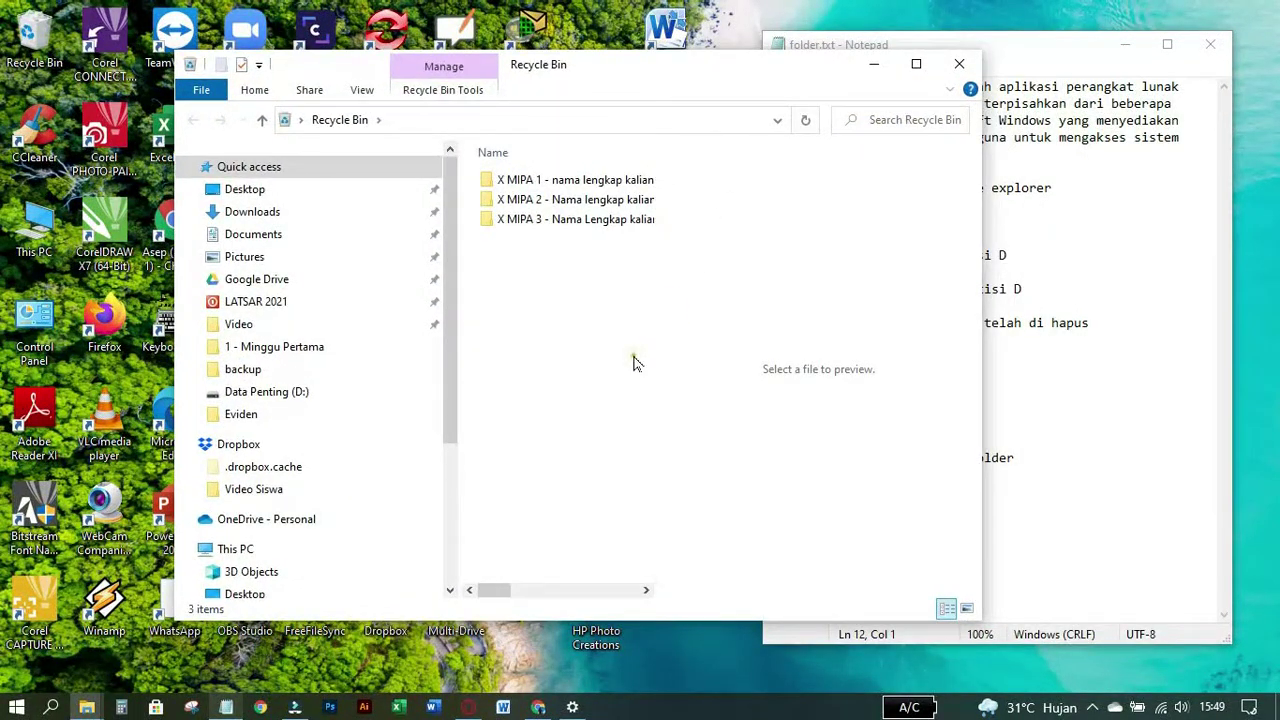
pyautogui.moveTo(636, 362); pyautogui.dragTo(560, 166)
pyautogui.click(586, 330)
pyautogui.moveTo(612, 335); pyautogui.dragTo(585, 158)
pyautogui.moveTo(628, 70)
pyautogui.mouseDown()
pyautogui.moveTo(563, 83)
pyautogui.moveTo(628, 69)
pyautogui.mouseUp()
pyautogui.click(562, 312)
pyautogui.click(591, 322)
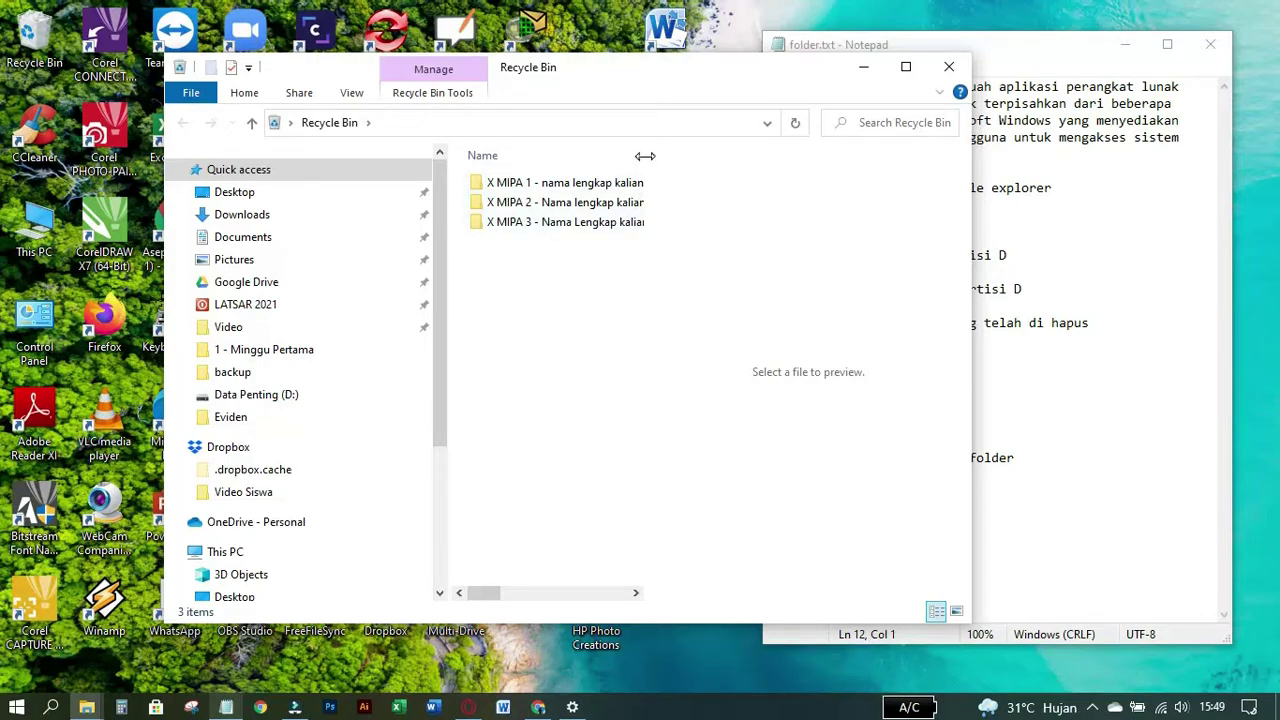
pyautogui.moveTo(645, 155); pyautogui.dragTo(691, 172)
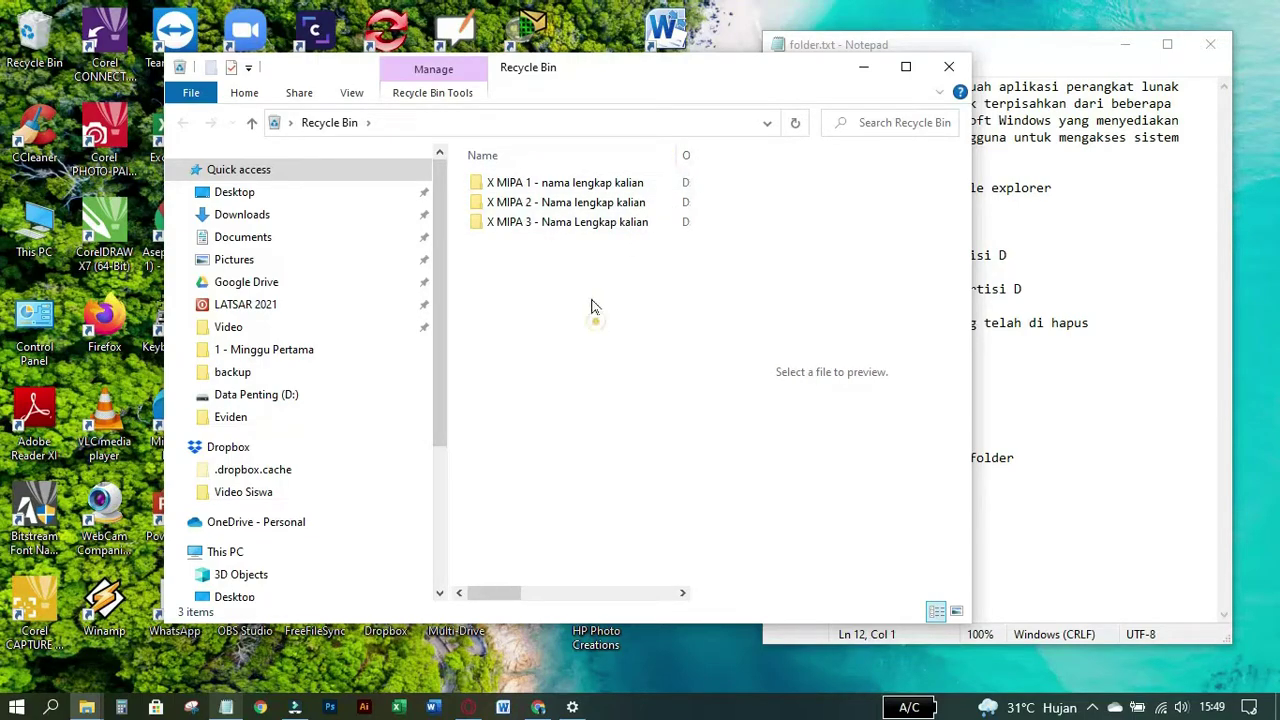
# Step: Restore the folder "X MIPA 1 - nama lengkap kalian" from the Recycle Bin
pyautogui.moveTo(519, 193); pyautogui.dragTo(563, 305)
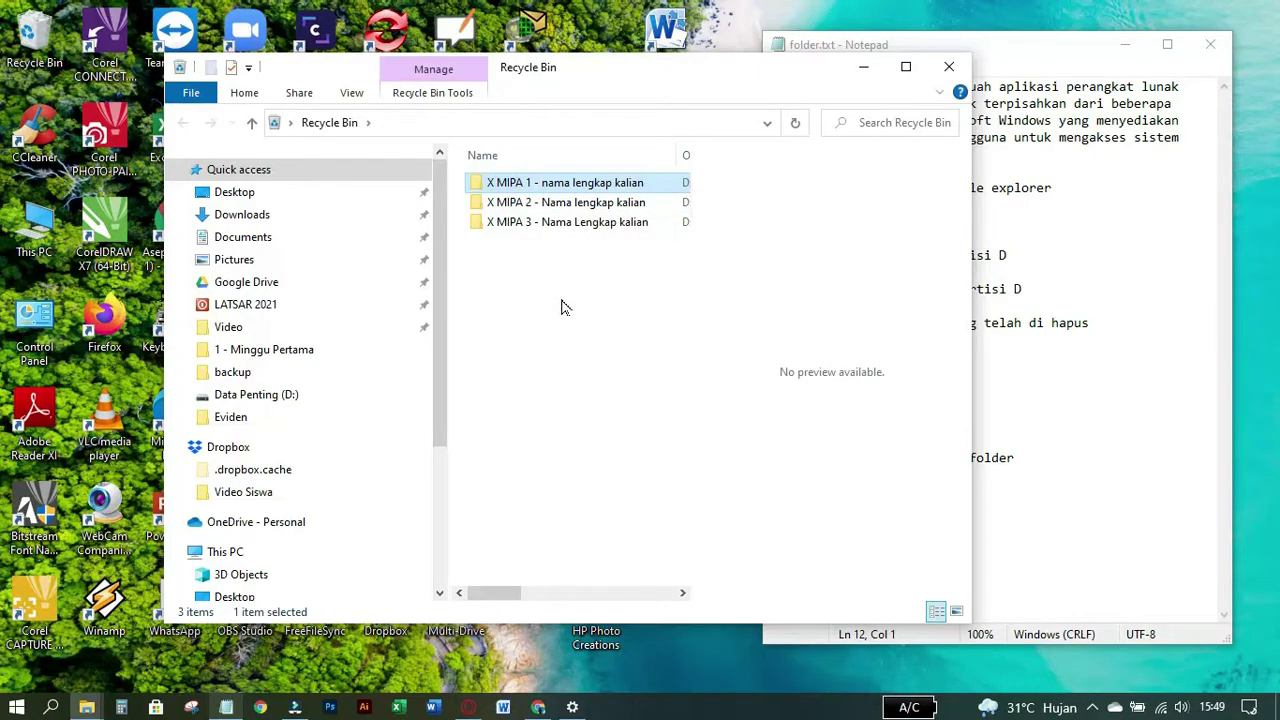
pyautogui.click(573, 292)
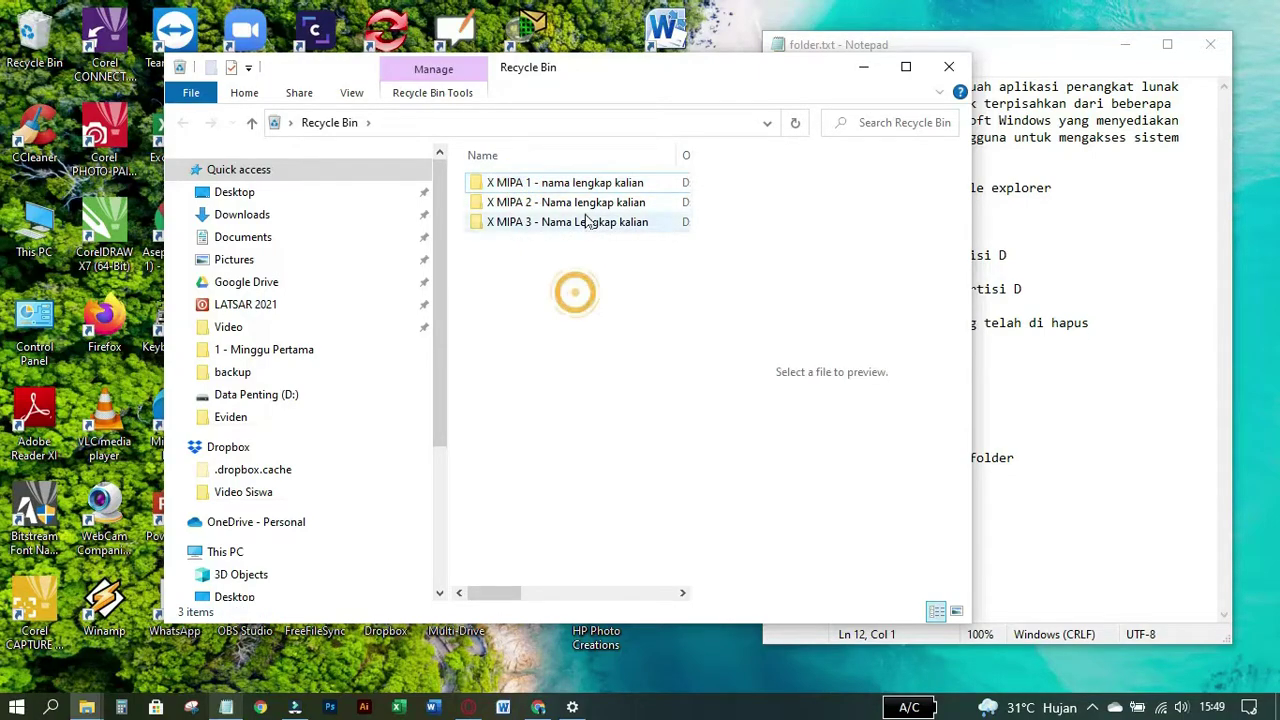
pyautogui.click(588, 182)
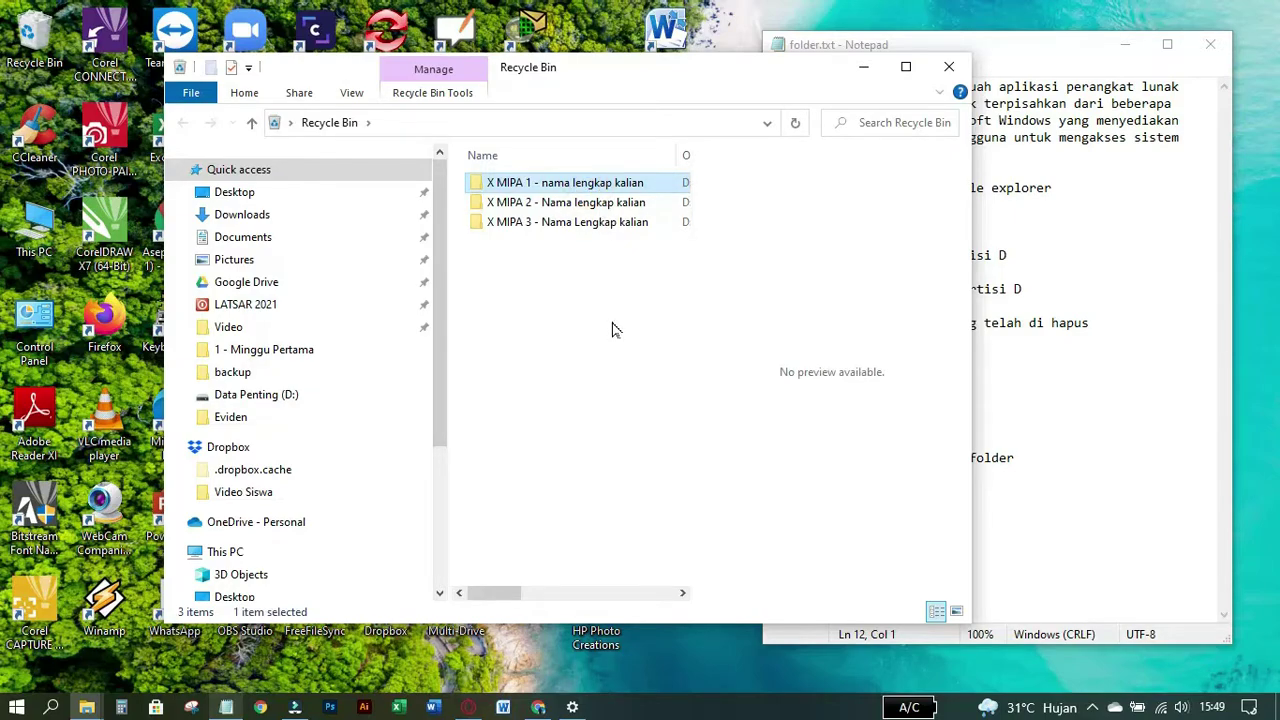
pyautogui.rightClick(638, 182)
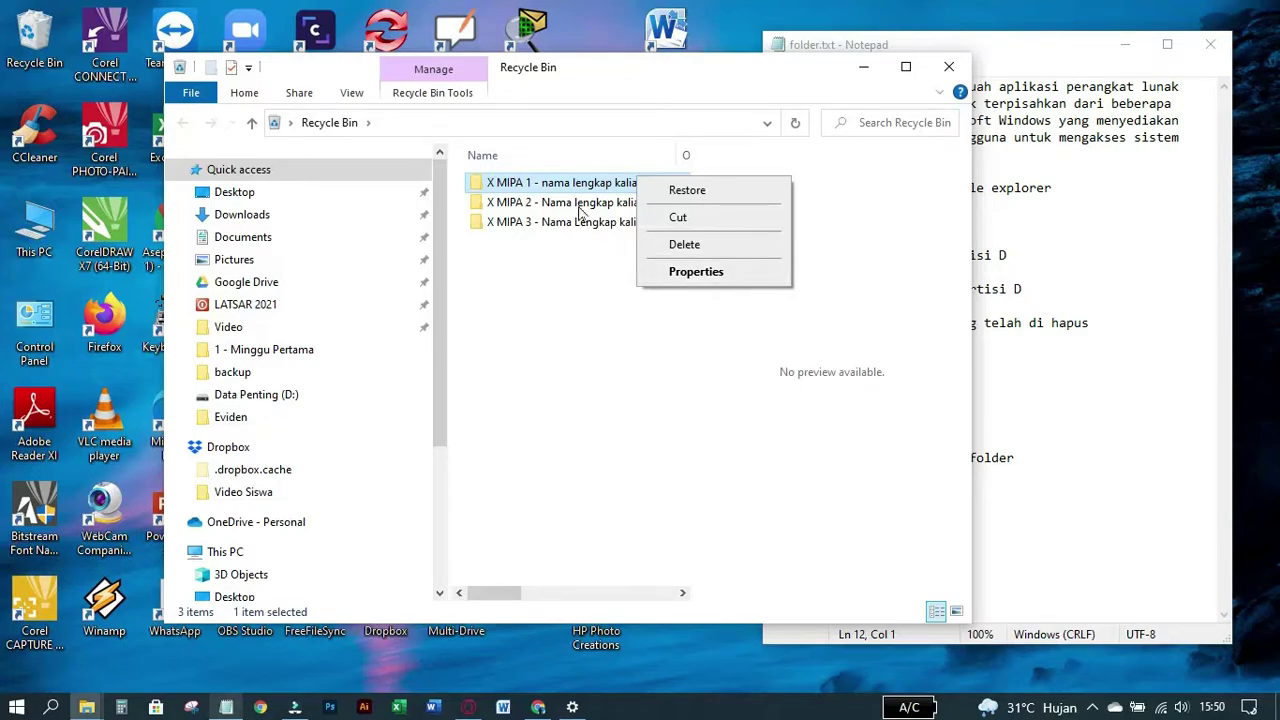
pyautogui.click(674, 197)
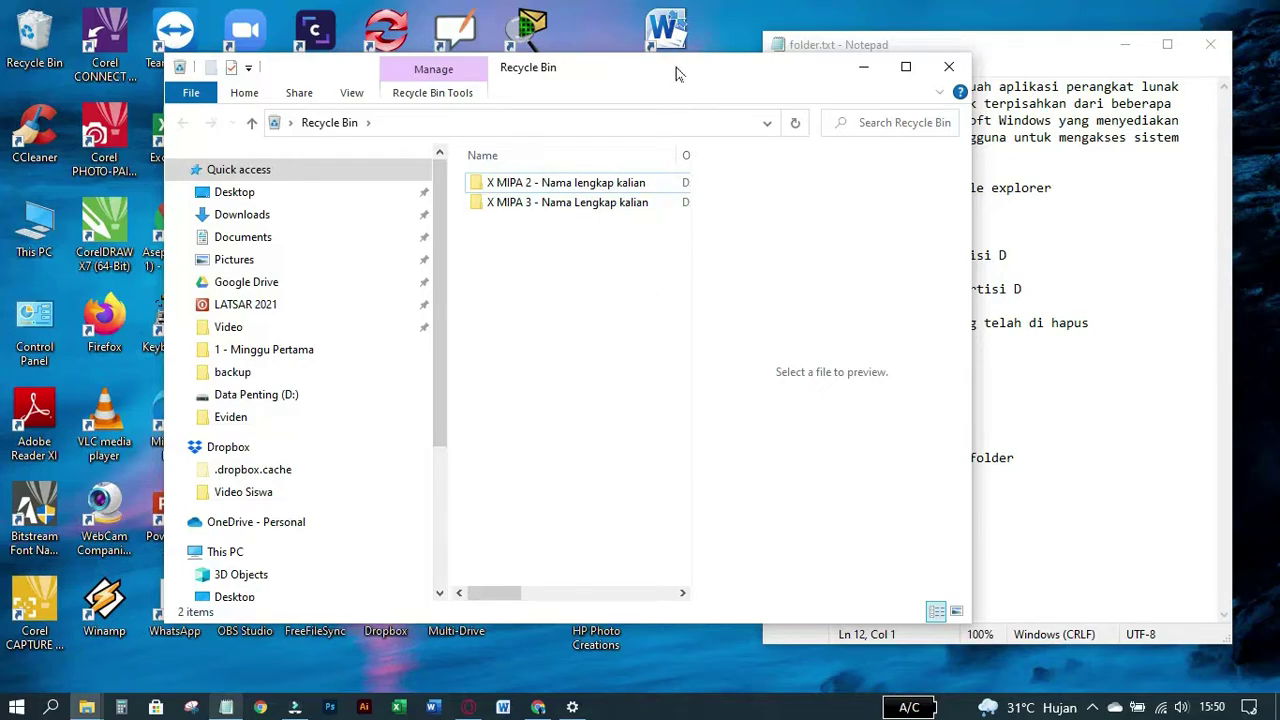
pyautogui.moveTo(677, 72); pyautogui.dragTo(660, 86)
pyautogui.click(592, 320)
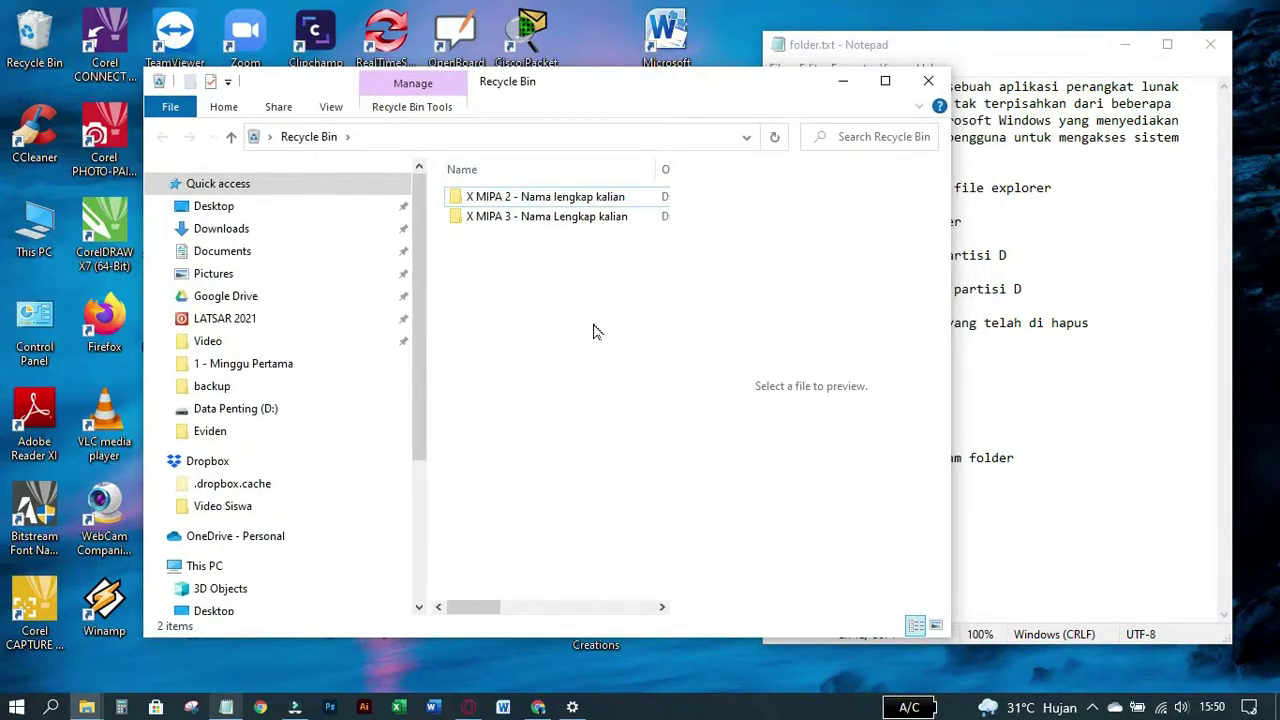
pyautogui.moveTo(595, 345); pyautogui.dragTo(562, 165)
pyautogui.click(609, 349)
pyautogui.click(609, 216)
pyautogui.click(606, 302)
pyautogui.click(554, 274)
# Step: Permanently delete the X MIPA 2 and X MIPA 3 folders together from the Recycle Bin
pyautogui.moveTo(563, 288); pyautogui.dragTo(616, 200)
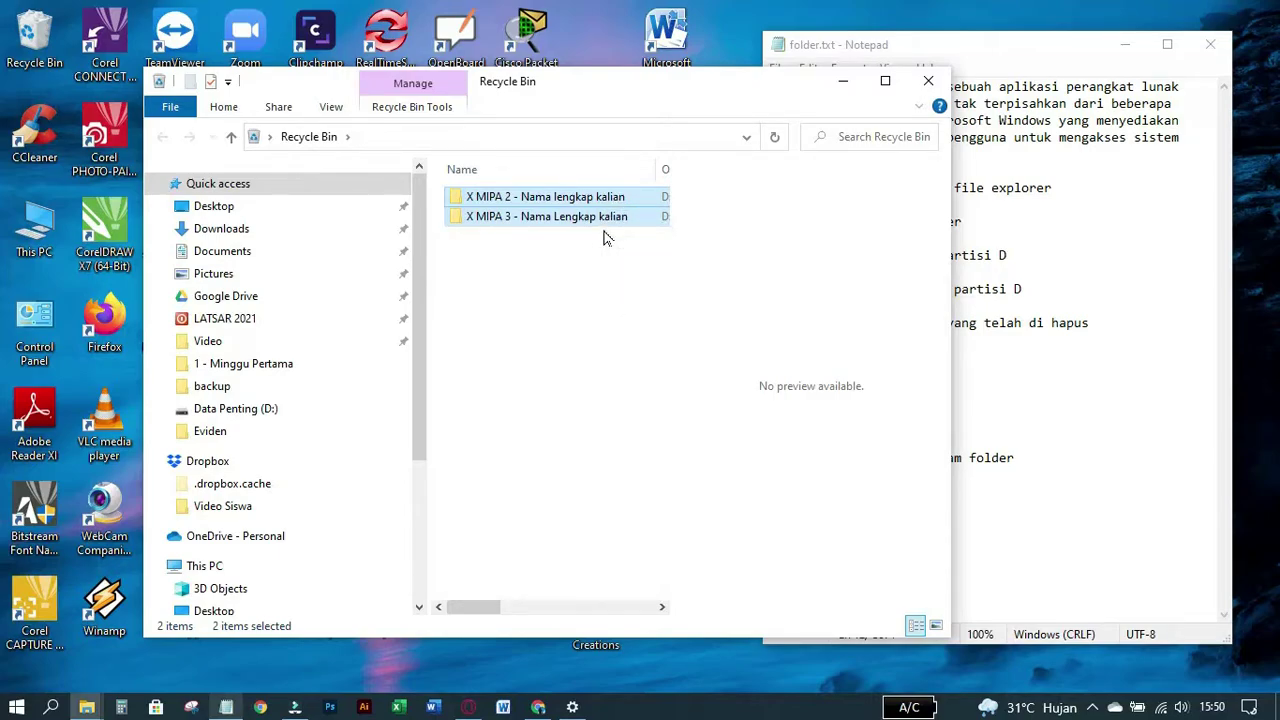
pyautogui.rightClick(595, 217)
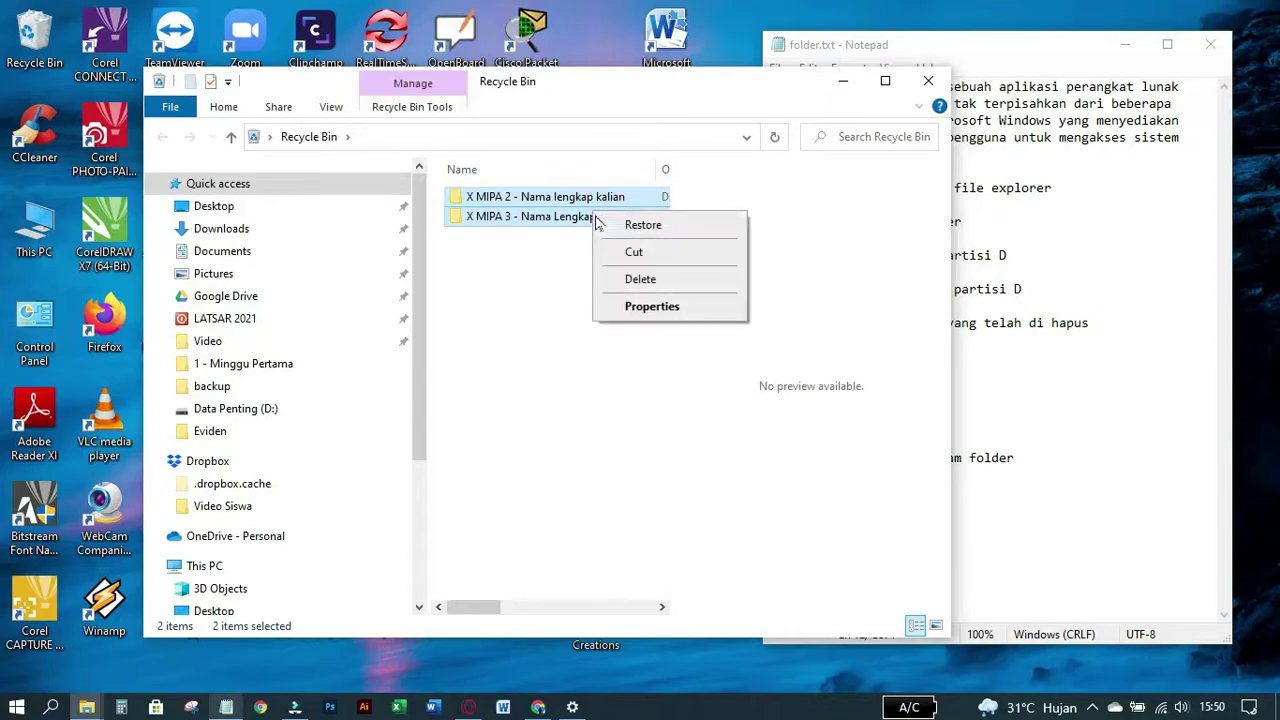
pyautogui.click(636, 289)
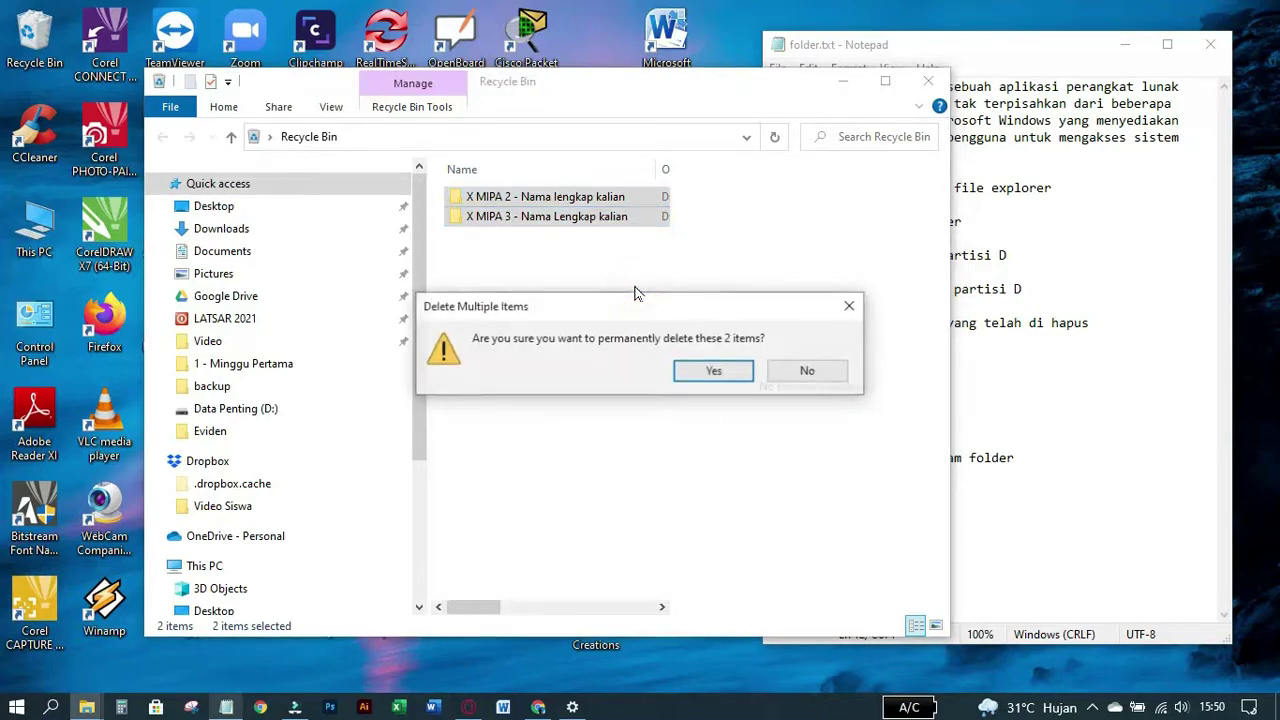
pyautogui.moveTo(632, 305); pyautogui.dragTo(604, 259)
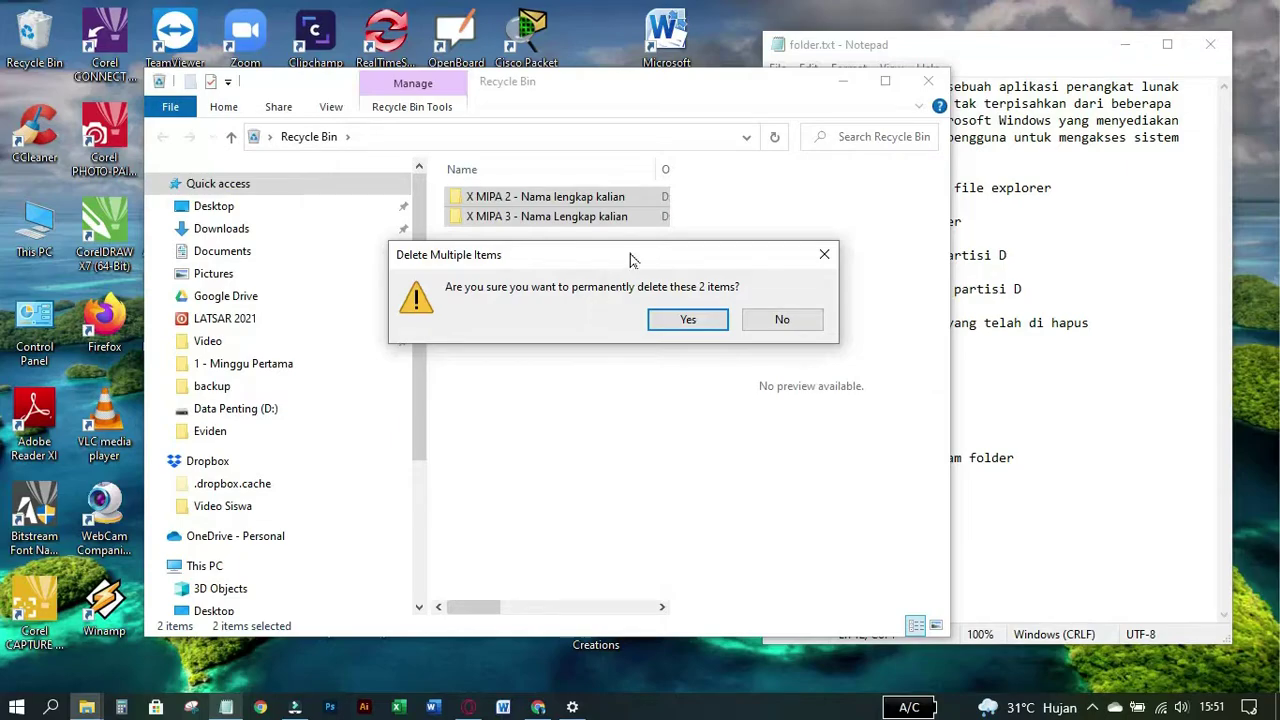
pyautogui.moveTo(631, 260); pyautogui.dragTo(613, 278)
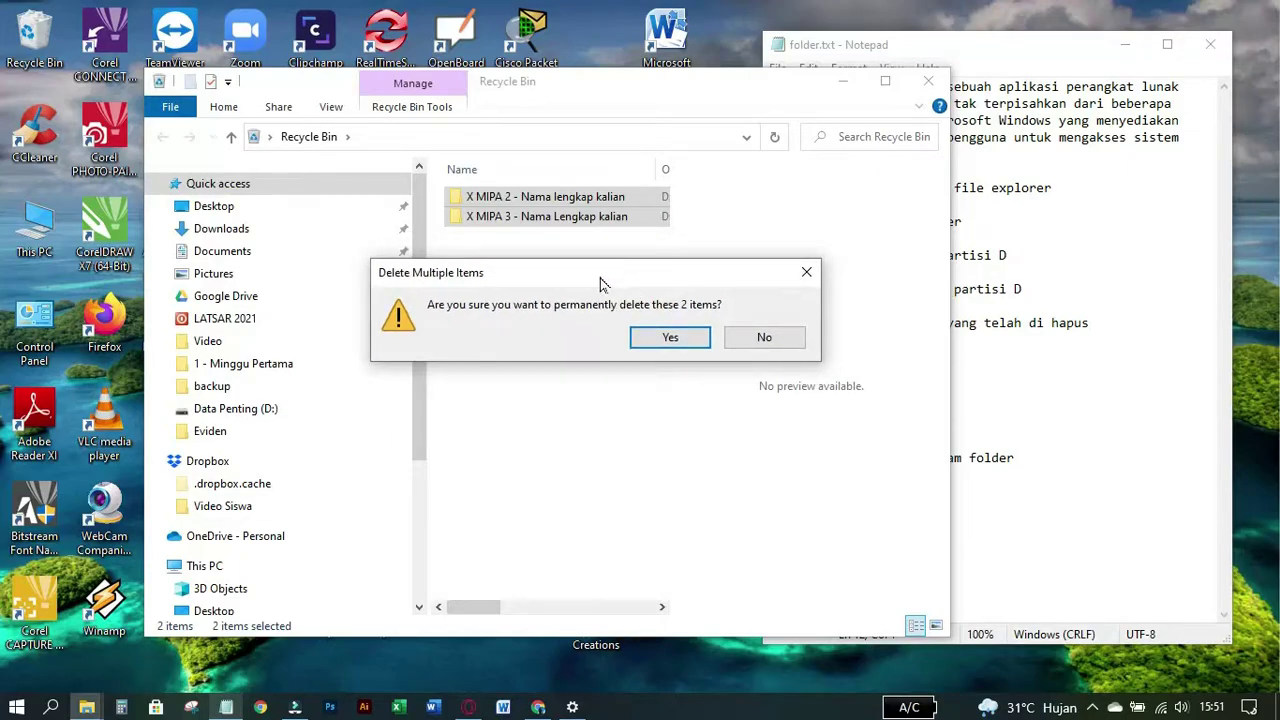
pyautogui.click(665, 338)
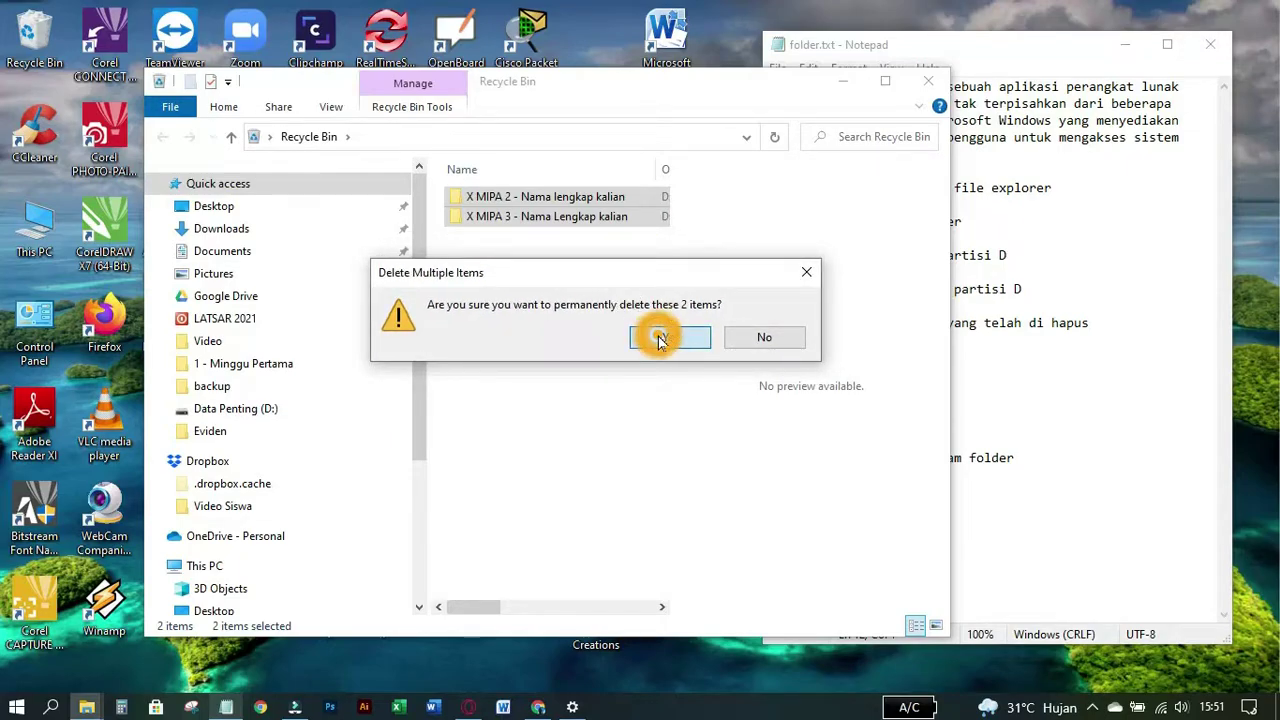
# Step: Clear the selection in the emptied Recycle Bin and close its window
pyautogui.click(605, 283)
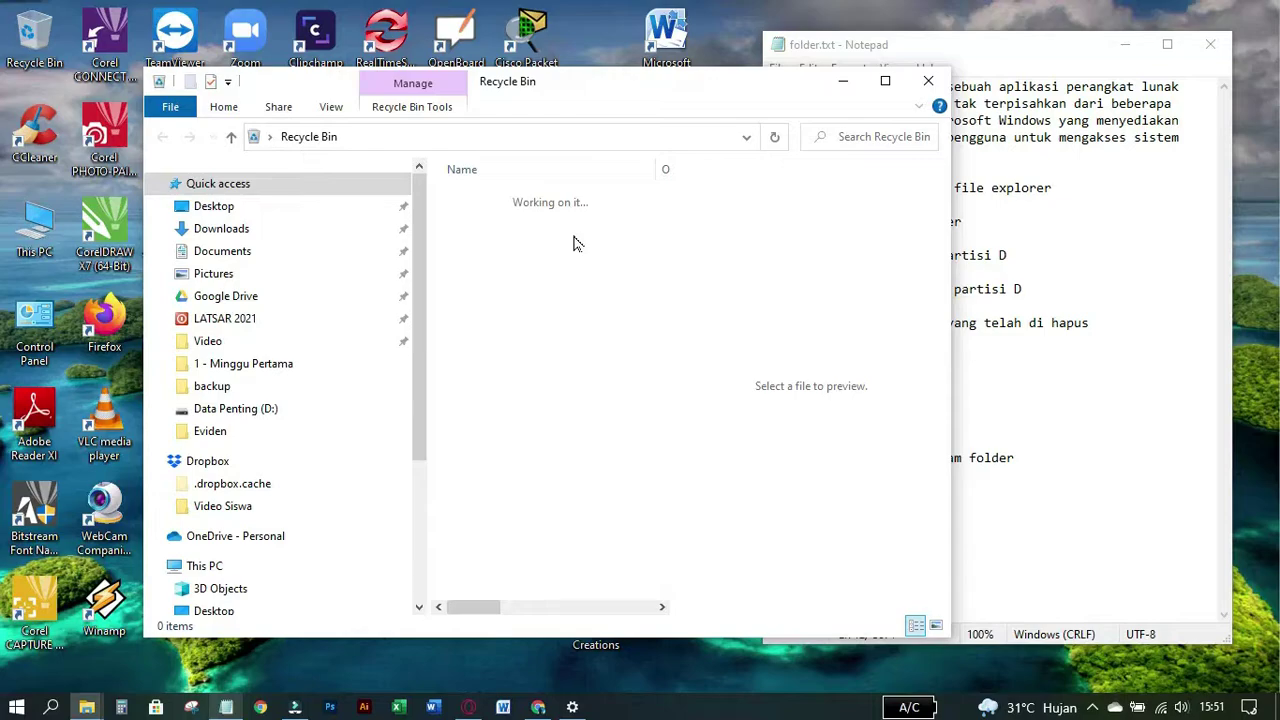
pyautogui.click(937, 88)
pyautogui.click(587, 354)
pyautogui.click(928, 81)
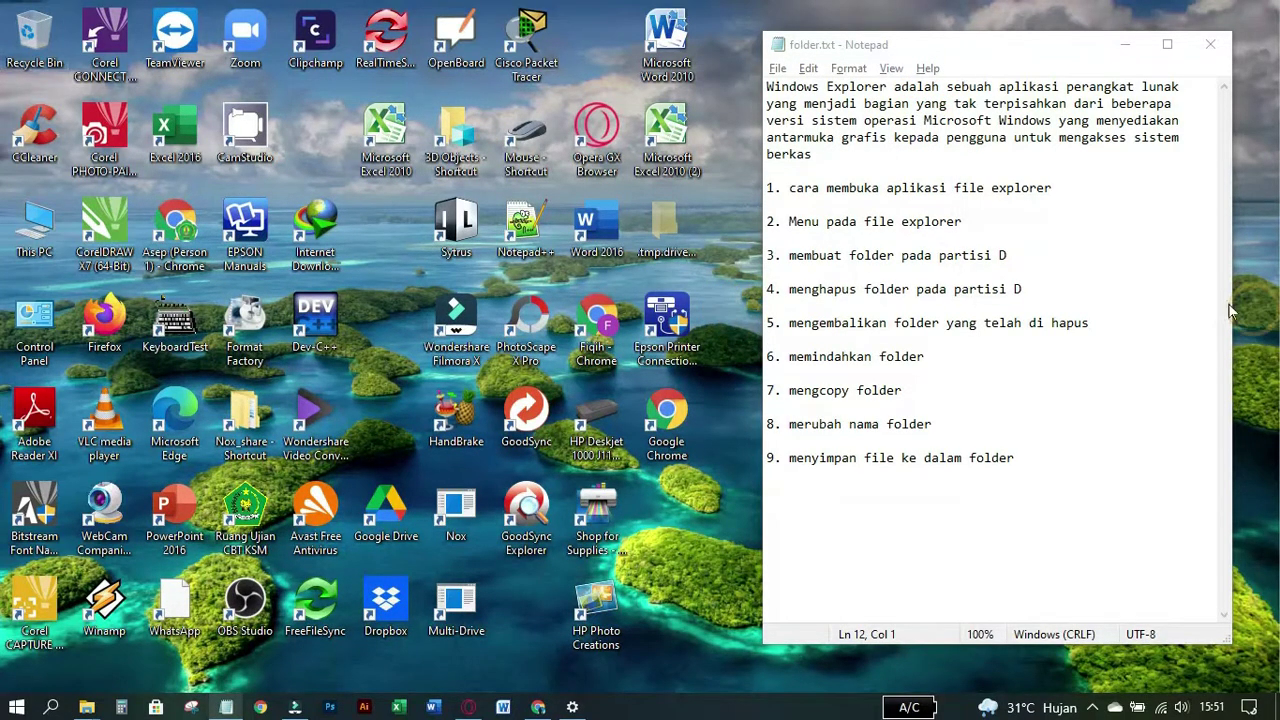
# Step: Open a new File Explorer window and go through This PC to the Data Penting (D:) drive
pyautogui.click(16, 707)
pyautogui.click(136, 320)
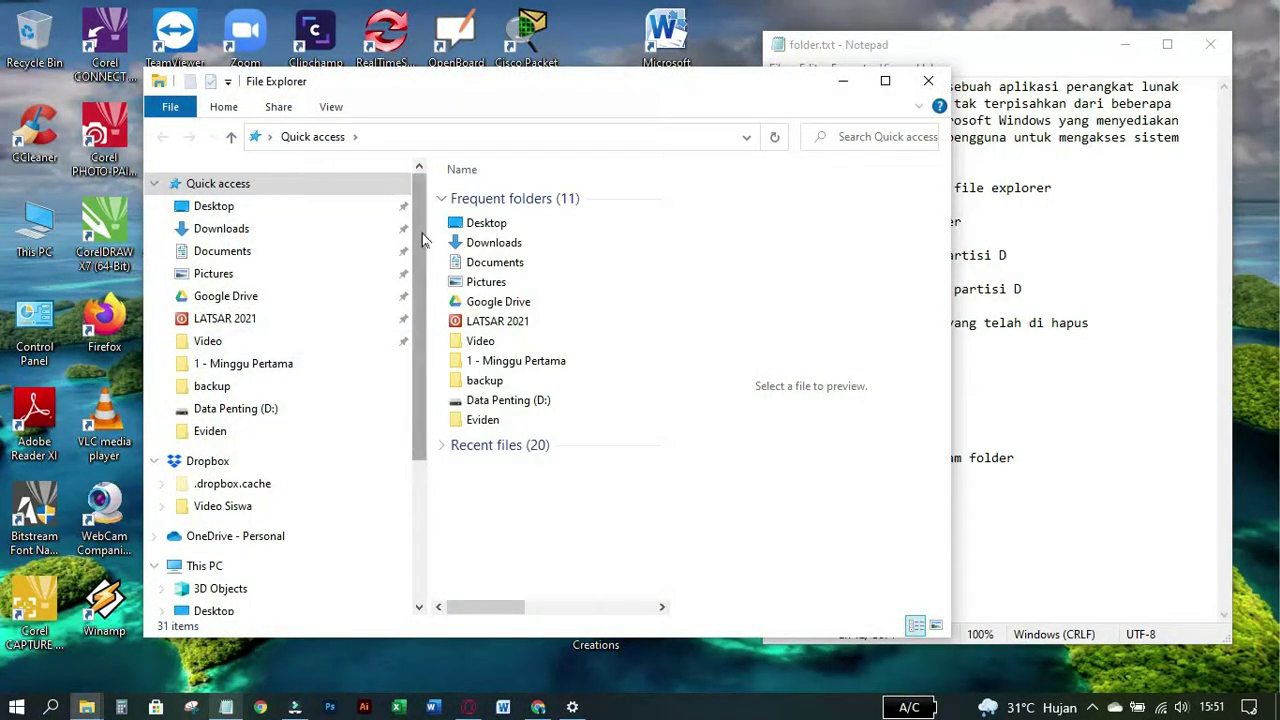
pyautogui.moveTo(422, 230); pyautogui.dragTo(425, 415)
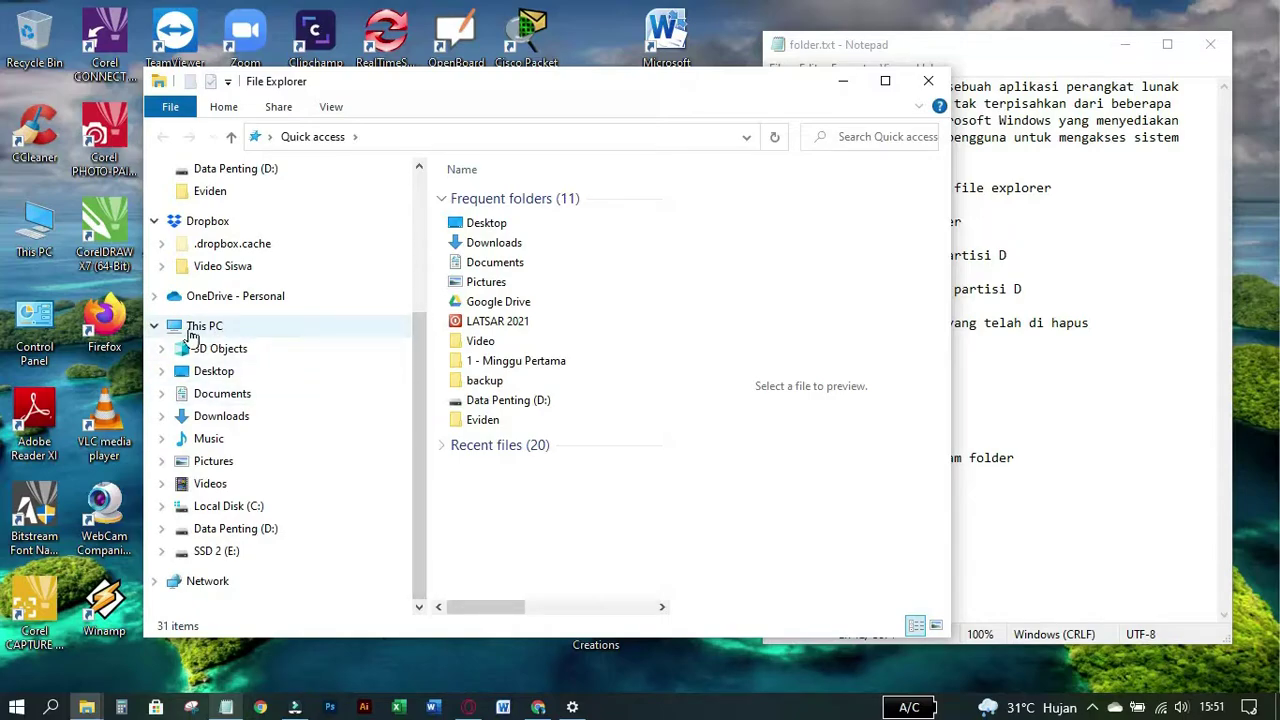
pyautogui.click(190, 332)
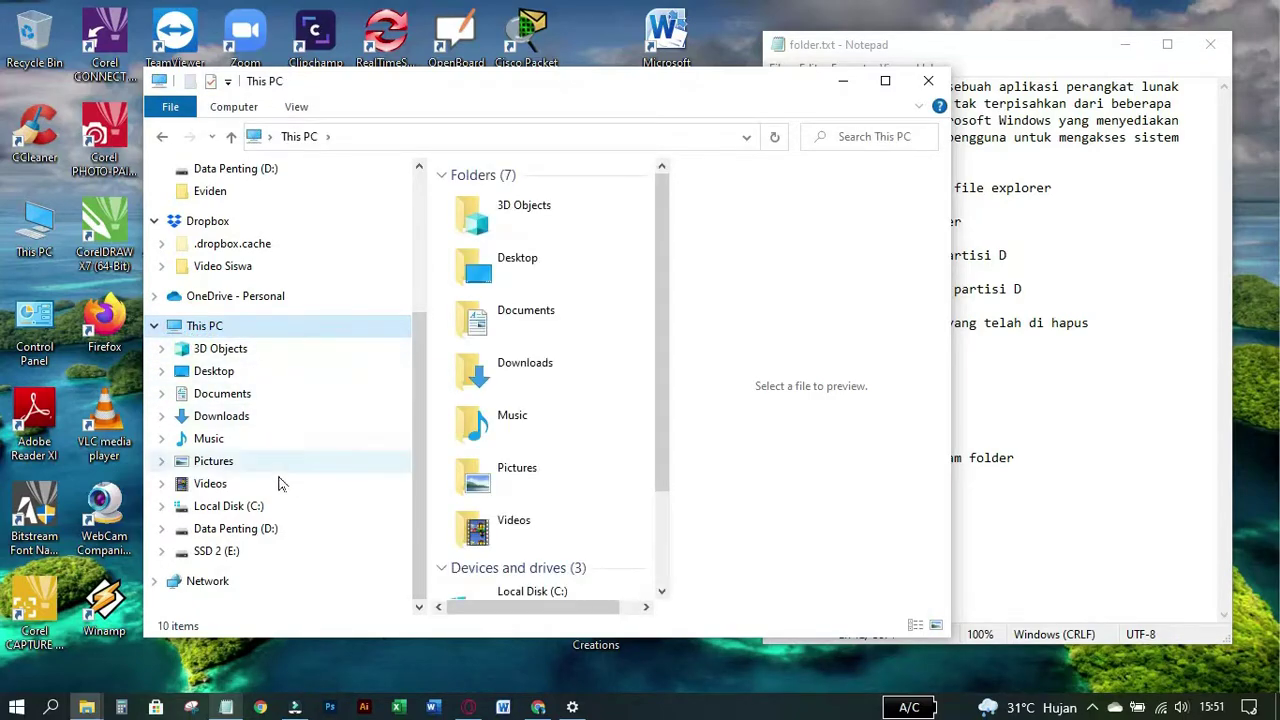
pyautogui.scroll(-3, 510, 443)
pyautogui.click(553, 528)
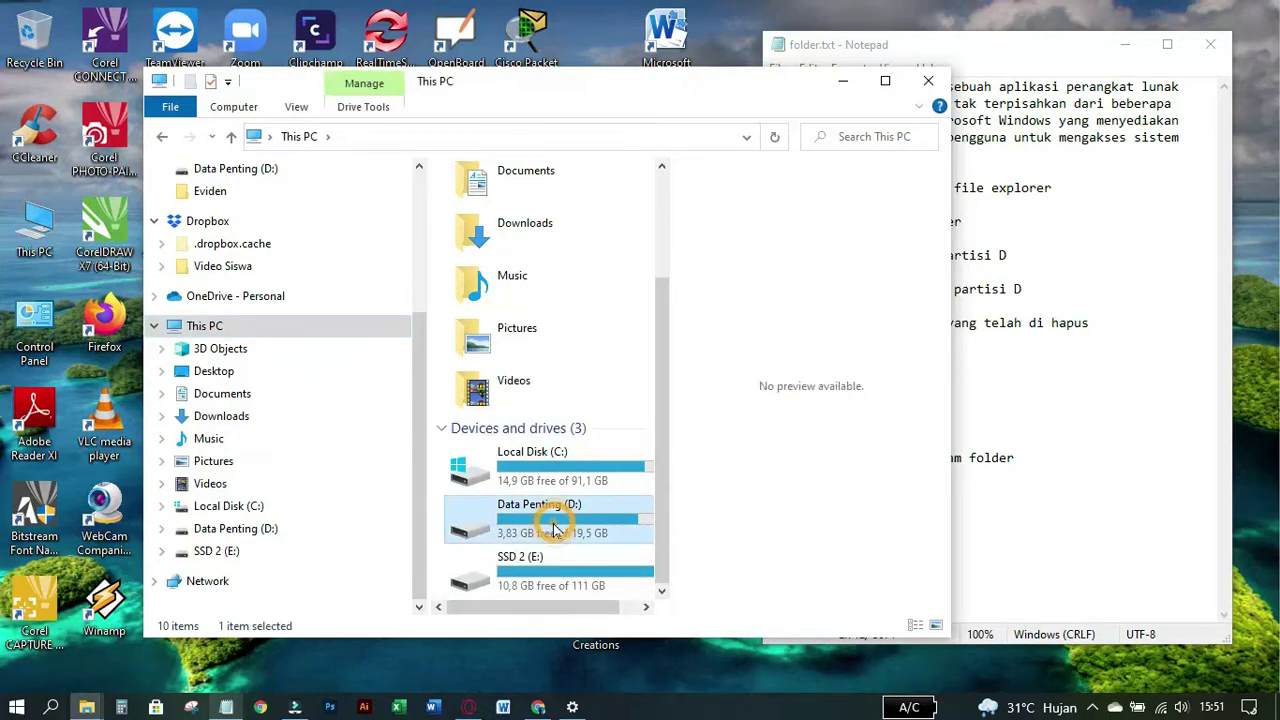
pyautogui.doubleClick(553, 529)
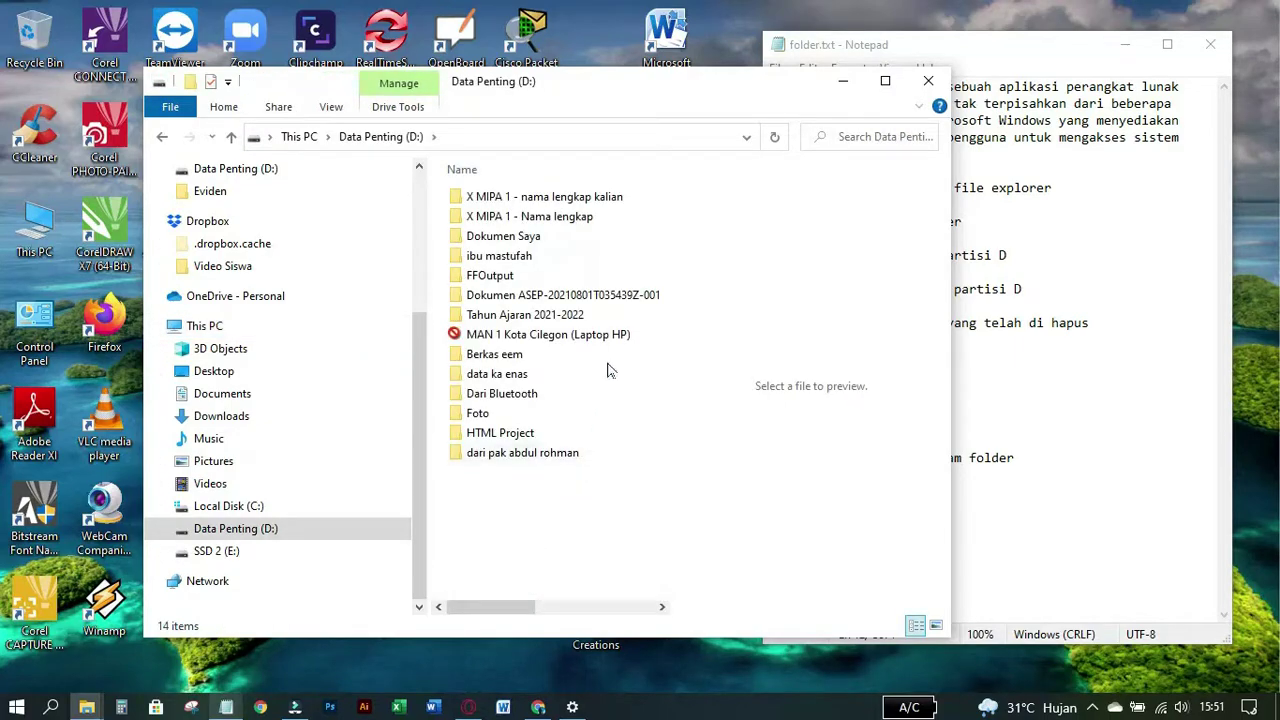
# Step: Check drive D for the restored folder "X MIPA 1 - nama lengkap kalian", comparing it with "X MIPA 1 - Nama lengkap"
pyautogui.click(563, 196)
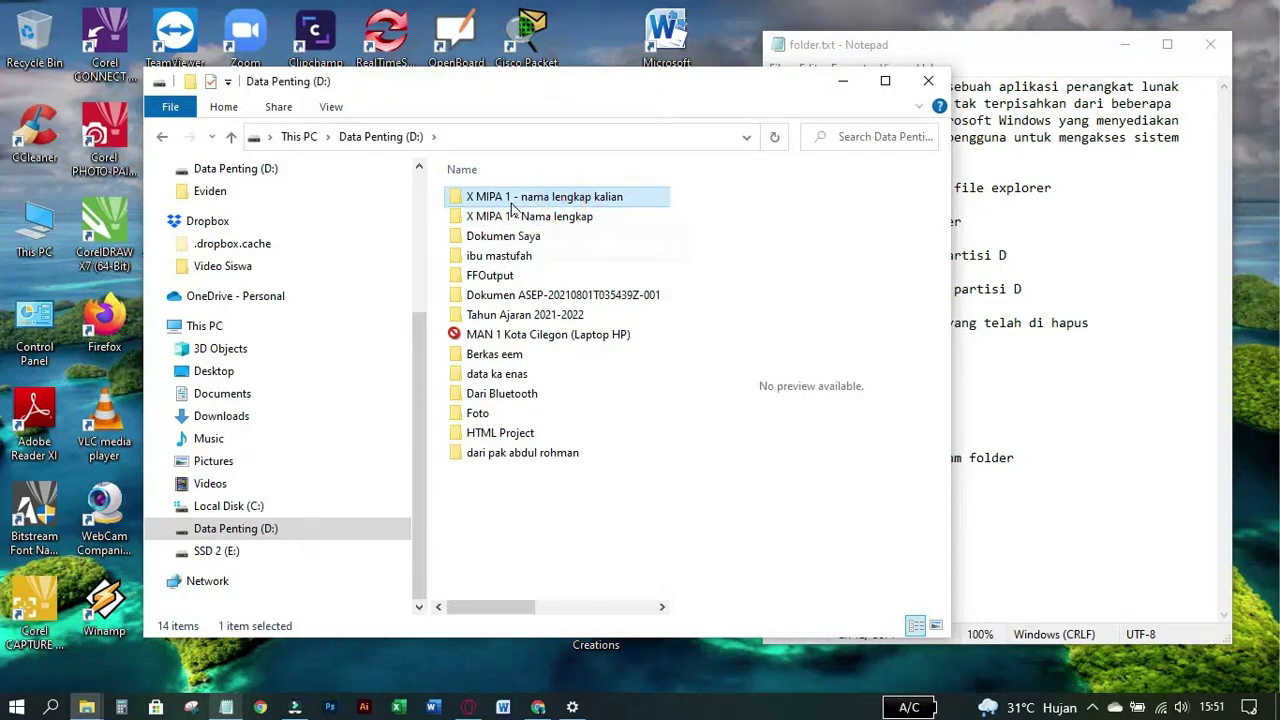
pyautogui.click(572, 220)
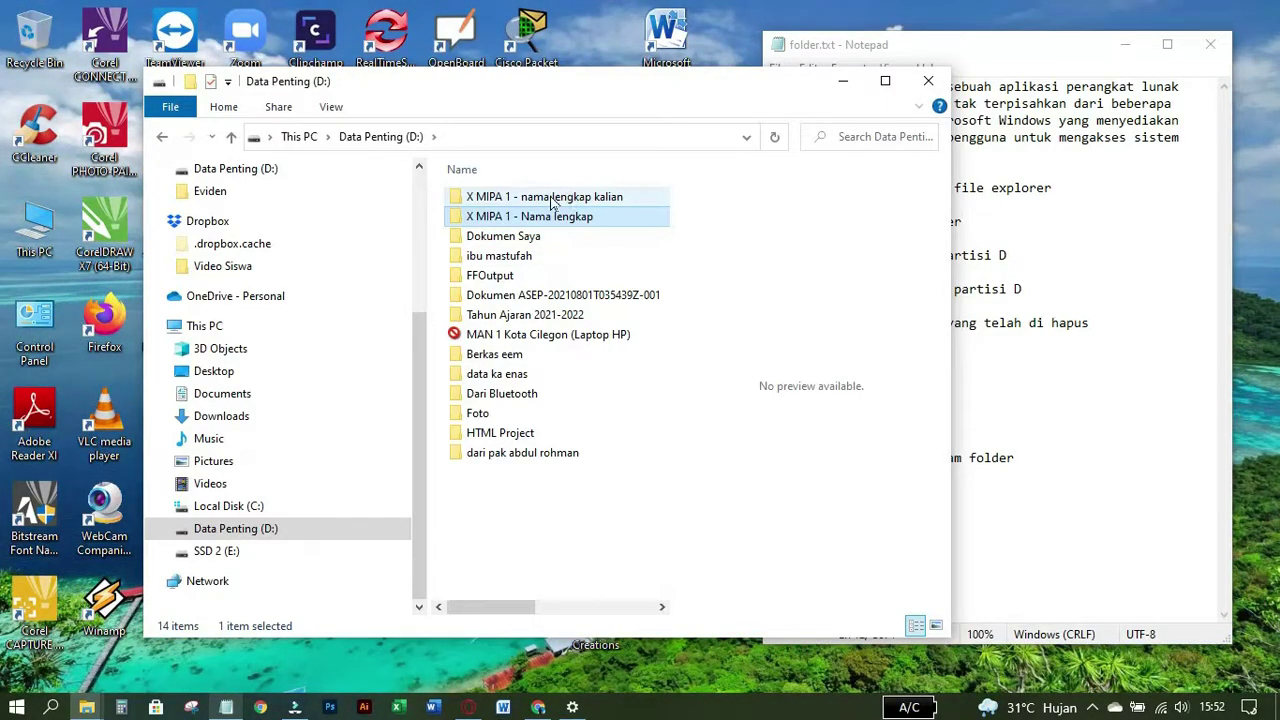
pyautogui.click(565, 197)
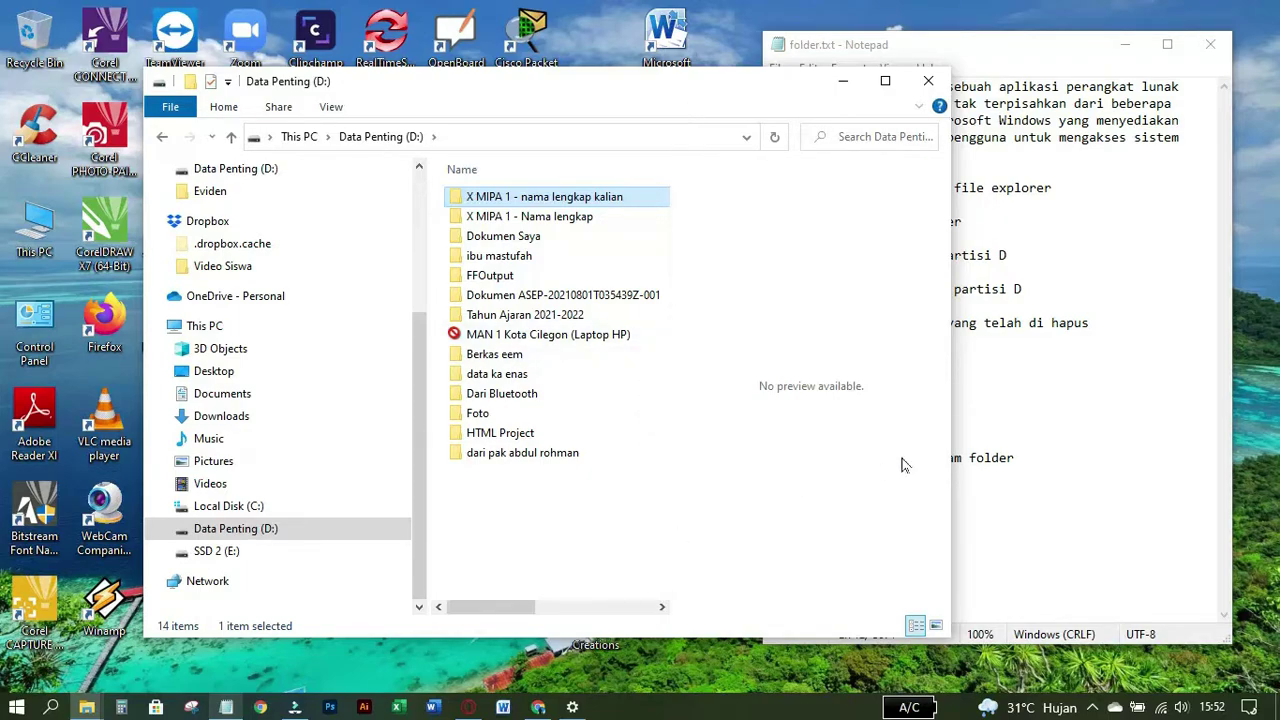
pyautogui.click(1100, 417)
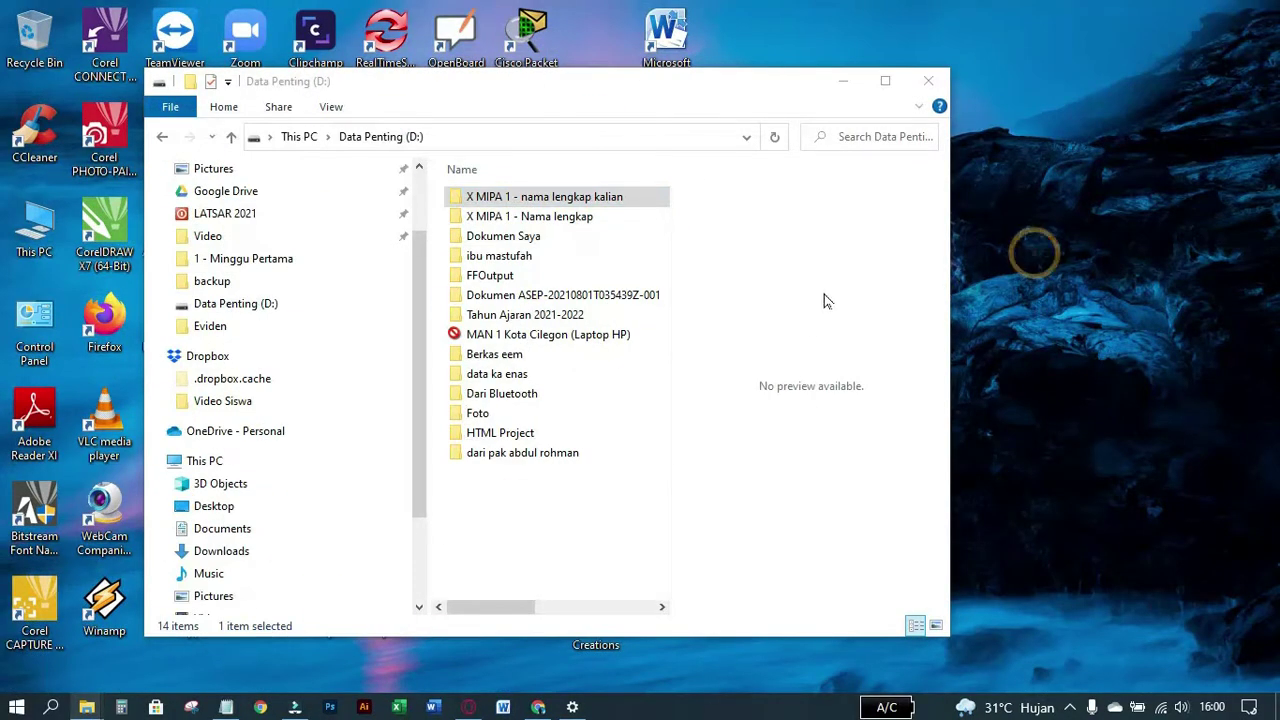
pyautogui.click(658, 530)
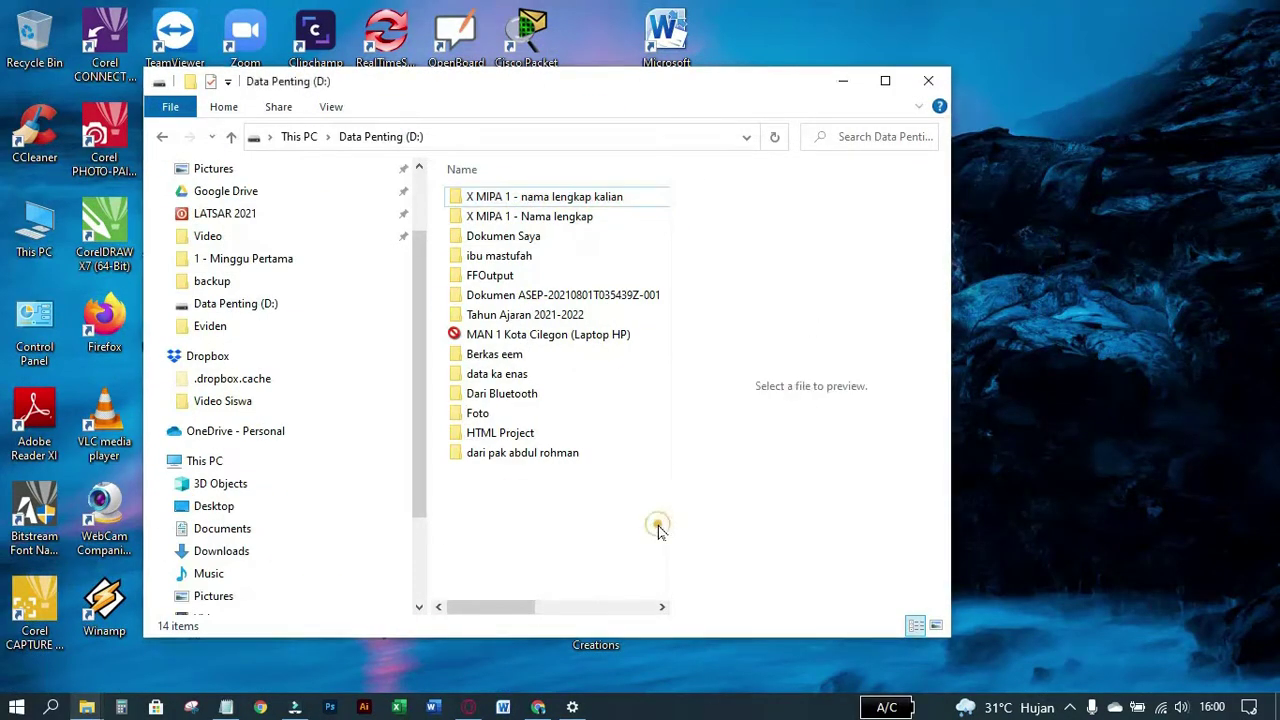
pyautogui.click(623, 509)
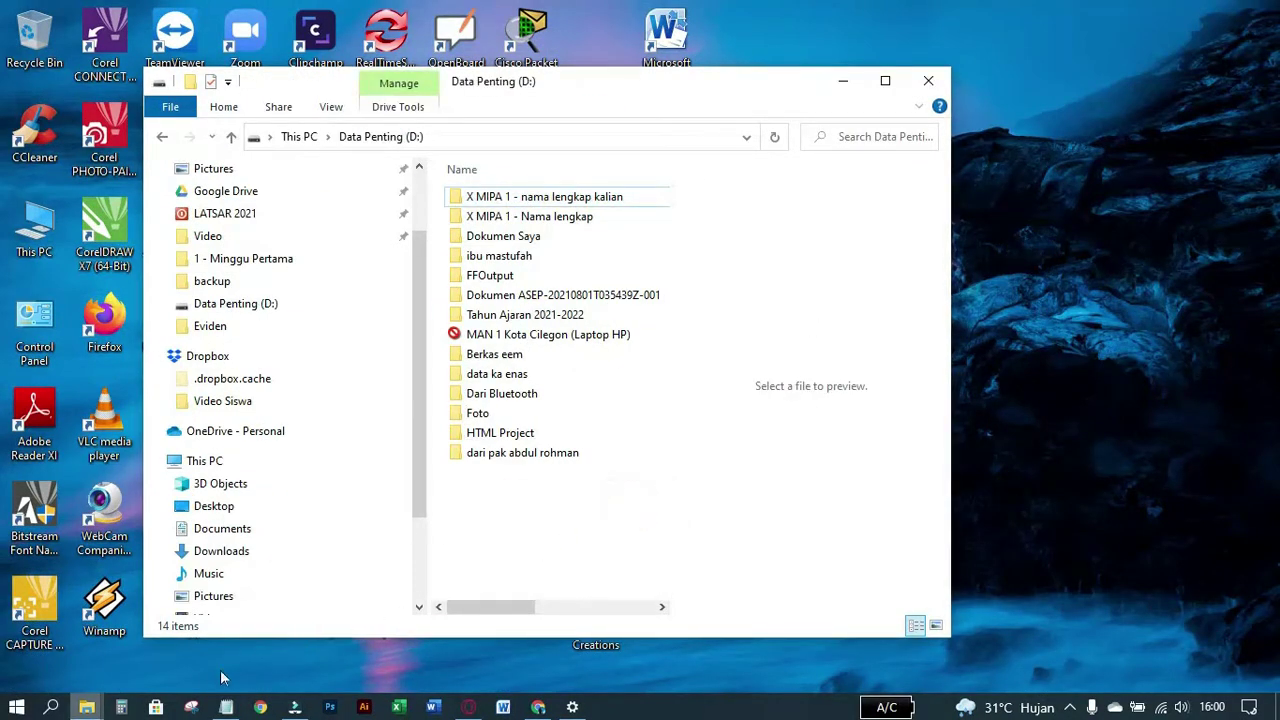
# Step: Switch to folder.txt in Notepad and review item 6, "memindahkan folder"
pyautogui.click(226, 707)
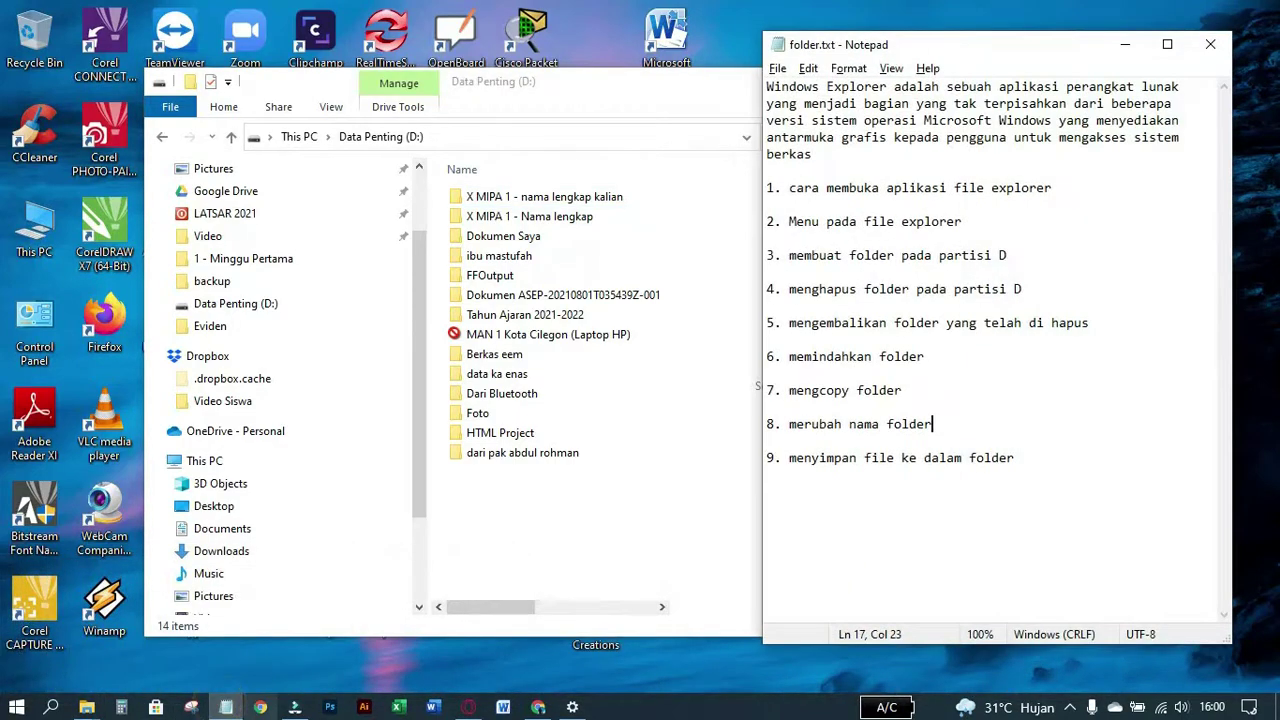
pyautogui.click(891, 323)
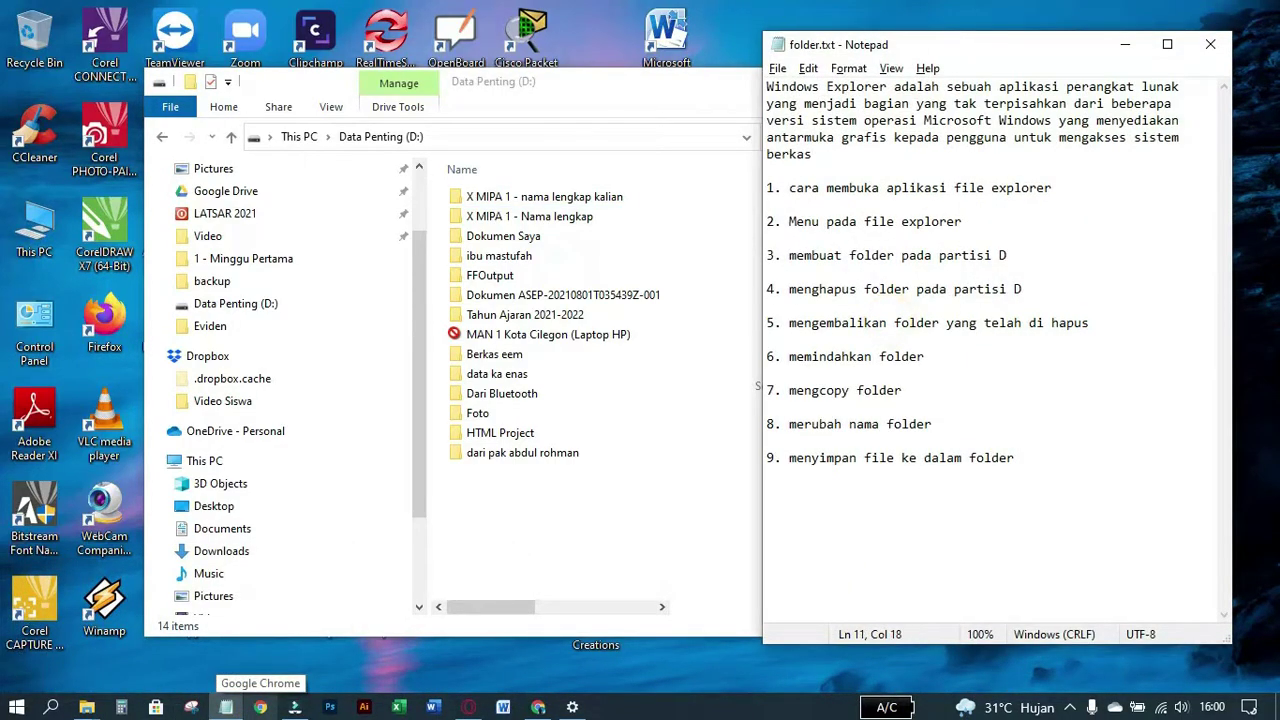
pyautogui.click(828, 357)
pyautogui.click(789, 357)
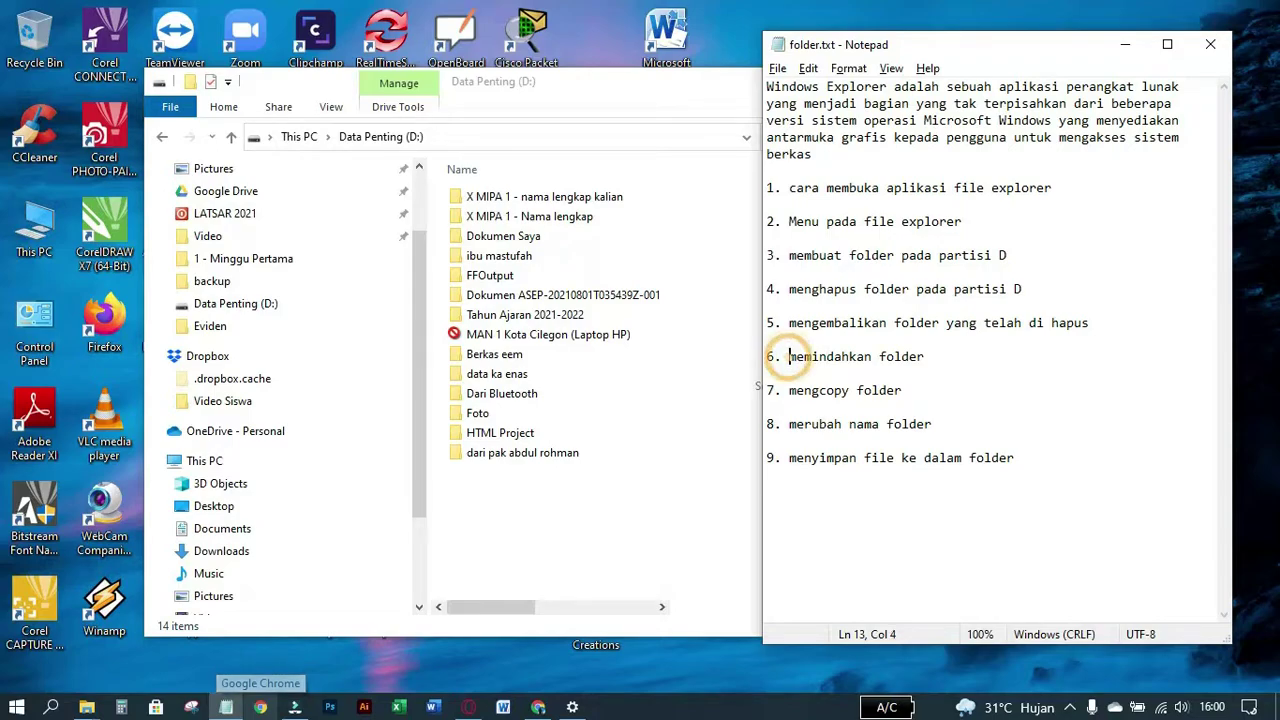
pyautogui.click(935, 357)
pyautogui.click(826, 357)
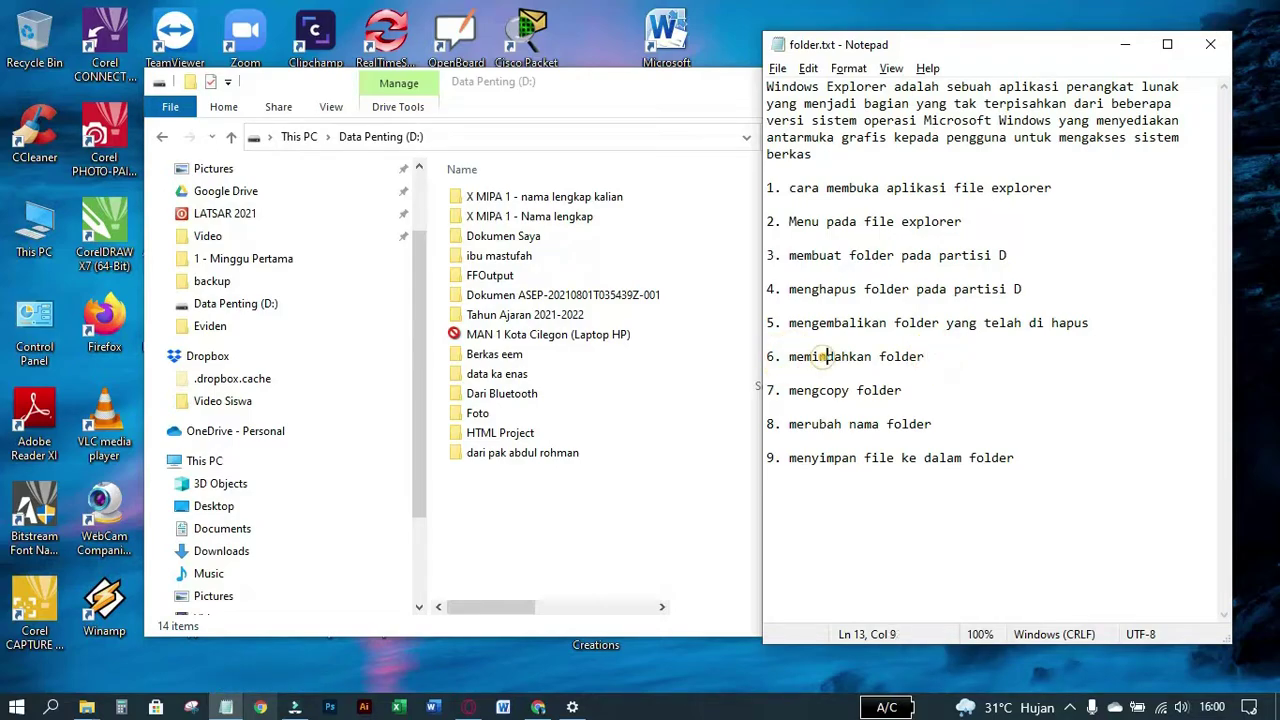
pyautogui.click(909, 357)
pyautogui.click(857, 357)
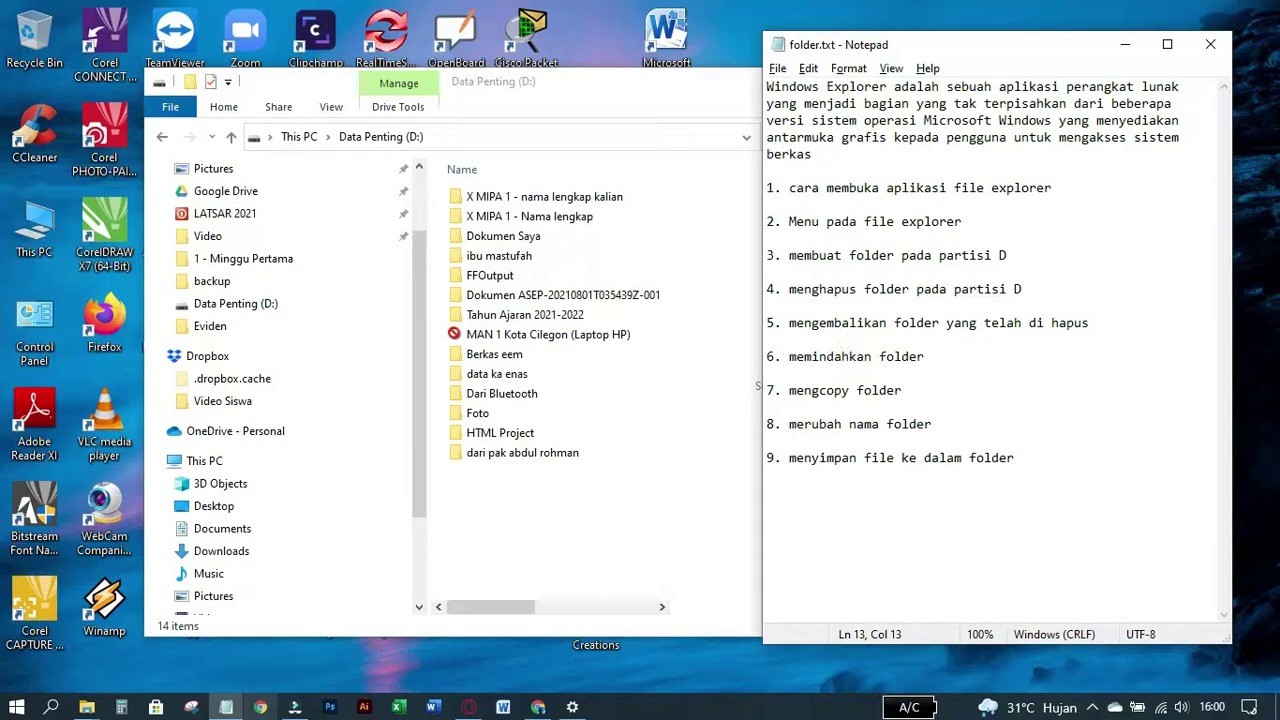
pyautogui.click(822, 357)
pyautogui.click(910, 357)
pyautogui.click(950, 357)
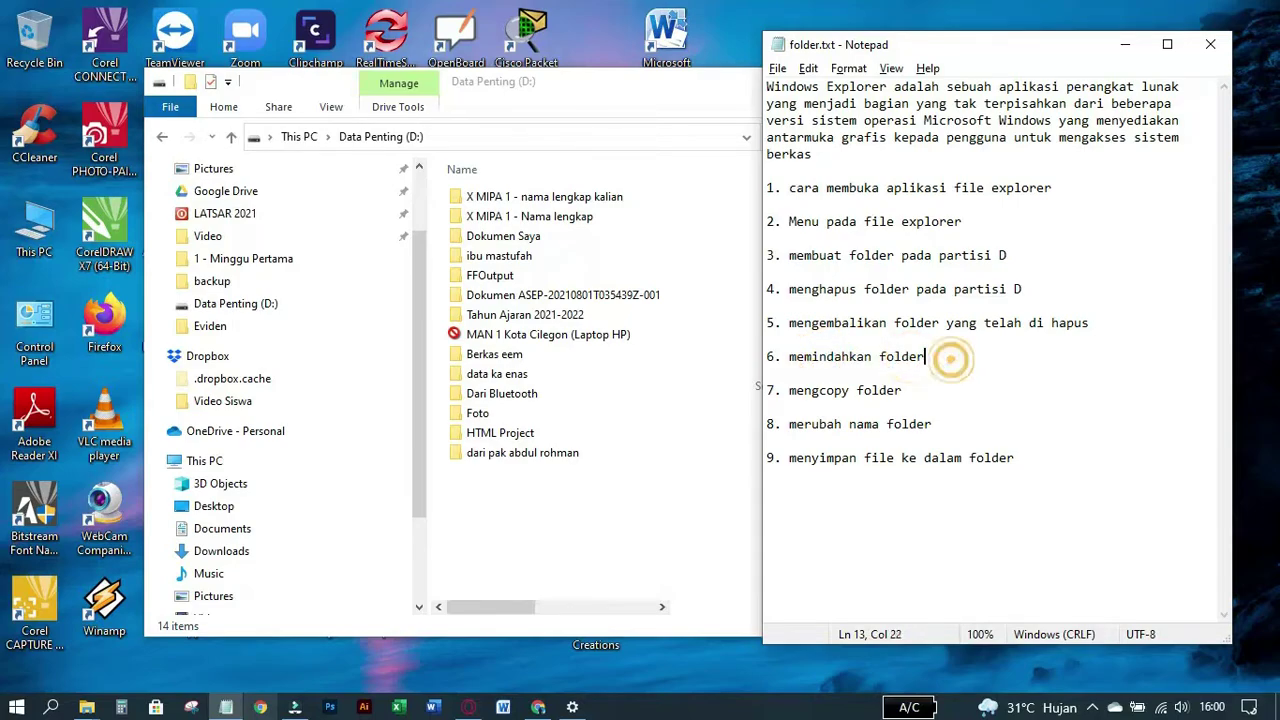
# Step: Return to the drive D window, maximize it and create a new folder named "folder baru"
pyautogui.click(583, 523)
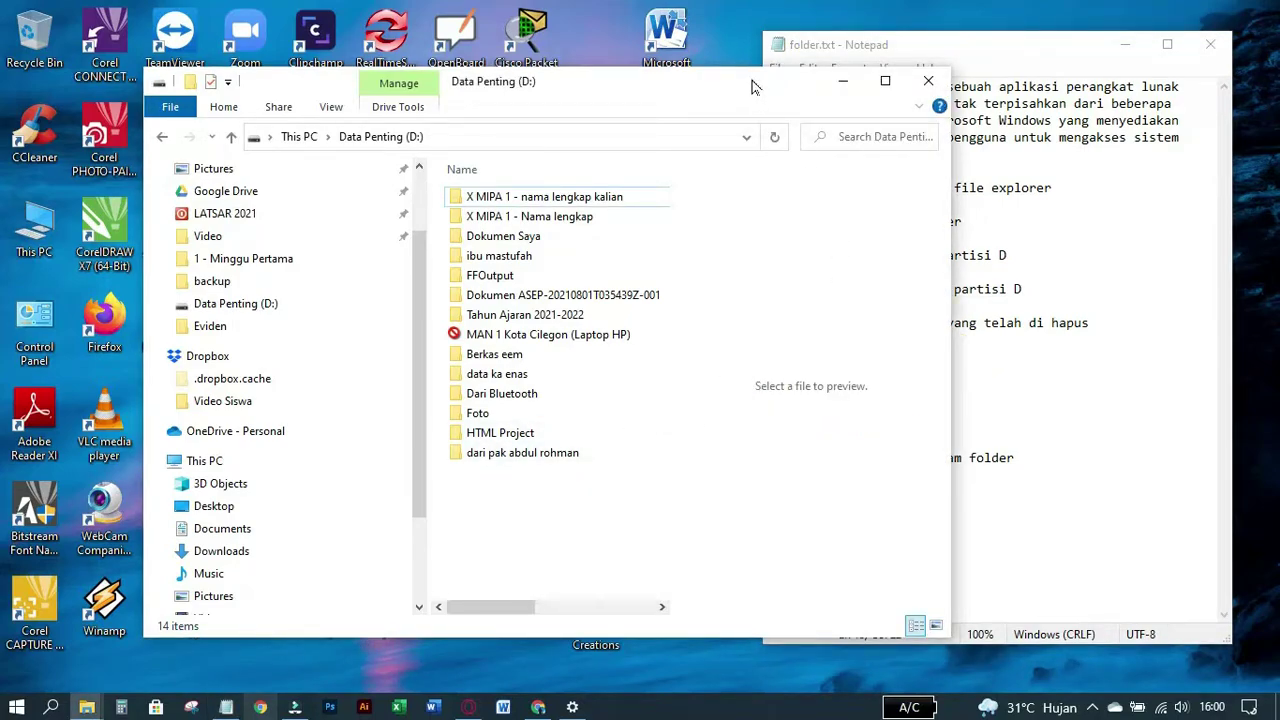
pyautogui.click(885, 80)
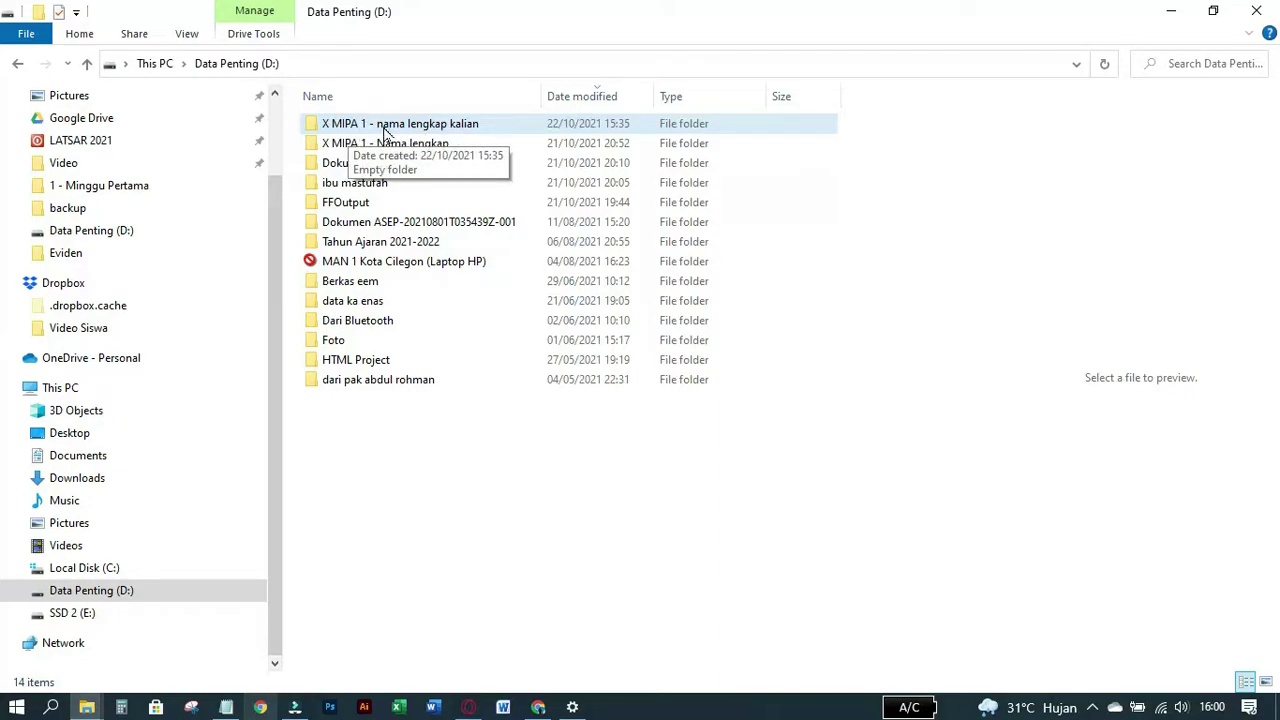
pyautogui.click(413, 510)
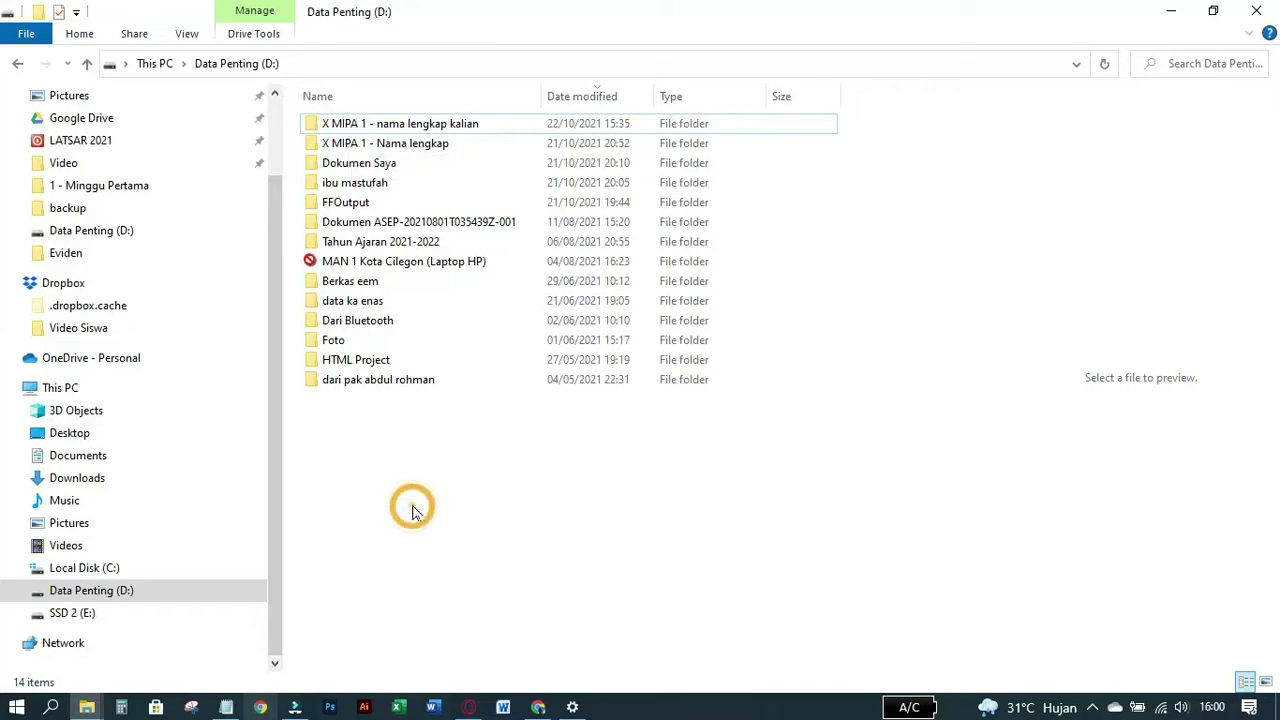
pyautogui.rightClick(417, 467)
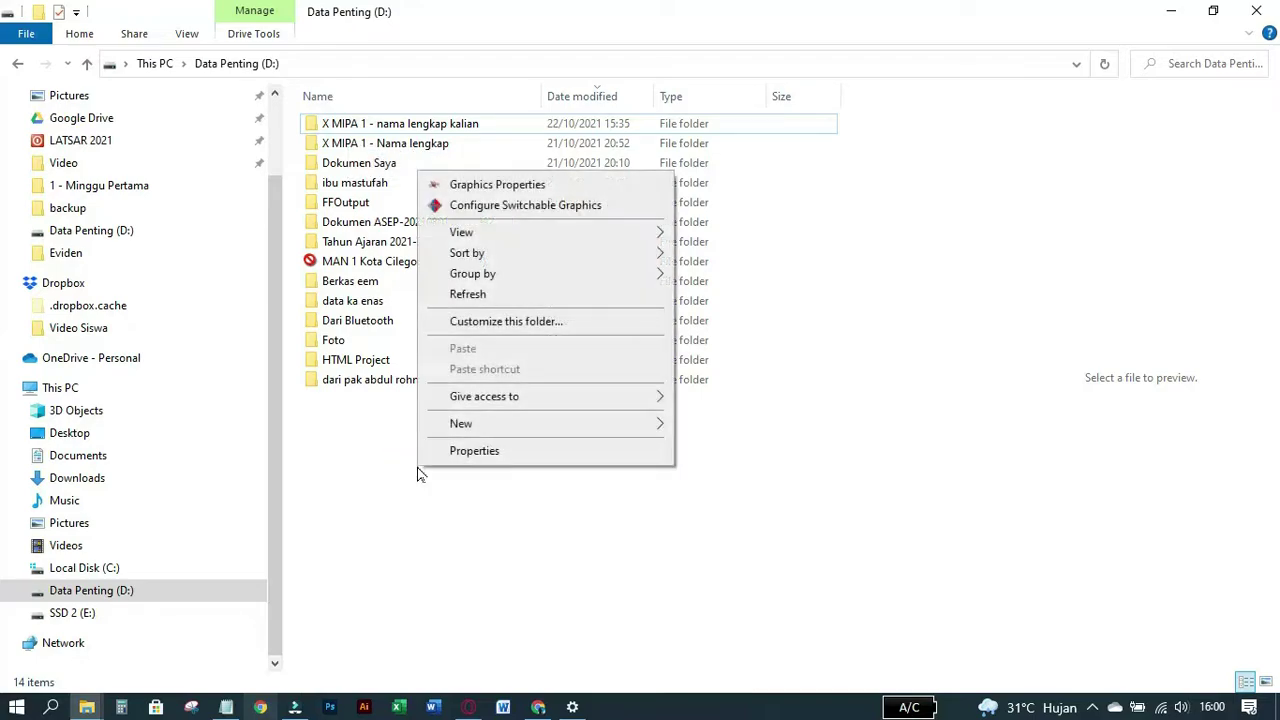
pyautogui.click(490, 428)
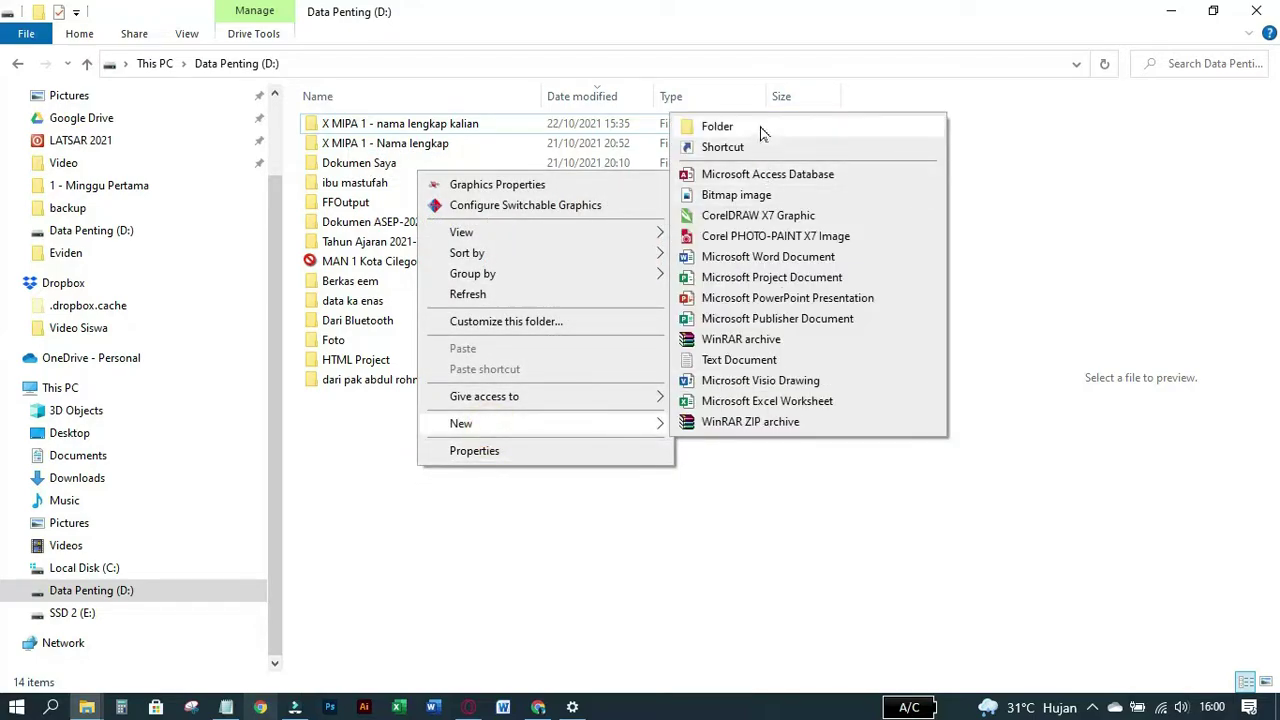
pyautogui.click(766, 124)
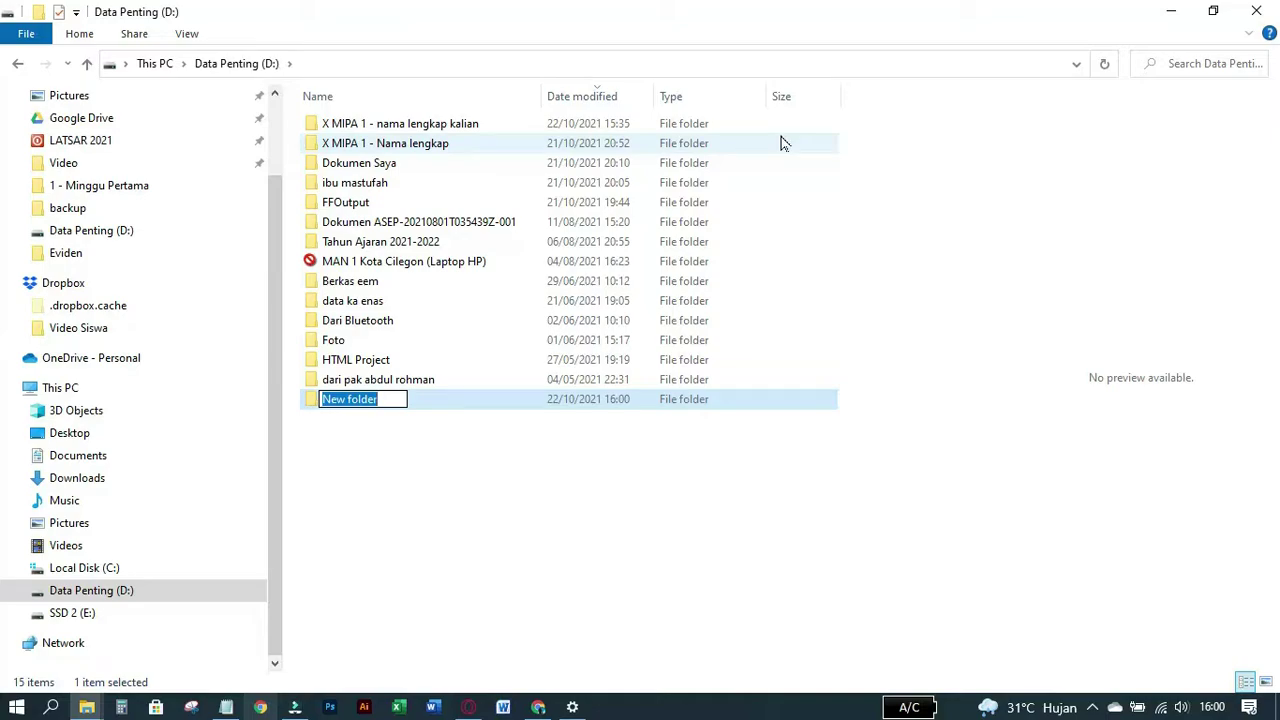
pyautogui.write('folder baru')
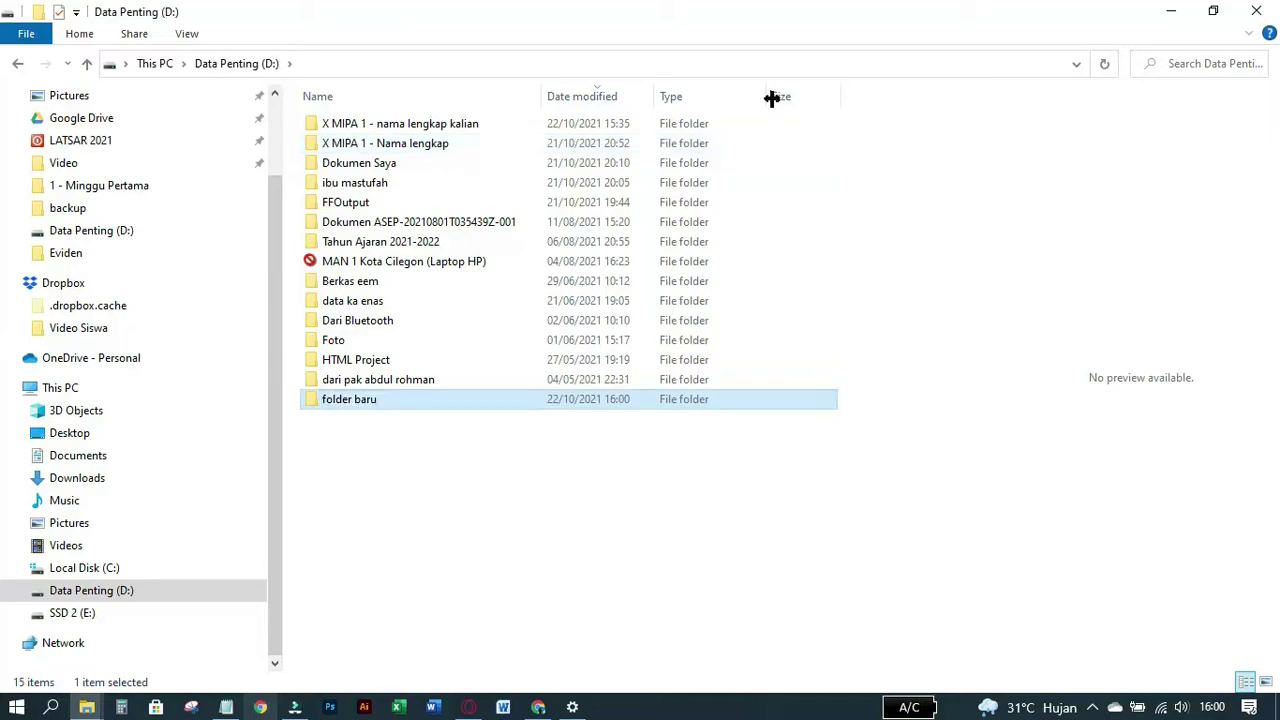
pyautogui.click(435, 450)
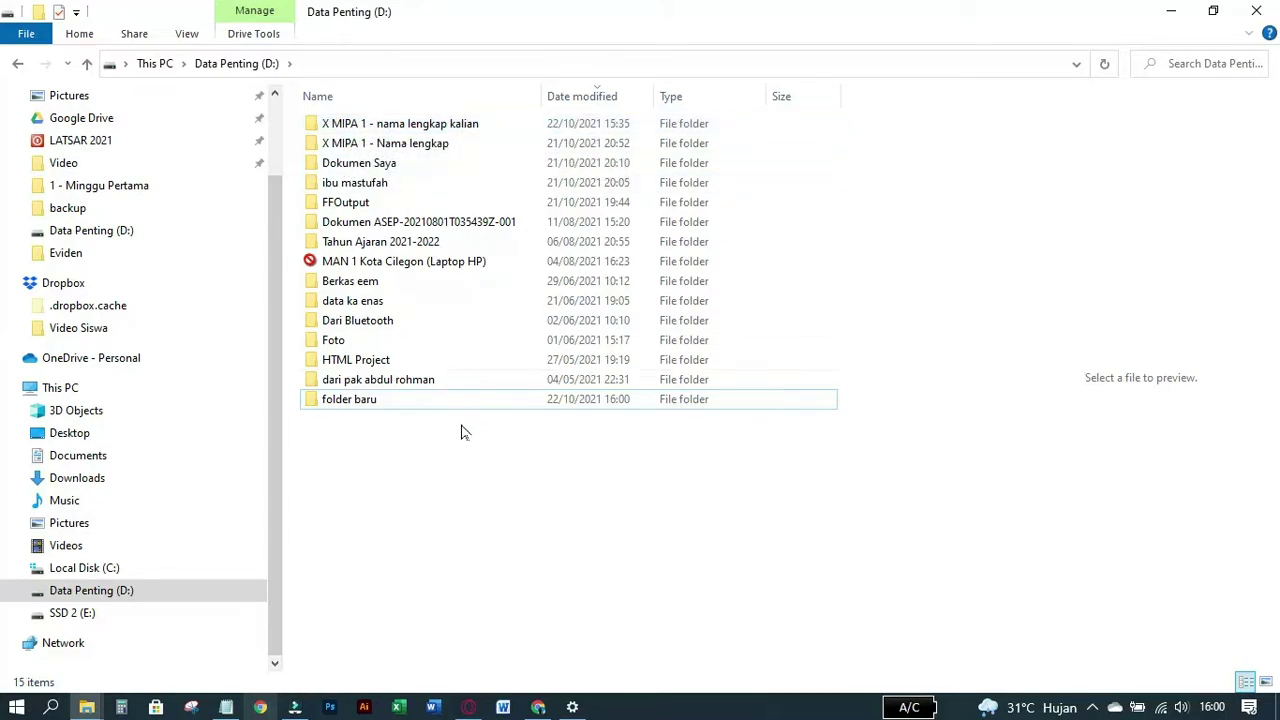
# Step: Point out "X MIPA 1 - nama lengkap kalian" as the folder for the move and "folder baru" as its destination
pyautogui.click(350, 406)
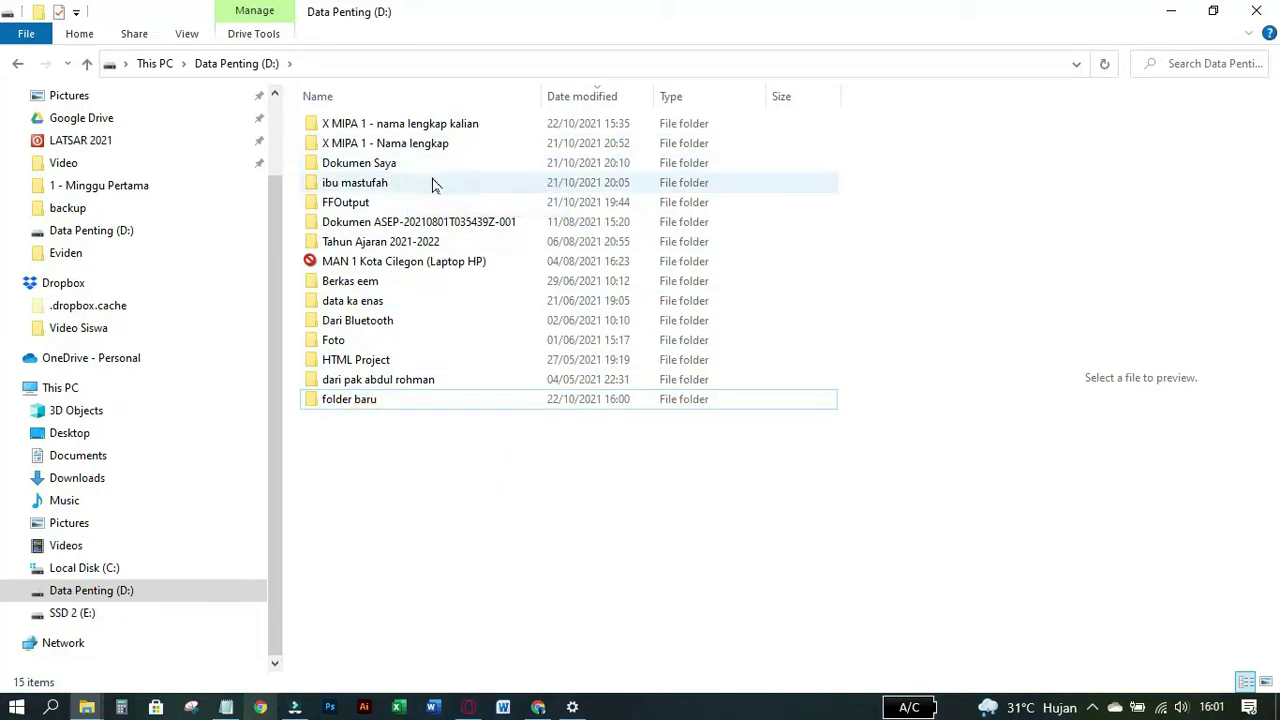
pyautogui.click(445, 468)
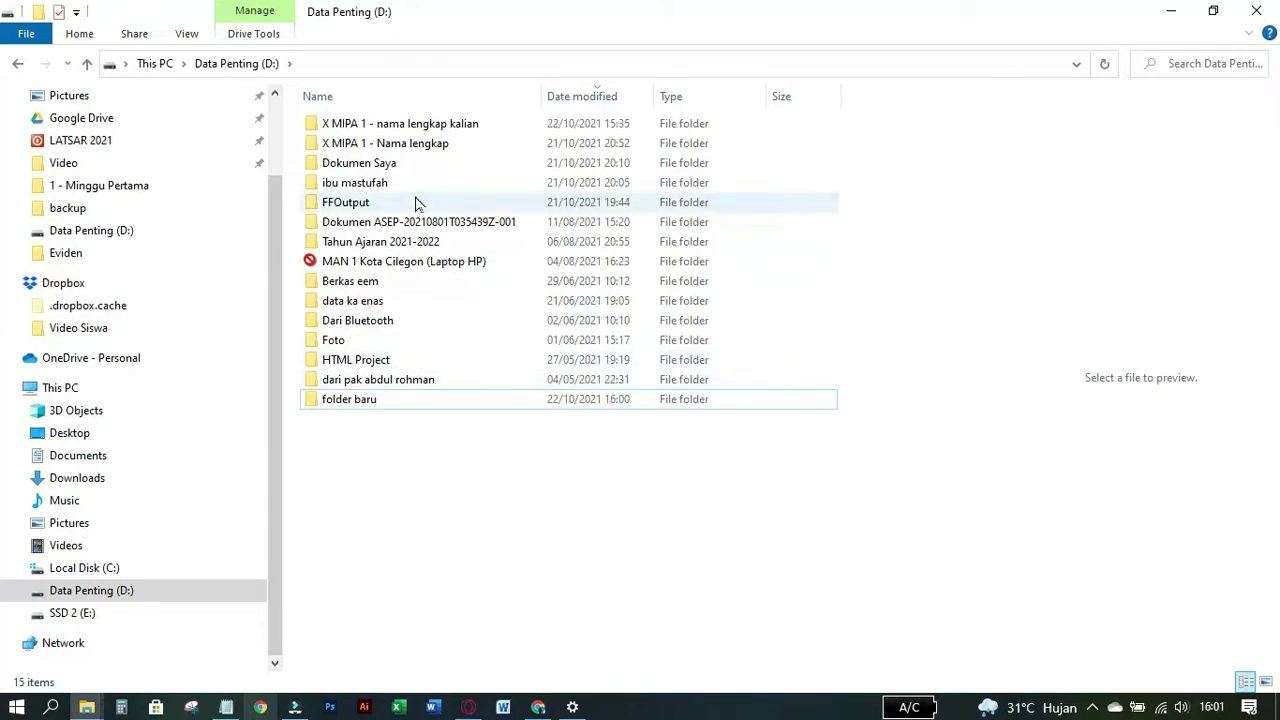
pyautogui.click(441, 126)
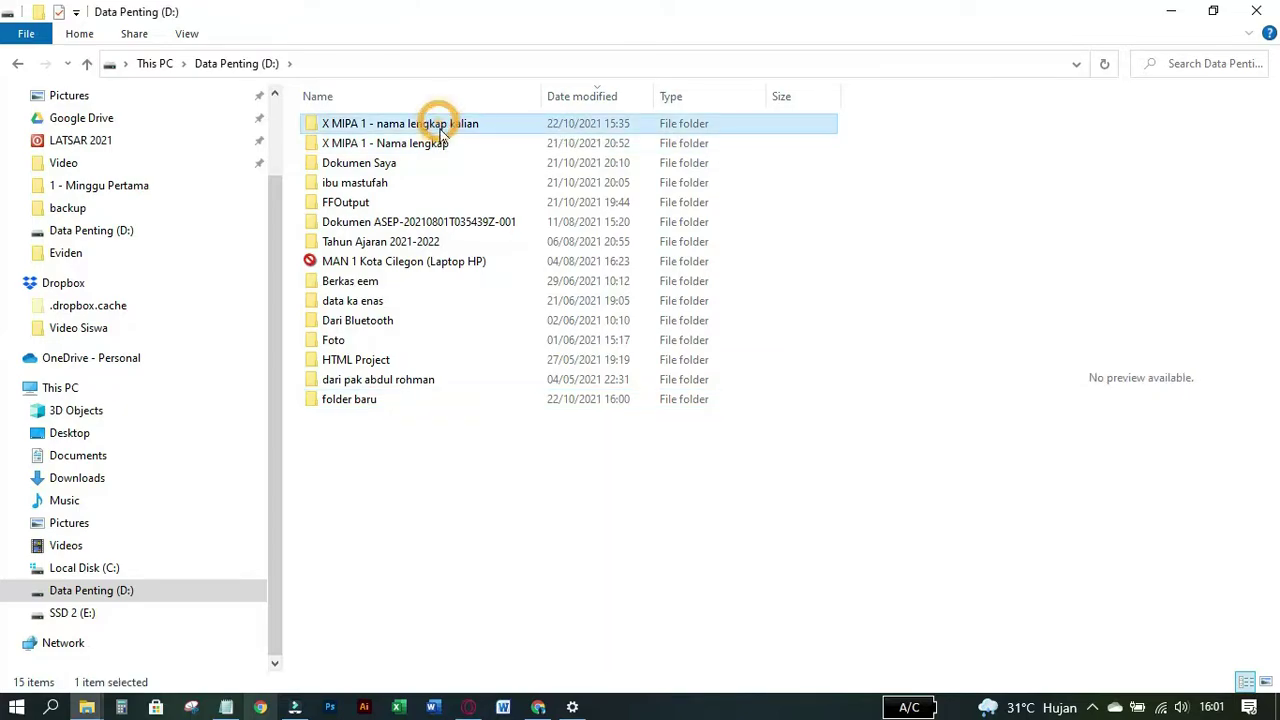
pyautogui.click(394, 401)
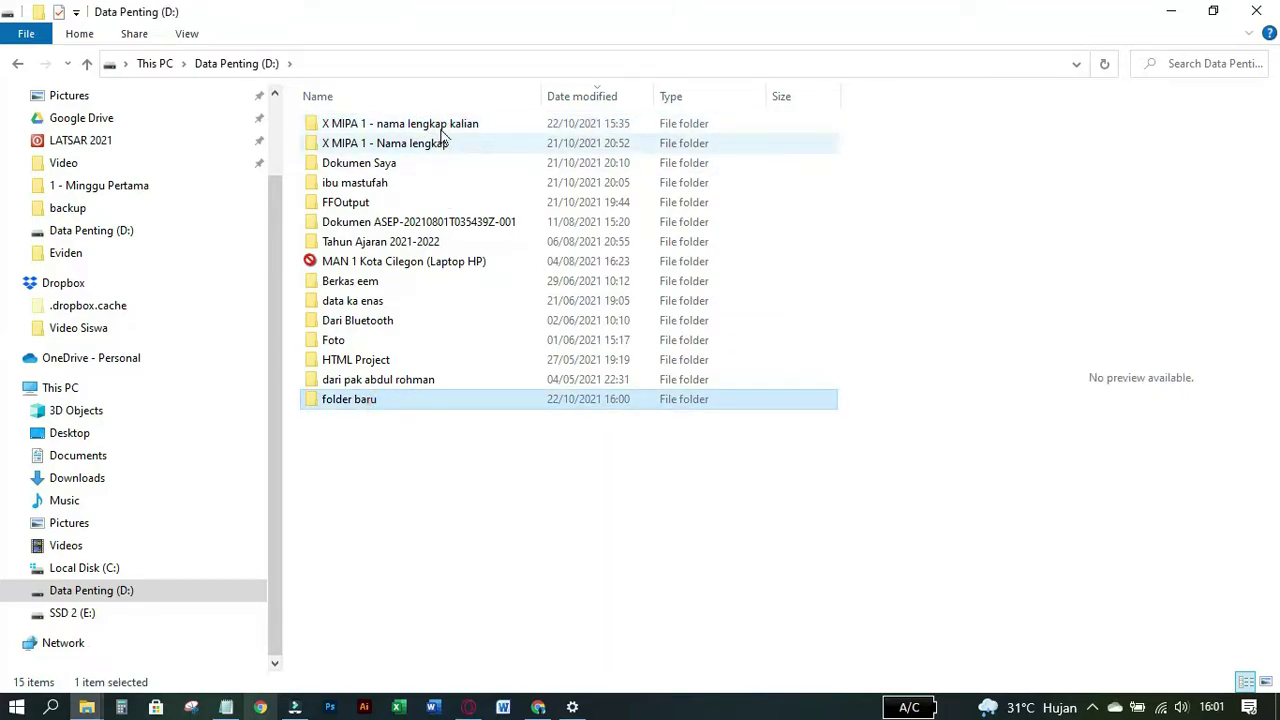
pyautogui.click(440, 126)
pyautogui.click(374, 402)
pyautogui.click(430, 518)
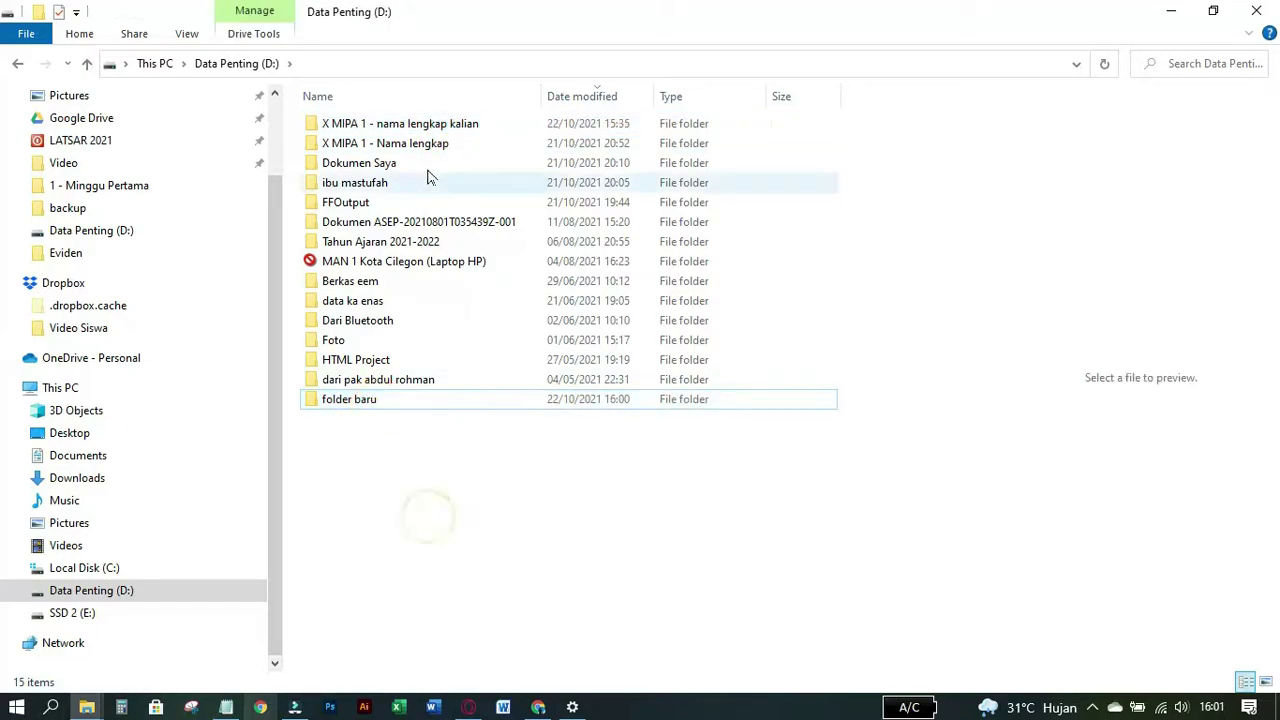
pyautogui.click(443, 125)
pyautogui.click(365, 401)
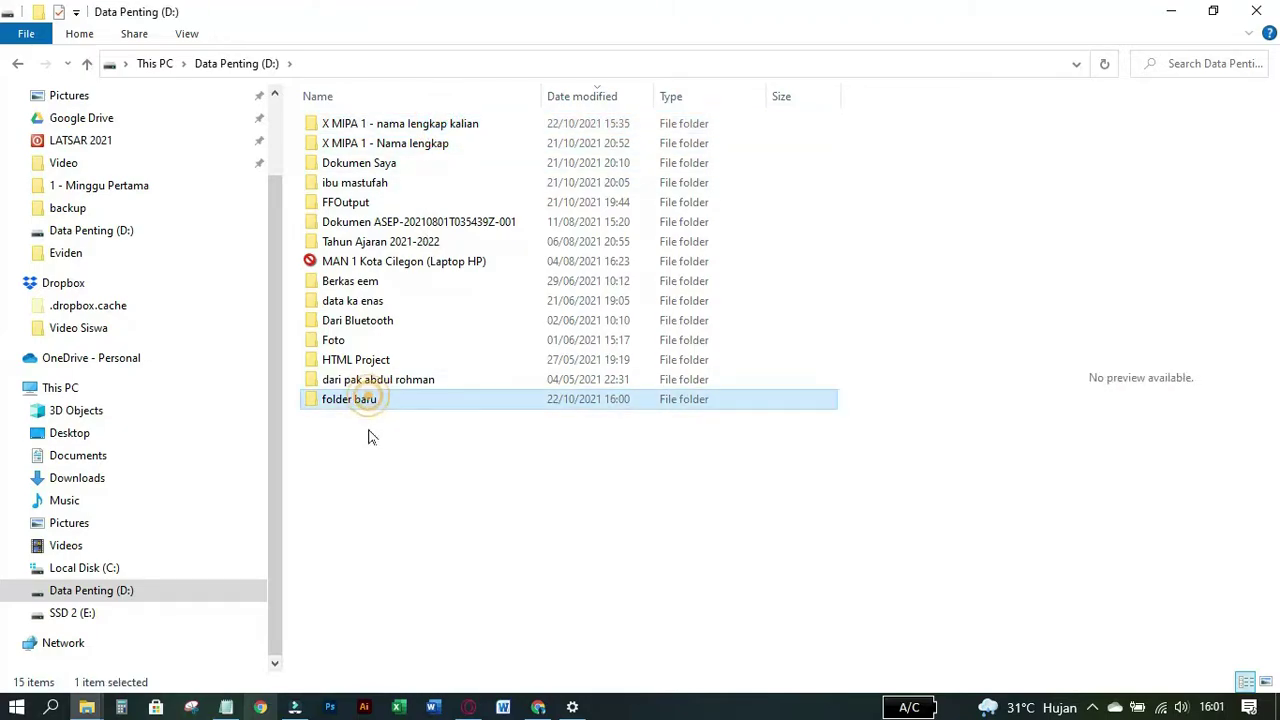
pyautogui.click(380, 474)
pyautogui.click(402, 126)
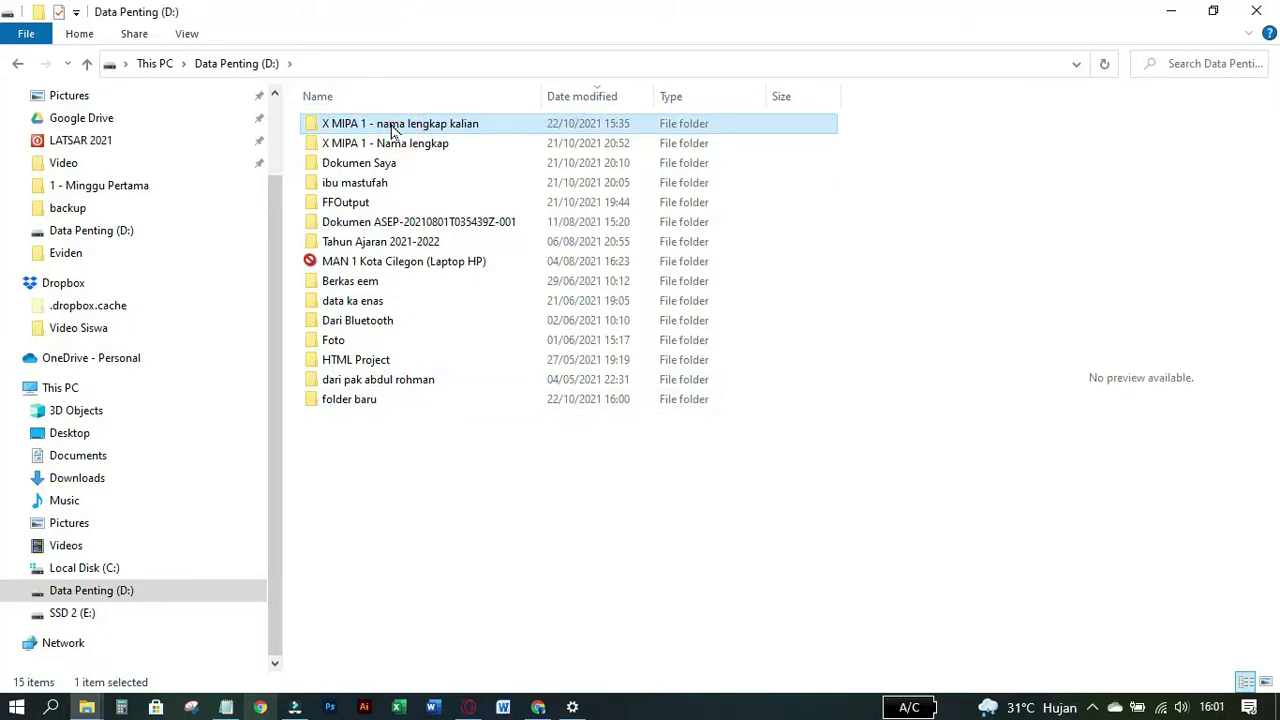
pyautogui.click(359, 403)
pyautogui.click(404, 443)
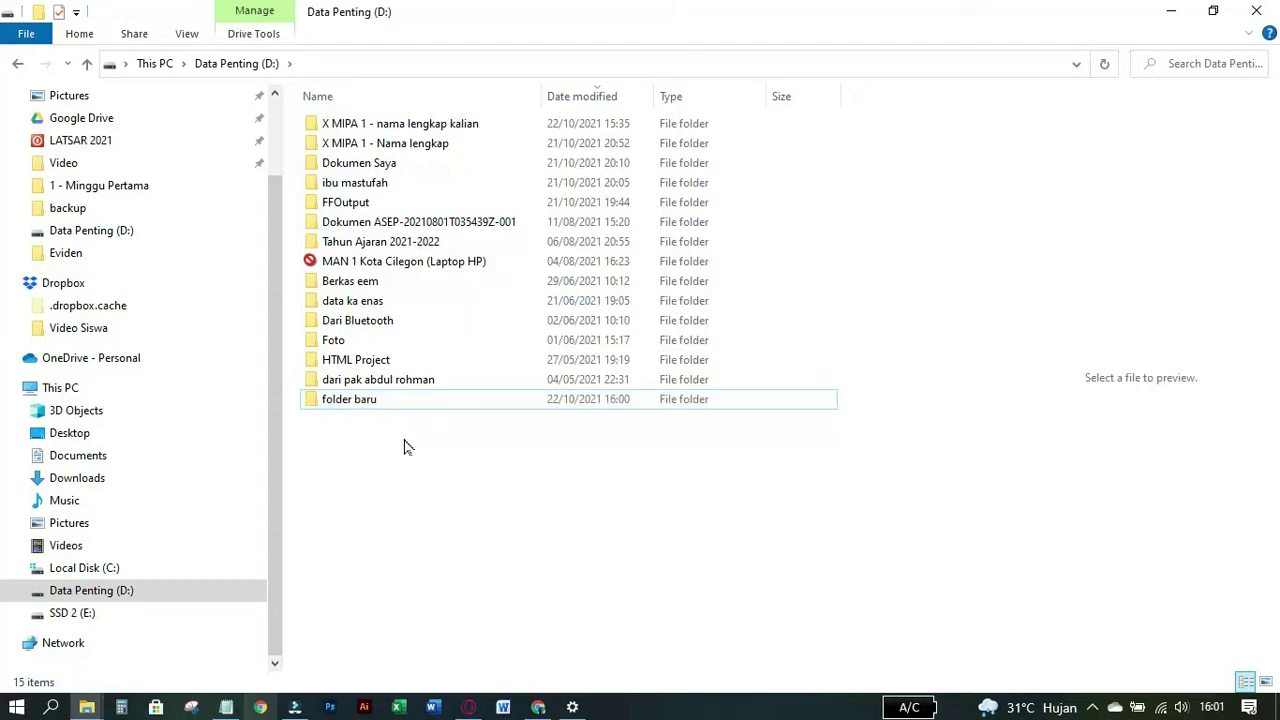
# Step: Move the folder "X MIPA 1 - nama lengkap kalian" on drive D into "folder baru"
pyautogui.click(404, 443)
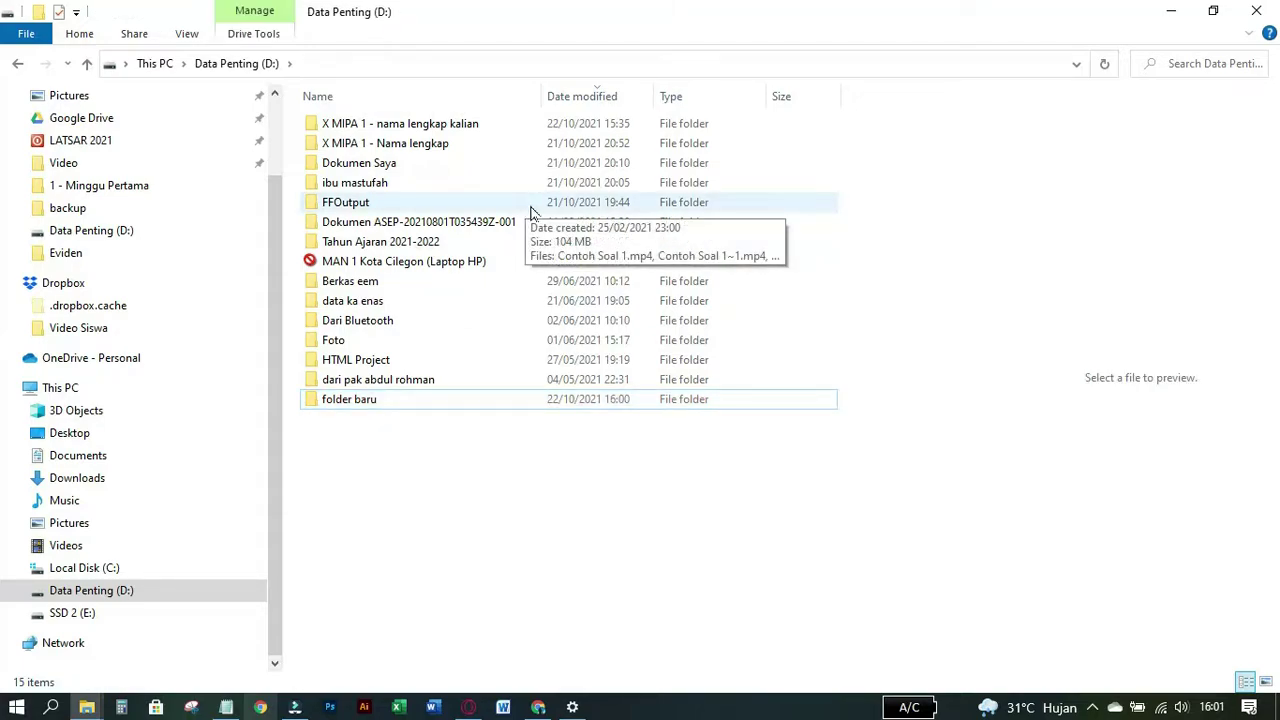
pyautogui.click(434, 437)
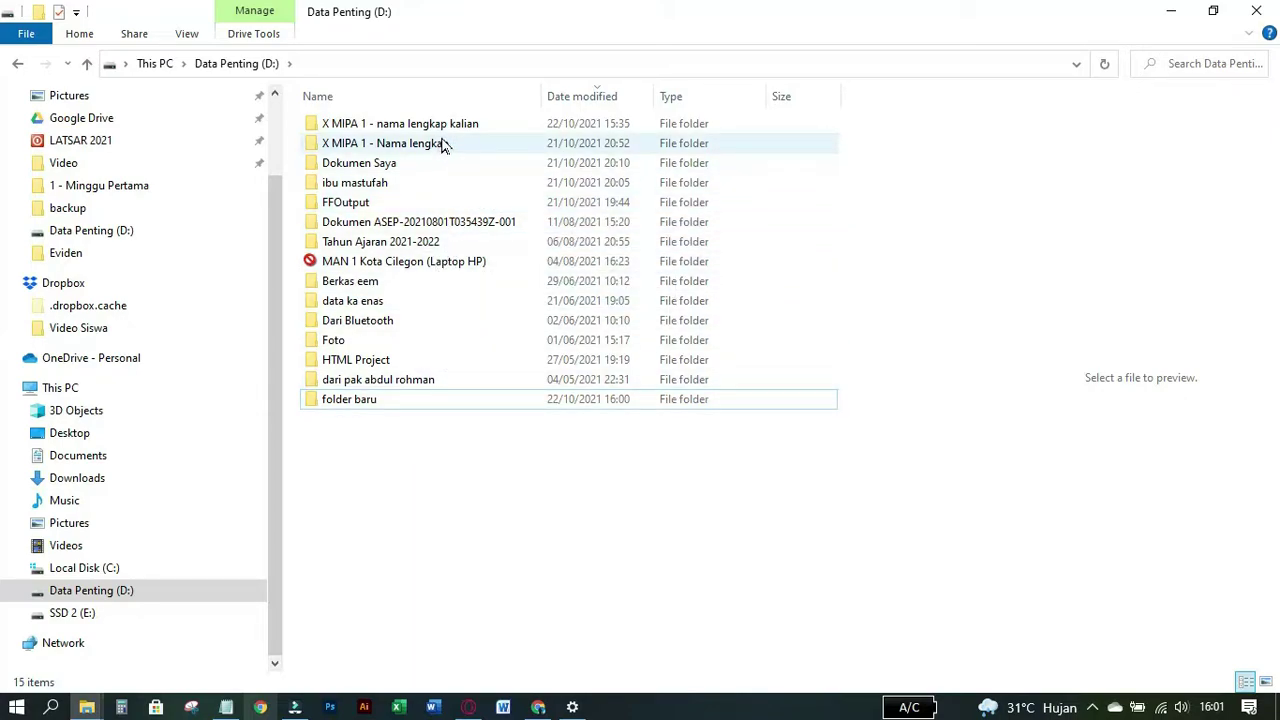
pyautogui.click(397, 131)
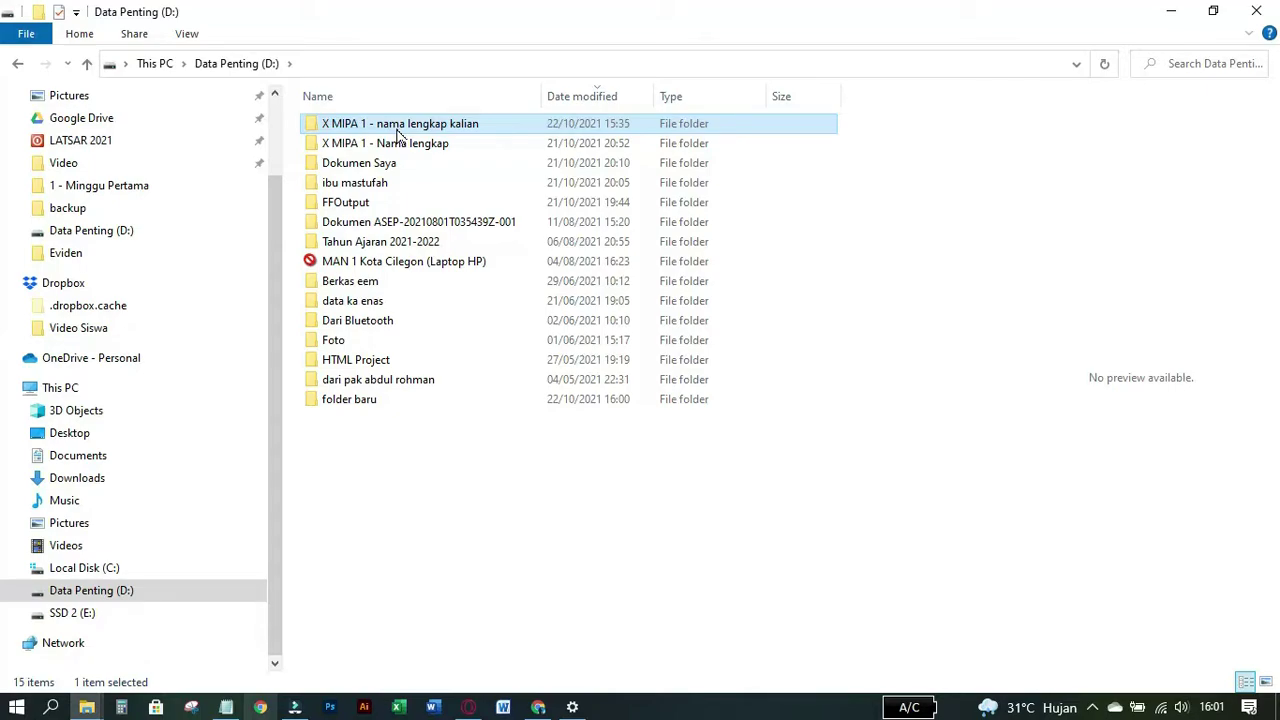
pyautogui.moveTo(398, 135); pyautogui.dragTo(348, 408)
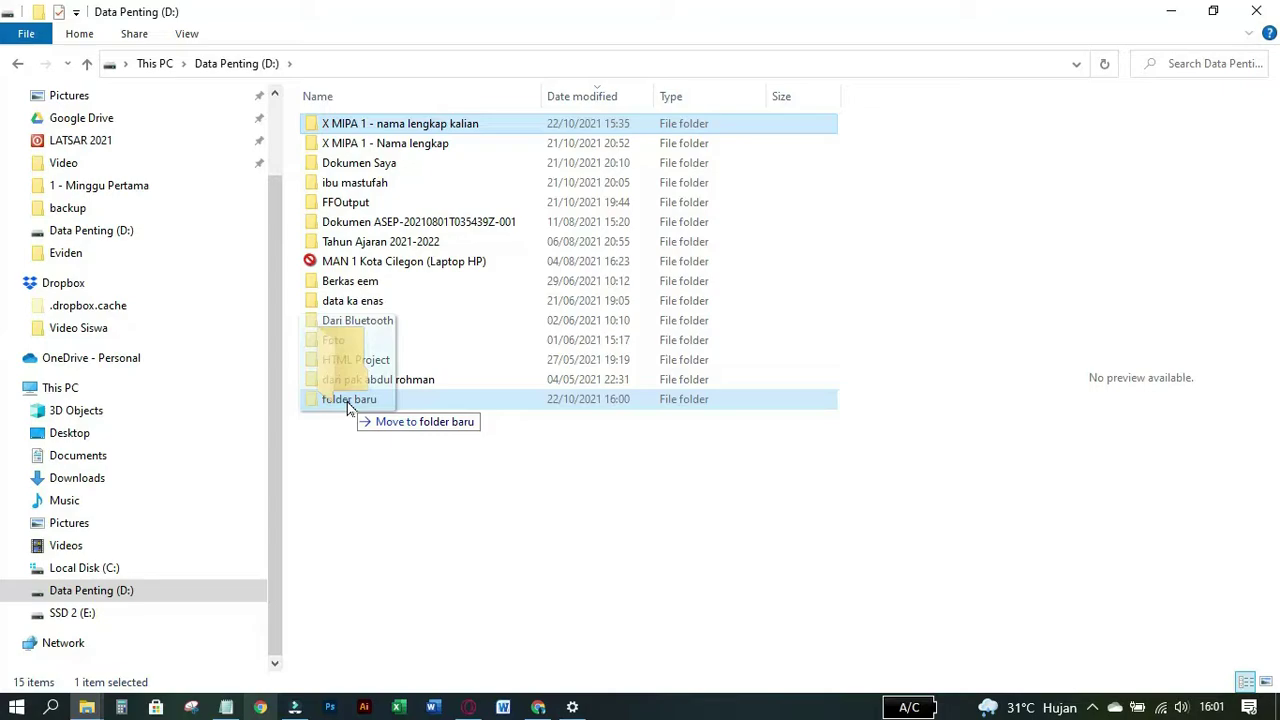
pyautogui.moveTo(347, 402); pyautogui.dragTo(347, 404)
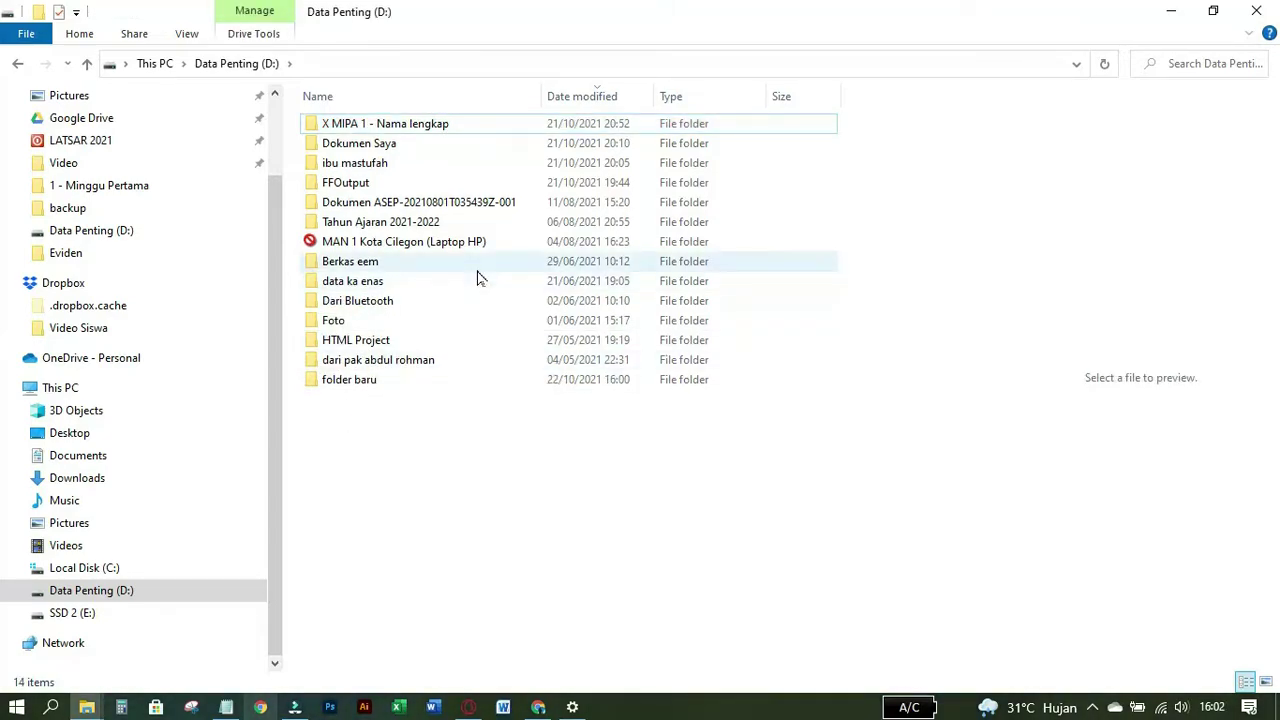
# Step: Open "folder baru" and check its contents for the moved folder "X MIPA 1 - nama lengkap kalian"
pyautogui.click(363, 384)
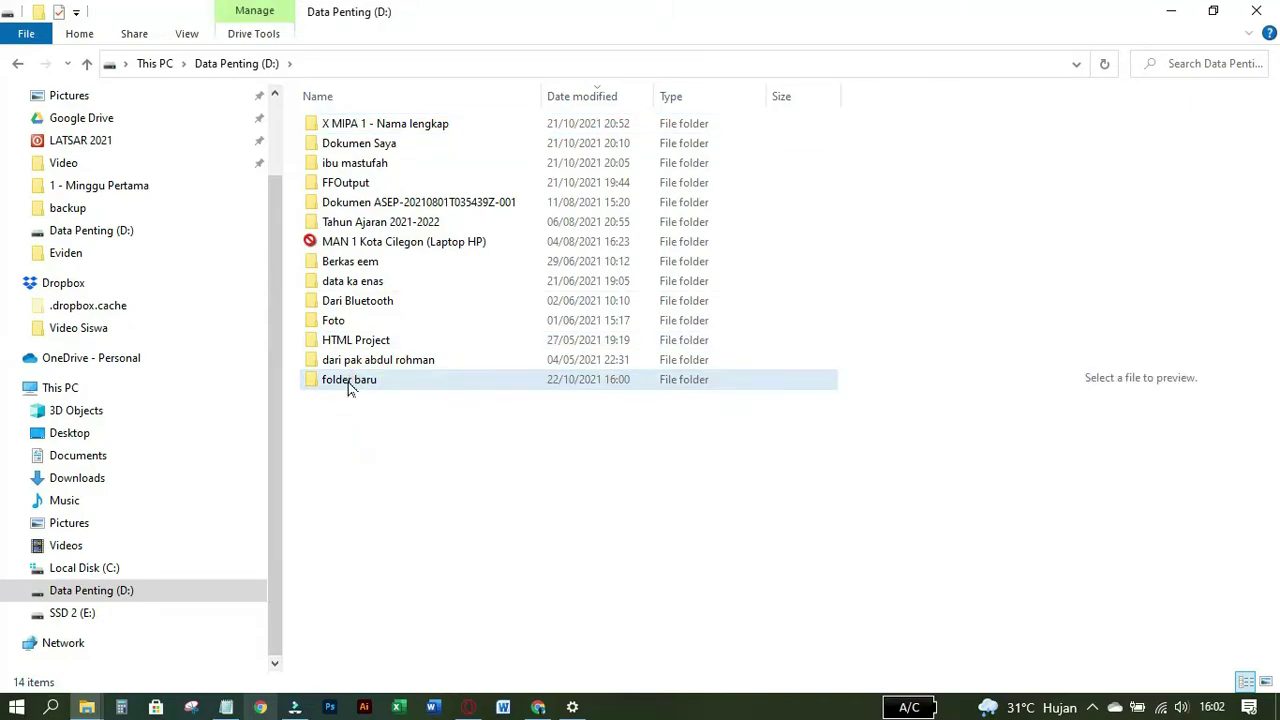
pyautogui.doubleClick(348, 384)
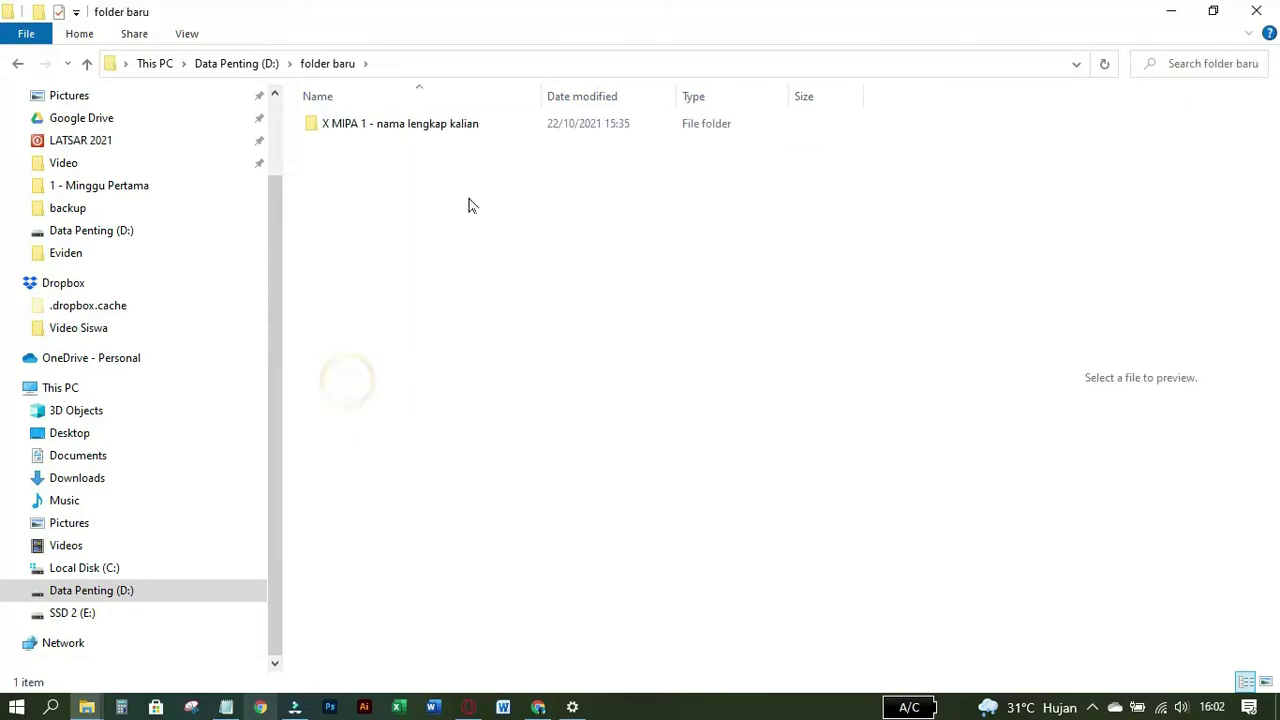
pyautogui.click(443, 124)
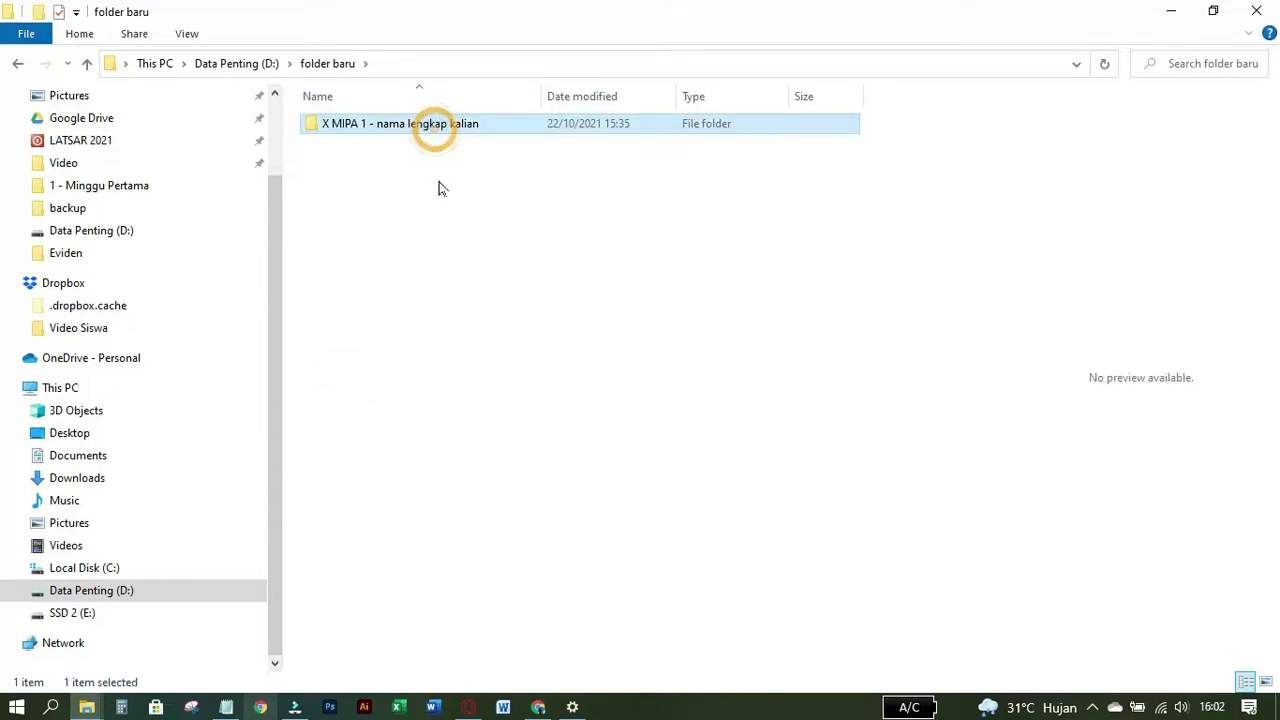
pyautogui.click(443, 195)
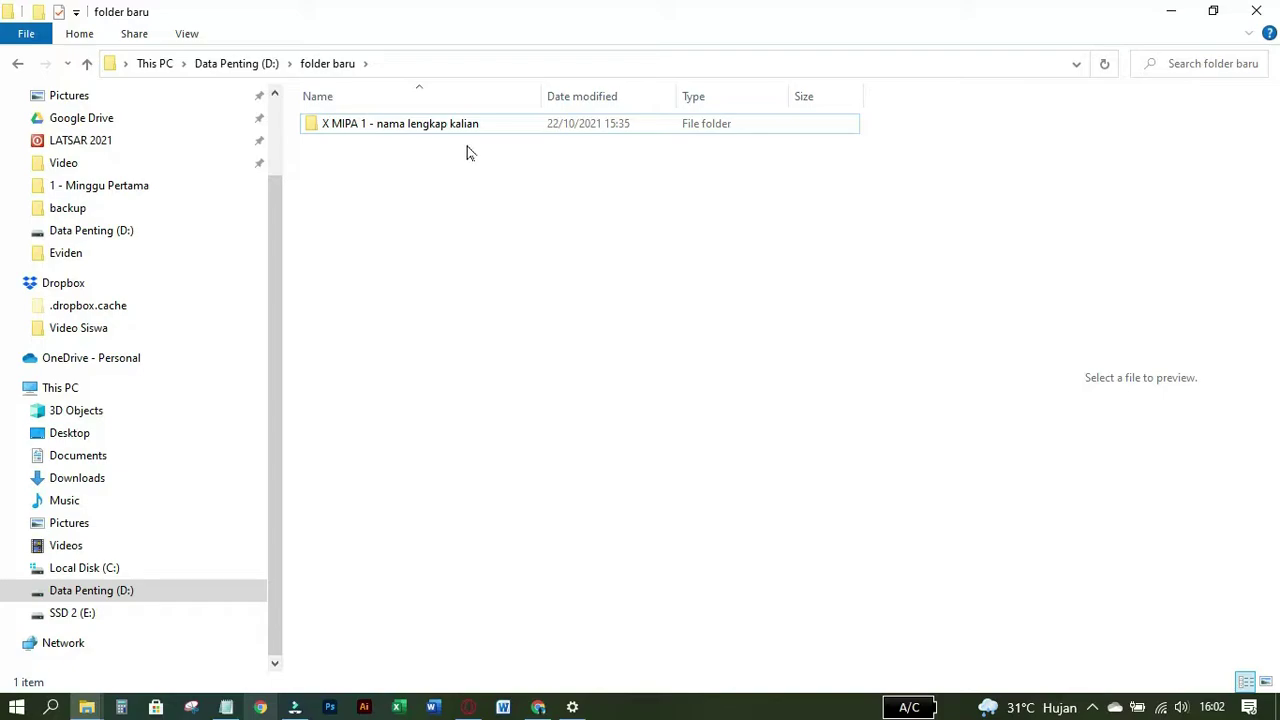
pyautogui.click(449, 280)
pyautogui.click(494, 245)
pyautogui.click(472, 210)
# Step: Cut the folder "X MIPA 1 - nama lengkap kalian" inside "folder baru"
pyautogui.click(418, 138)
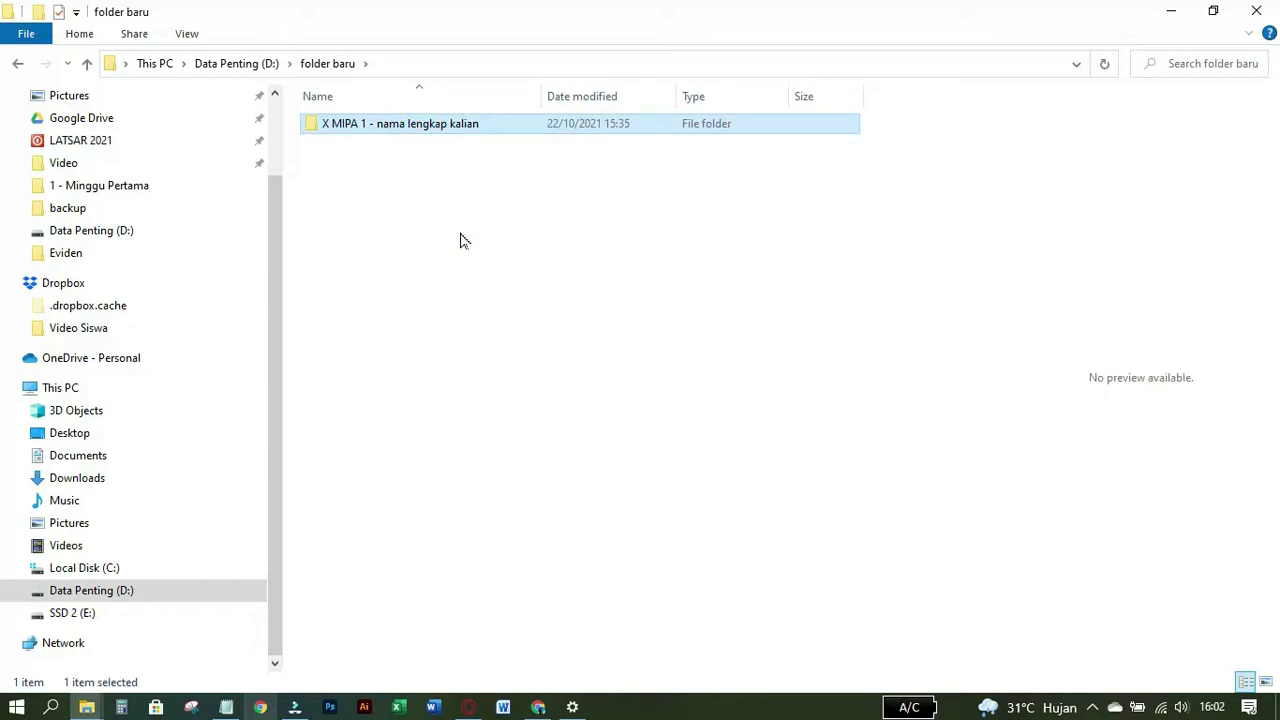
pyautogui.rightClick(461, 130)
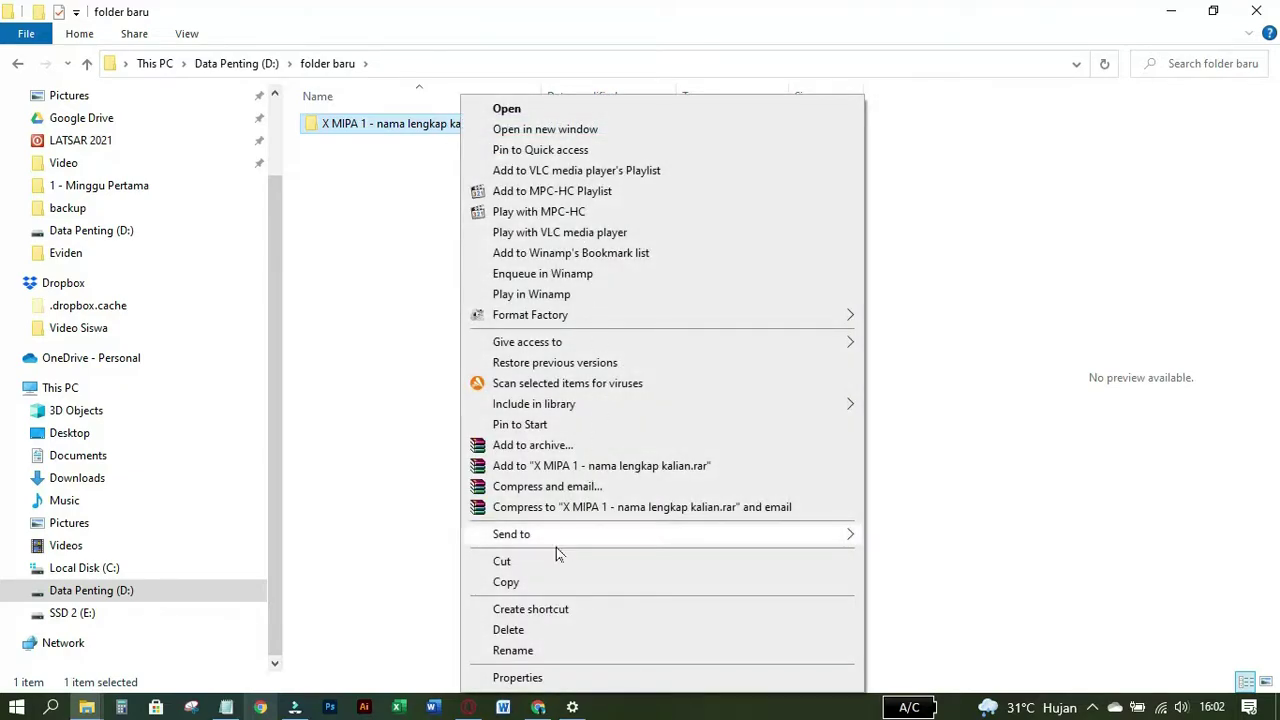
pyautogui.click(504, 563)
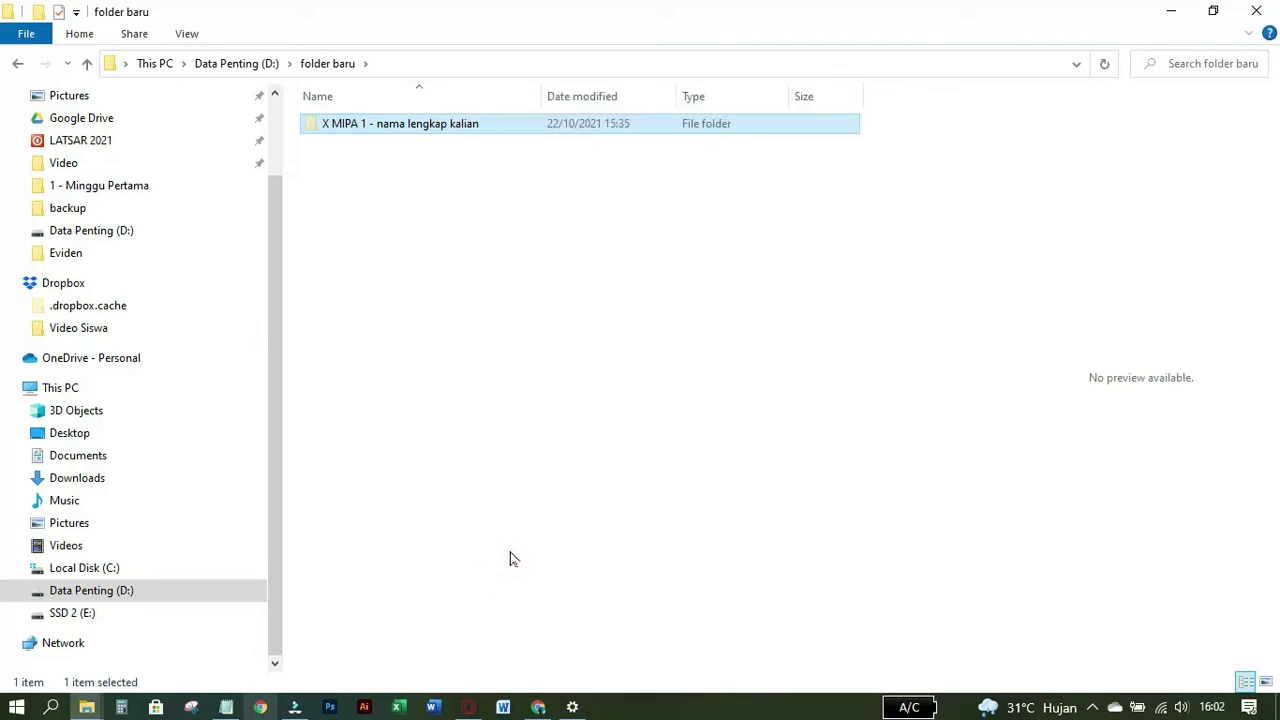
pyautogui.click(521, 479)
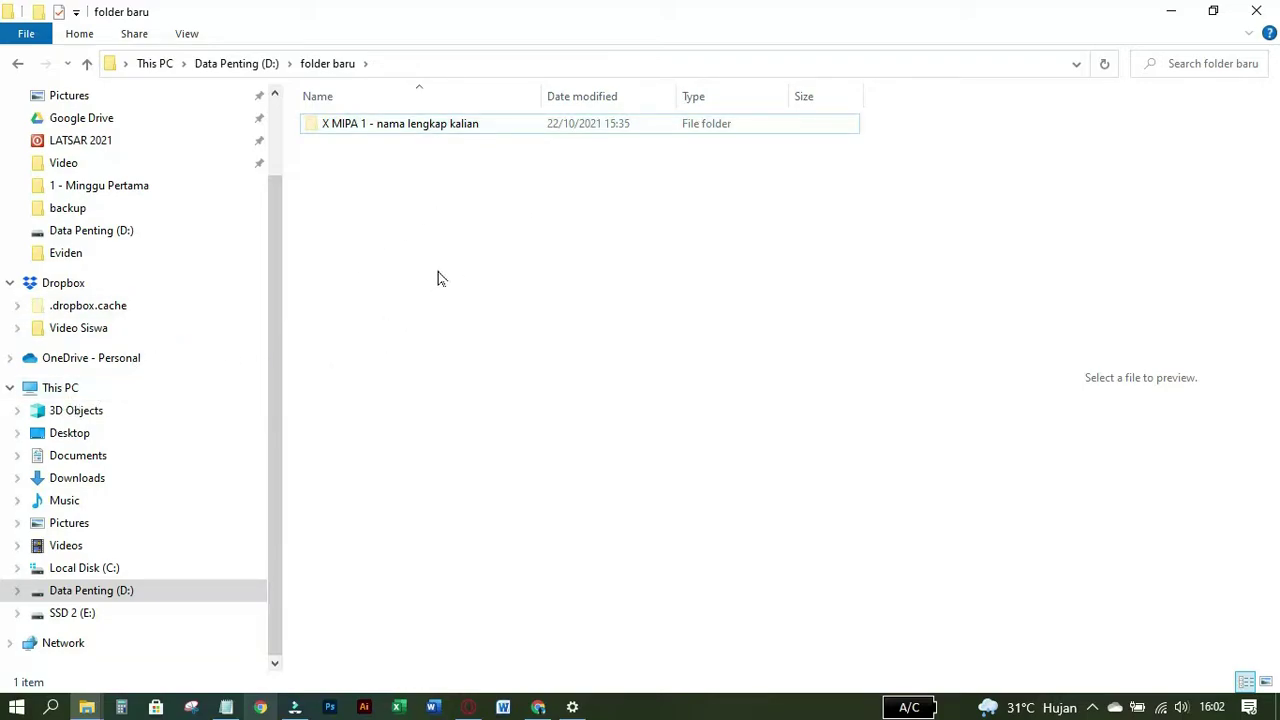
pyautogui.click(476, 130)
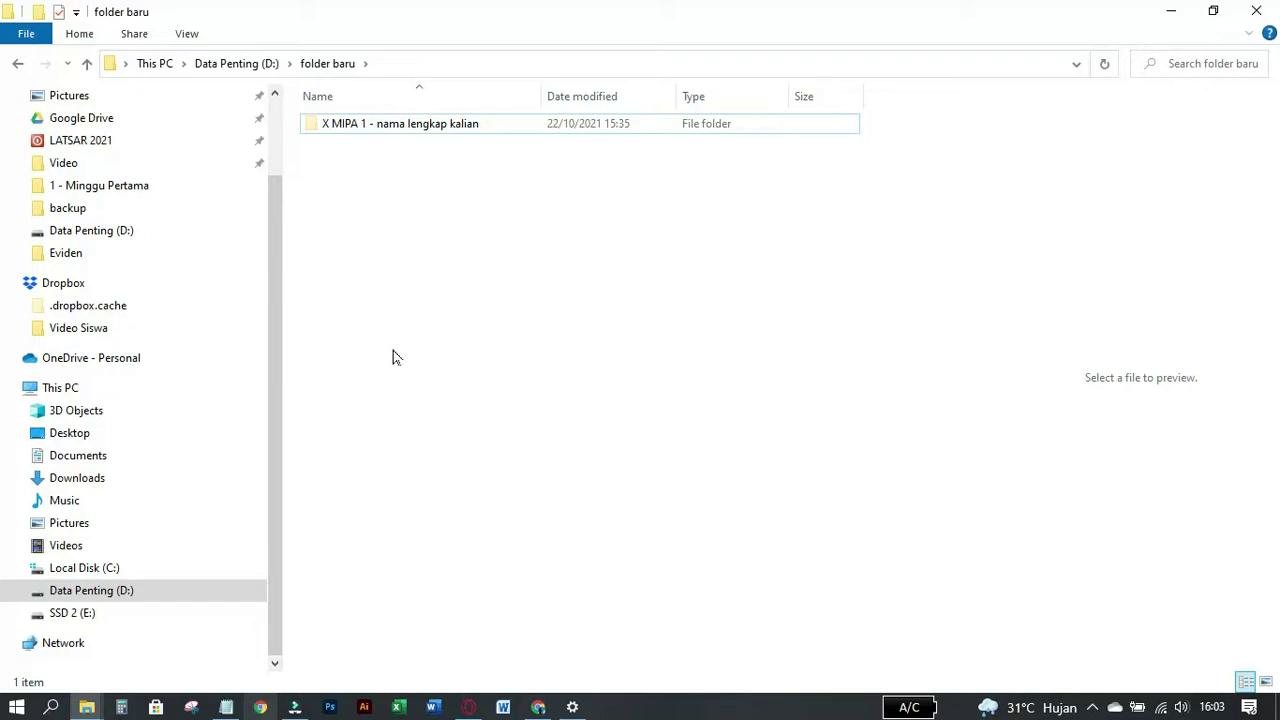
# Step: Go to drive Data Penting (D:) via This PC and paste the cut folder there
pyautogui.click(68, 392)
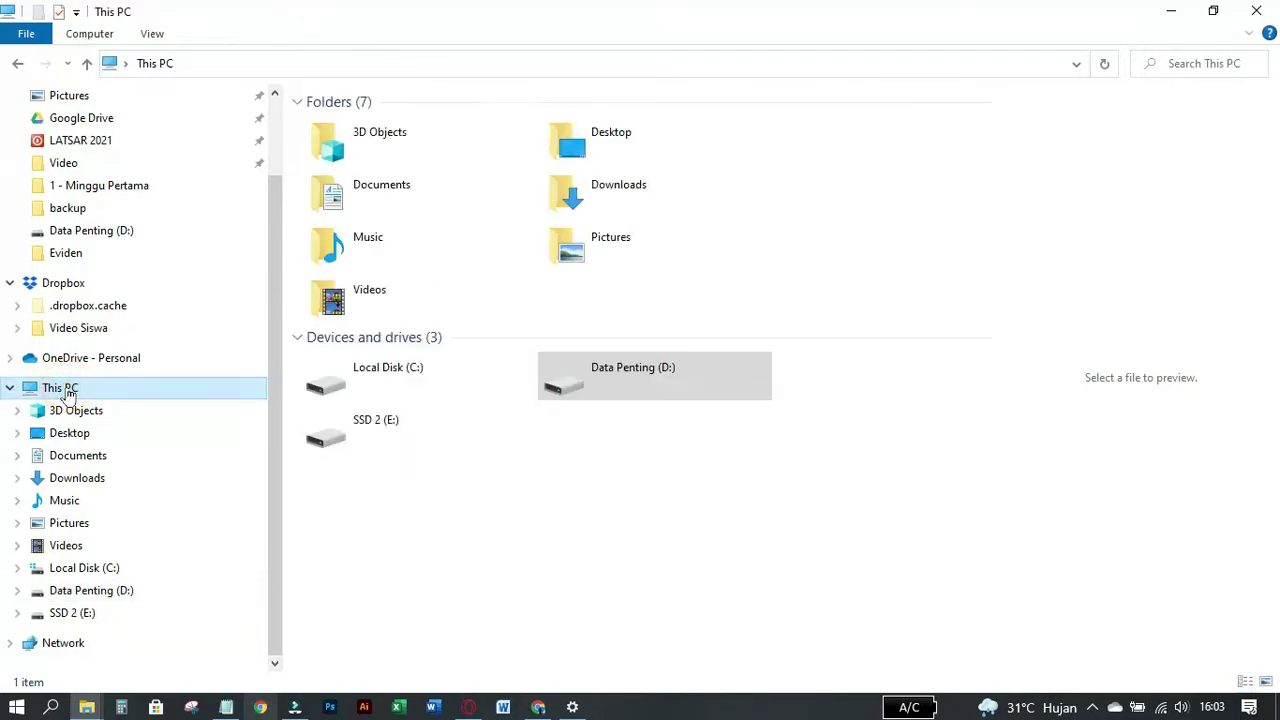
pyautogui.doubleClick(686, 394)
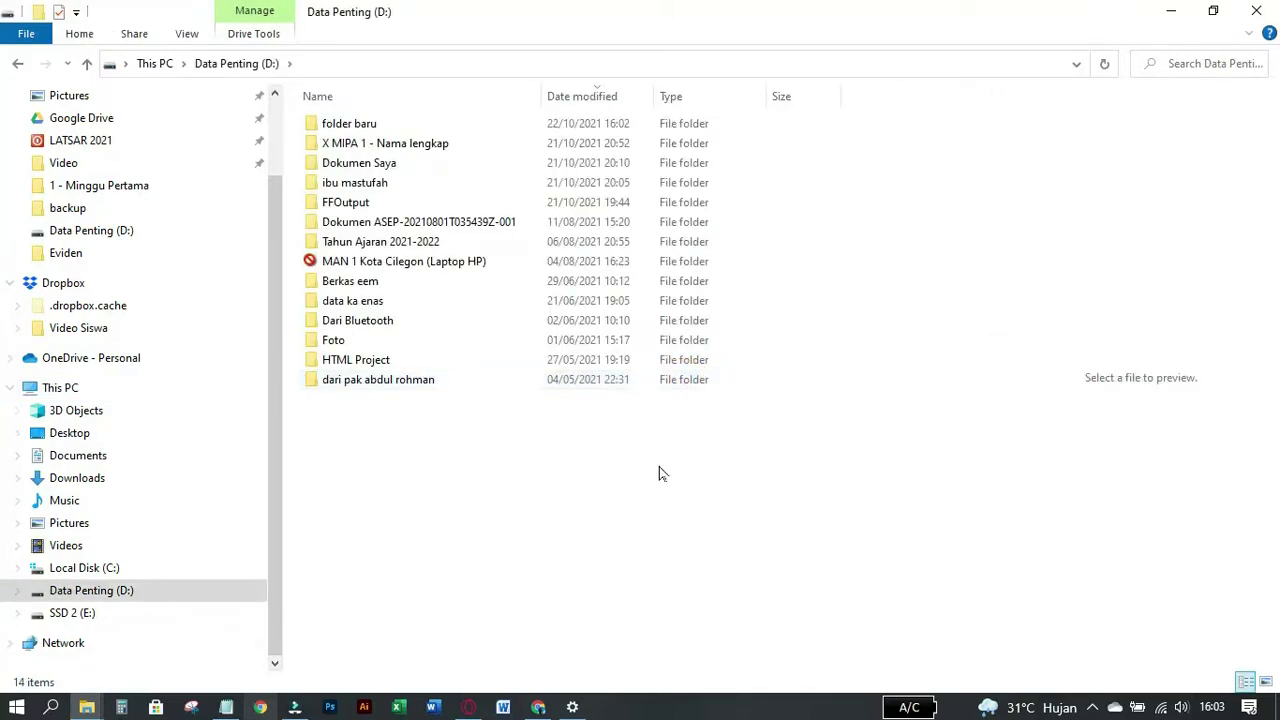
pyautogui.click(548, 456)
pyautogui.rightClick(522, 430)
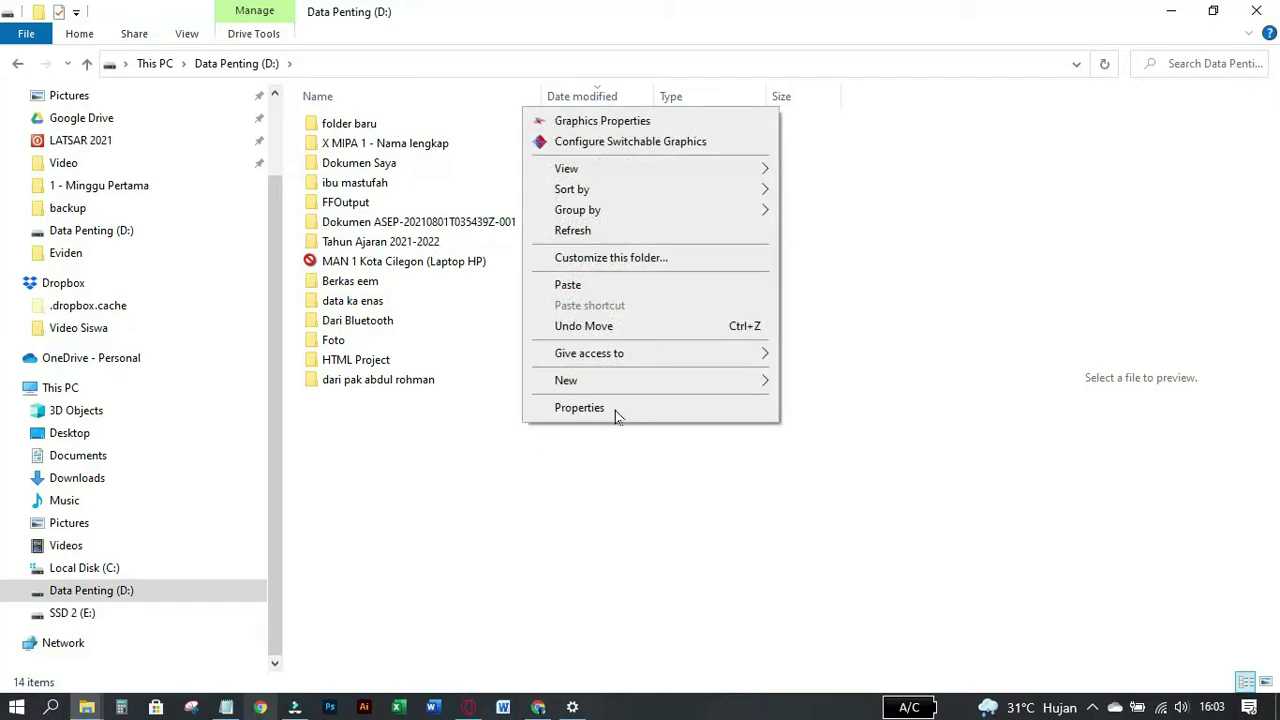
pyautogui.click(593, 288)
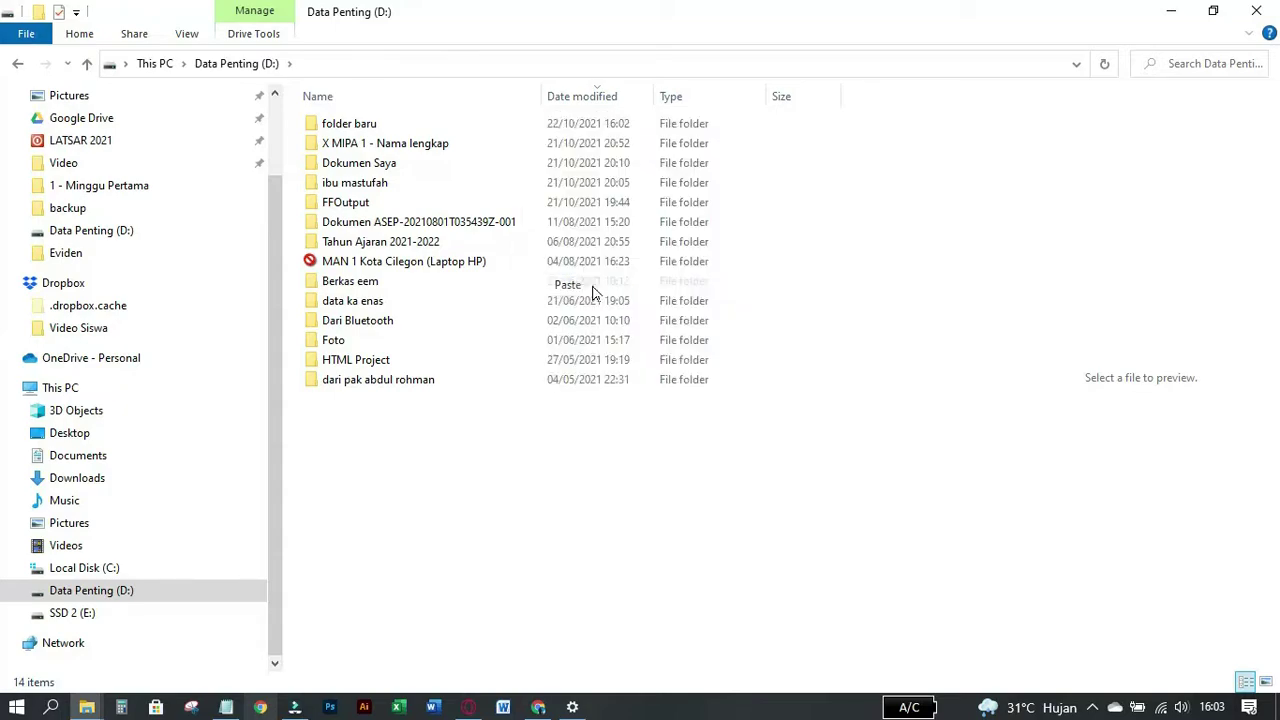
pyautogui.click(437, 404)
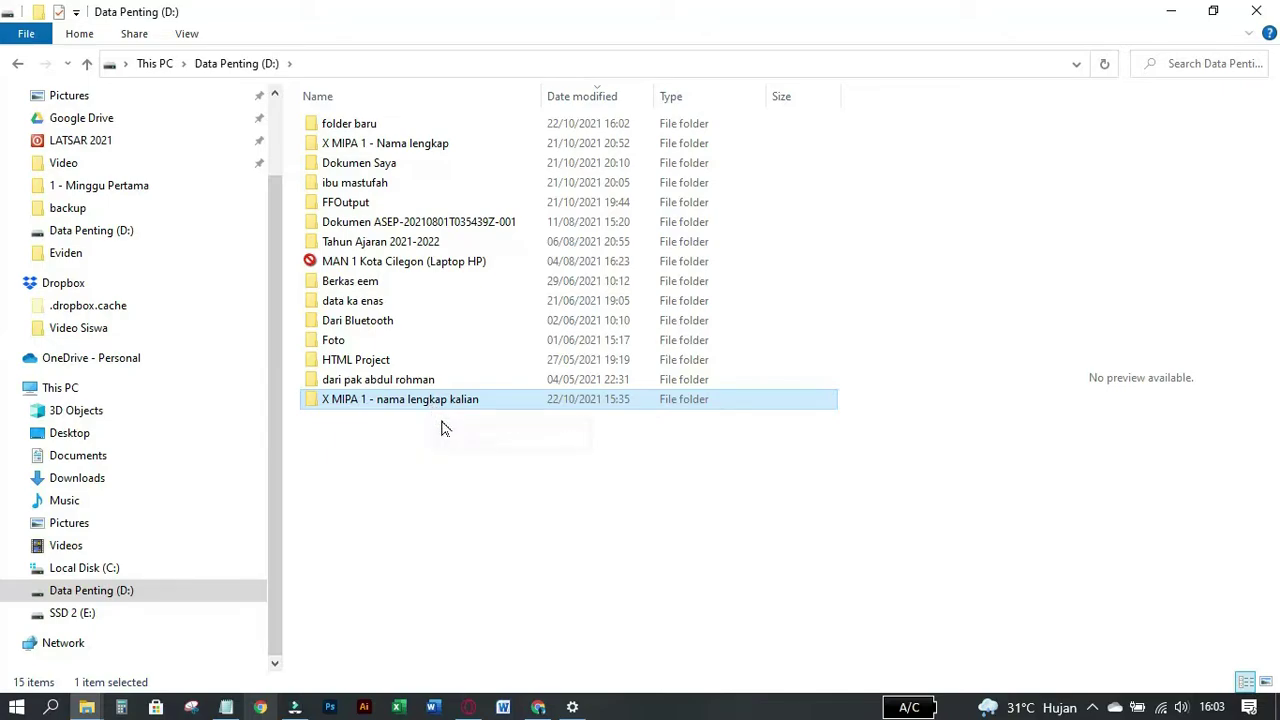
pyautogui.click(466, 455)
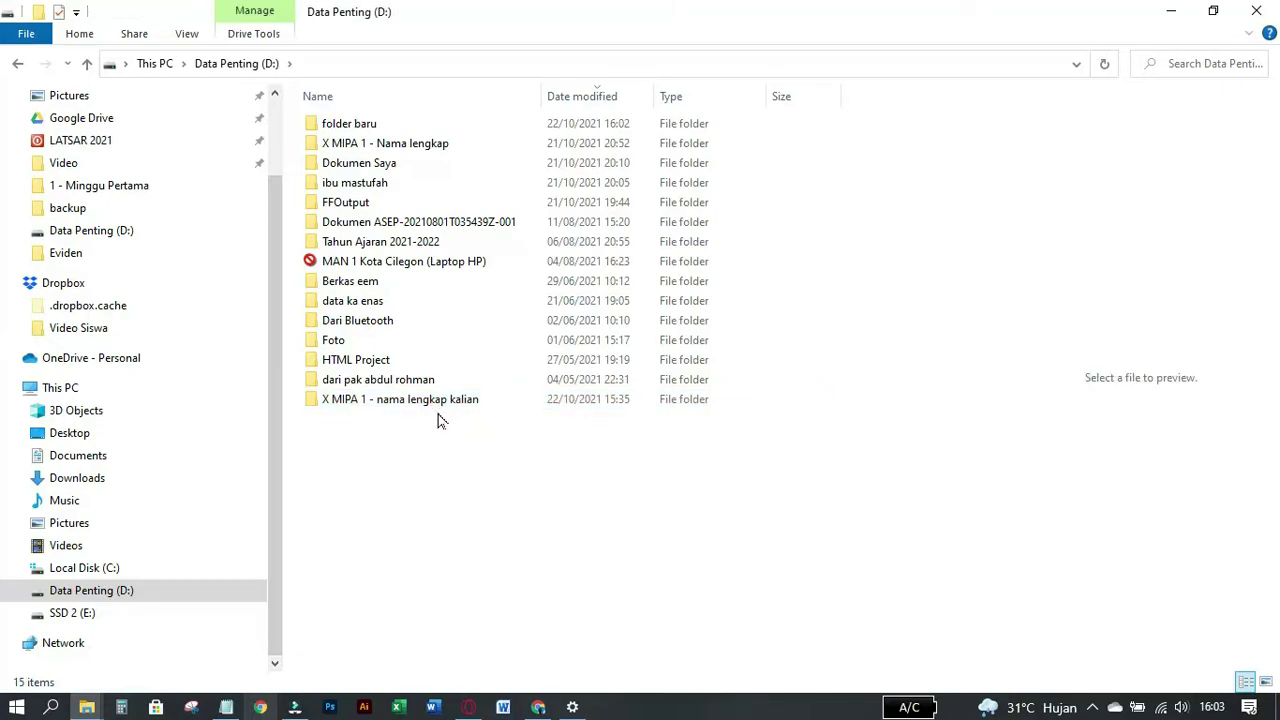
# Step: Point out the pasted folder "X MIPA 1 - nama lengkap kalian" in the drive D listing
pyautogui.click(444, 494)
pyautogui.click(459, 504)
pyautogui.click(472, 456)
pyautogui.click(429, 400)
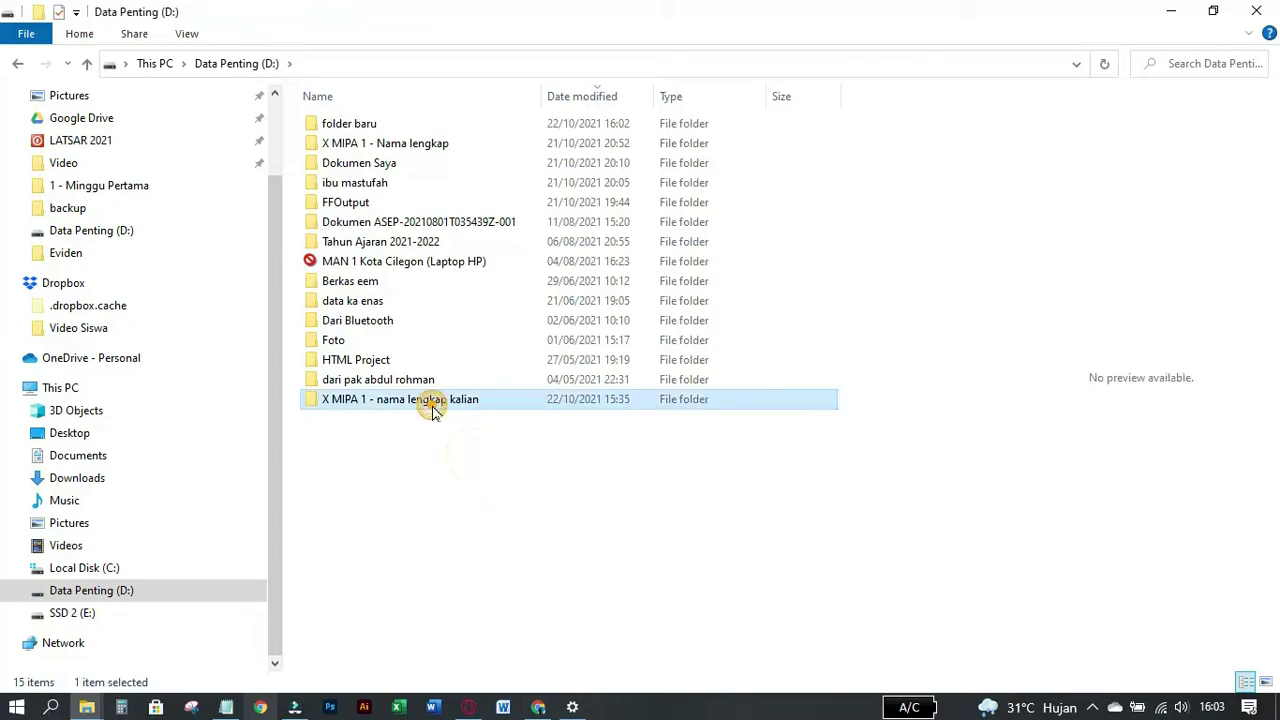
pyautogui.click(442, 505)
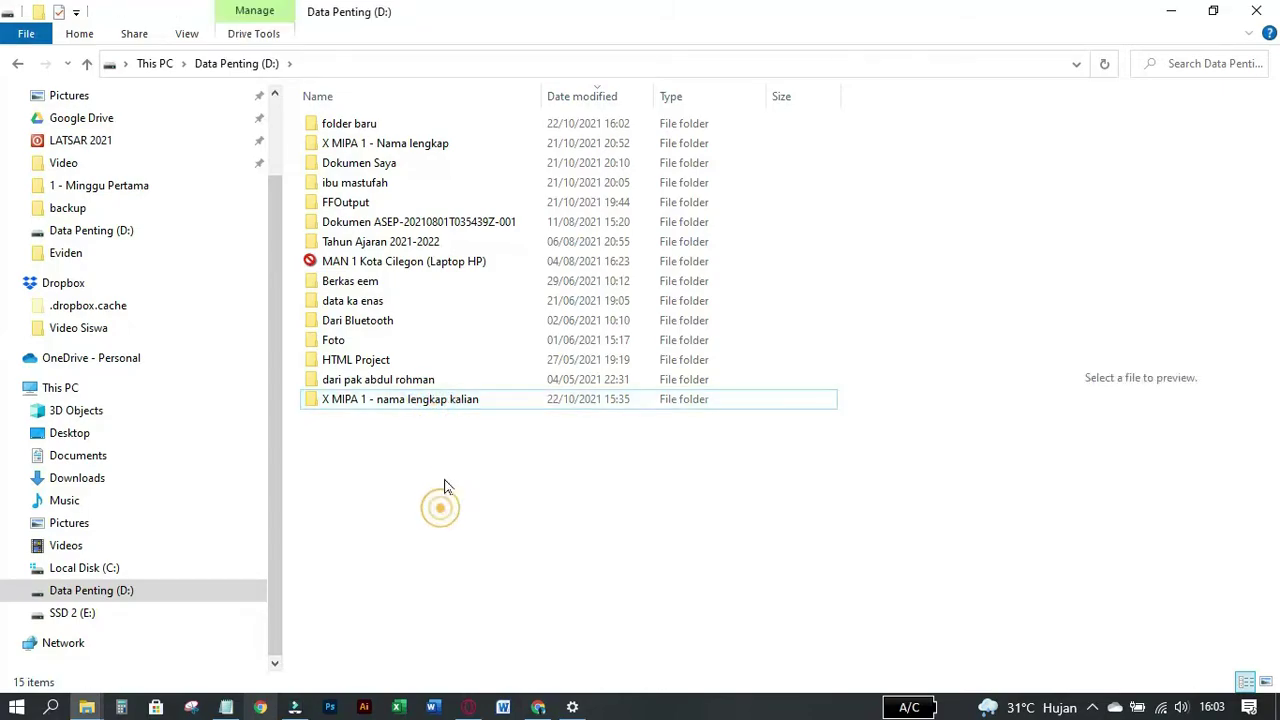
# Step: Check the contents of "folder baru", return to drive D and point out "X MIPA 1 - nama lengkap kalian" again
pyautogui.doubleClick(349, 127)
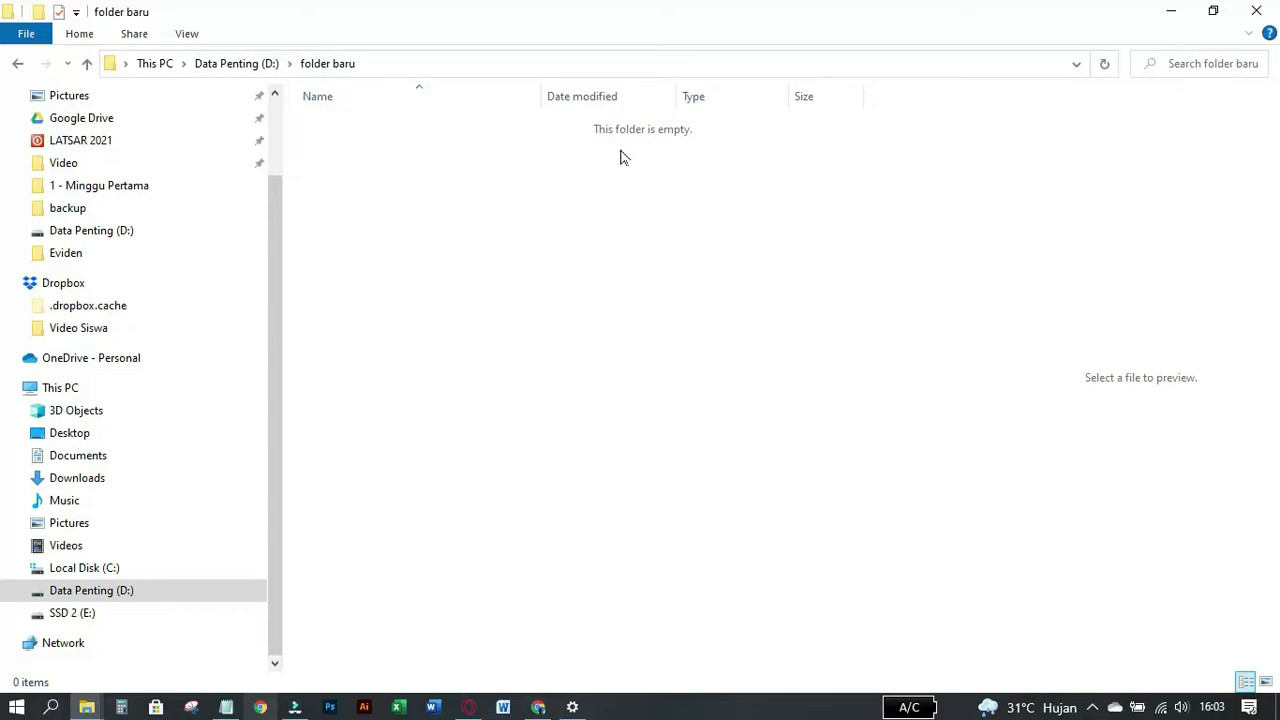
pyautogui.click(17, 66)
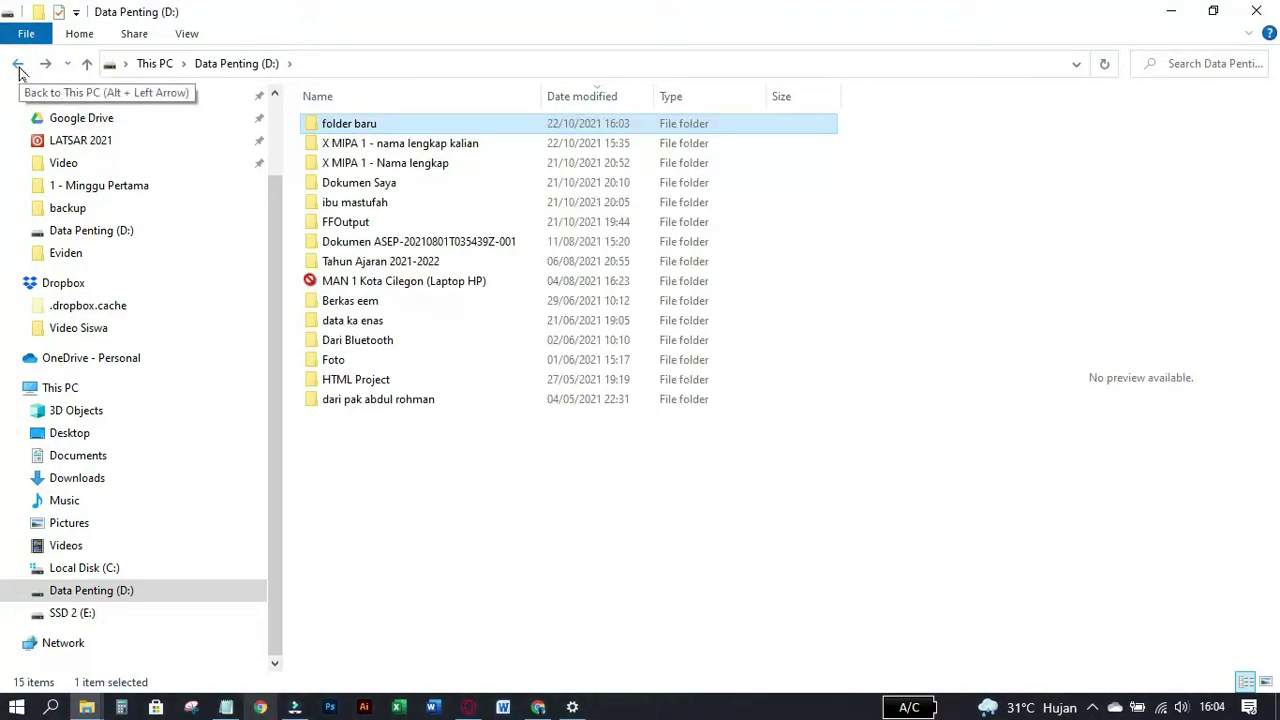
pyautogui.click(430, 472)
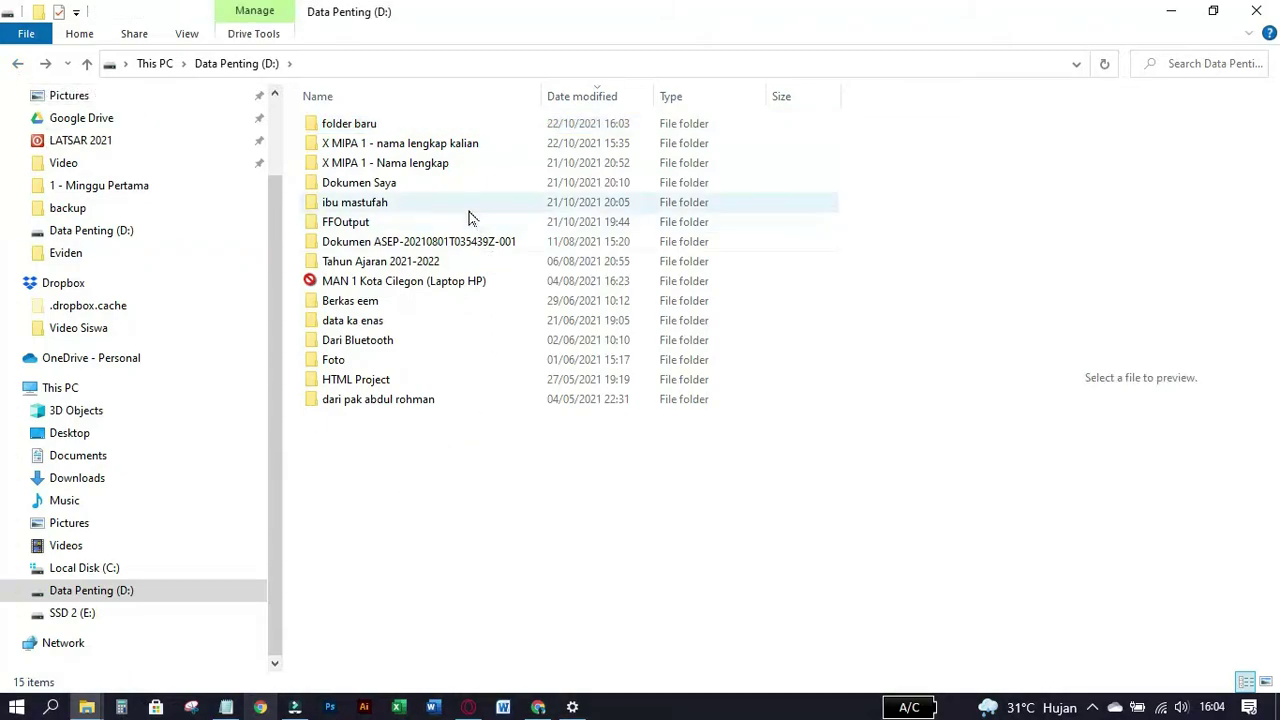
pyautogui.click(470, 143)
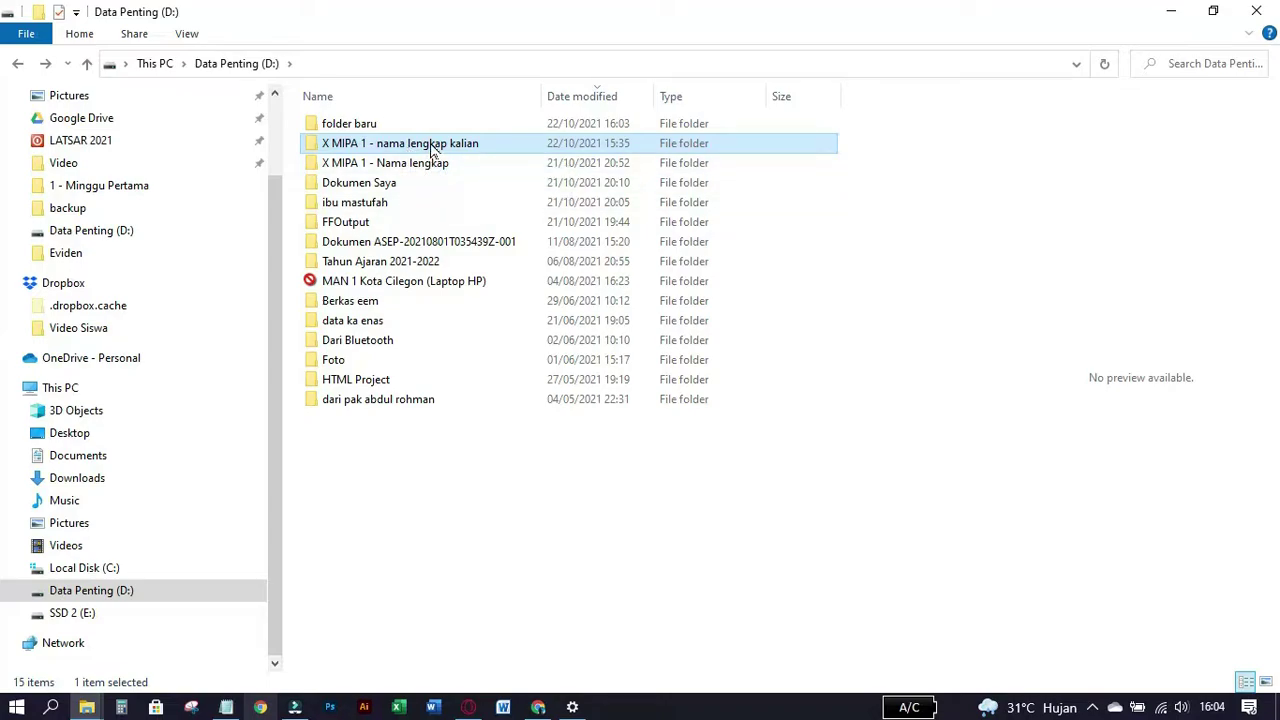
pyautogui.click(583, 540)
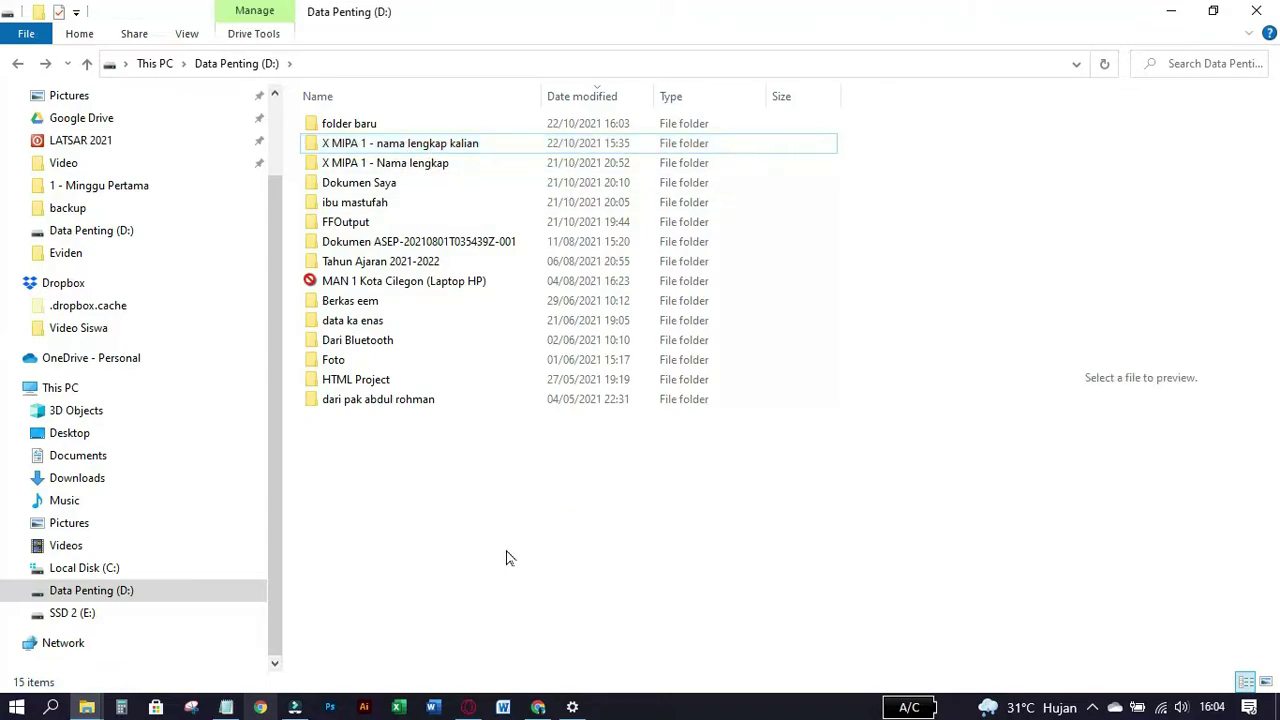
# Step: Switch to folder.txt in Notepad and review item 7, "mengcopy folder"
pyautogui.click(405, 565)
pyautogui.click(226, 707)
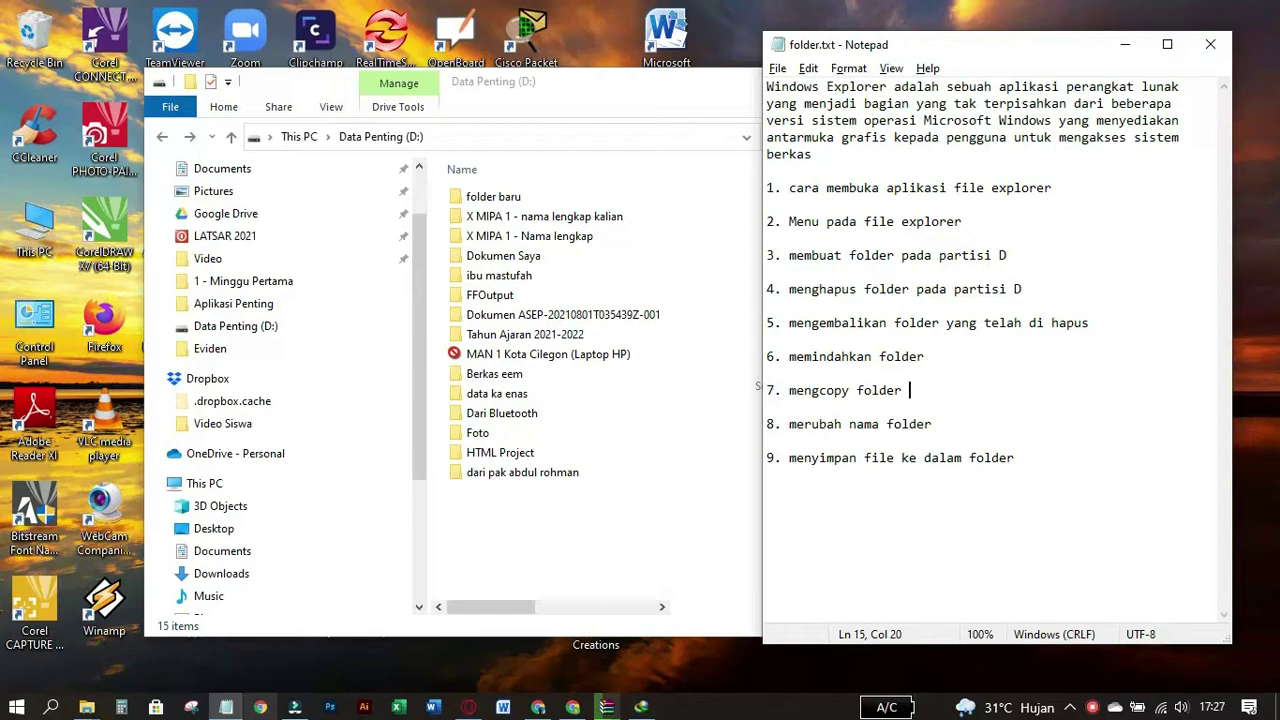
pyautogui.click(950, 403)
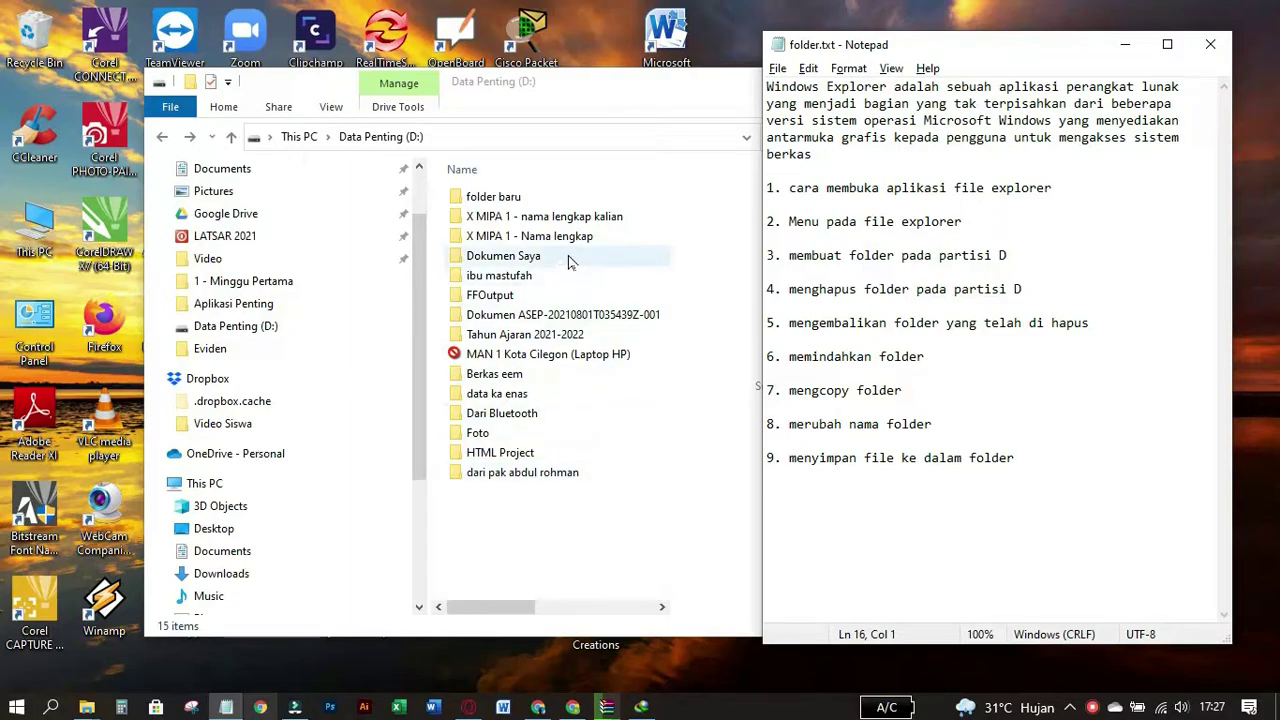
# Step: In File Explorer, copy the folder "X MIPA 1 - nama lengkap kalian" from drive Data Penting (D:)
pyautogui.click(587, 222)
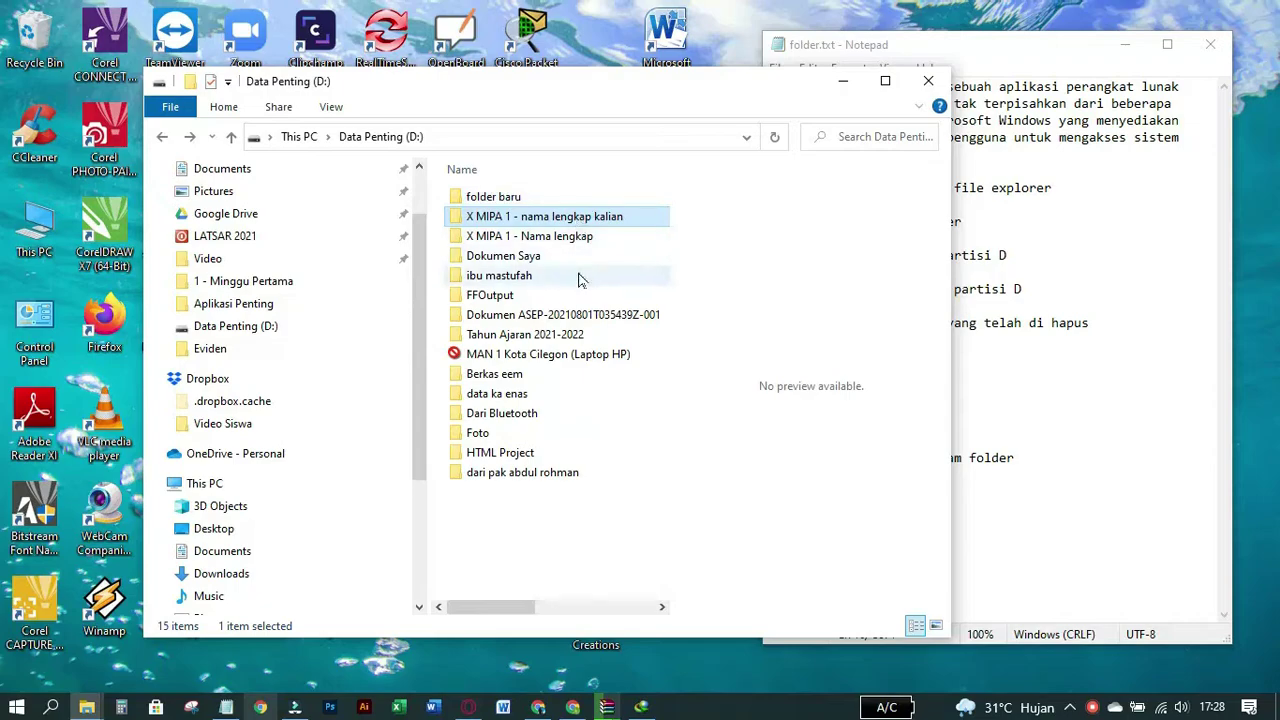
pyautogui.click(550, 256)
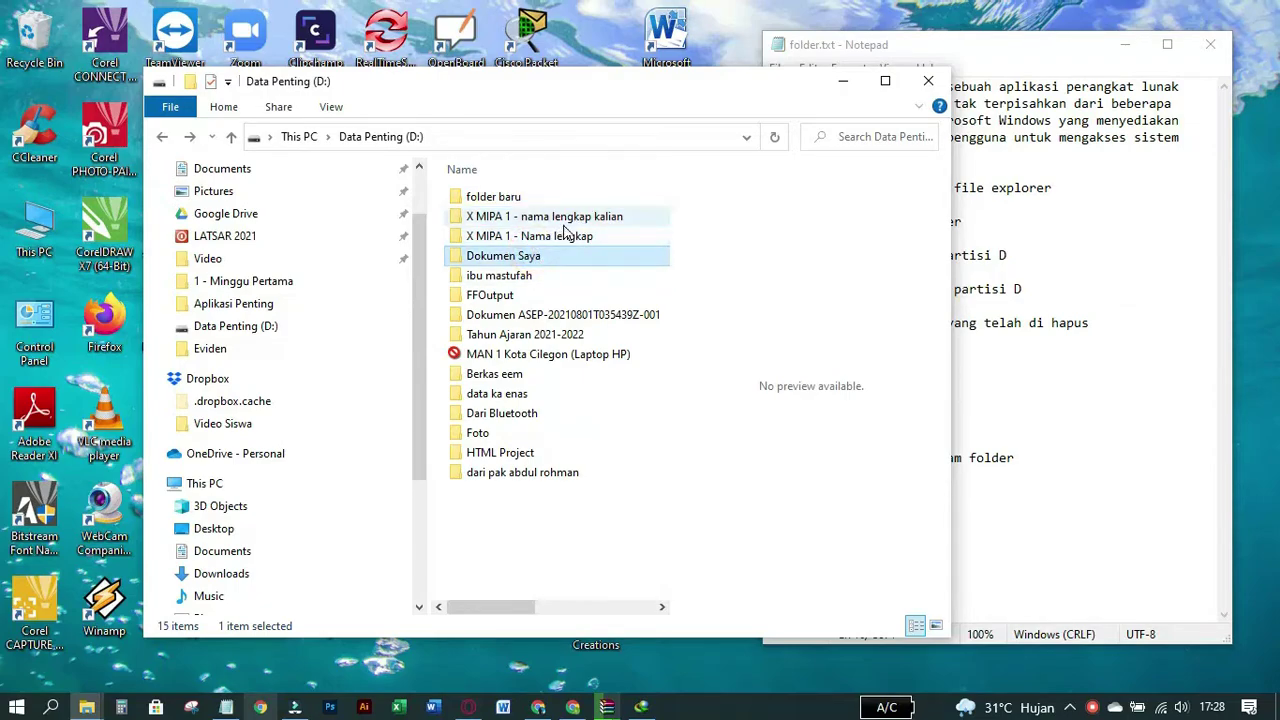
pyautogui.click(563, 220)
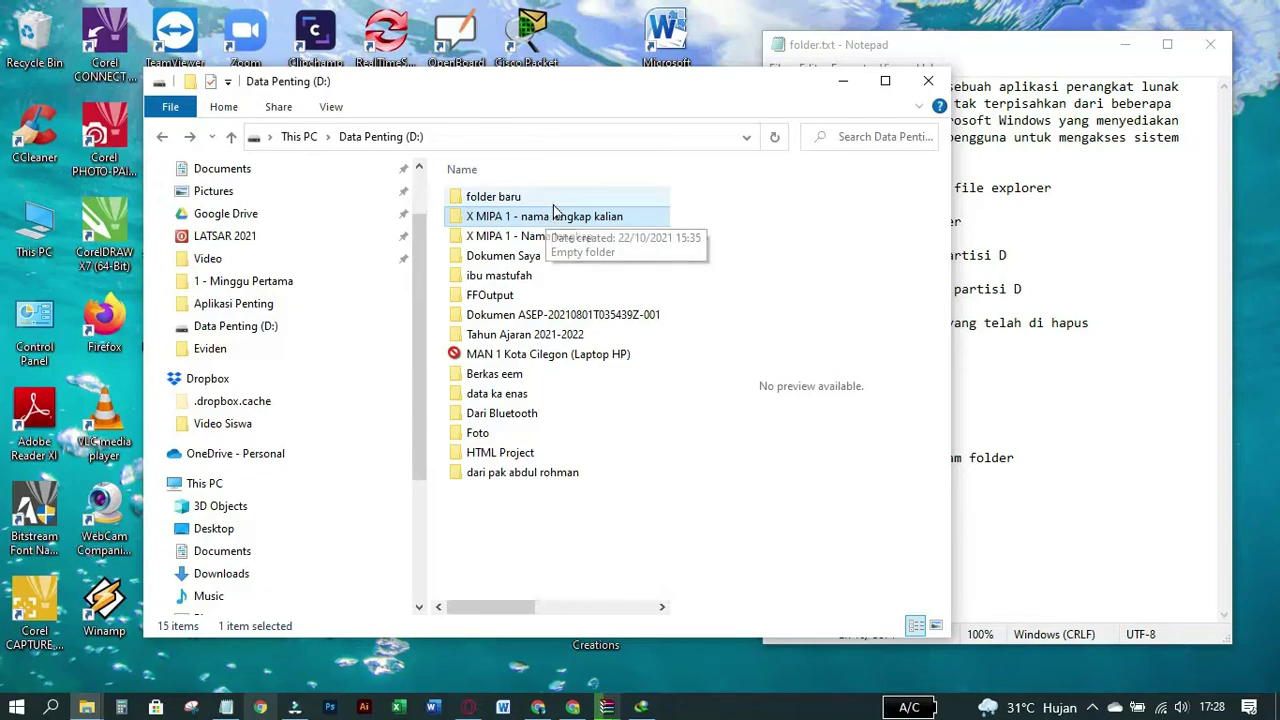
pyautogui.hotkey('alt', 'Tab')
pyautogui.click(754, 79)
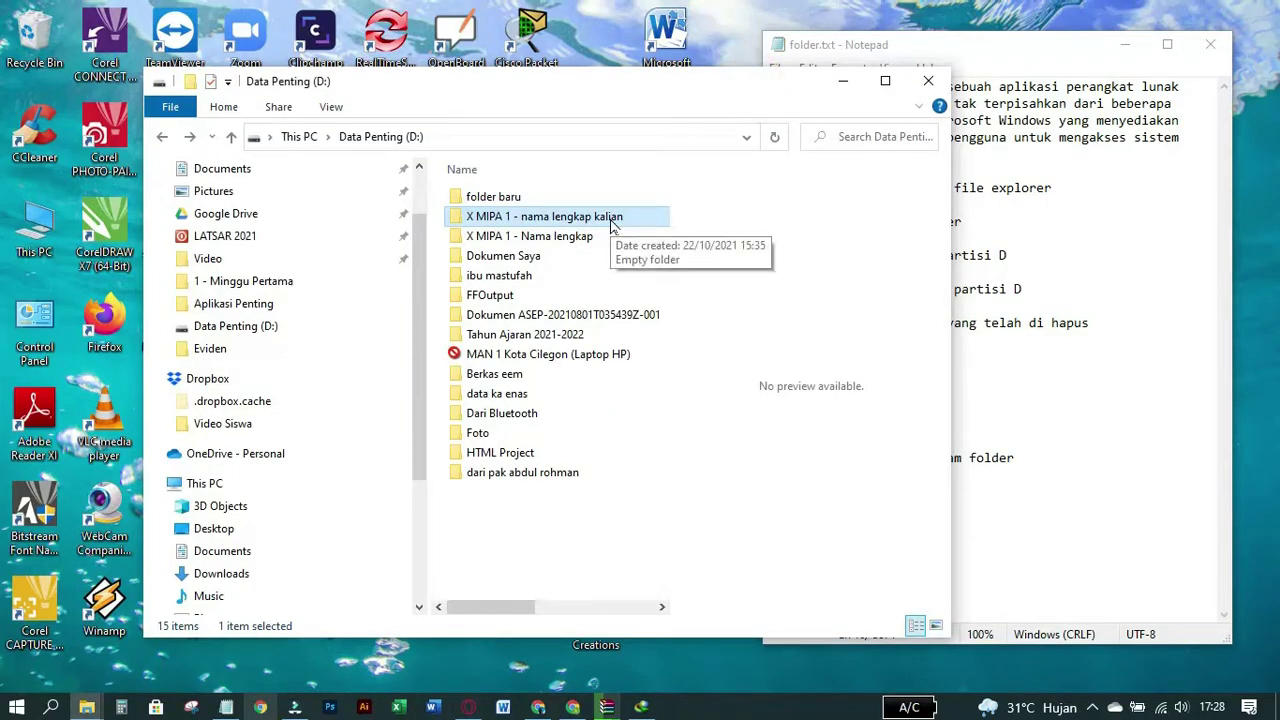
pyautogui.click(555, 295)
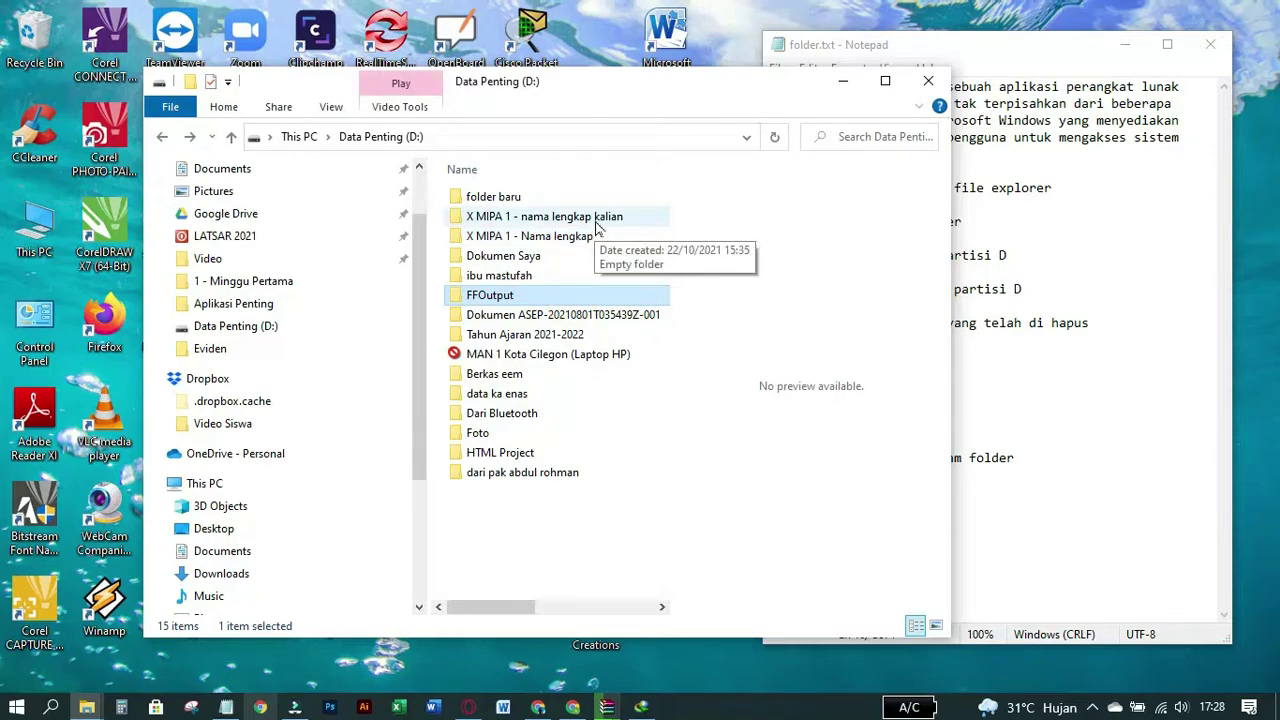
pyautogui.click(597, 225)
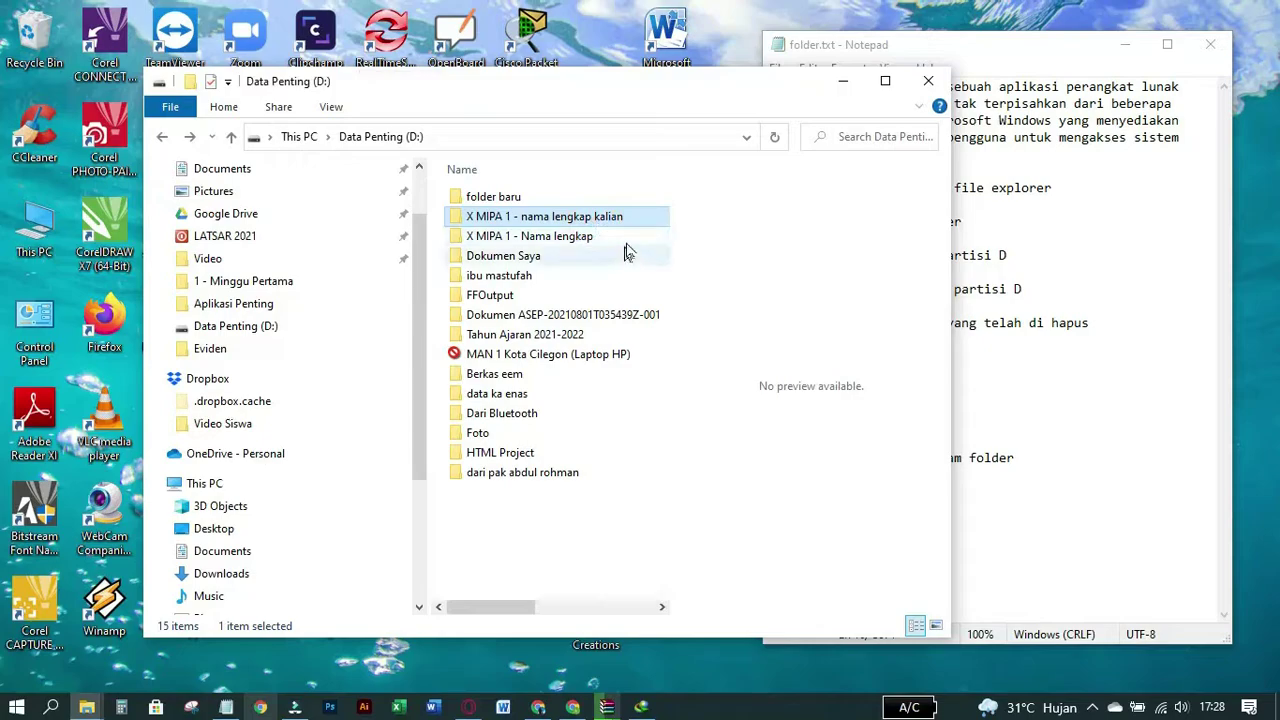
pyautogui.rightClick(639, 213)
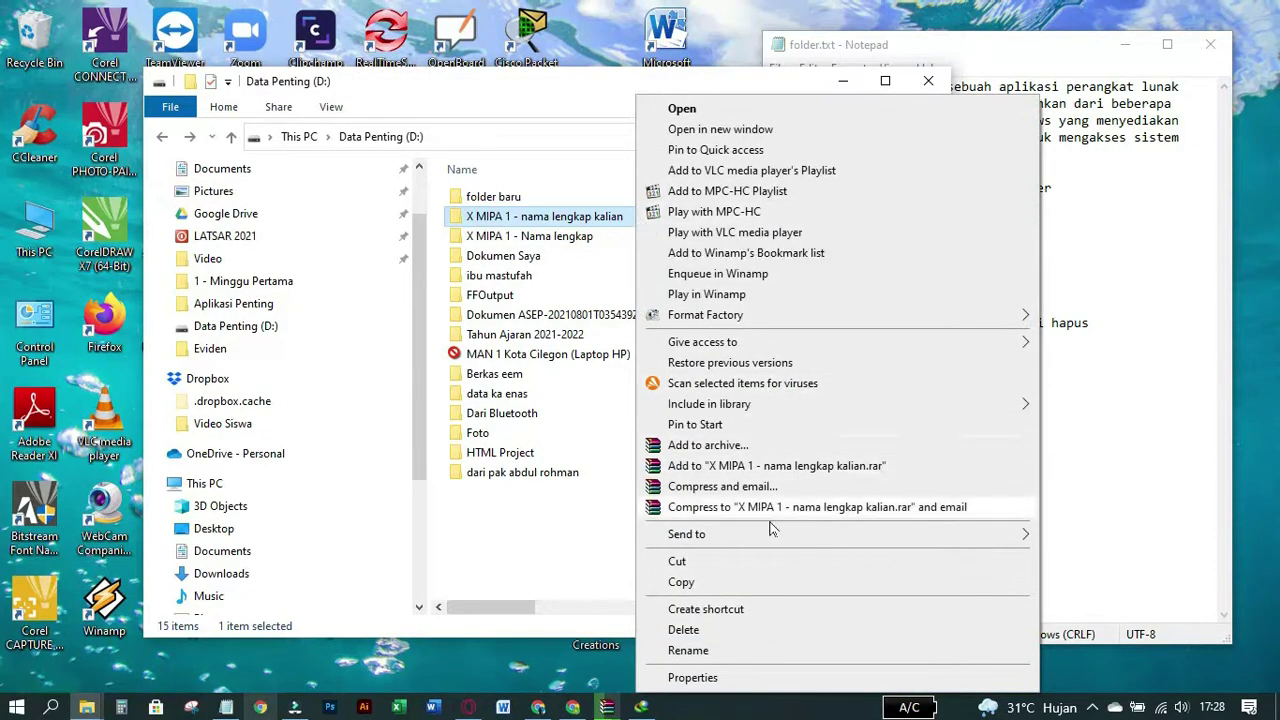
pyautogui.click(746, 588)
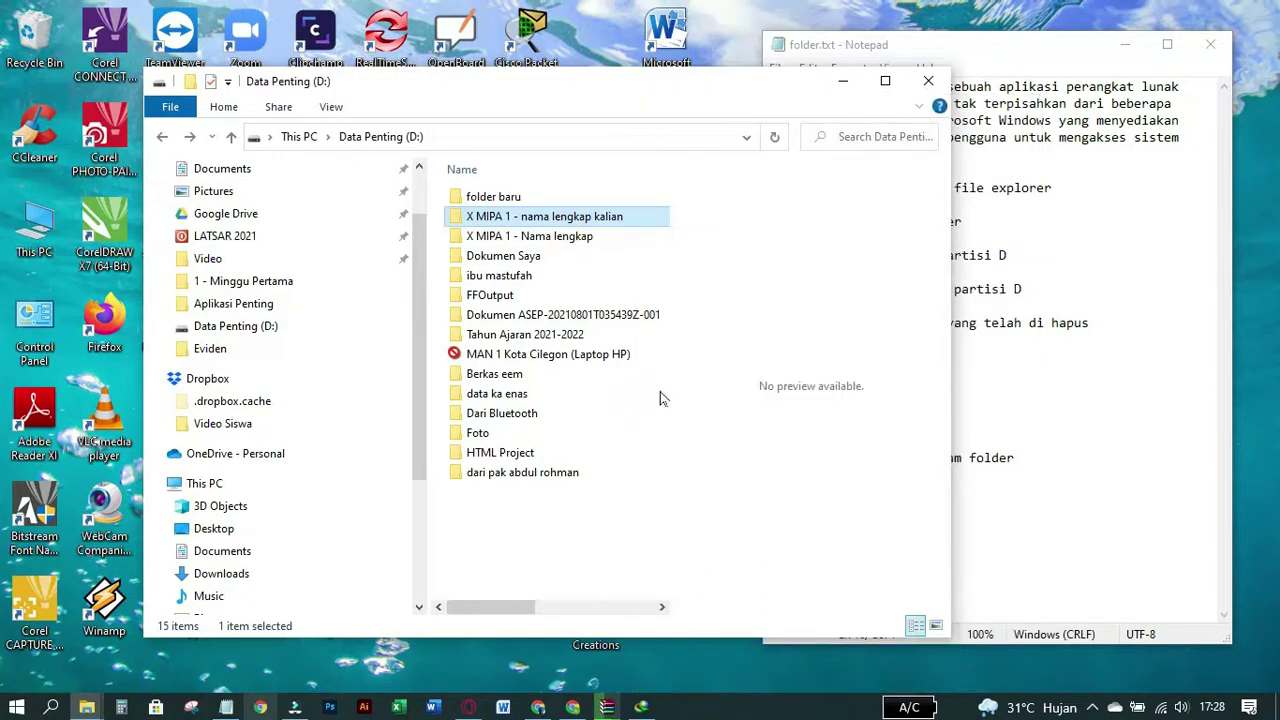
pyautogui.click(583, 370)
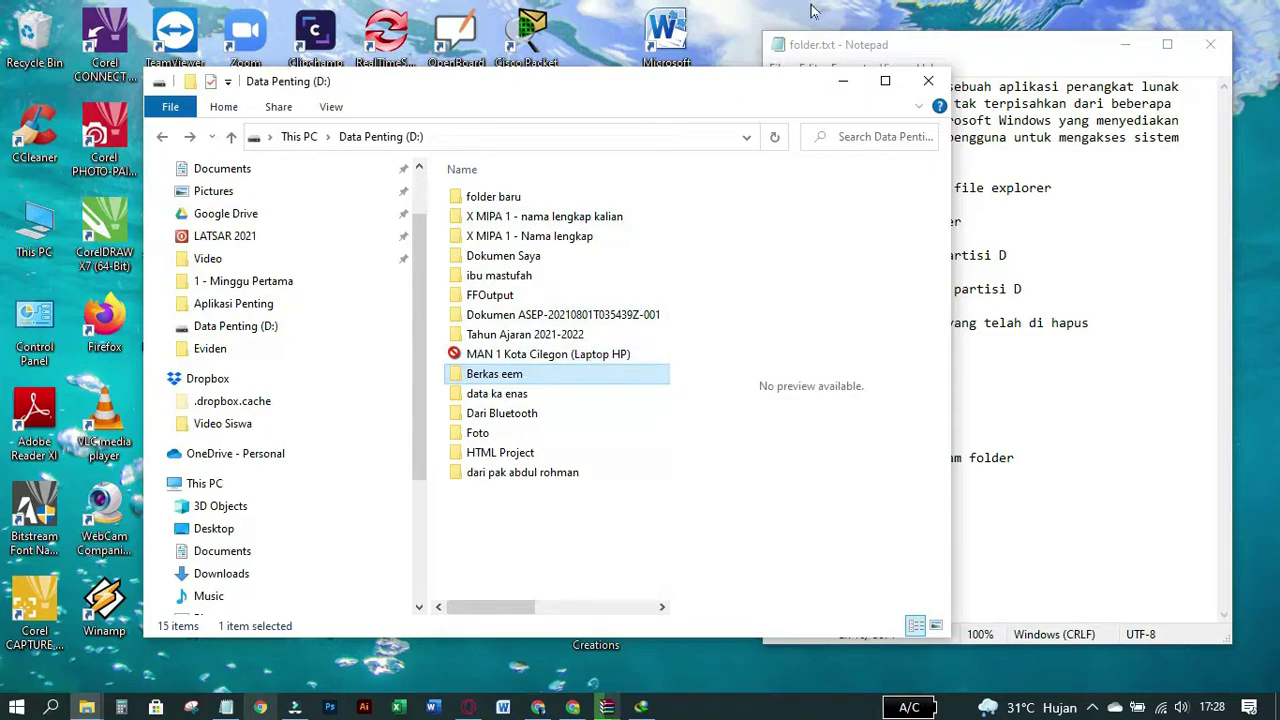
pyautogui.click(590, 520)
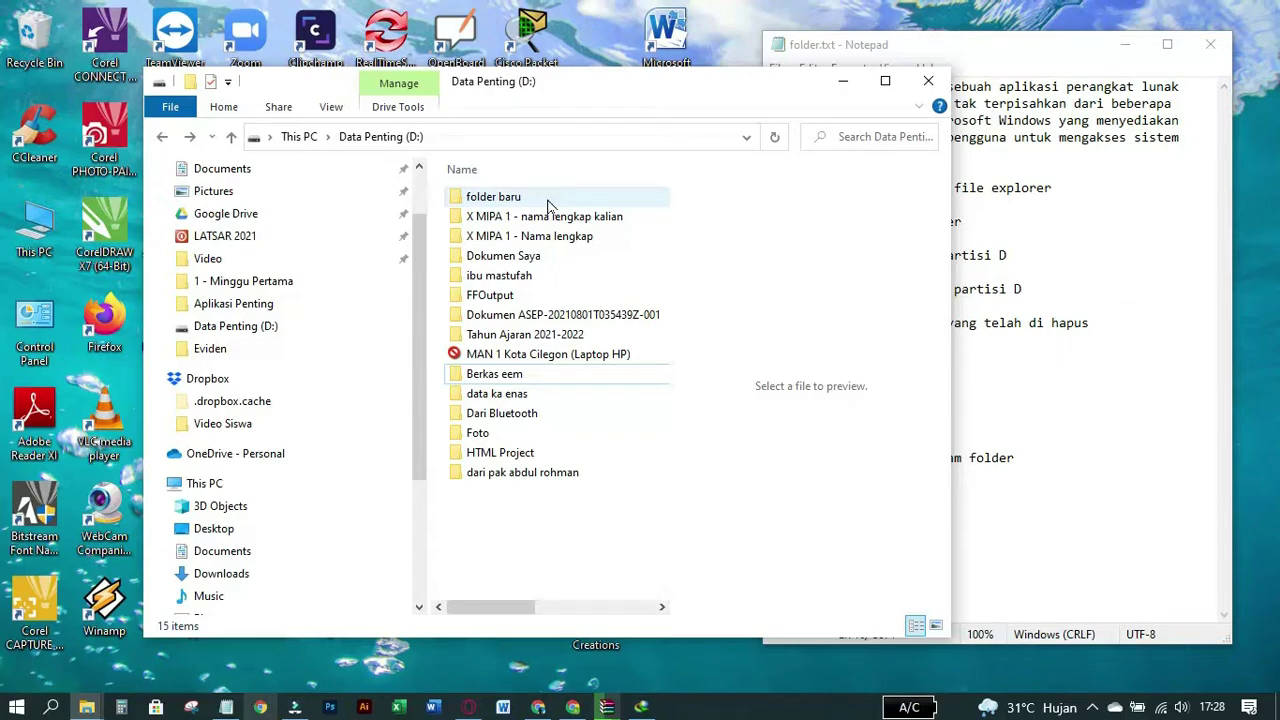
# Step: Open "folder baru" on drive D and paste the copied folder inside it
pyautogui.doubleClick(480, 200)
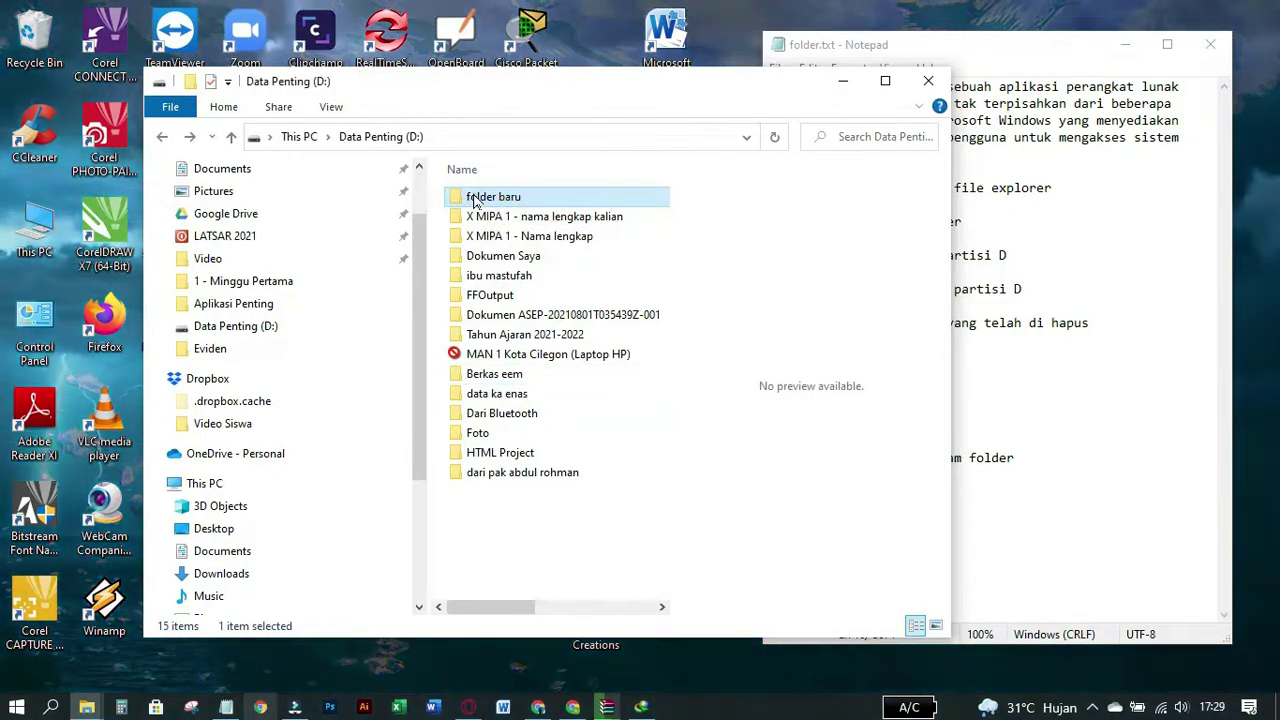
pyautogui.click(533, 273)
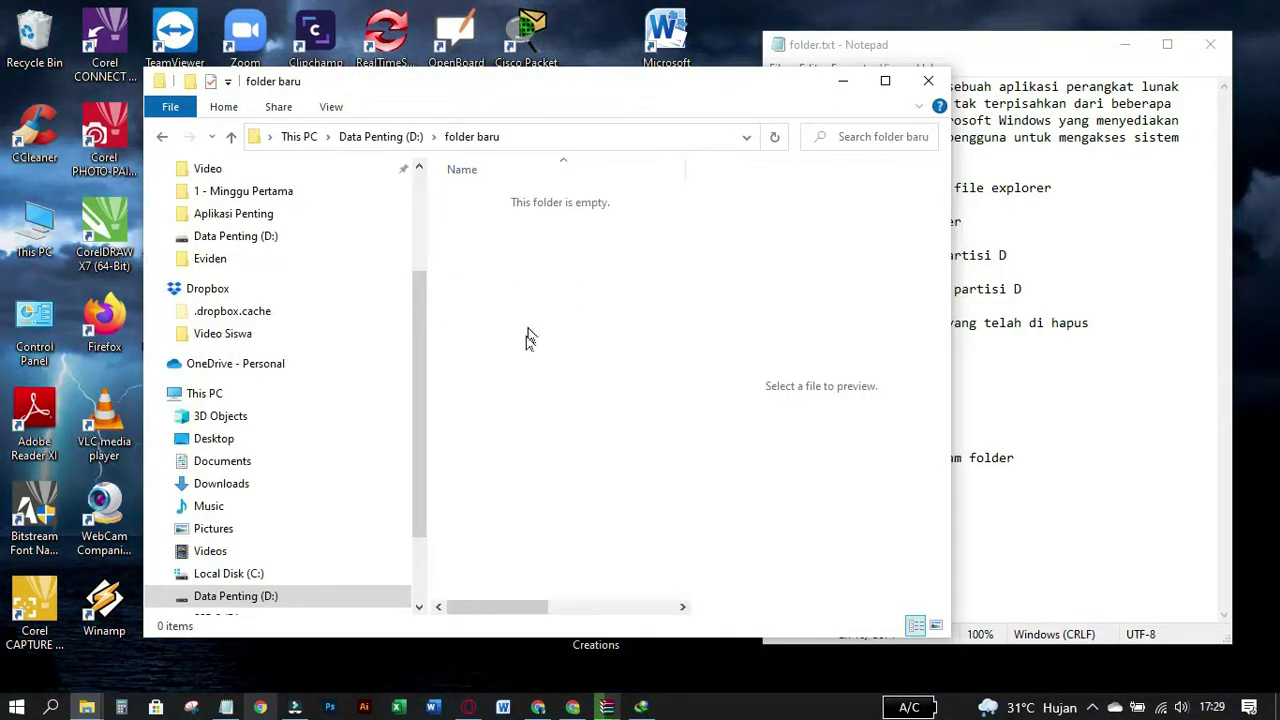
pyautogui.rightClick(558, 331)
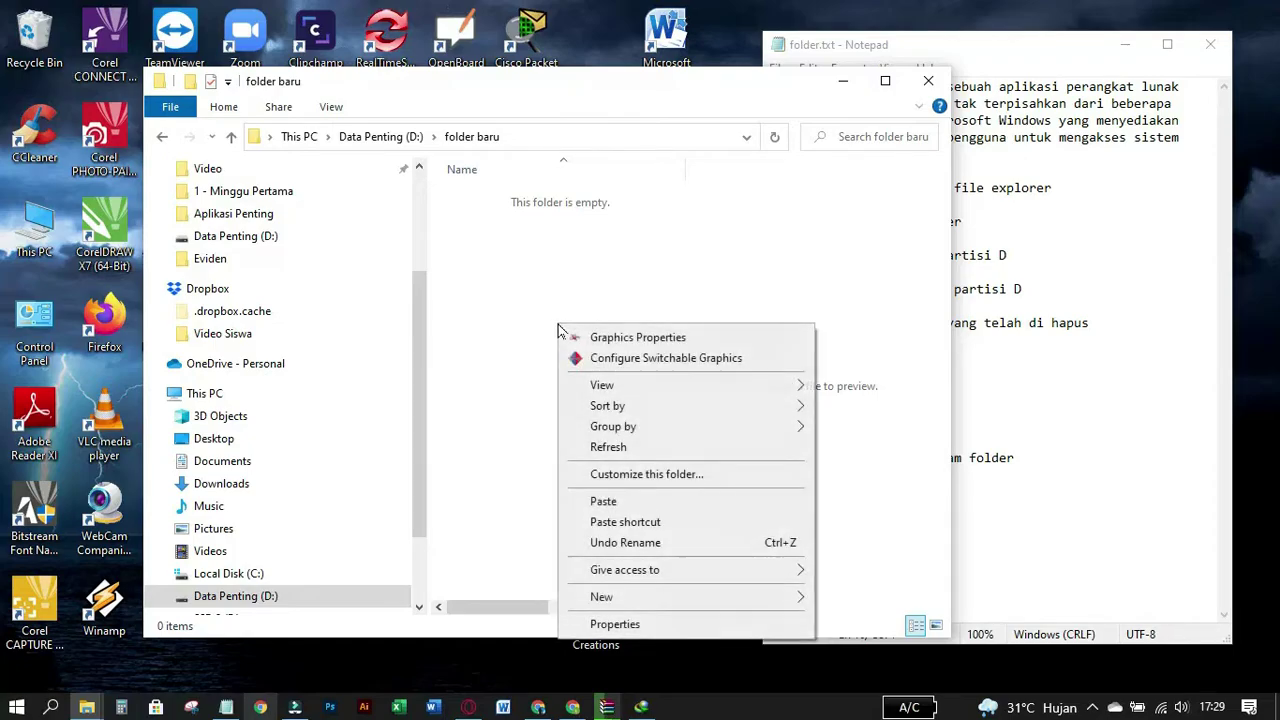
pyautogui.click(650, 502)
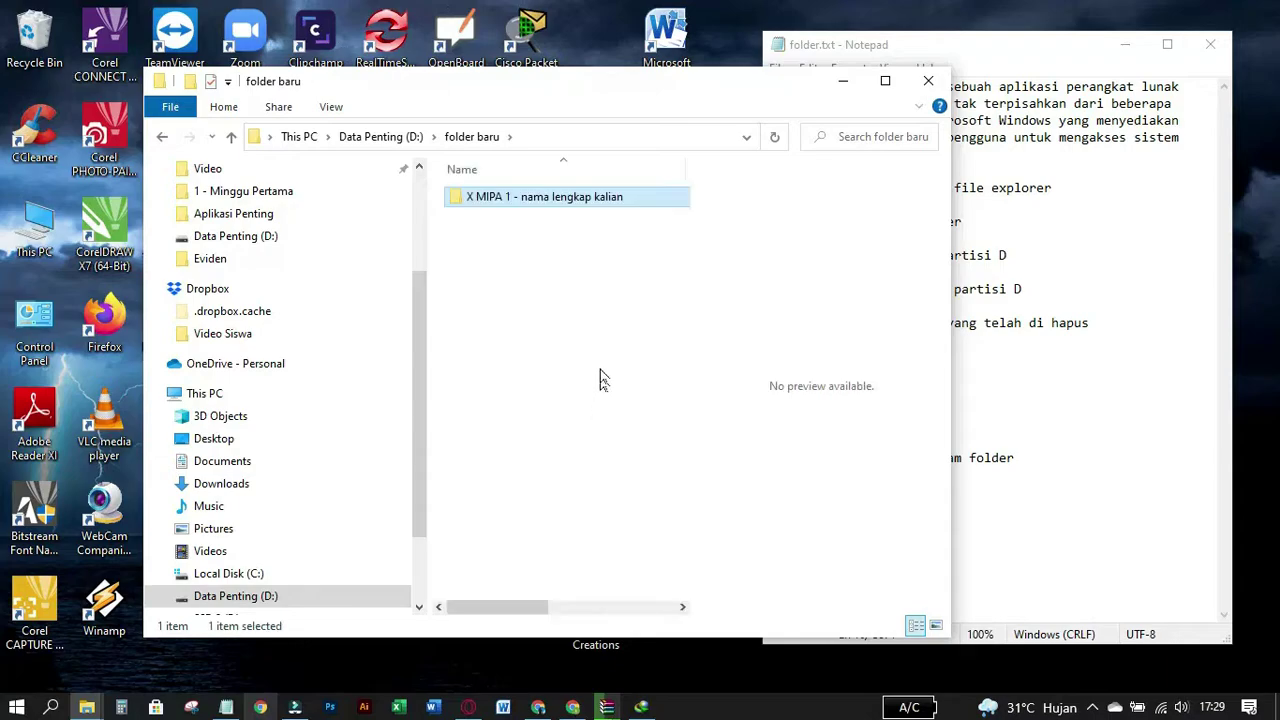
# Step: Compare the pasted "X MIPA 1 - nama lengkap kalian" in "folder baru" with the original on drive D, ending back in "folder baru"
pyautogui.click(592, 317)
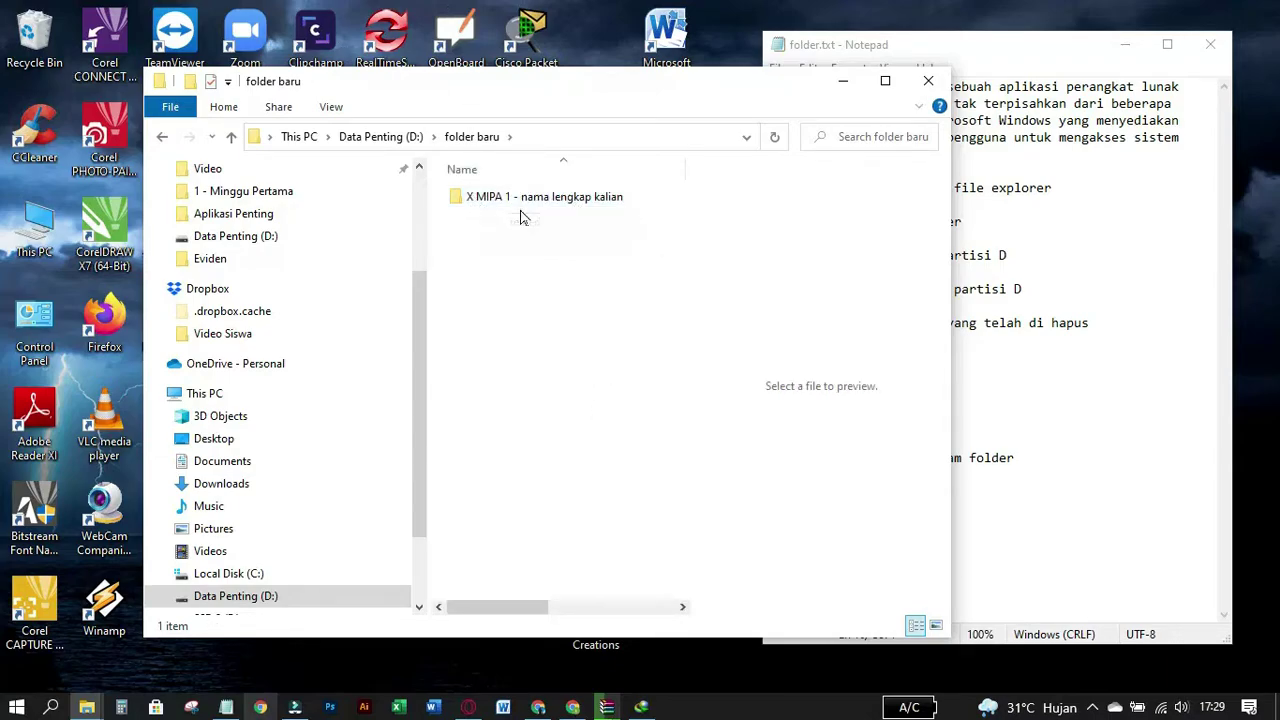
pyautogui.click(608, 247)
pyautogui.click(594, 209)
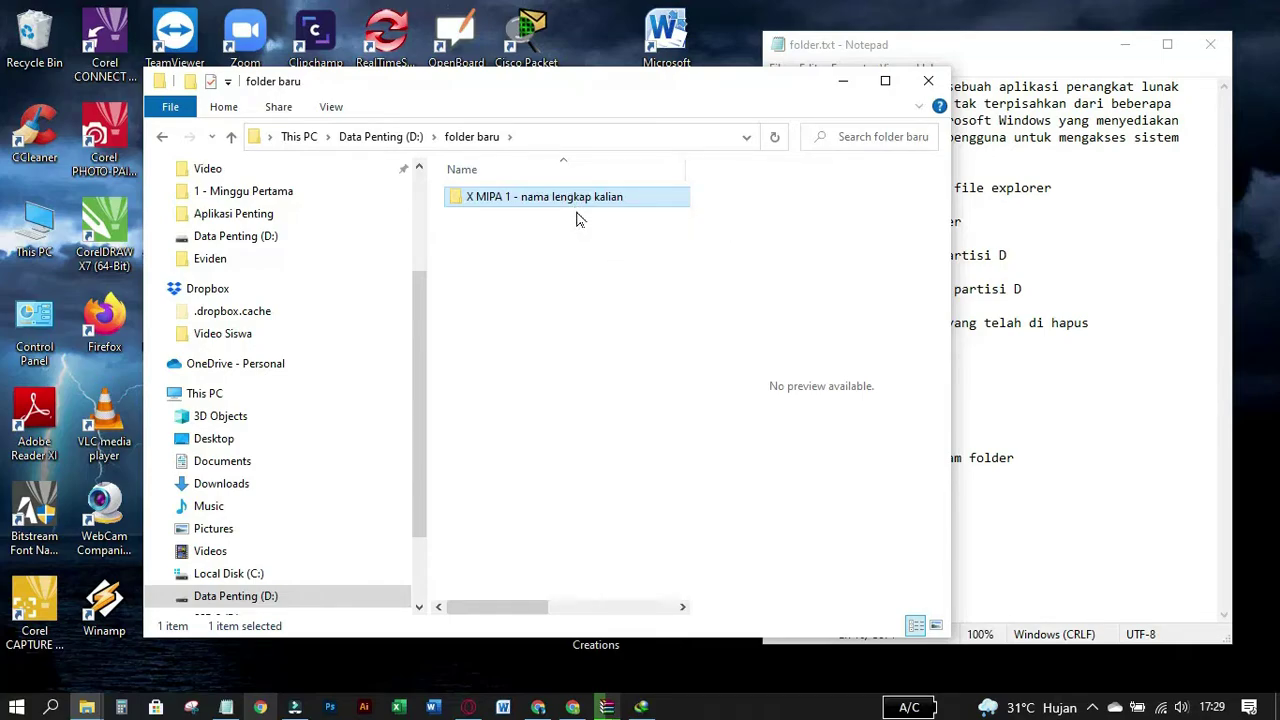
pyautogui.click(566, 251)
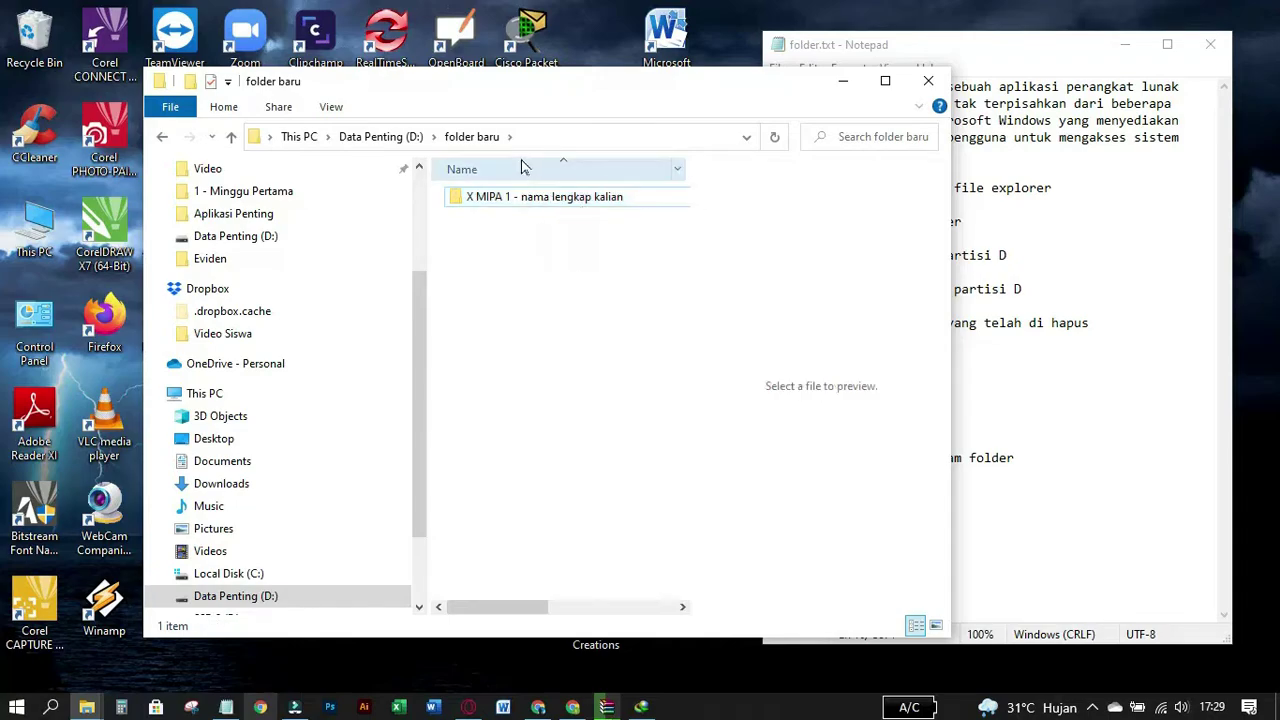
pyautogui.click(486, 257)
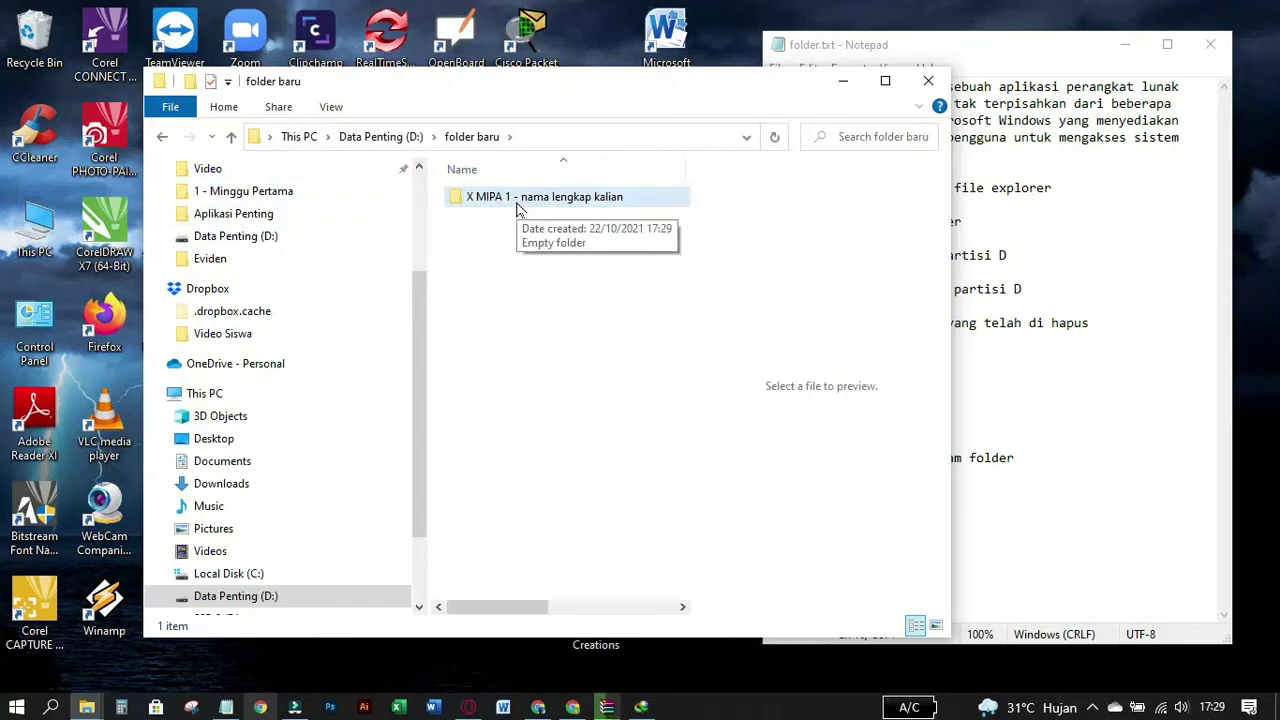
pyautogui.click(160, 143)
pyautogui.click(528, 219)
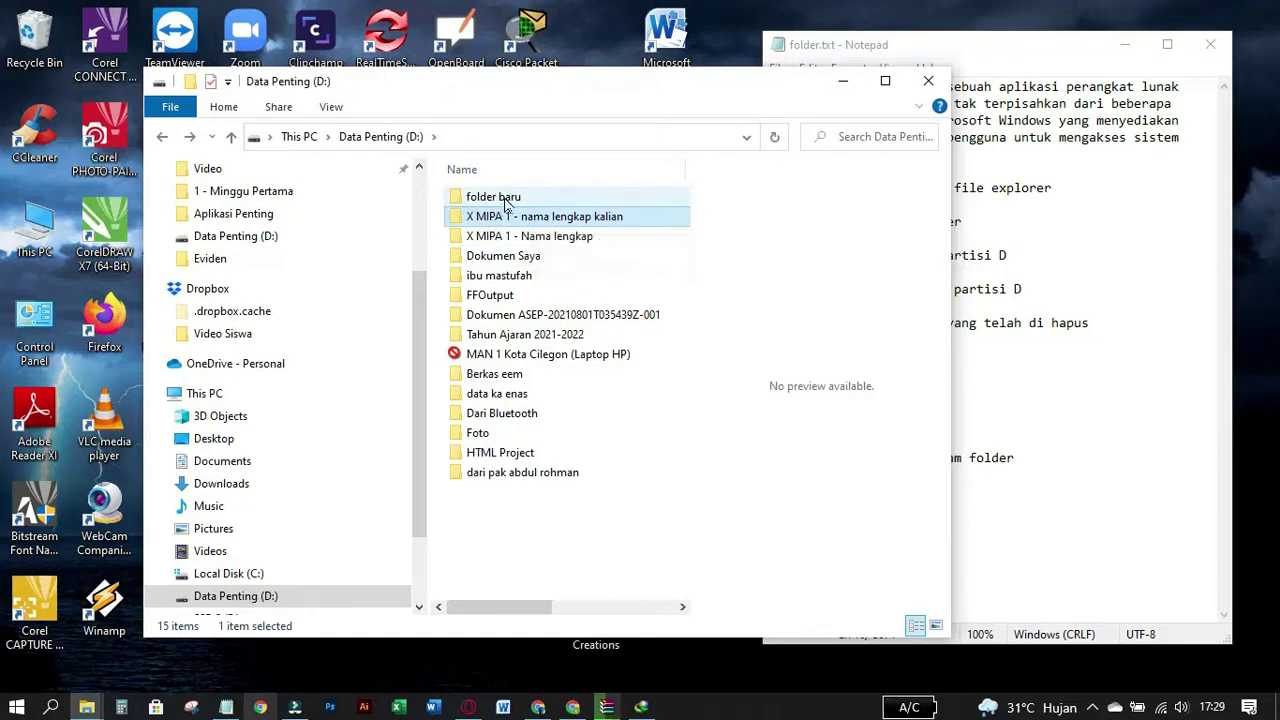
pyautogui.doubleClick(505, 200)
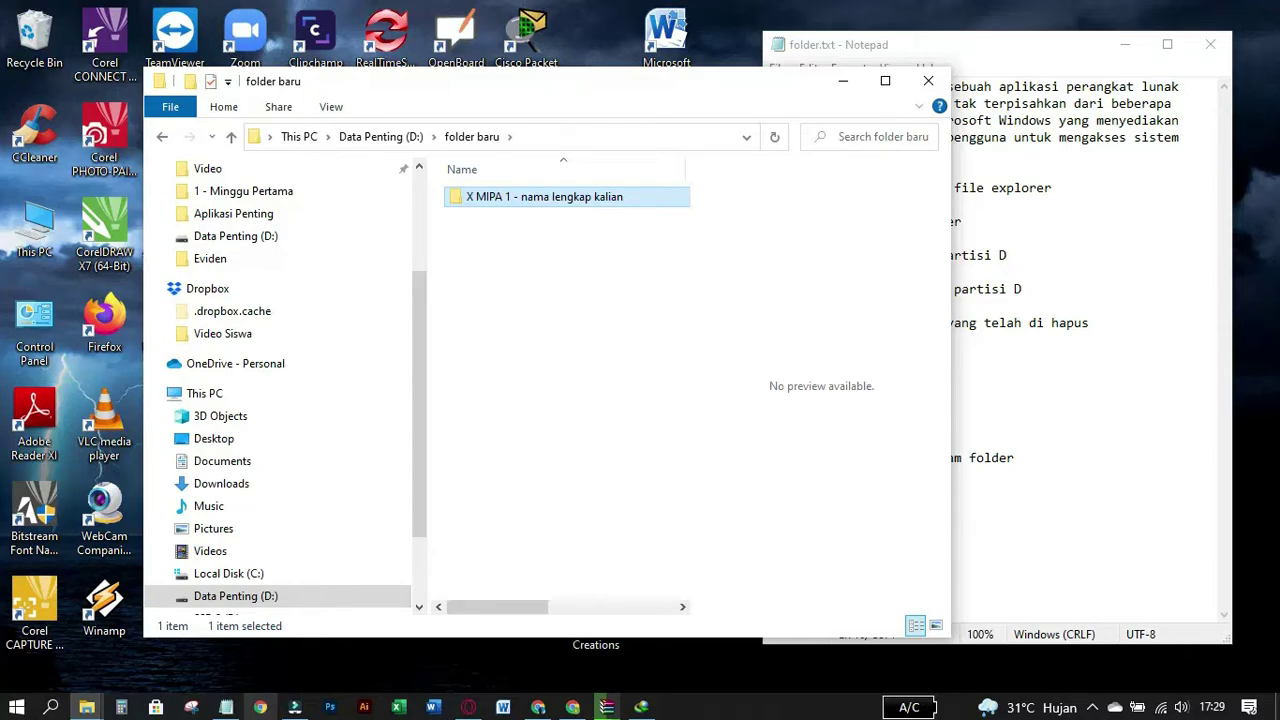
# Step: Switch to folder.txt in Notepad and review item 8, "merubah nama folder"
pyautogui.click(1043, 437)
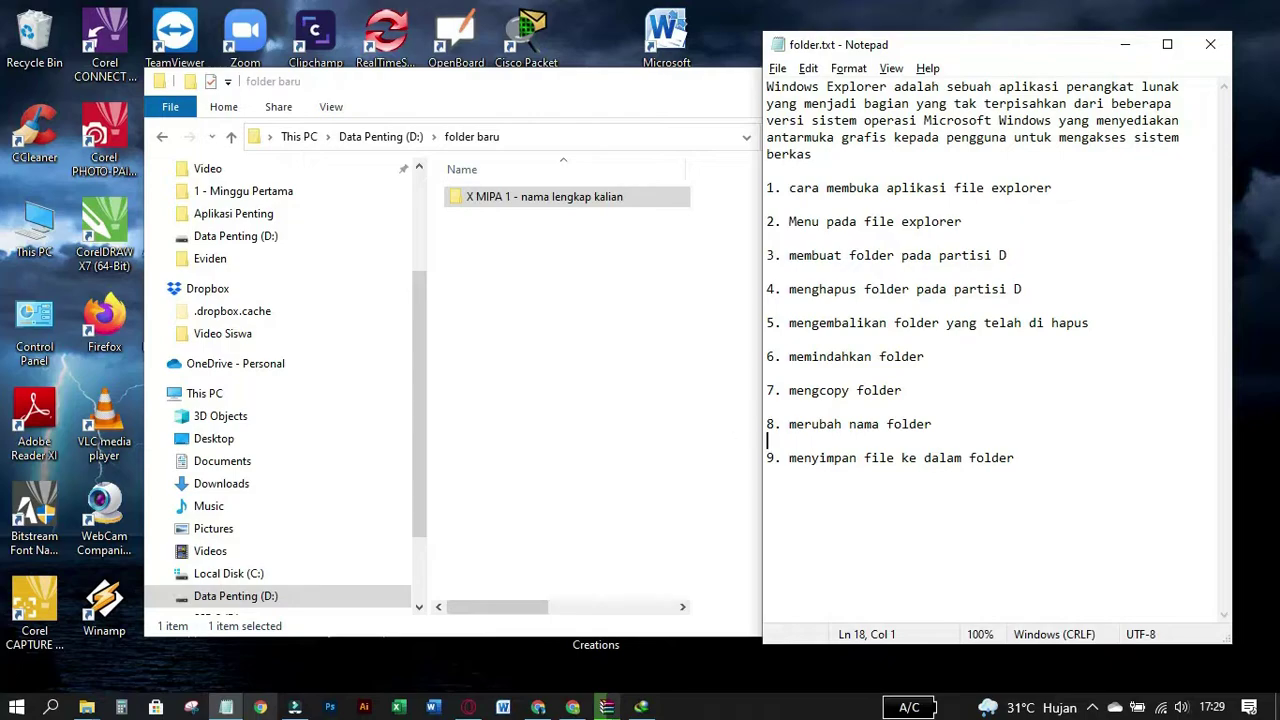
pyautogui.moveTo(784, 426); pyautogui.dragTo(980, 439)
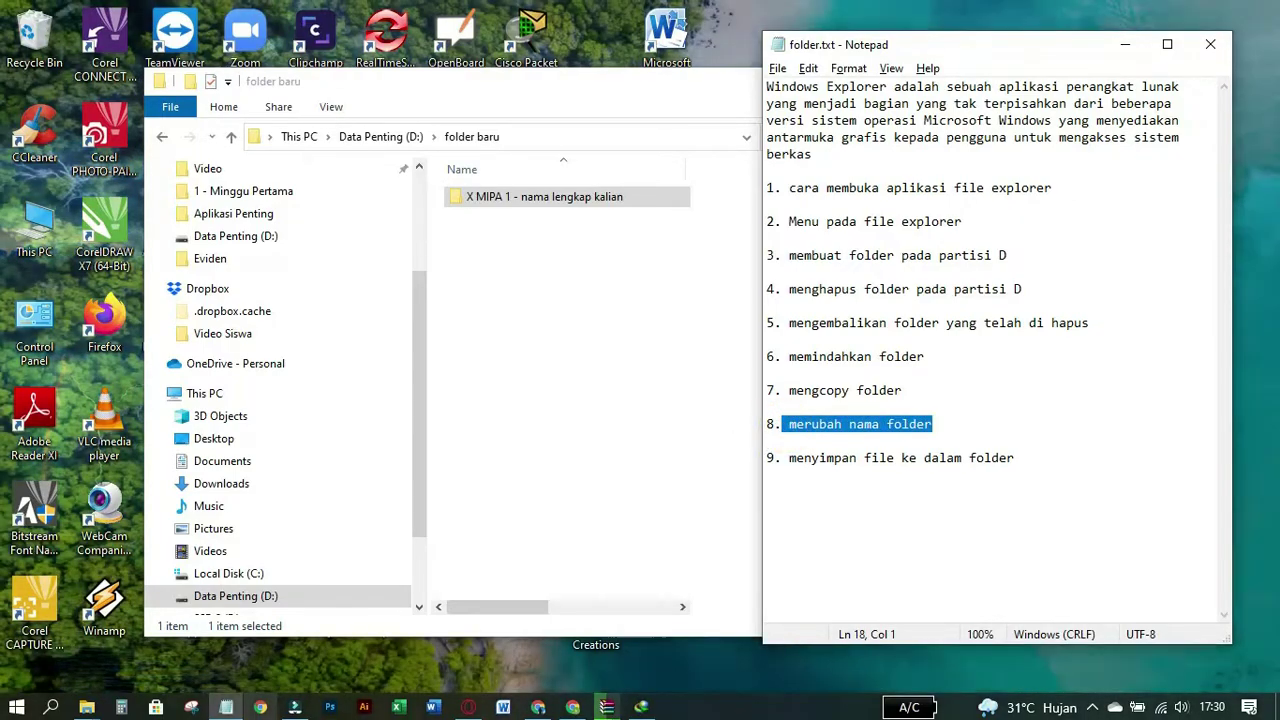
pyautogui.click(984, 440)
pyautogui.click(823, 427)
pyautogui.click(900, 419)
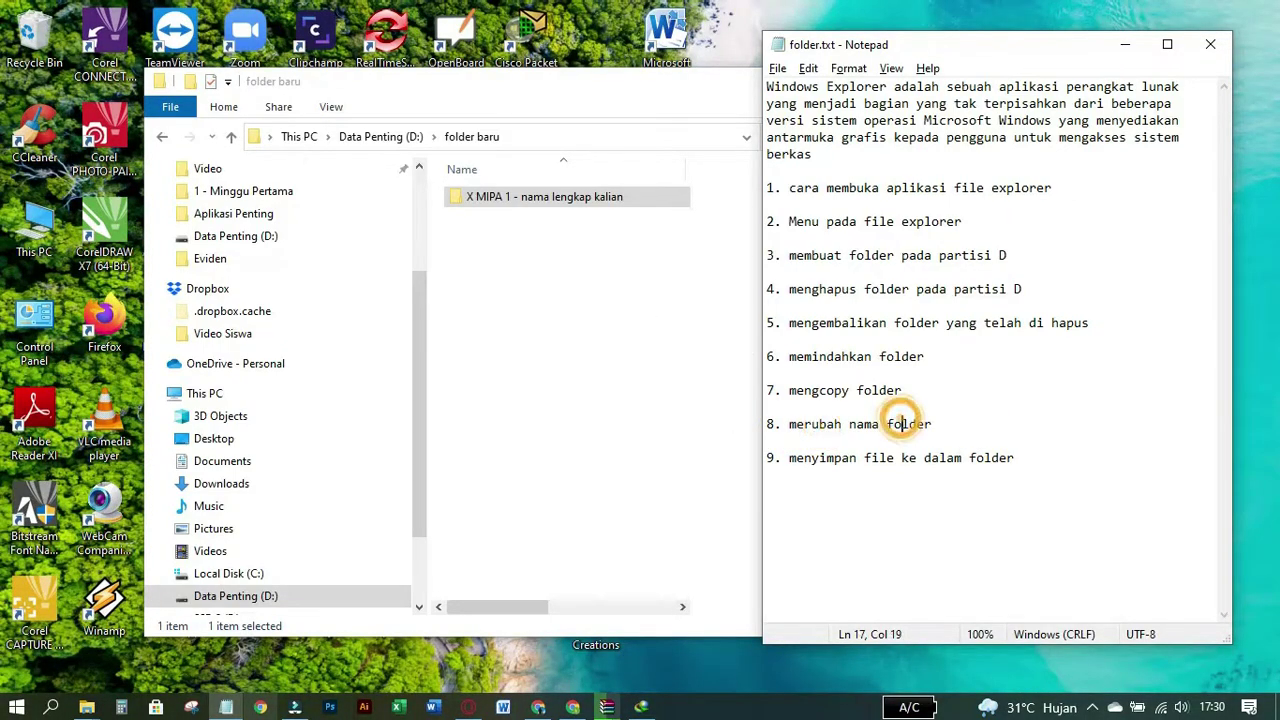
pyautogui.click(848, 421)
# Step: Back in File Explorer, rename the copied folder inside "folder baru" as "file duplikat"
pyautogui.click(589, 314)
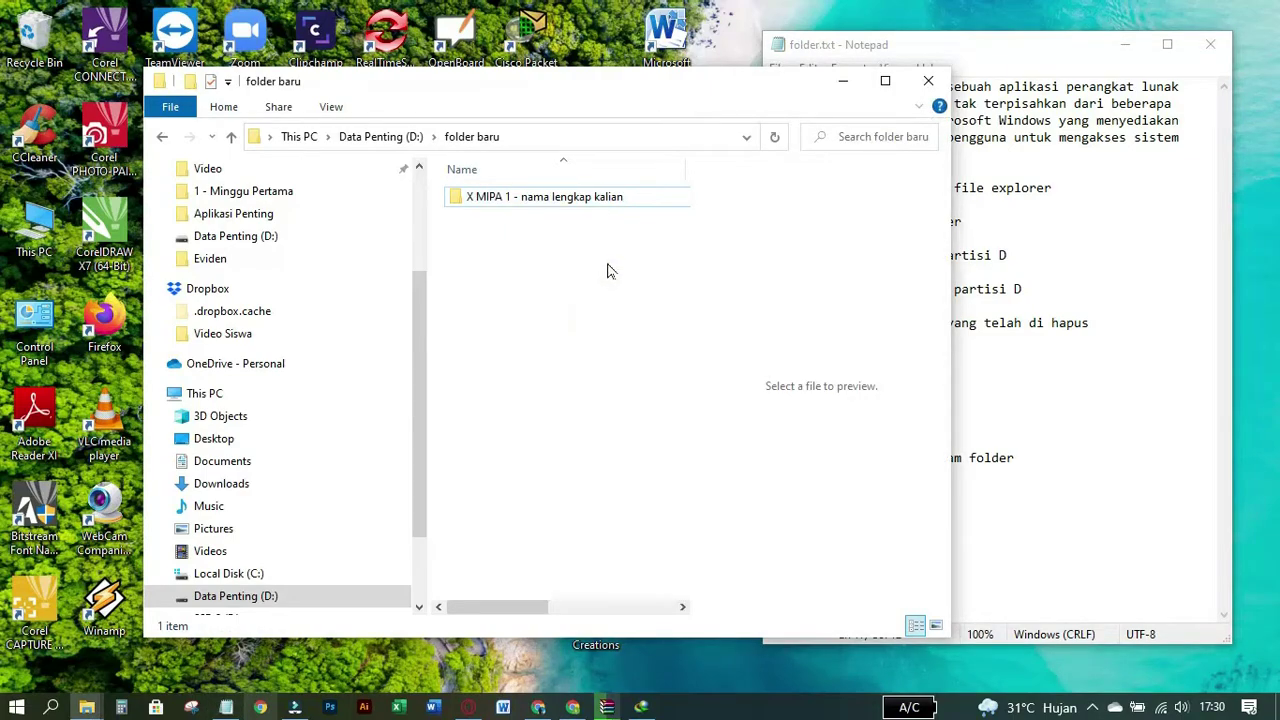
pyautogui.click(606, 199)
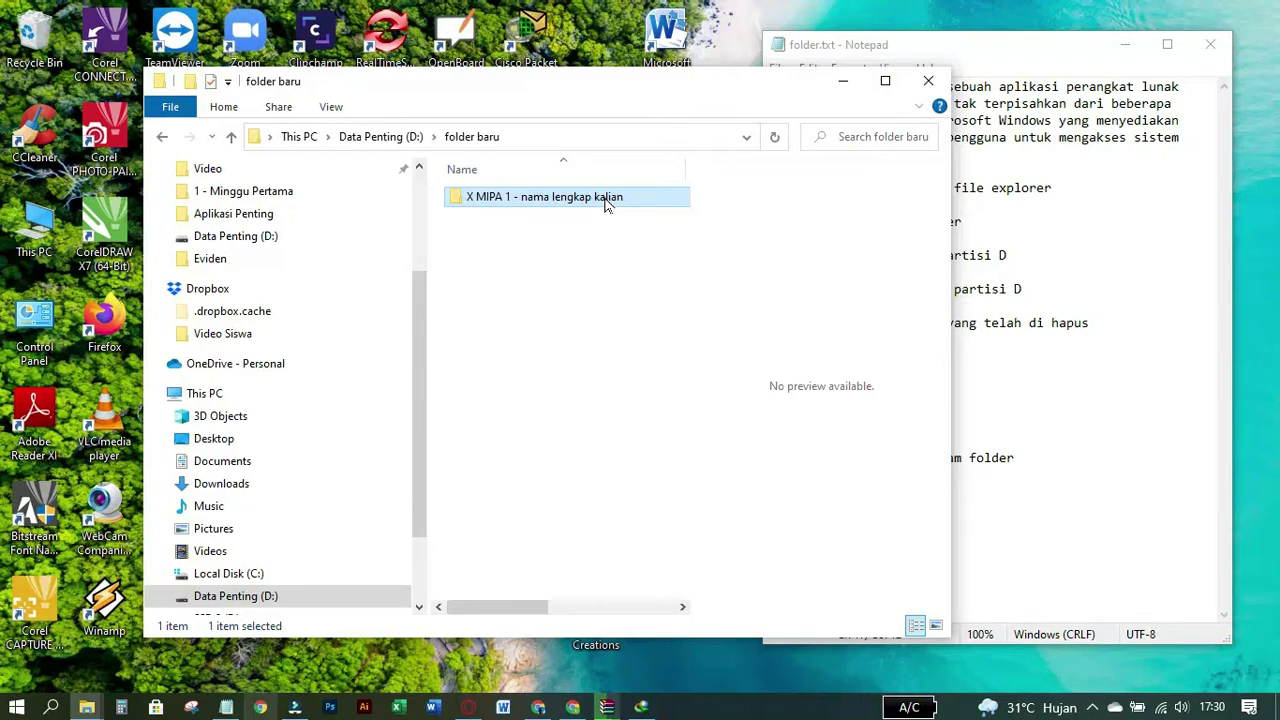
pyautogui.rightClick(606, 201)
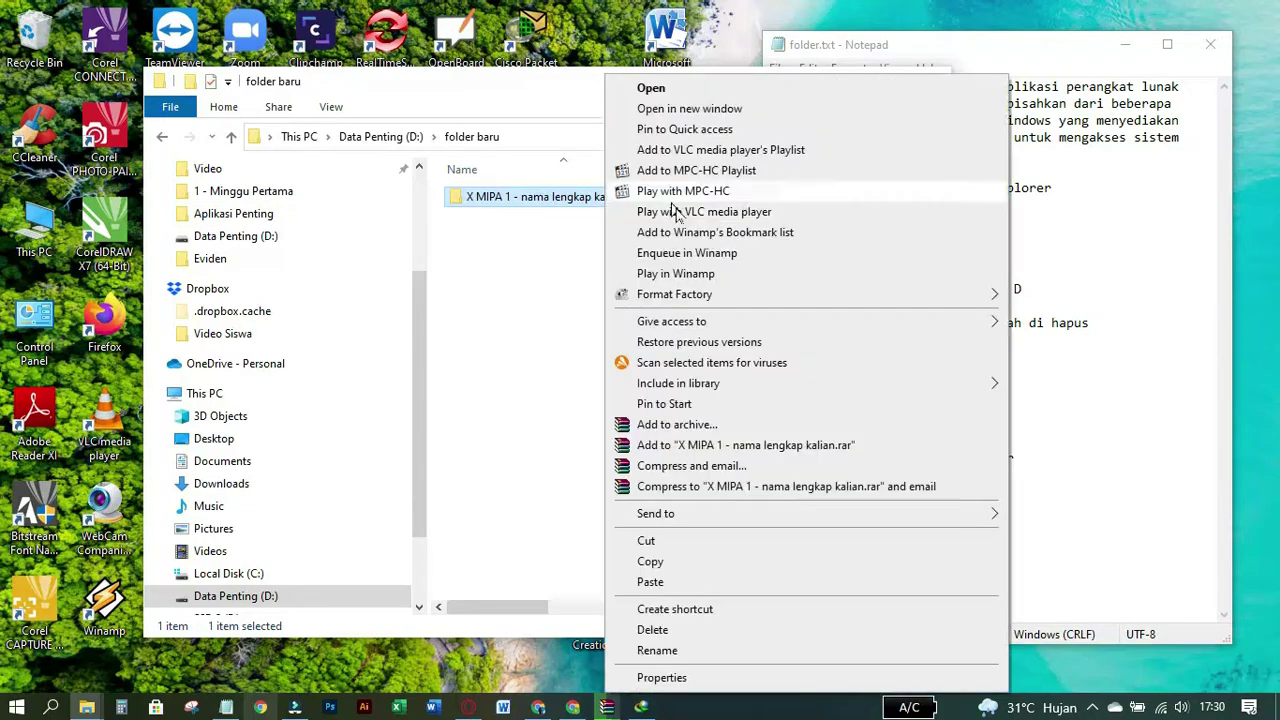
pyautogui.click(677, 652)
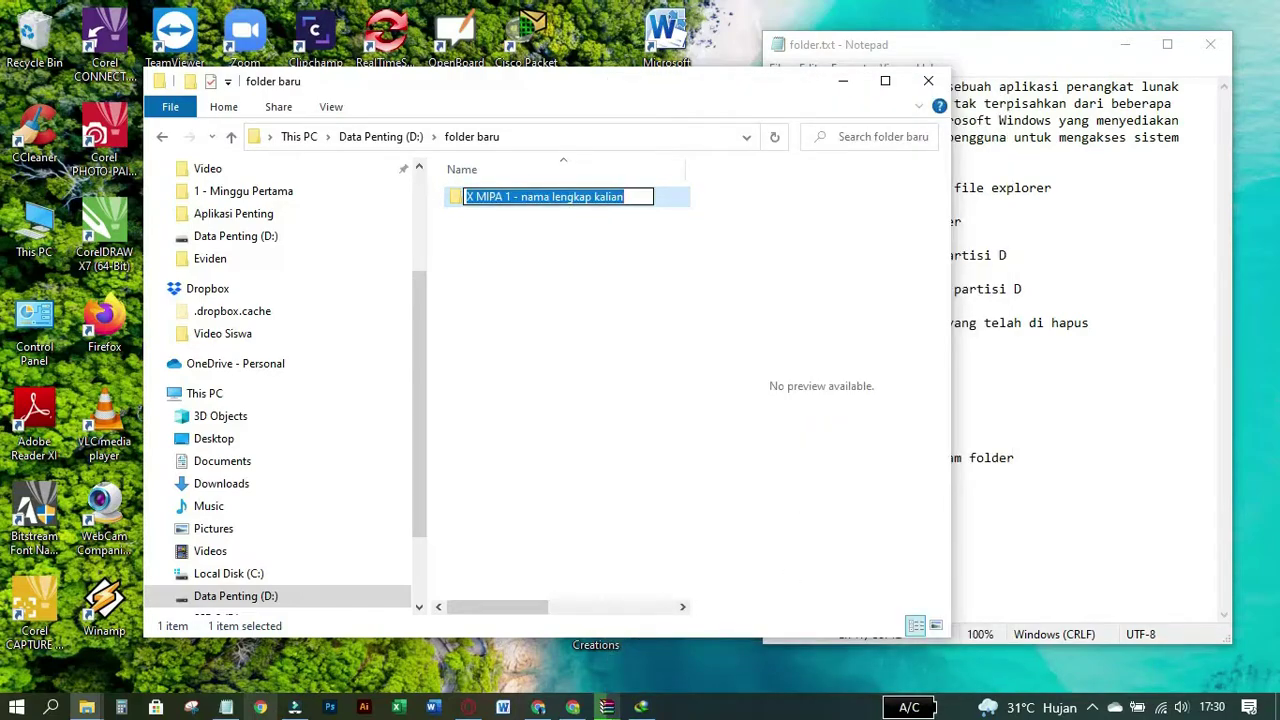
pyautogui.press('Home')
pyautogui.hotkey('shift', 'End')
pyautogui.press('BackSpace')
pyautogui.write('file duplikat')
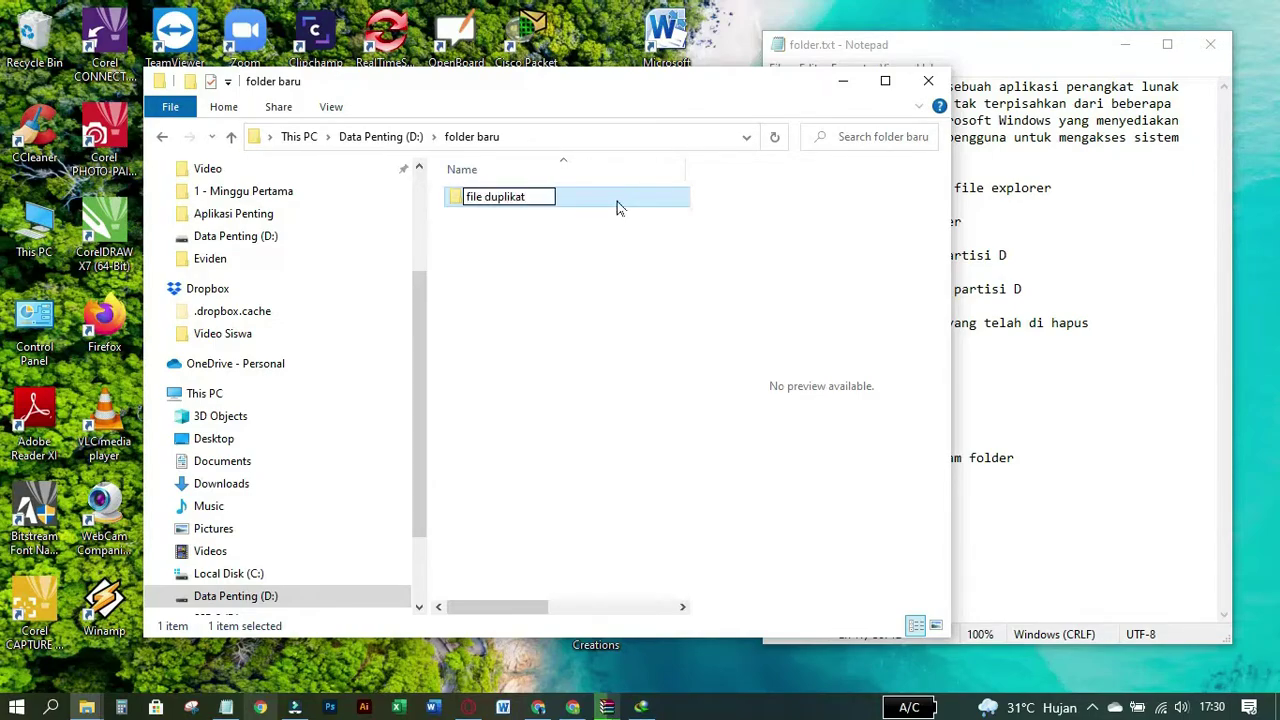
pyautogui.press('Return')
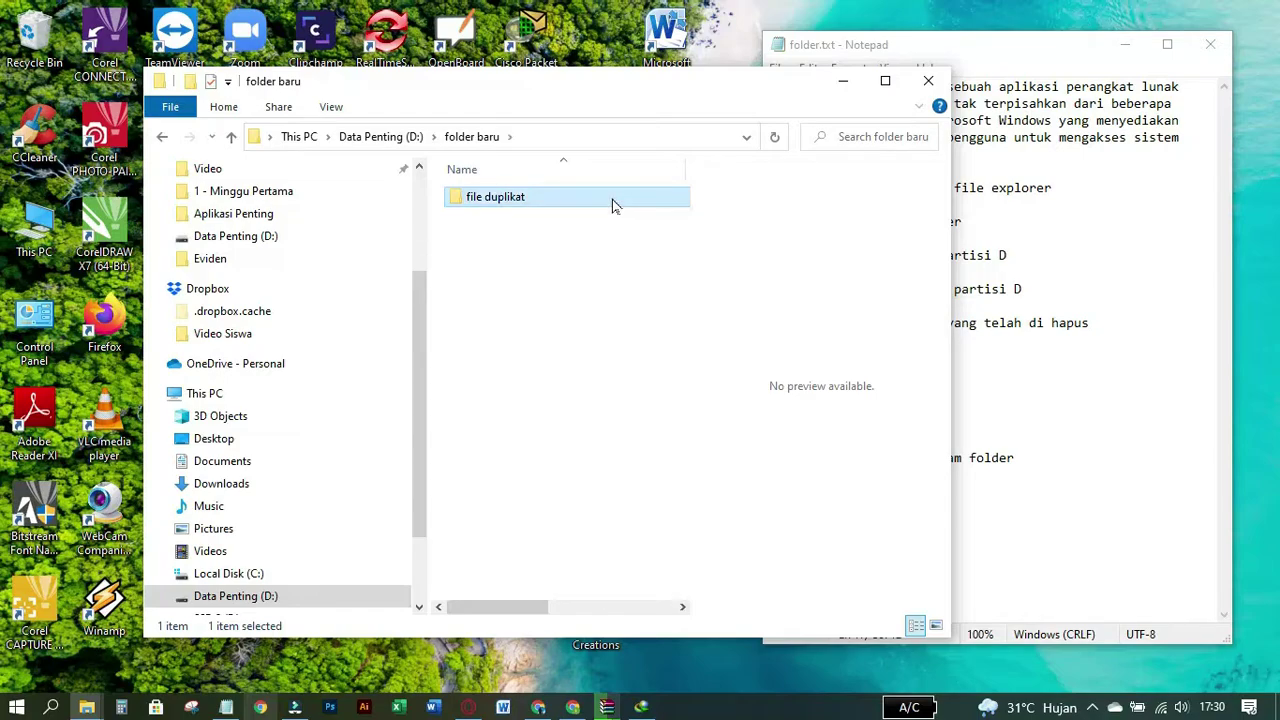
pyautogui.click(583, 268)
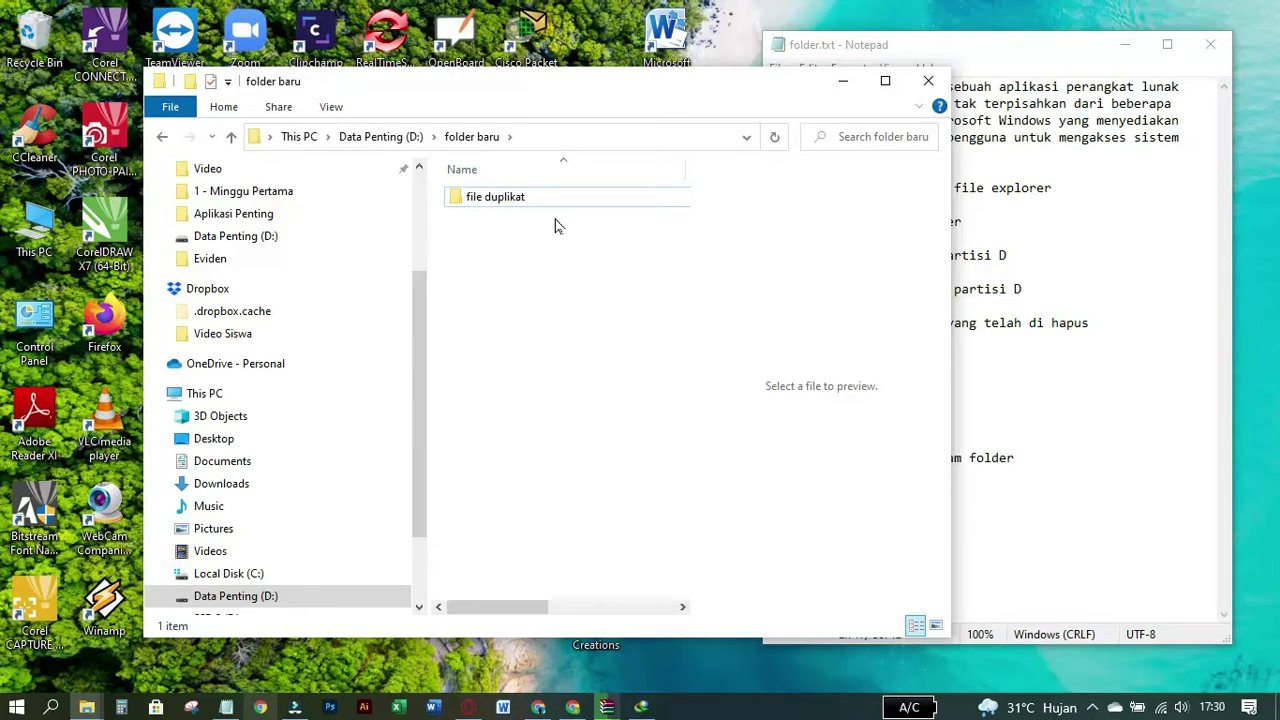
# Step: Return from "folder baru" to the drive Data Penting (D:) listing
pyautogui.click(1115, 378)
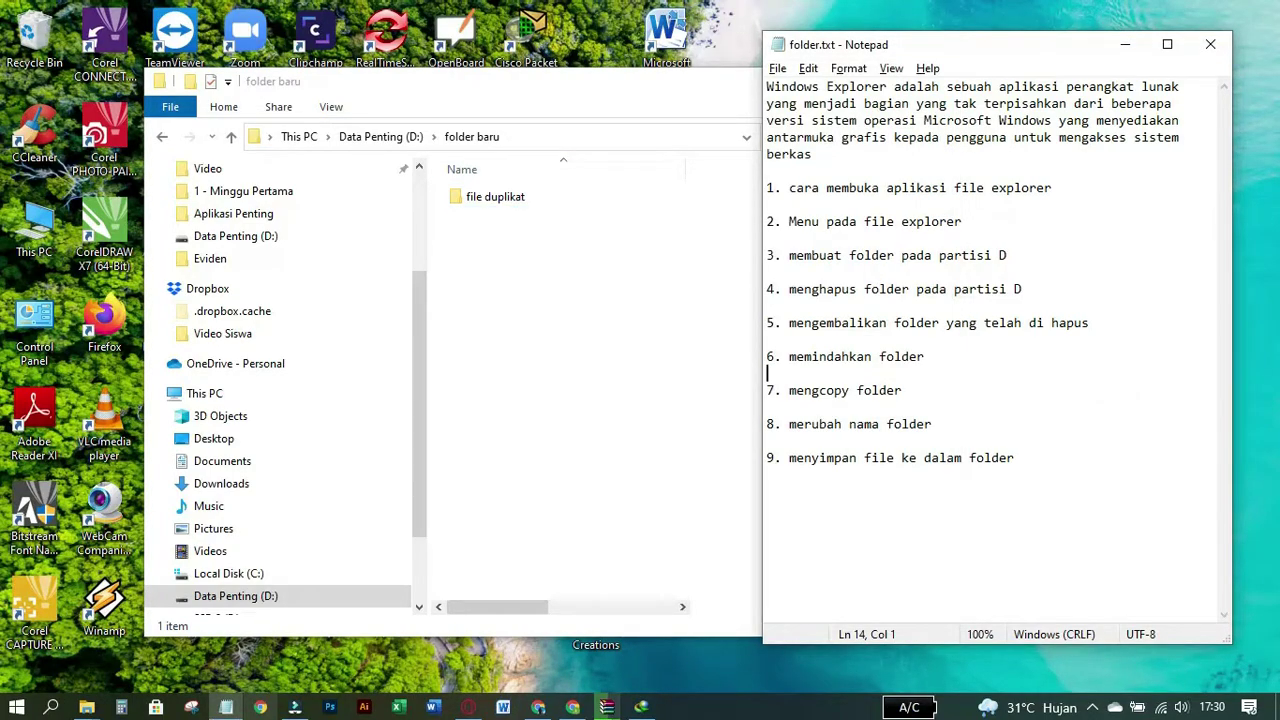
pyautogui.click(622, 314)
pyautogui.click(391, 136)
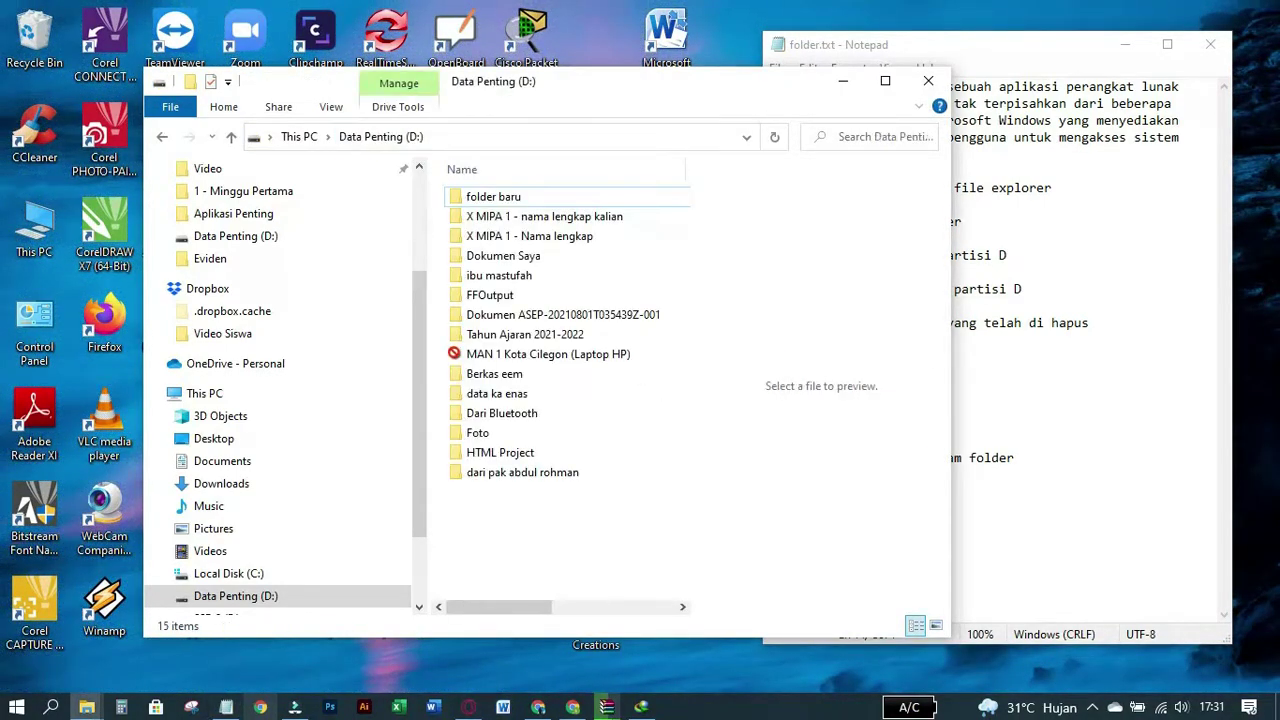
# Step: Review item 9, "menyimpan file ke dalam folder", in folder.txt and point out "X MIPA 1 - nama lengkap kalian" on drive D
pyautogui.click(1135, 502)
pyautogui.click(963, 460)
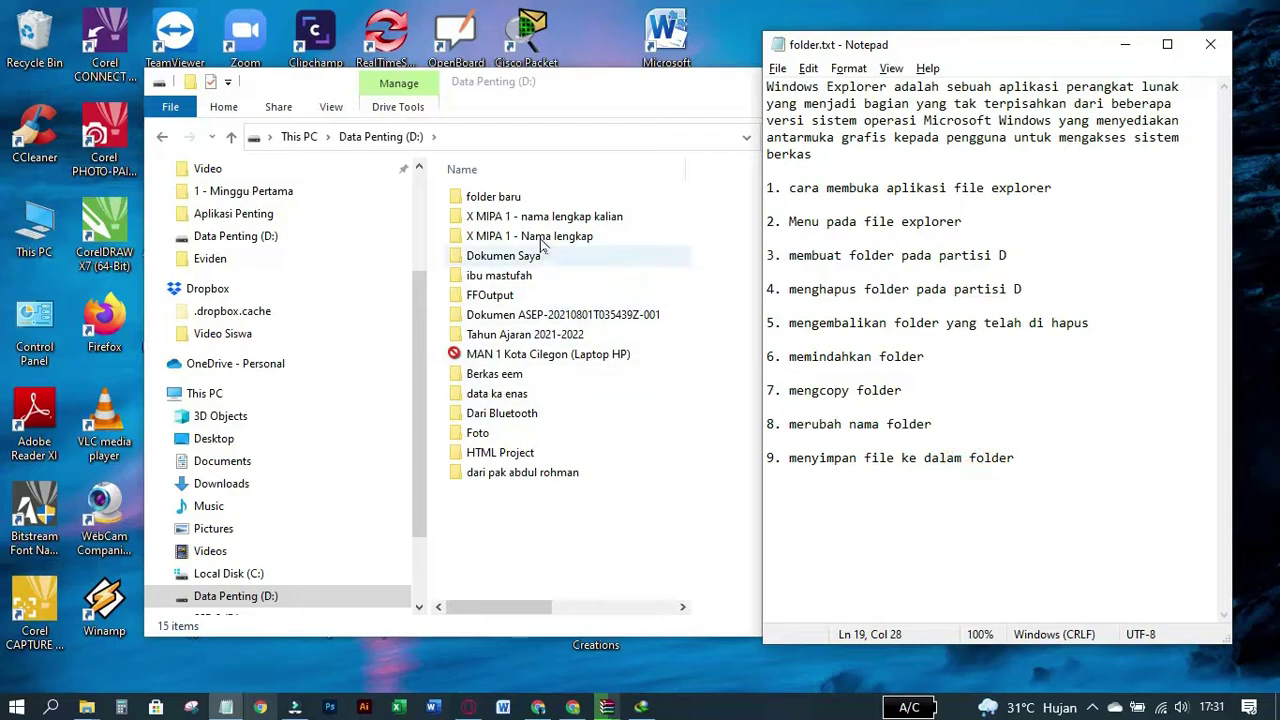
pyautogui.click(533, 218)
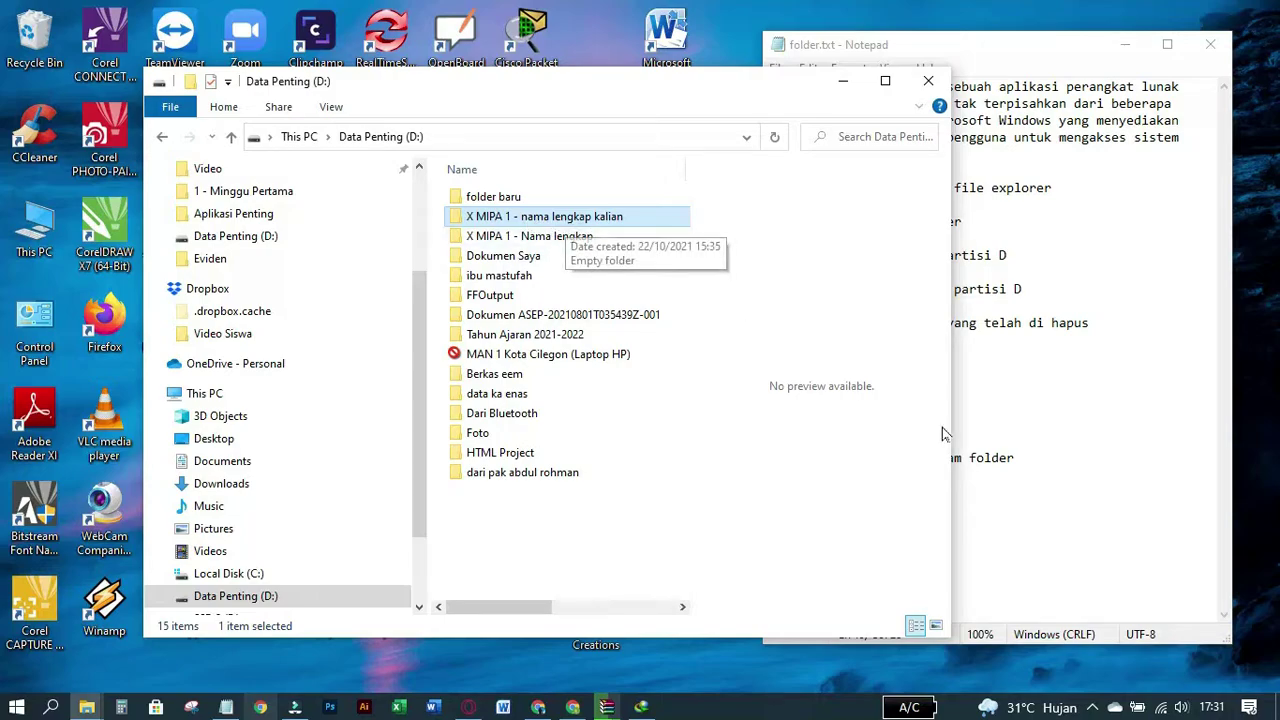
pyautogui.click(1060, 430)
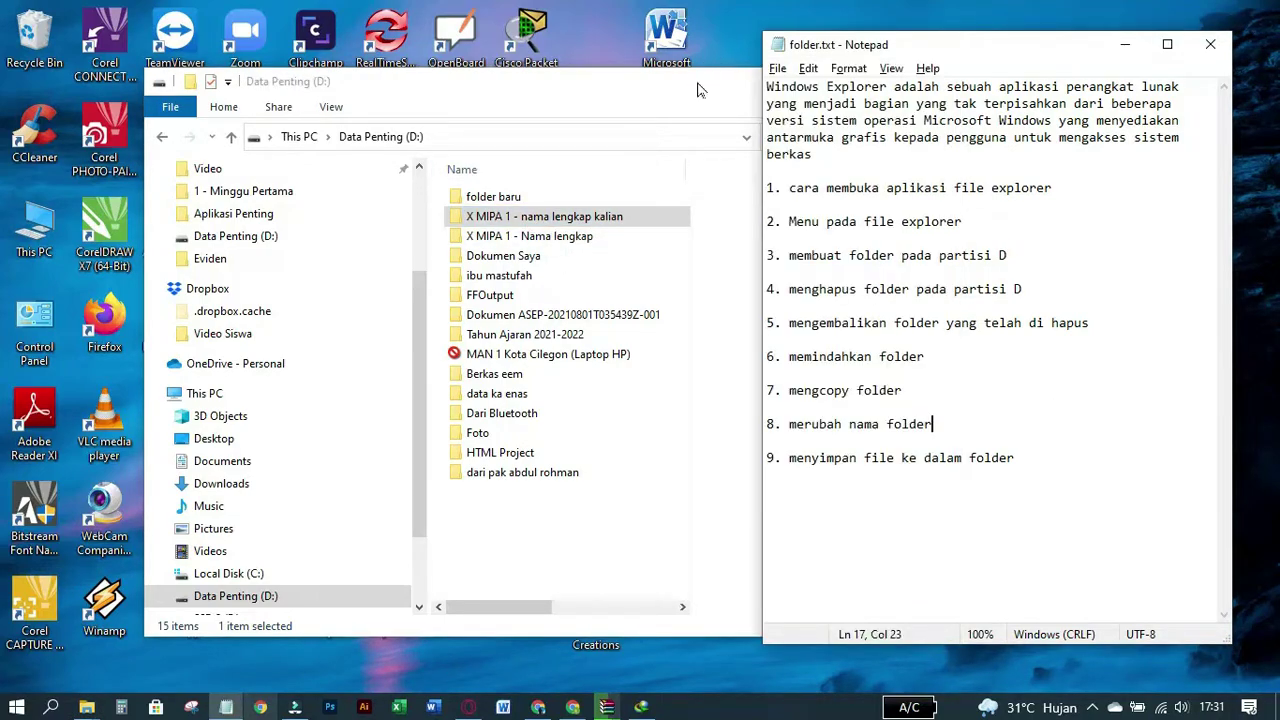
# Step: Minimize the folder.txt and Data Penting (D:) windows and open Microsoft Word 2010 from the desktop
pyautogui.click(1124, 44)
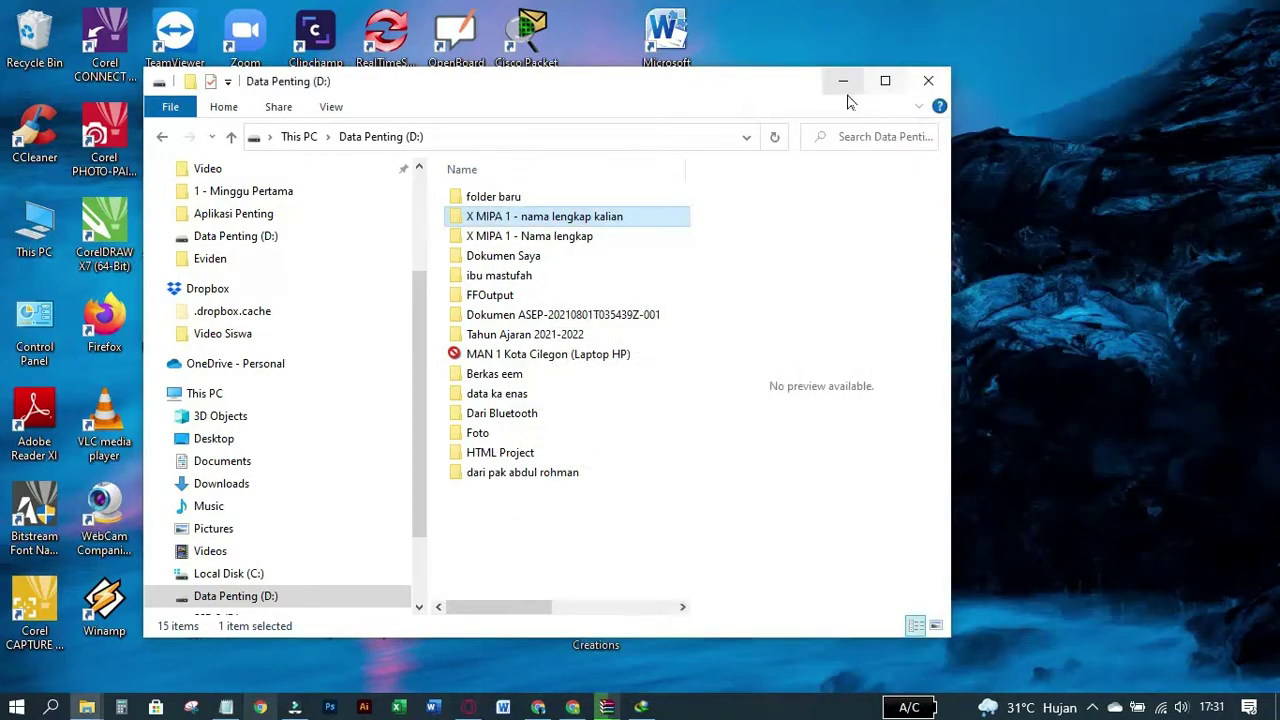
pyautogui.click(842, 82)
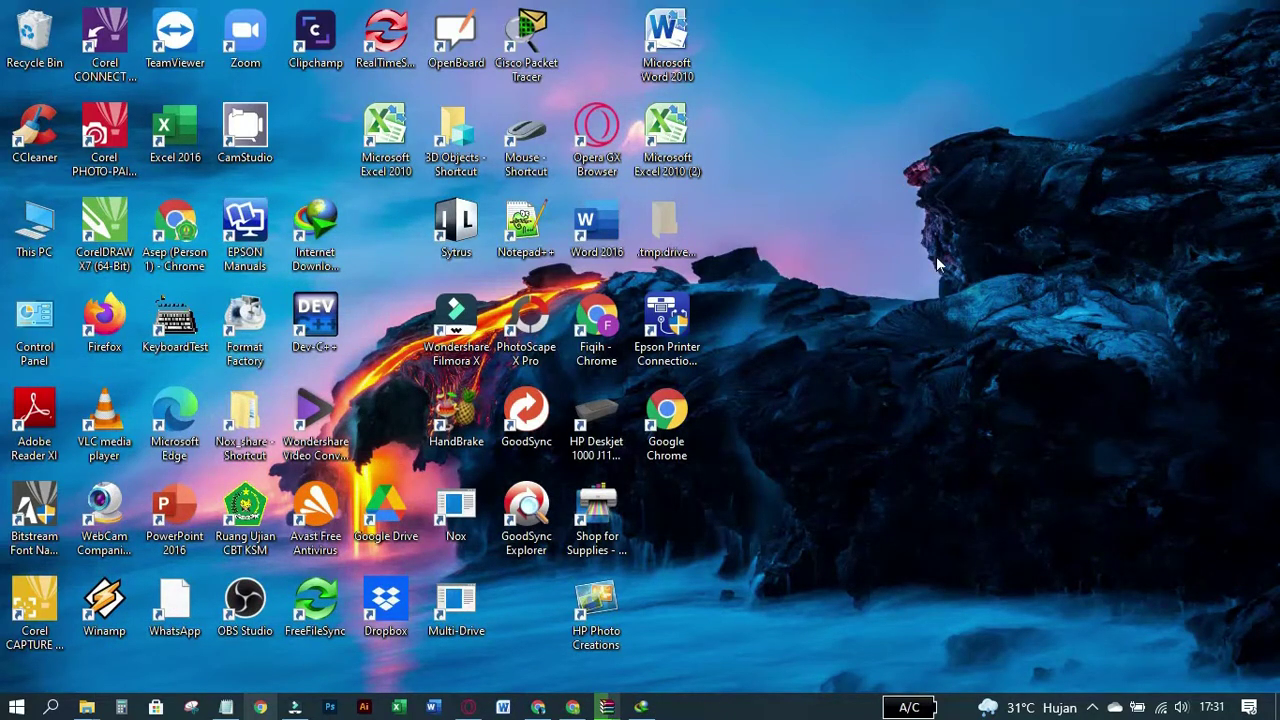
pyautogui.doubleClick(667, 35)
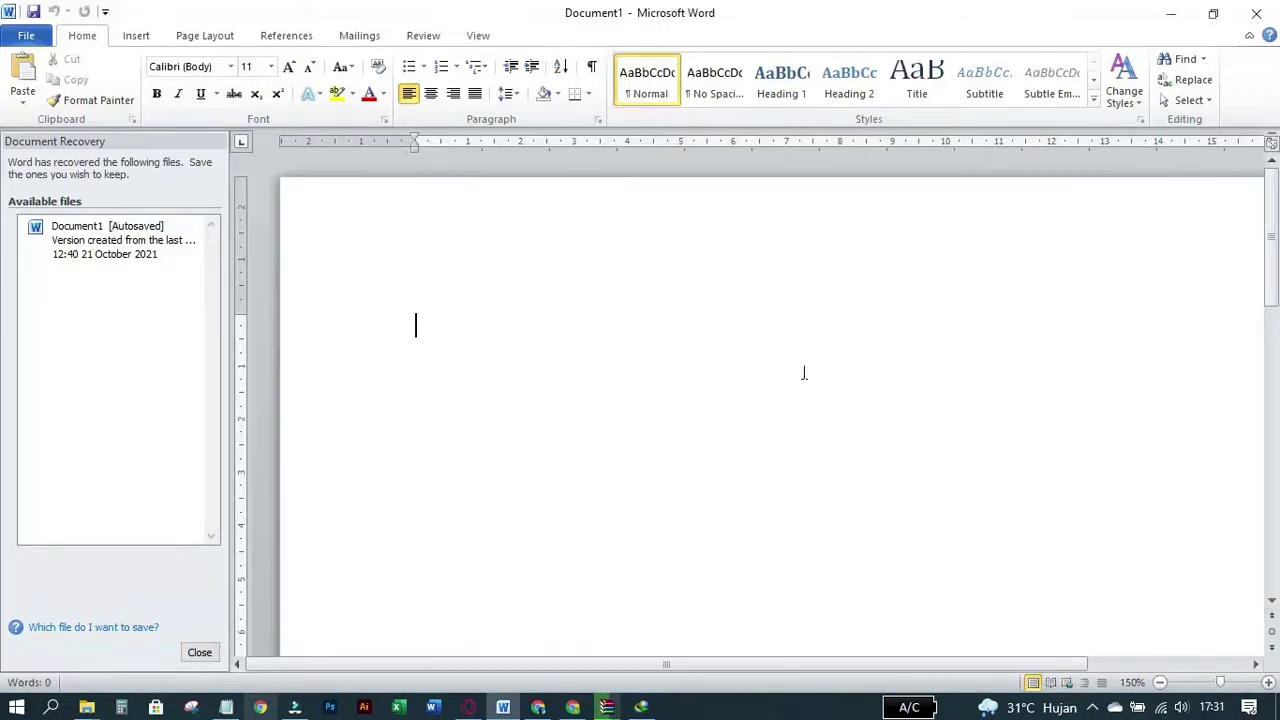
# Step: Close the Document Recovery pane and choose to remove the recovered files
pyautogui.click(799, 368)
pyautogui.click(199, 652)
pyautogui.click(529, 397)
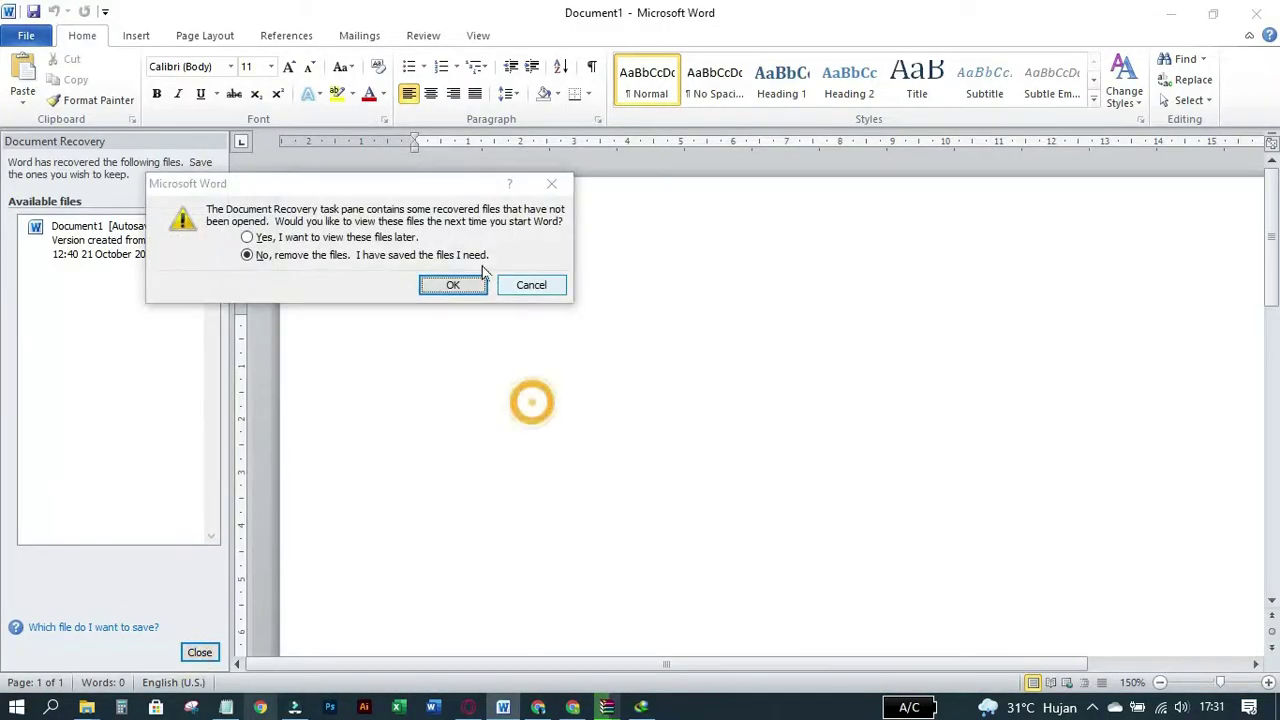
pyautogui.click(463, 289)
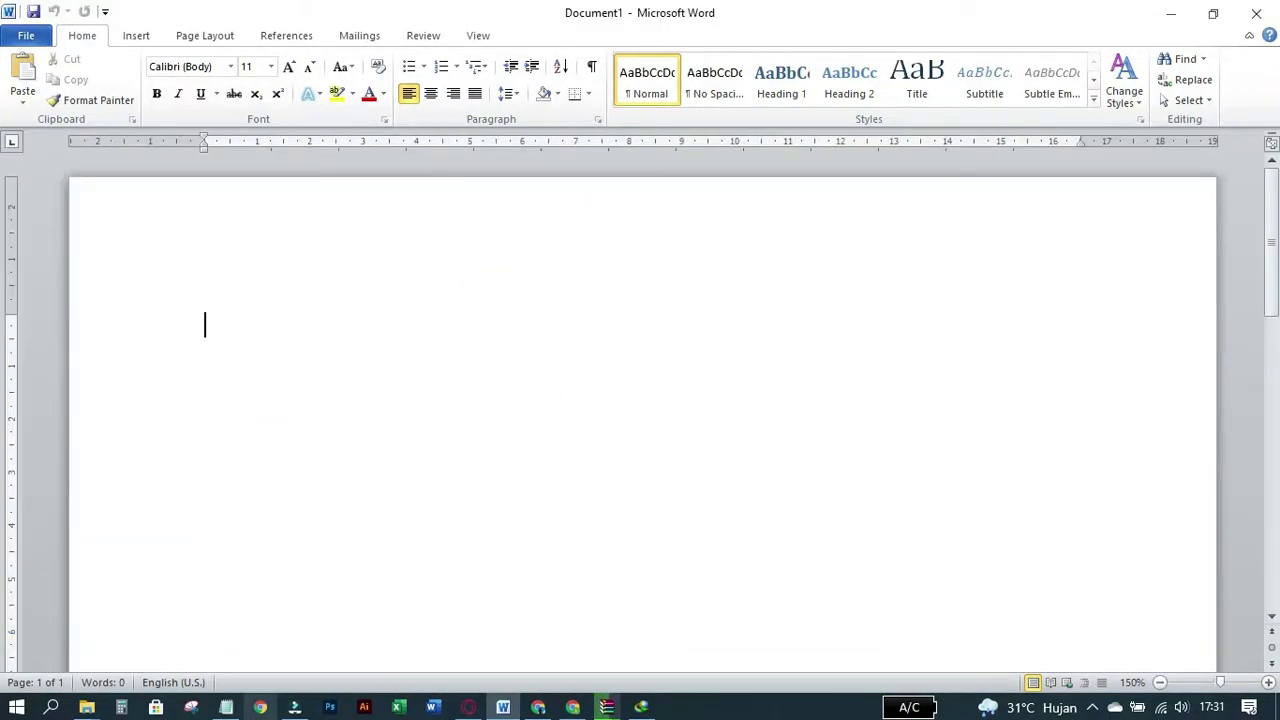
# Step: Enter the text "contoh" in the blank document
pyautogui.click(552, 309)
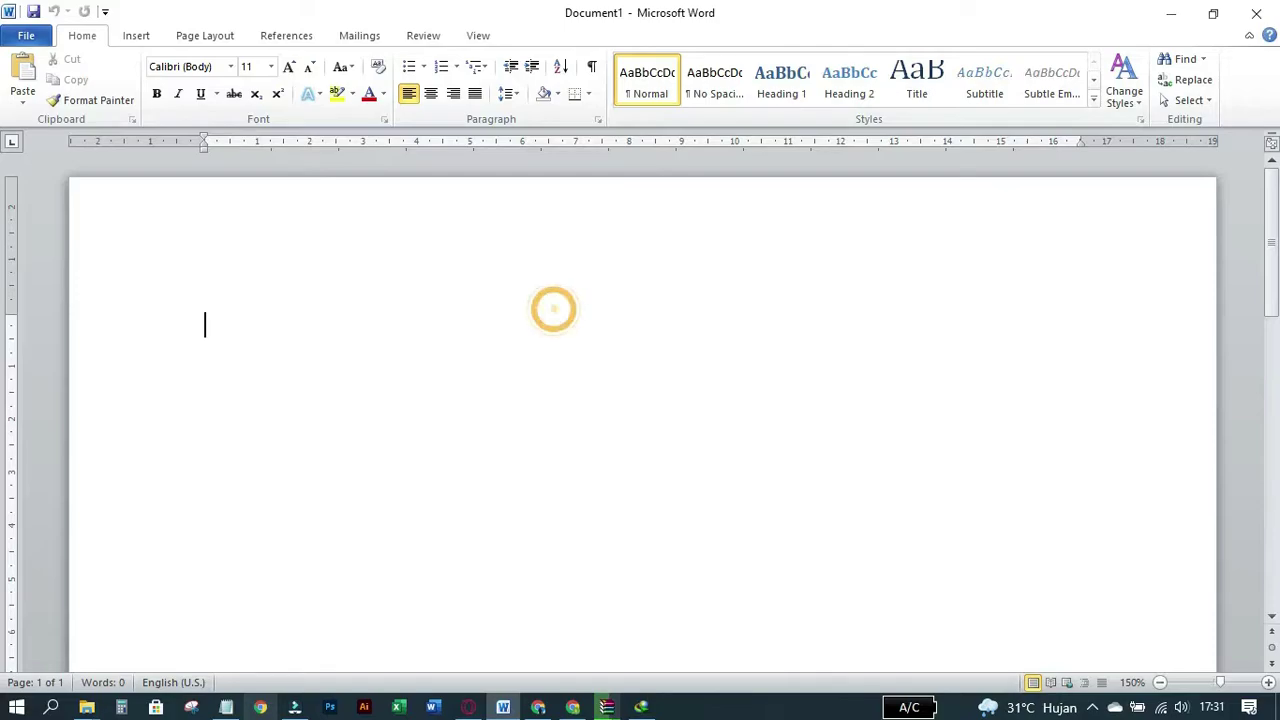
pyautogui.click(540, 419)
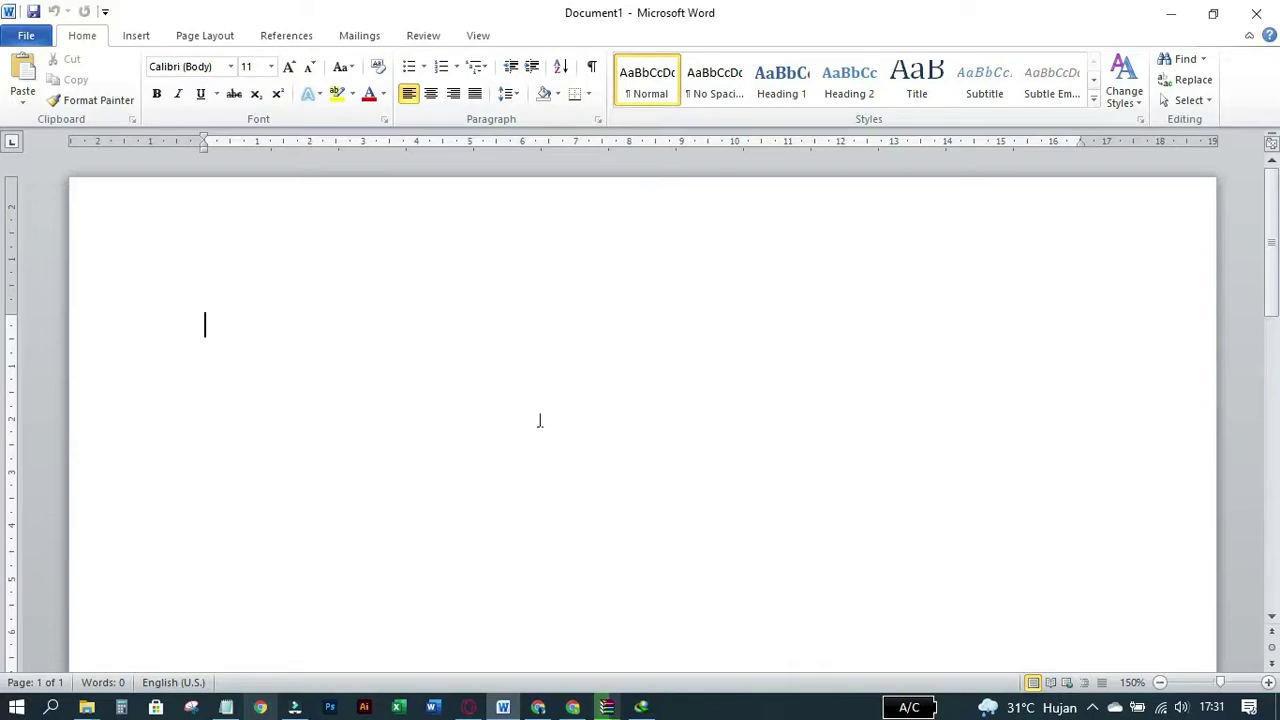
pyautogui.write('contoh')
pyautogui.click(553, 411)
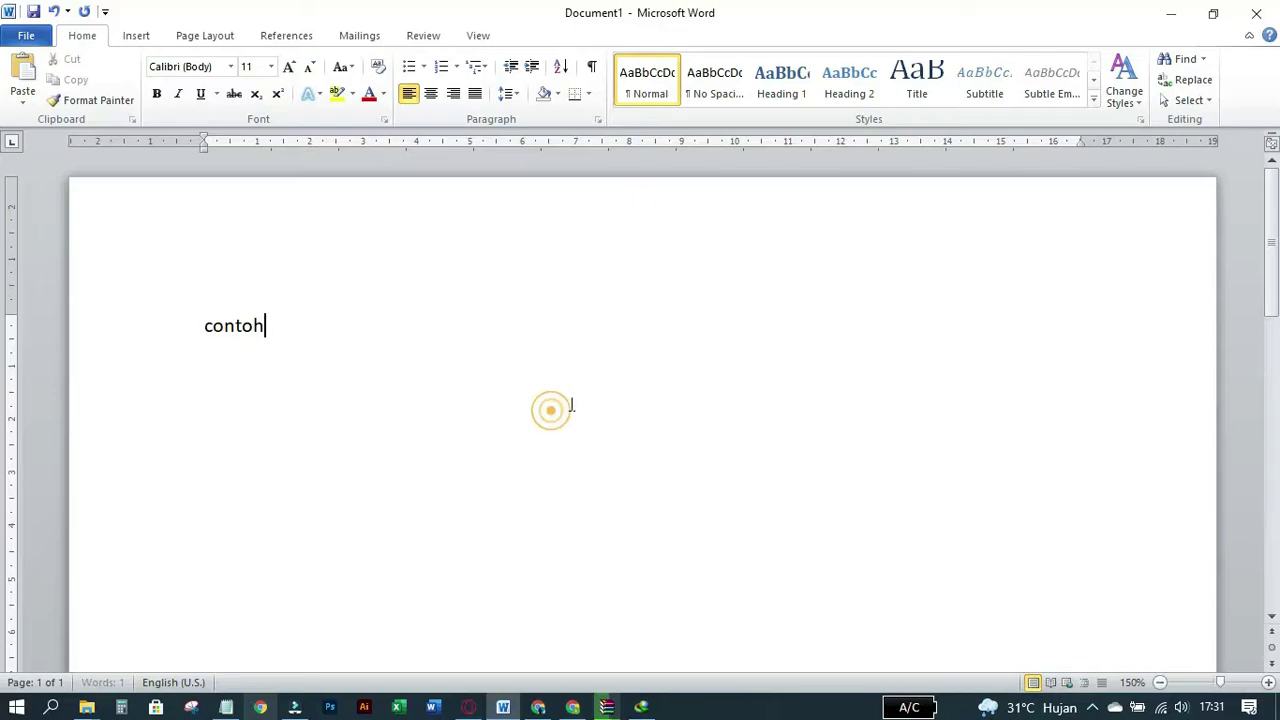
pyautogui.click(536, 310)
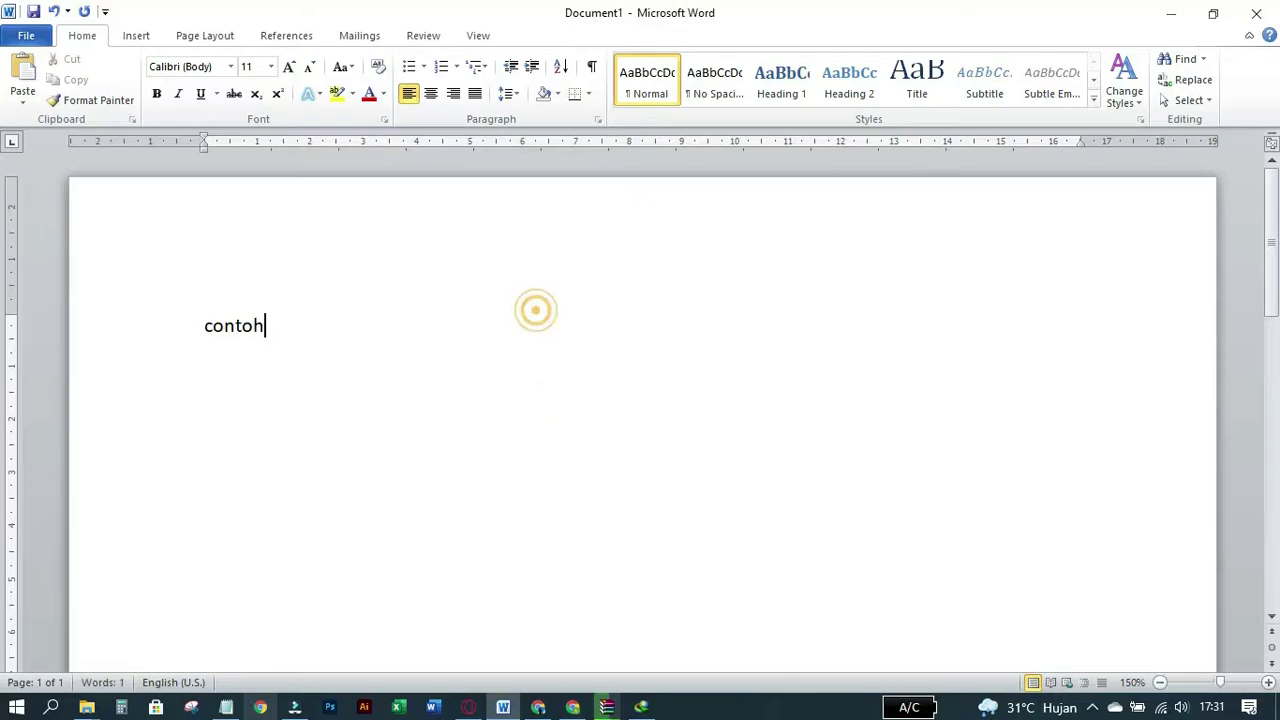
pyautogui.click(443, 341)
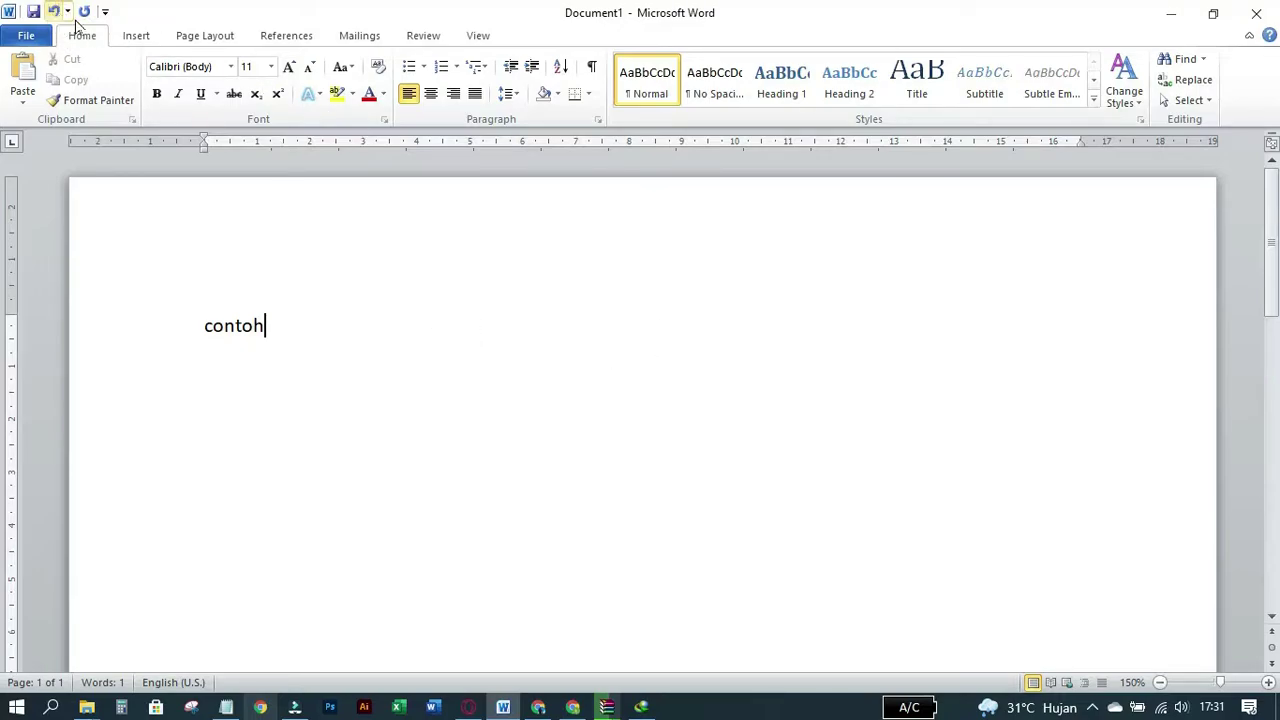
pyautogui.click(516, 418)
pyautogui.click(590, 371)
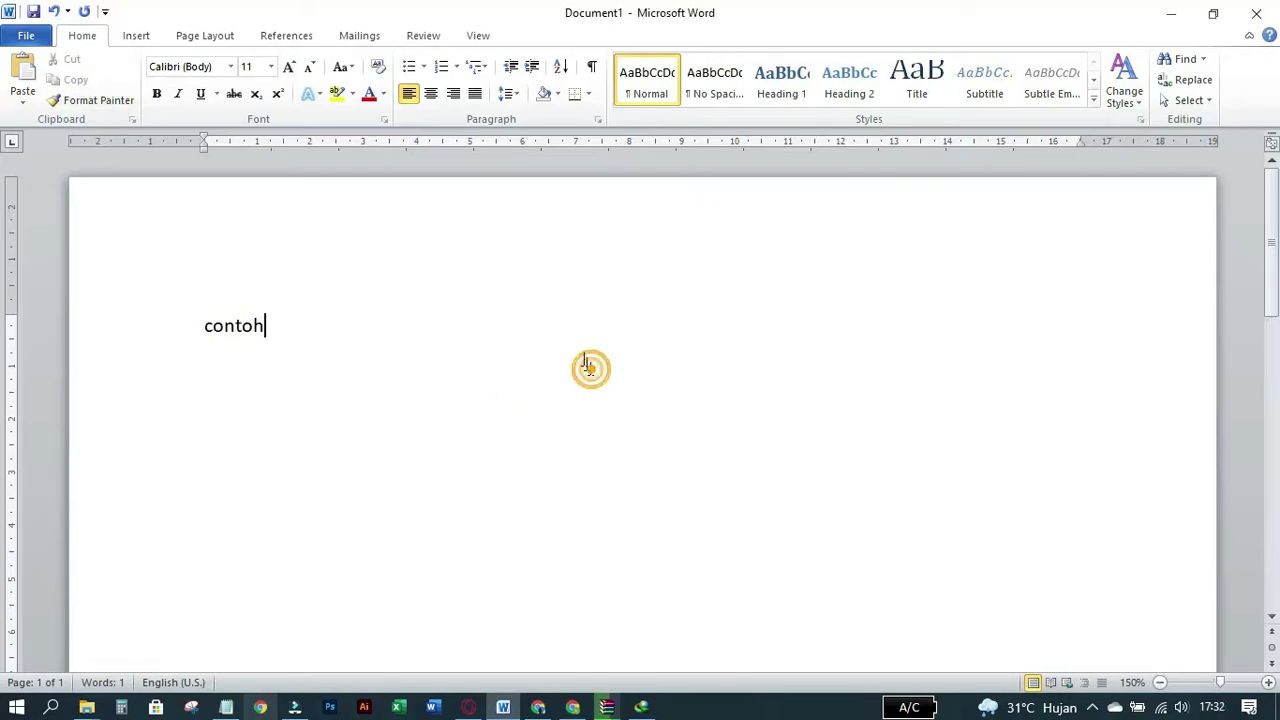
# Step: Demonstrate two ways to bring up the Save As dialog for the document, cancelling it each time
pyautogui.click(33, 12)
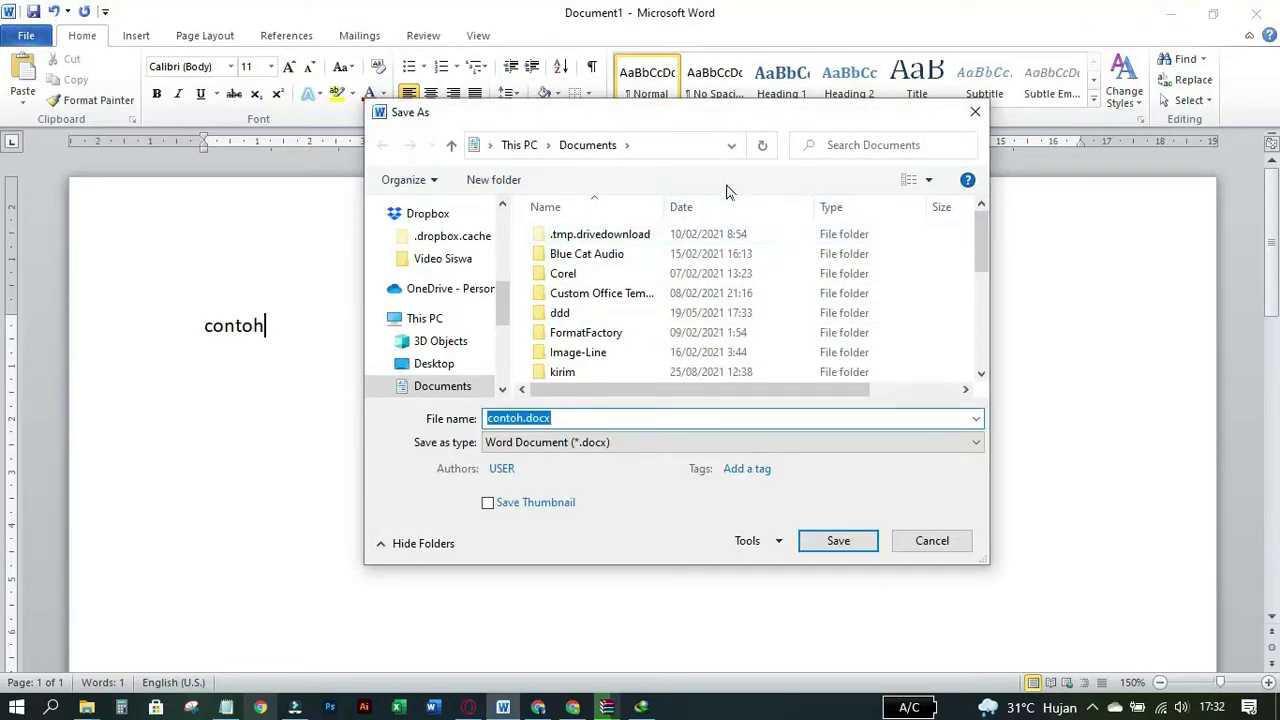
pyautogui.click(975, 111)
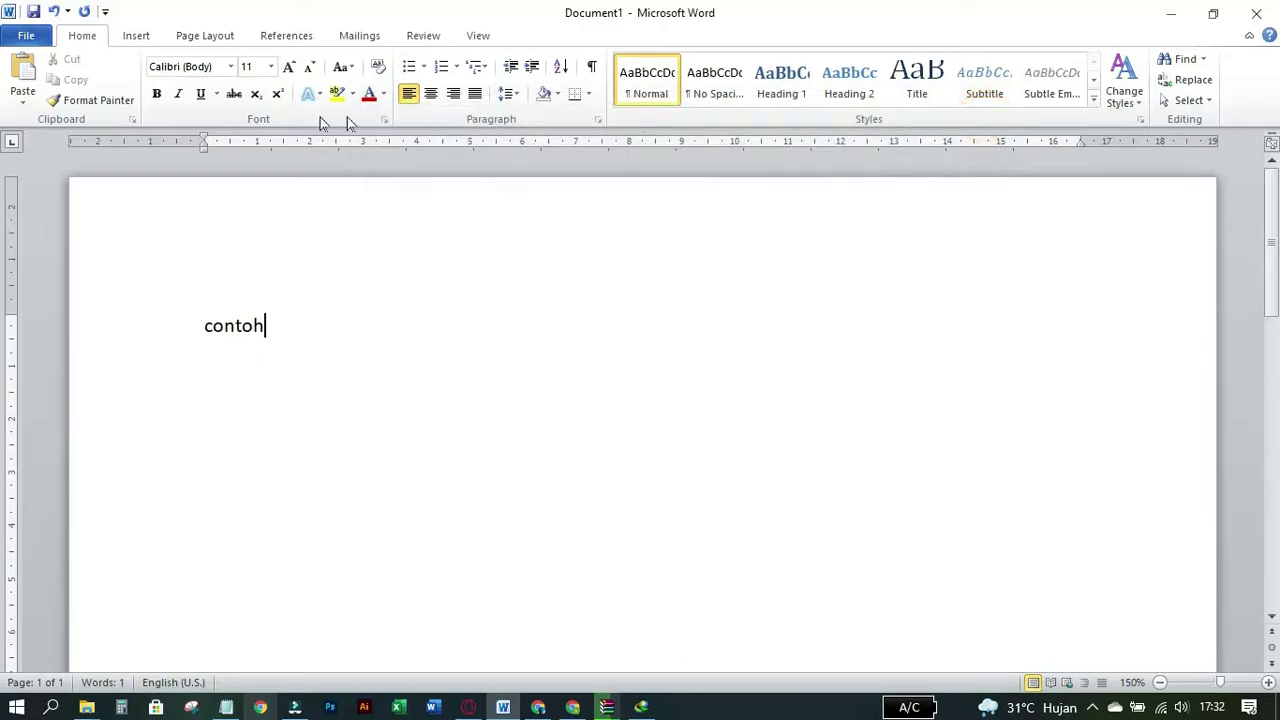
pyautogui.click(28, 36)
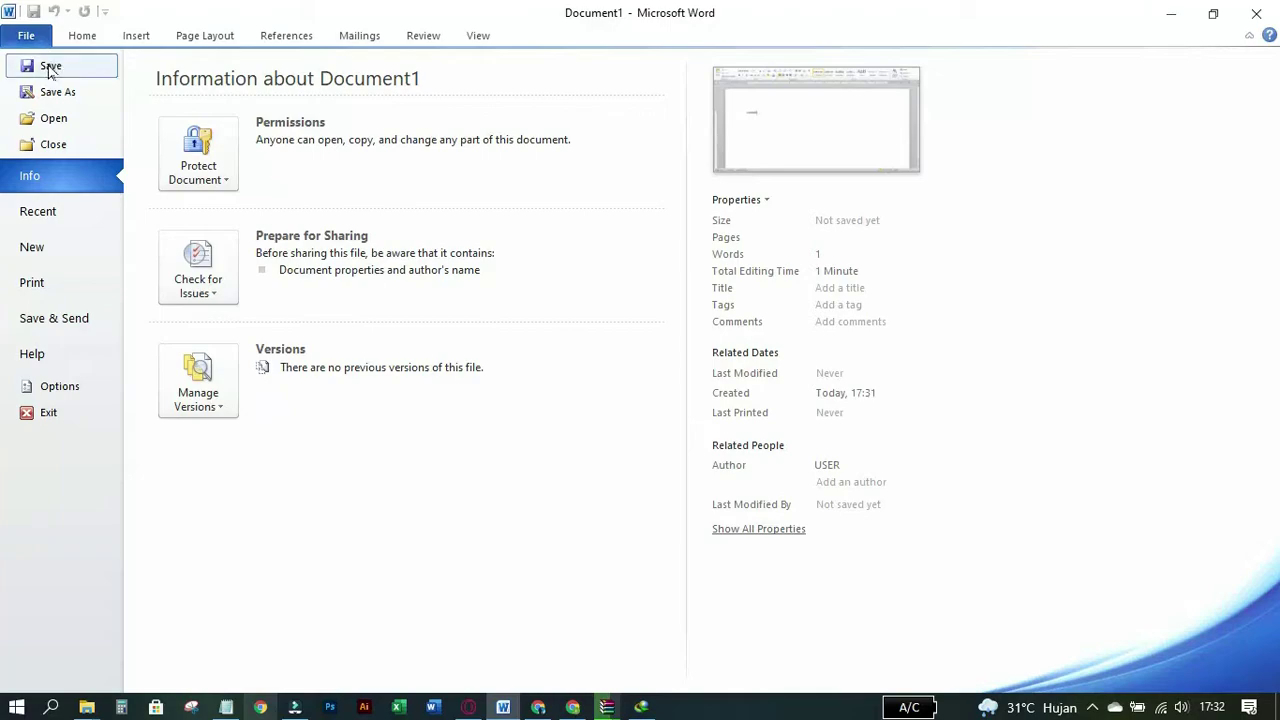
pyautogui.click(50, 68)
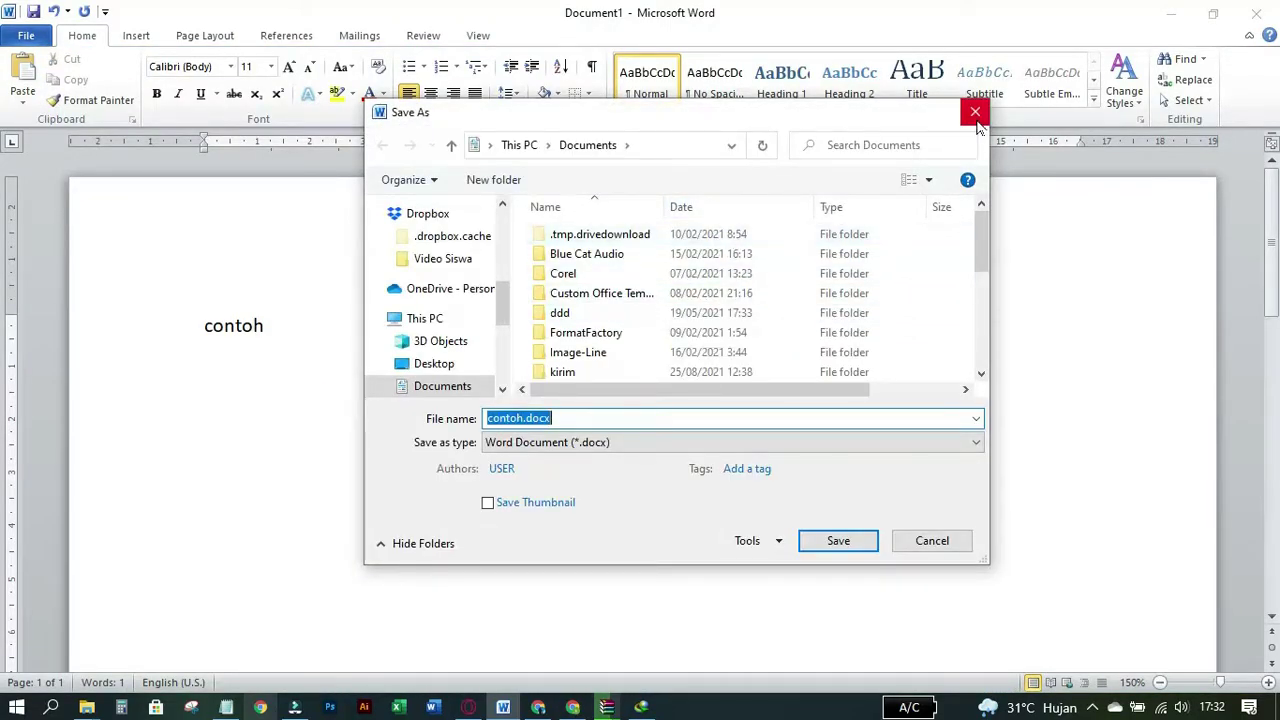
pyautogui.click(976, 126)
# Step: Search Windows for "keybo", open the On-Screen Keyboard and place it below the word "contoh" in the document
pyautogui.click(16, 707)
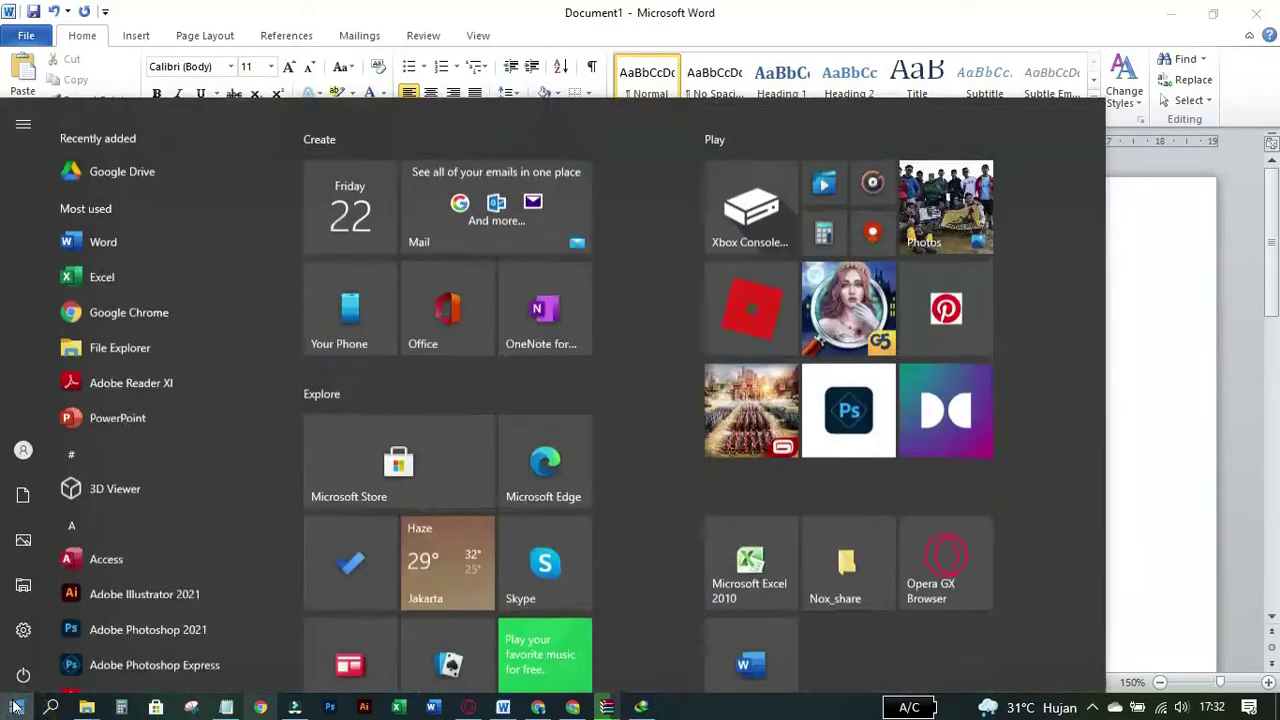
pyautogui.write('keybo')
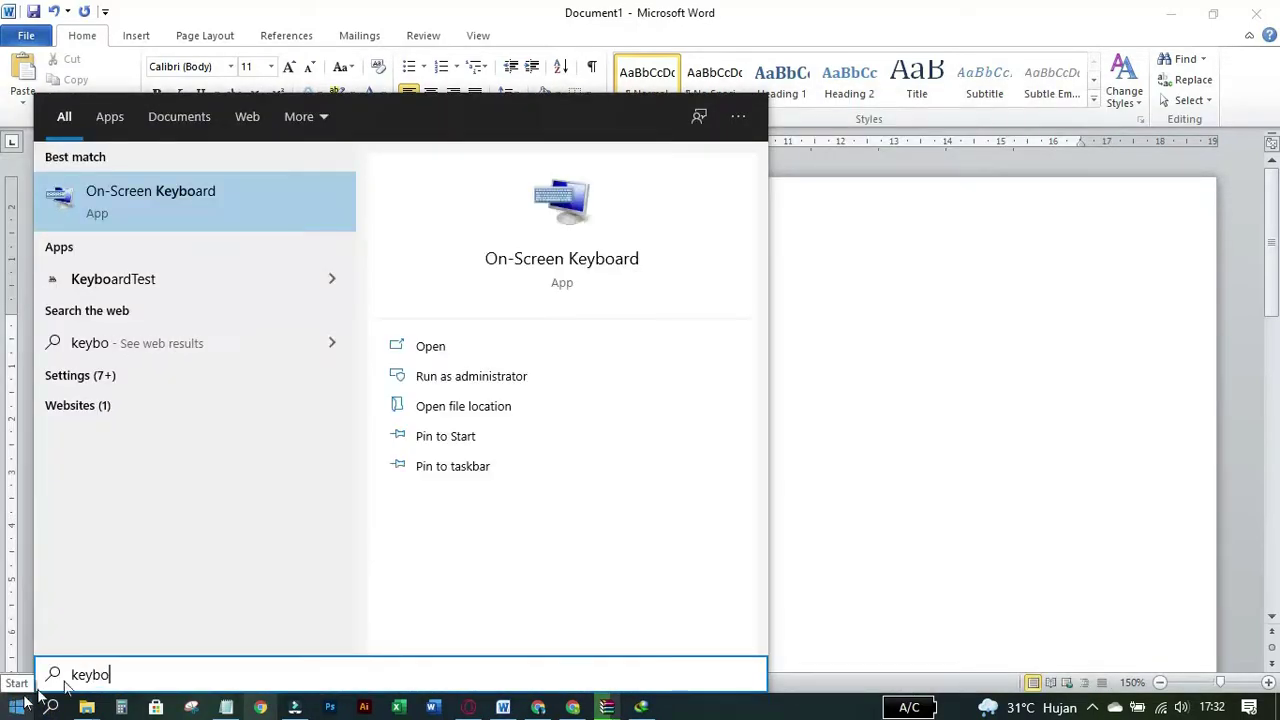
pyautogui.click(122, 223)
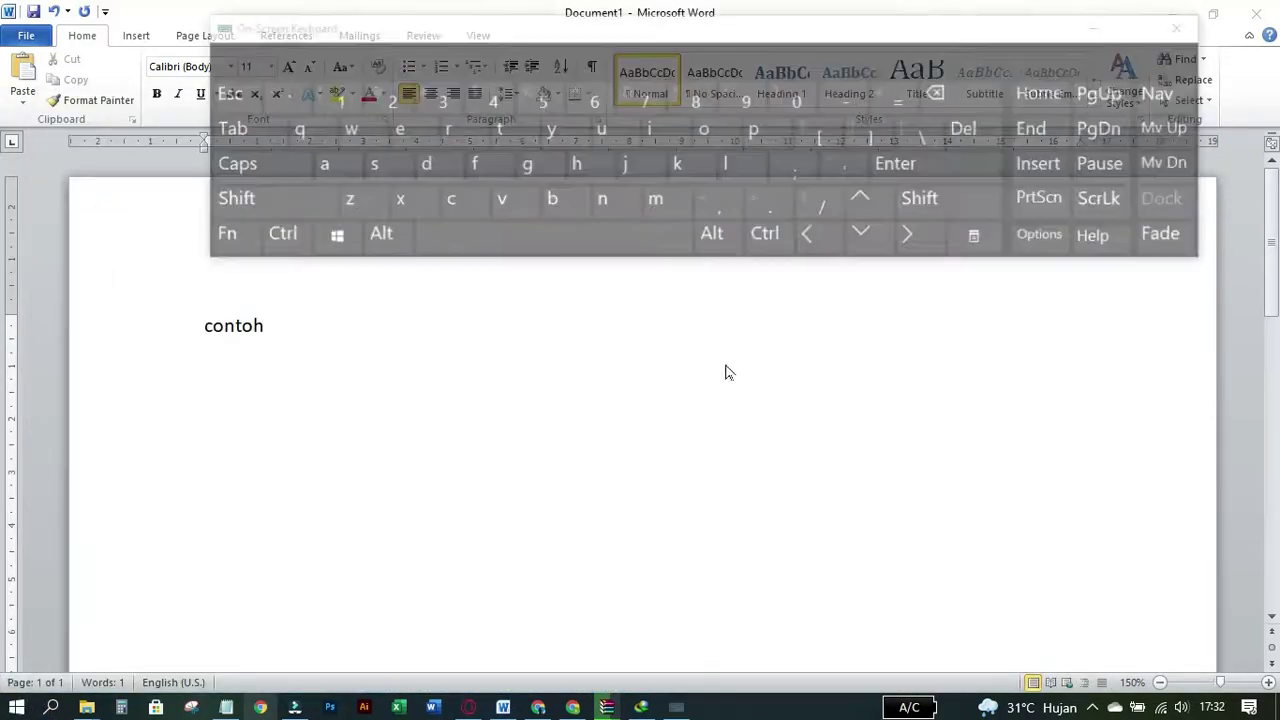
pyautogui.moveTo(837, 40); pyautogui.dragTo(779, 428)
pyautogui.click(656, 342)
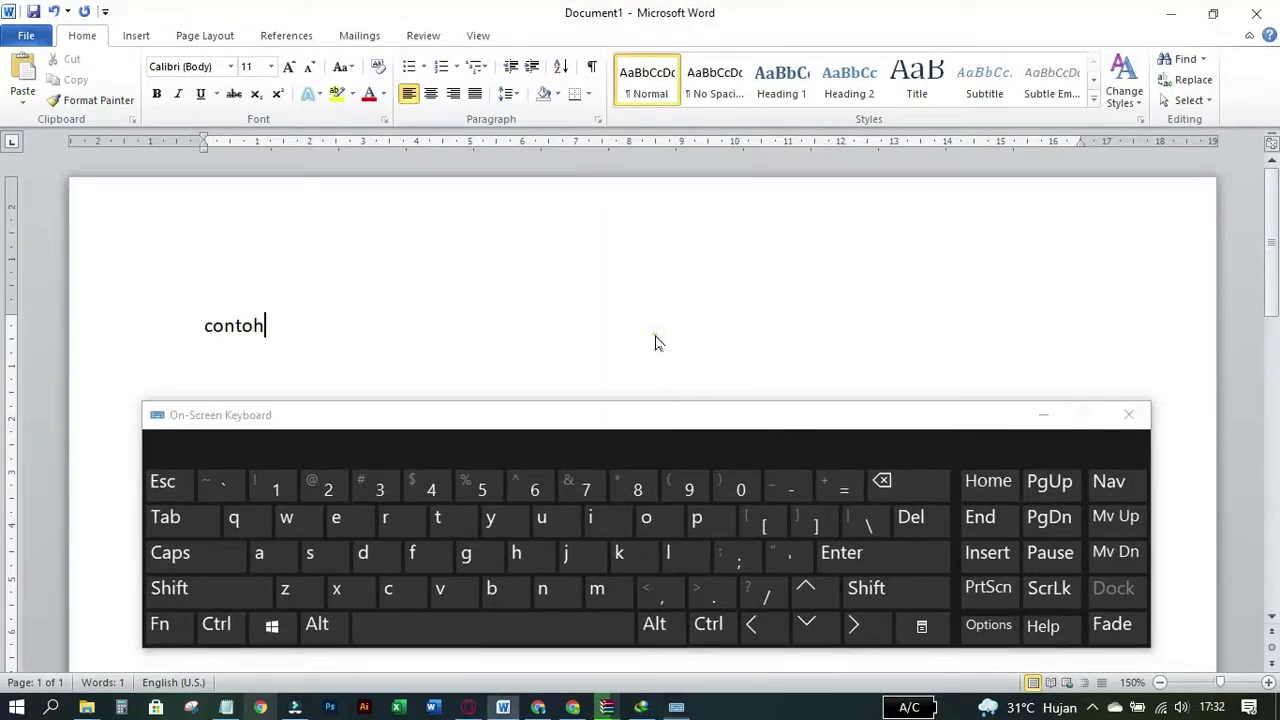
pyautogui.click(572, 336)
pyautogui.moveTo(770, 422)
pyautogui.mouseDown()
pyautogui.moveTo(794, 423)
pyautogui.moveTo(800, 406)
pyautogui.moveTo(785, 412)
pyautogui.mouseUp()
pyautogui.click(688, 338)
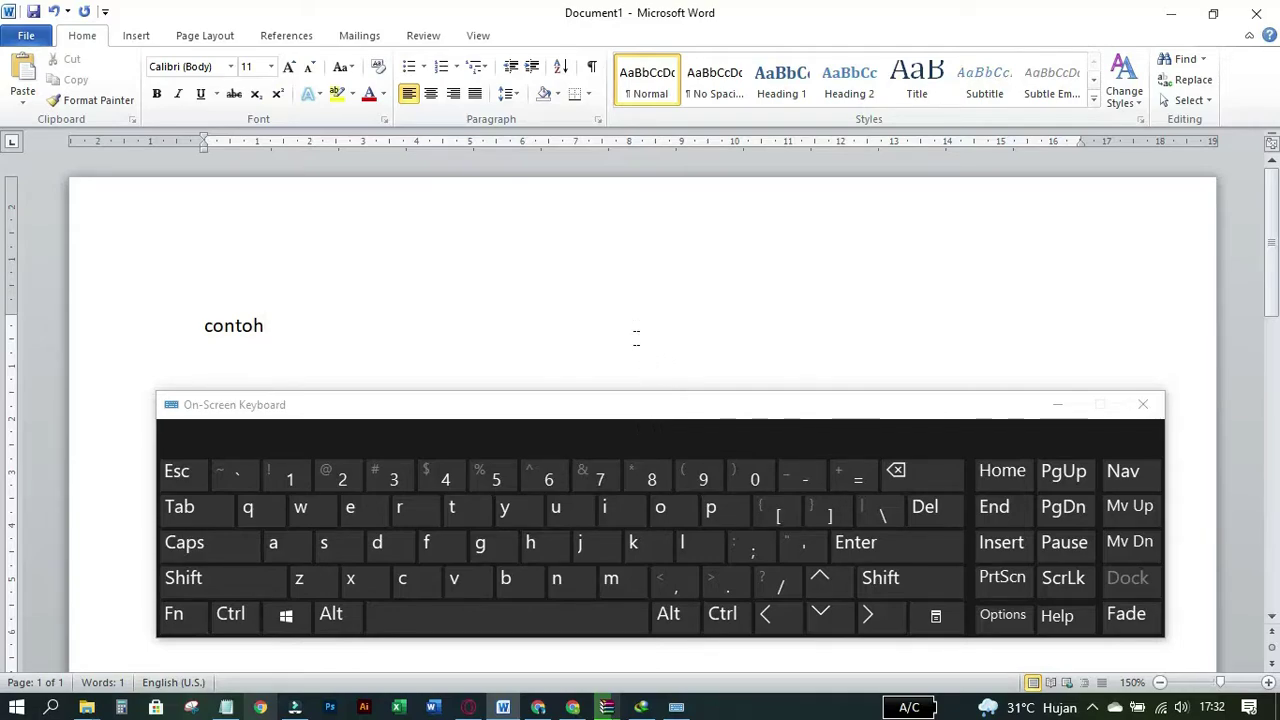
# Step: Invoke the save command through the On-Screen Keyboard, and close the keyboard once the Save As dialog is open
pyautogui.click(229, 615)
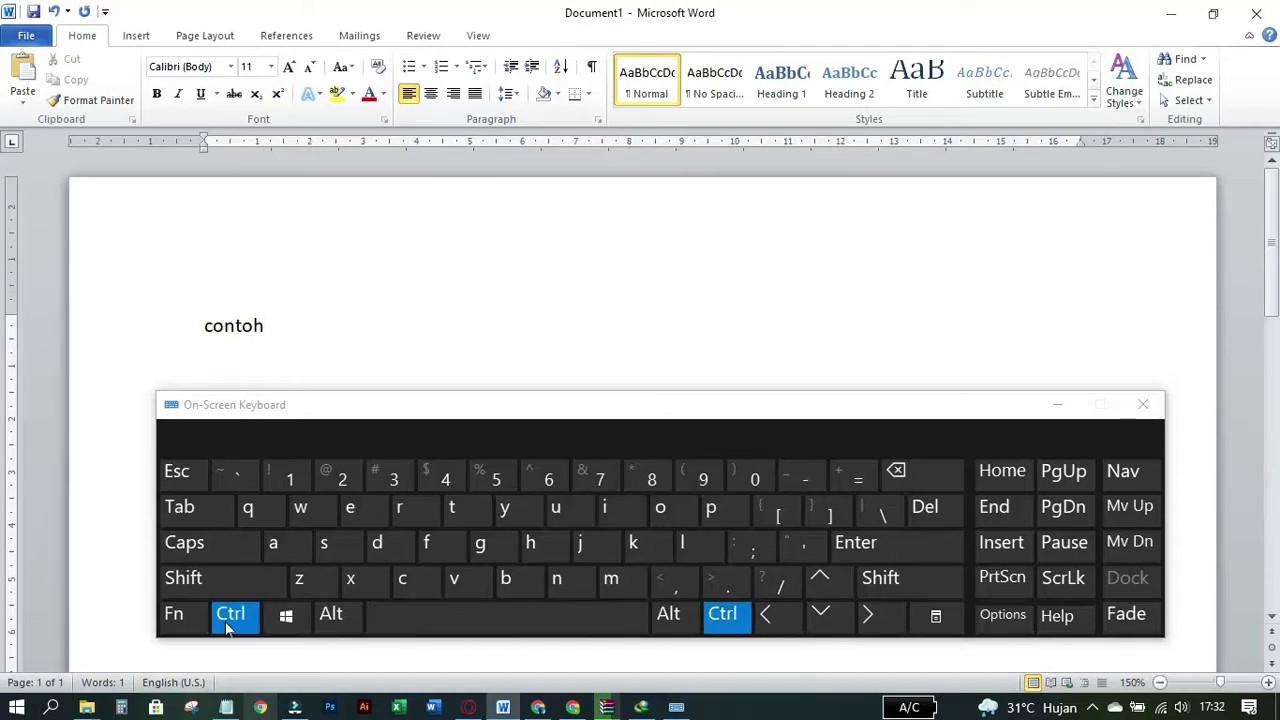
pyautogui.click(341, 550)
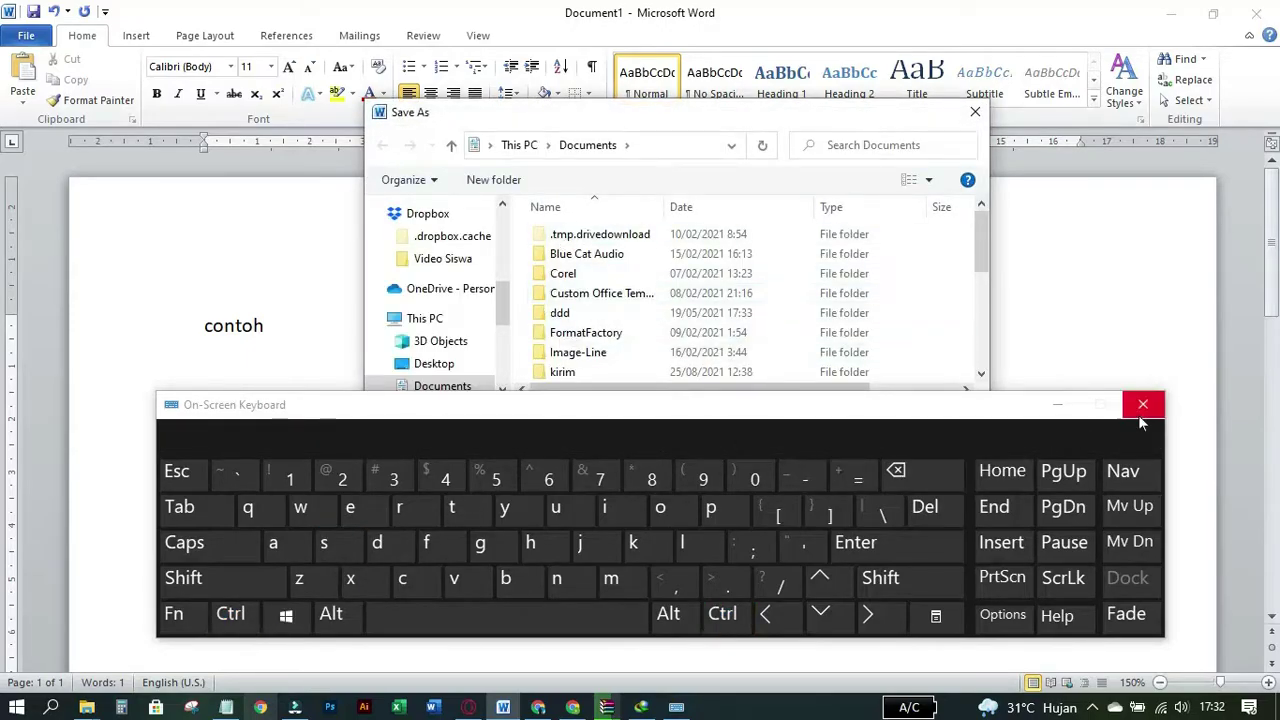
pyautogui.click(1140, 410)
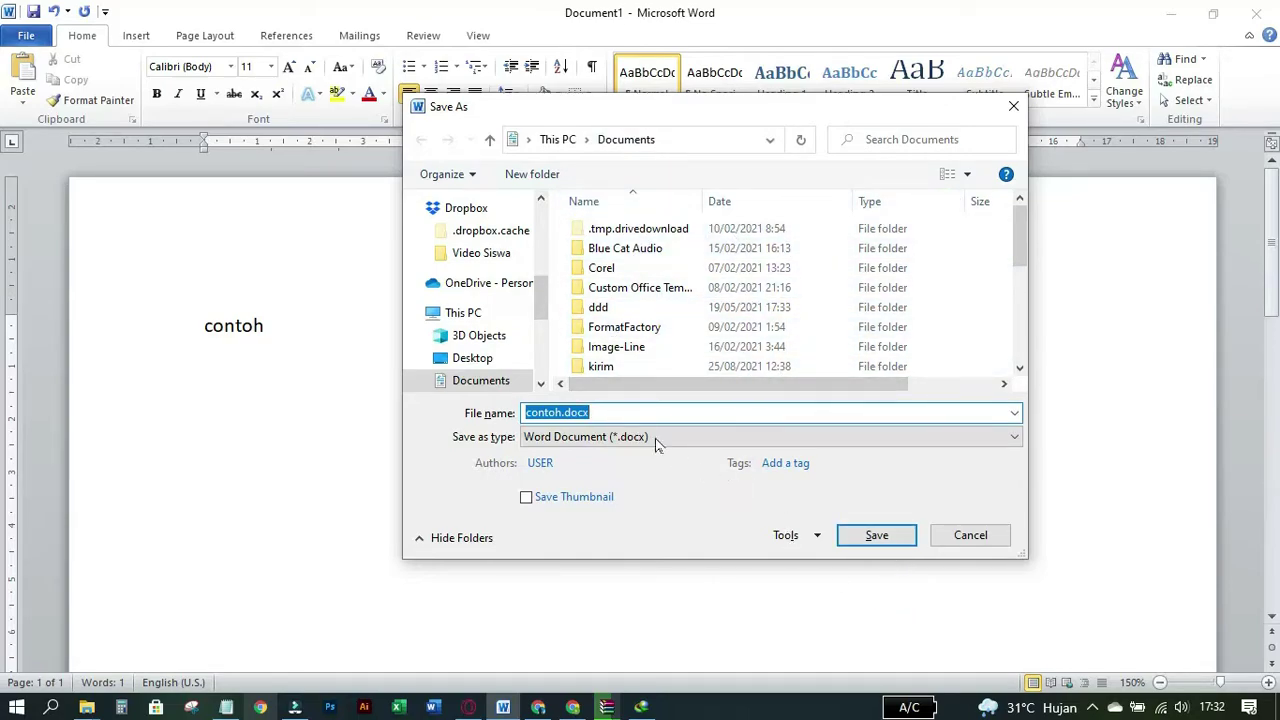
# Step: Browse from This PC to the Data Penting (D:) drive as the save location
pyautogui.click(472, 318)
pyautogui.scroll(-3, 828, 319)
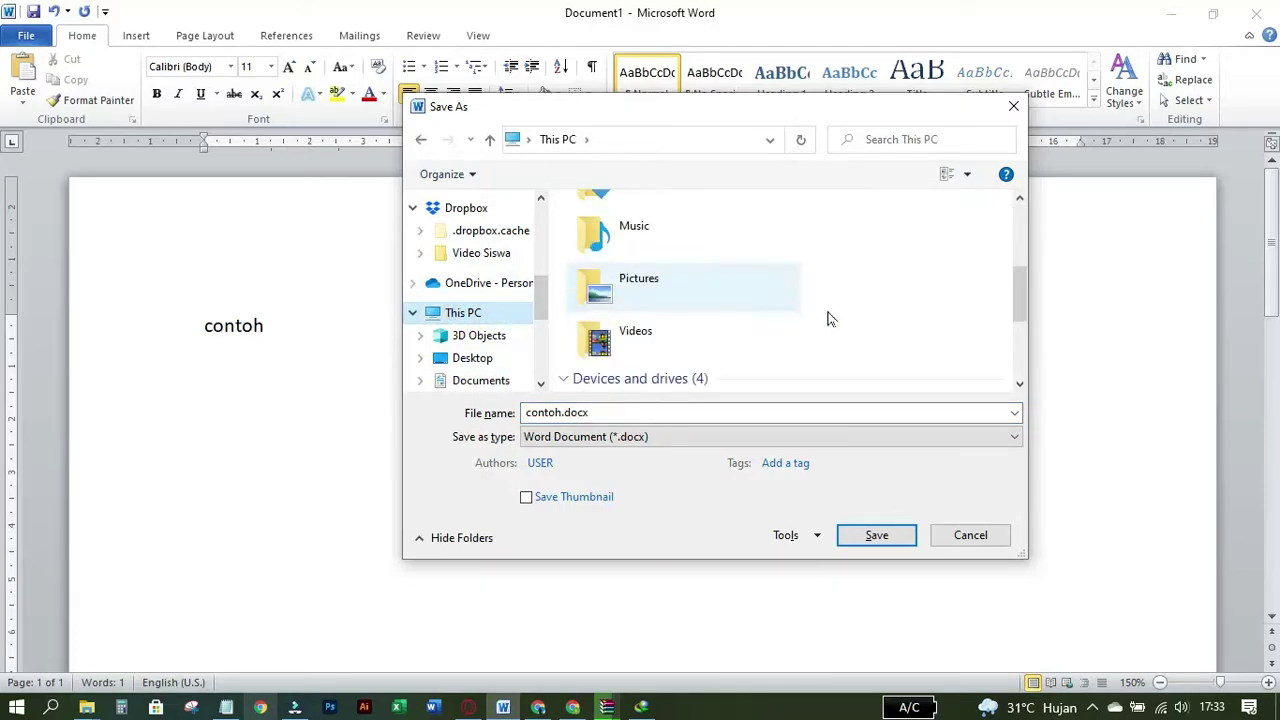
pyautogui.scroll(-2, 828, 319)
pyautogui.scroll(2, 943, 344)
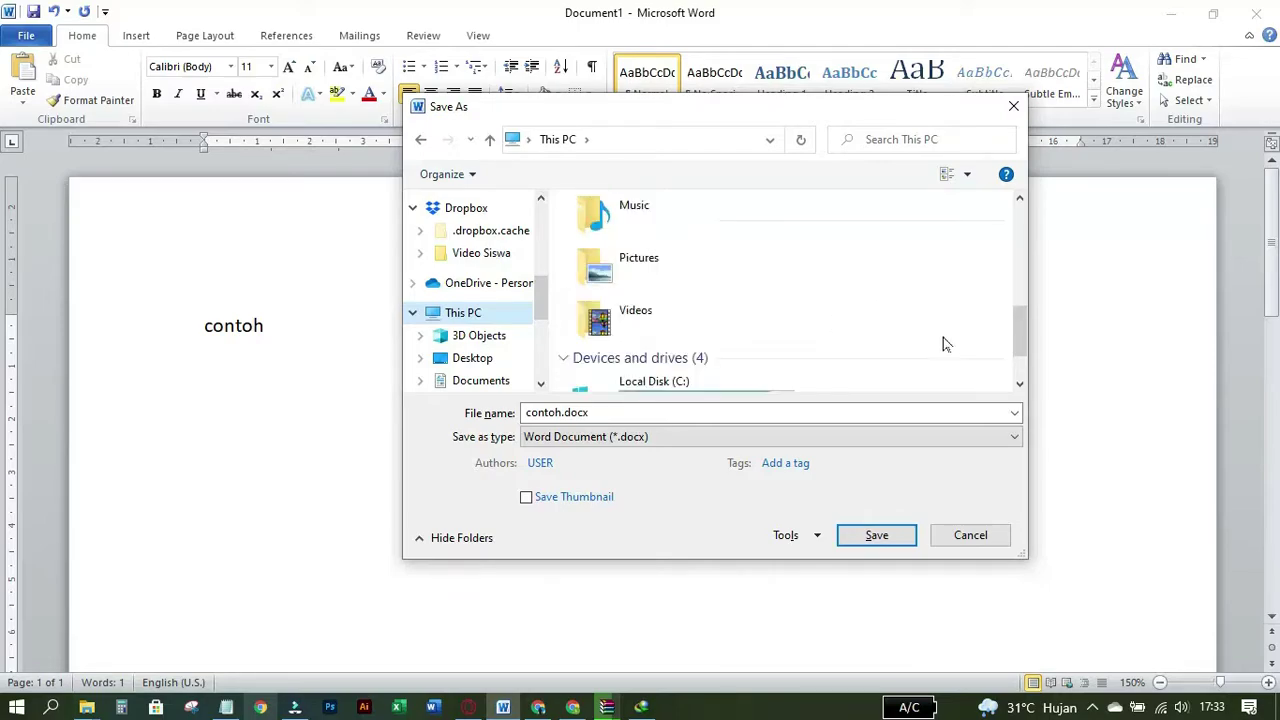
pyautogui.scroll(-2, 943, 344)
pyautogui.click(670, 252)
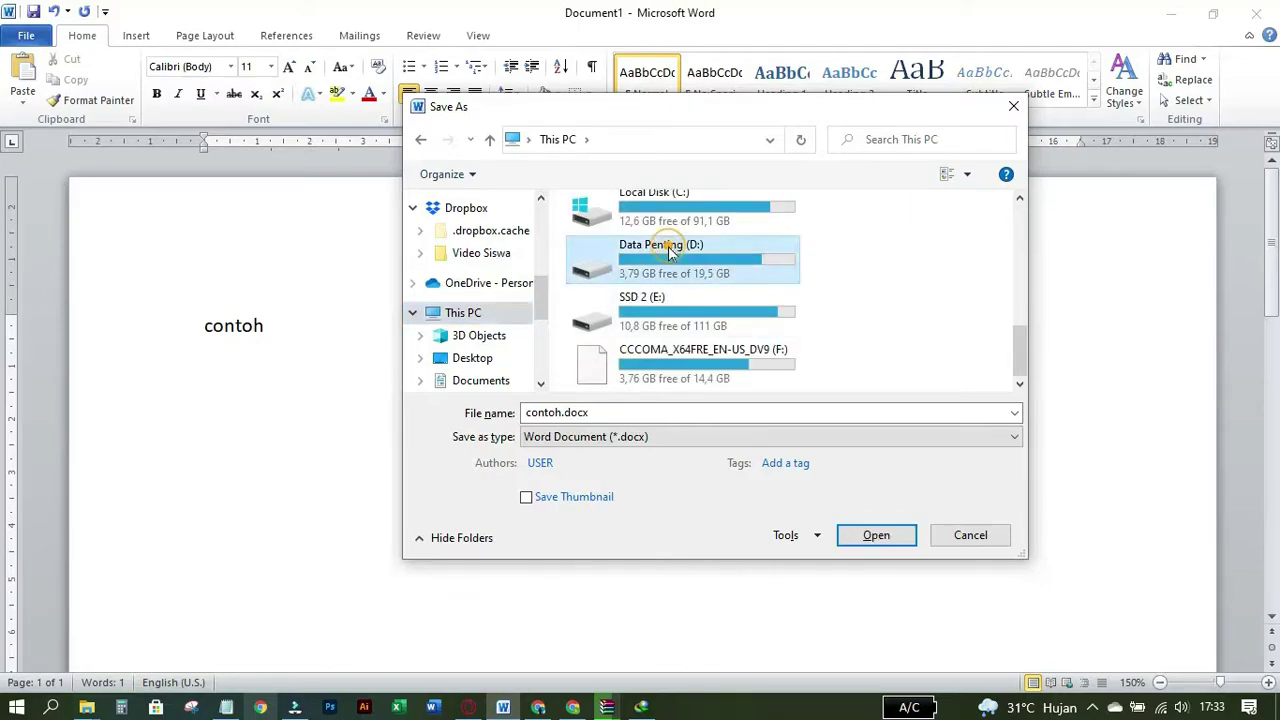
pyautogui.doubleClick(638, 258)
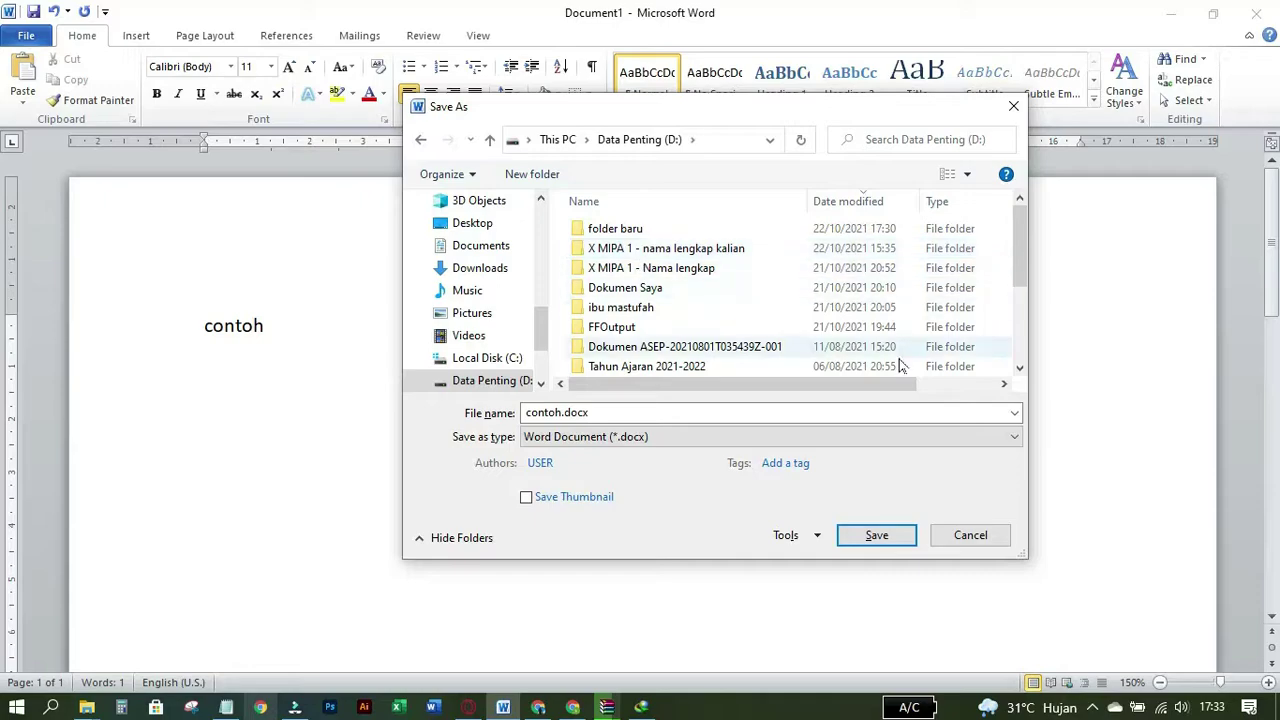
# Step: Save the document as "dokumen contoh" in the folder "X MIPA 1 - nama lengkap kalian" as a Word Document
pyautogui.click(633, 257)
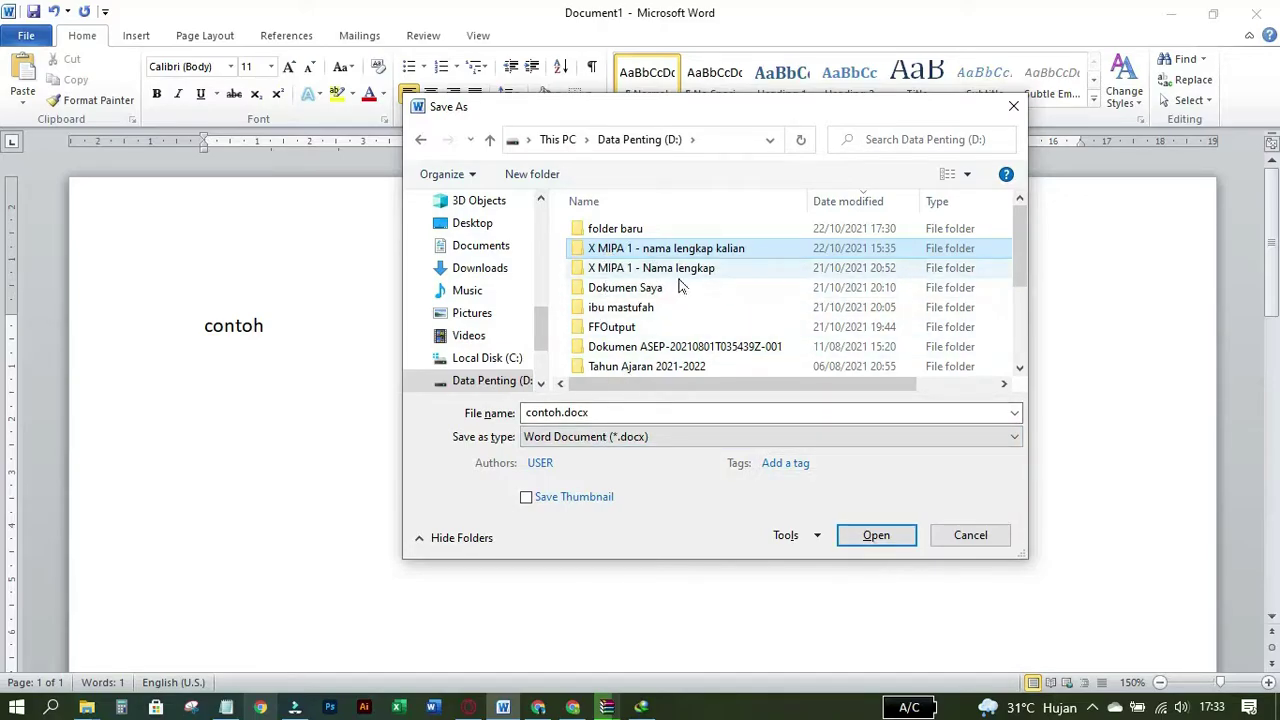
pyautogui.scroll(-3, 760, 340)
pyautogui.scroll(3, 700, 330)
pyautogui.doubleClick(650, 250)
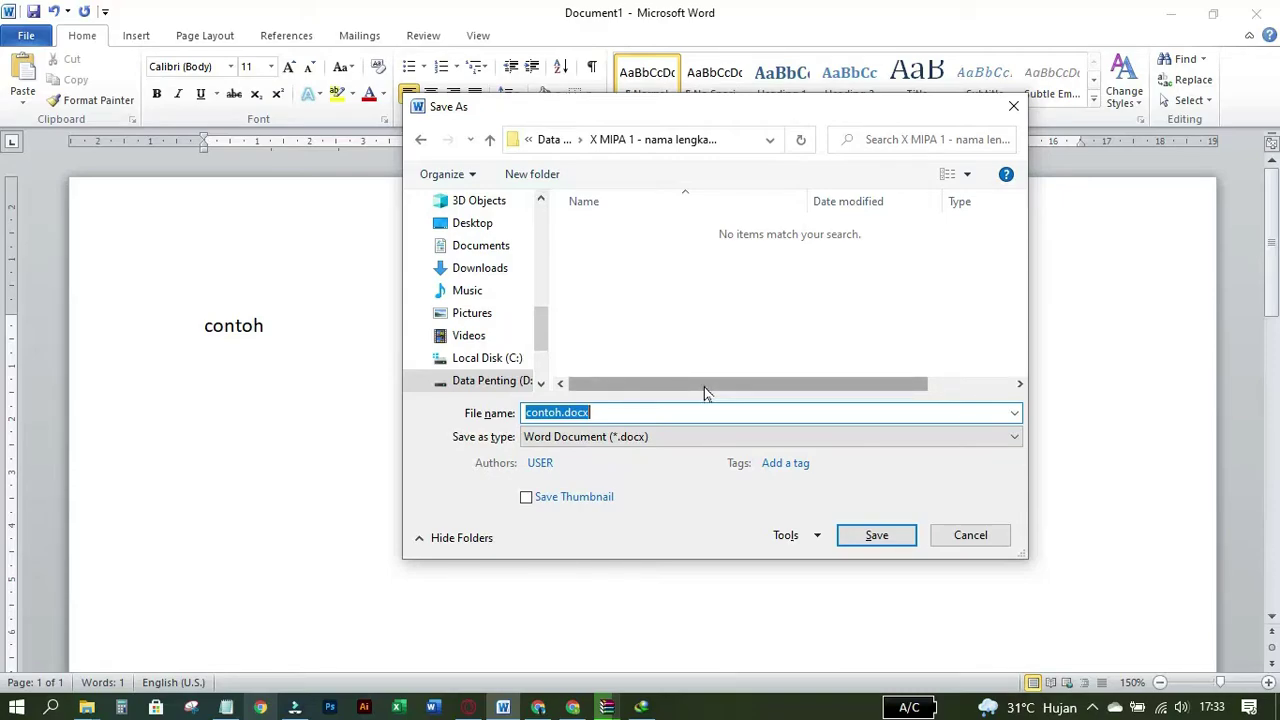
pyautogui.write('dom')
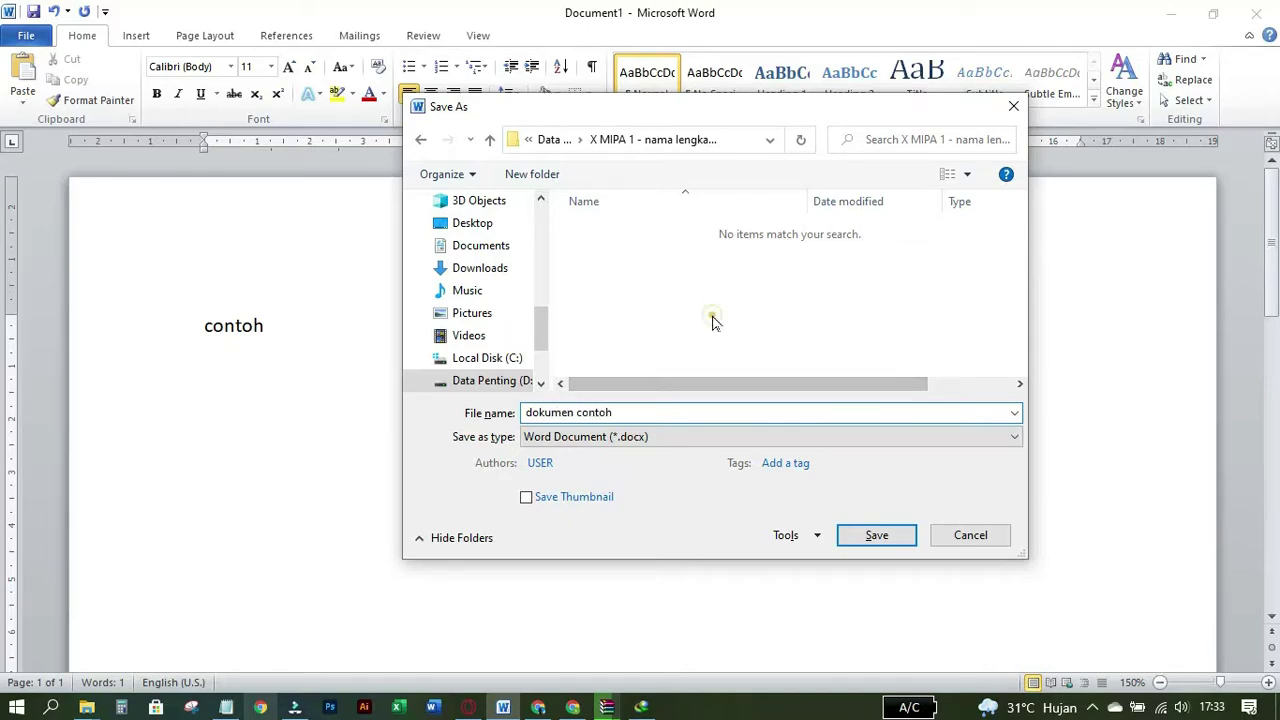
pyautogui.click(892, 538)
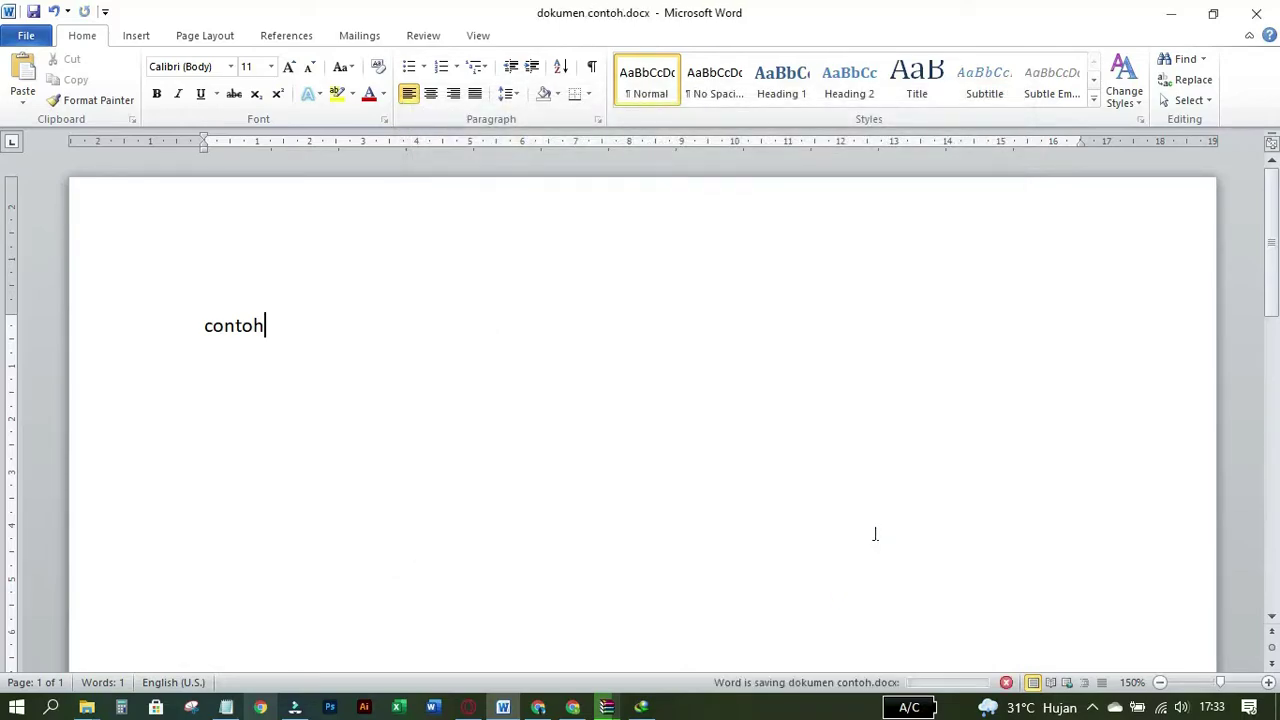
# Step: Close the saved document "dokumen contoh.docx" and exit Word
pyautogui.click(876, 532)
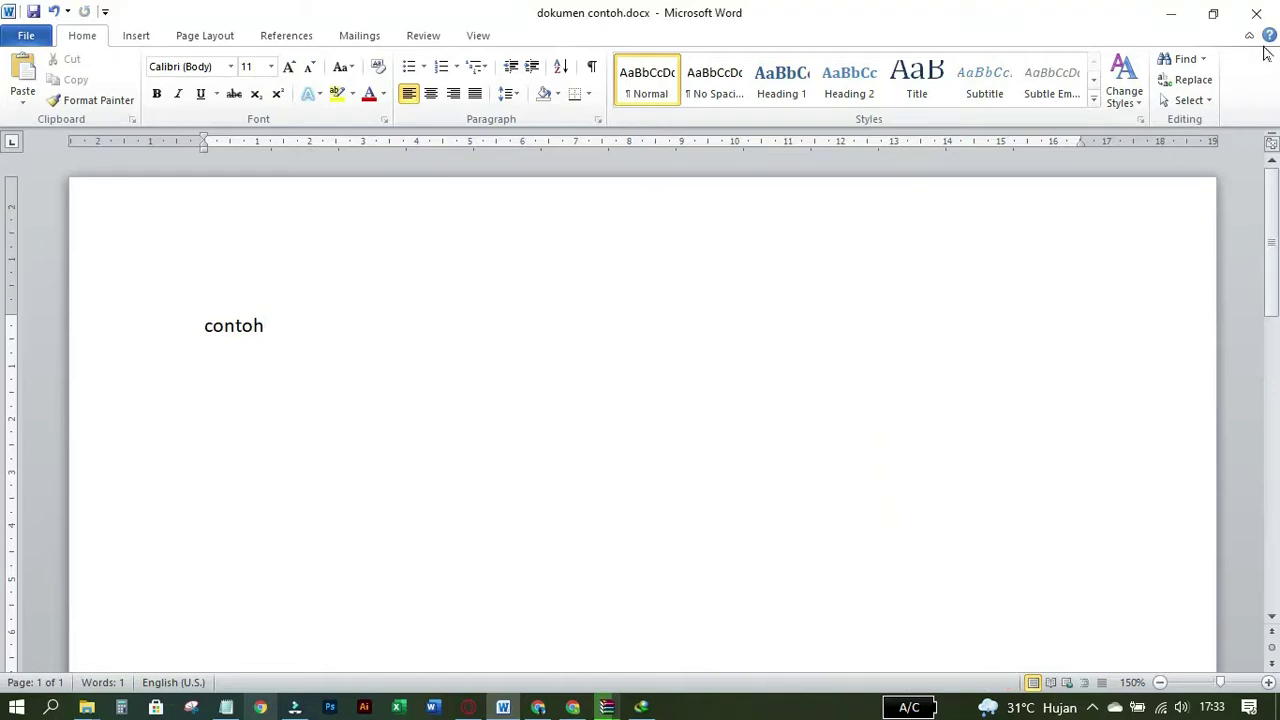
pyautogui.click(1256, 13)
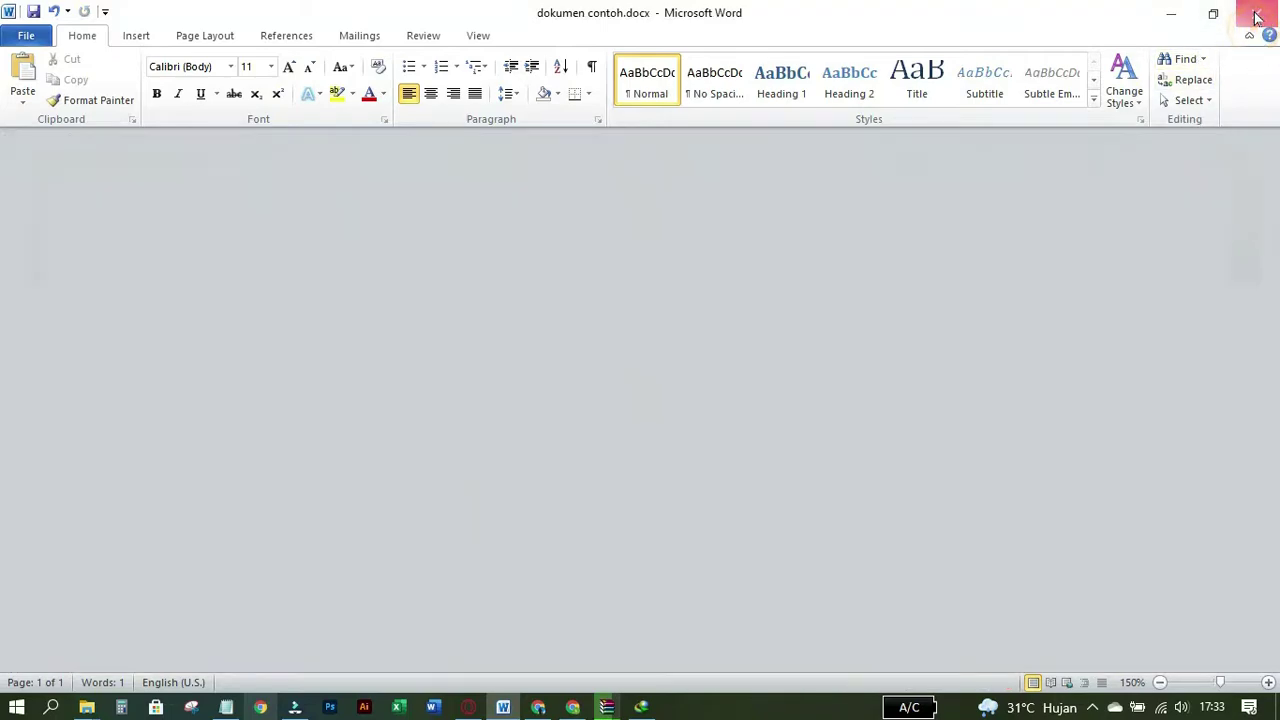
pyautogui.click(768, 397)
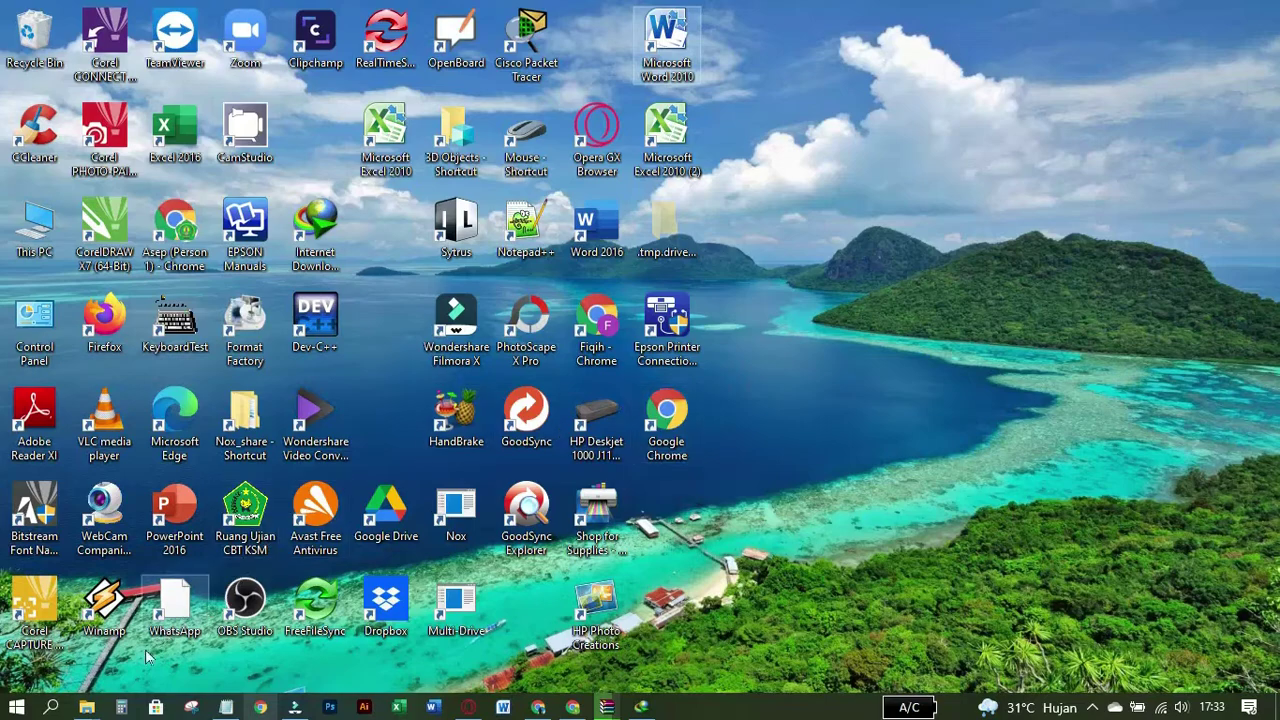
# Step: Switch to the File Explorer window showing Data Penting (D:) and open the folder "X MIPA 1 - nama lengkap kalian"
pyautogui.click(88, 708)
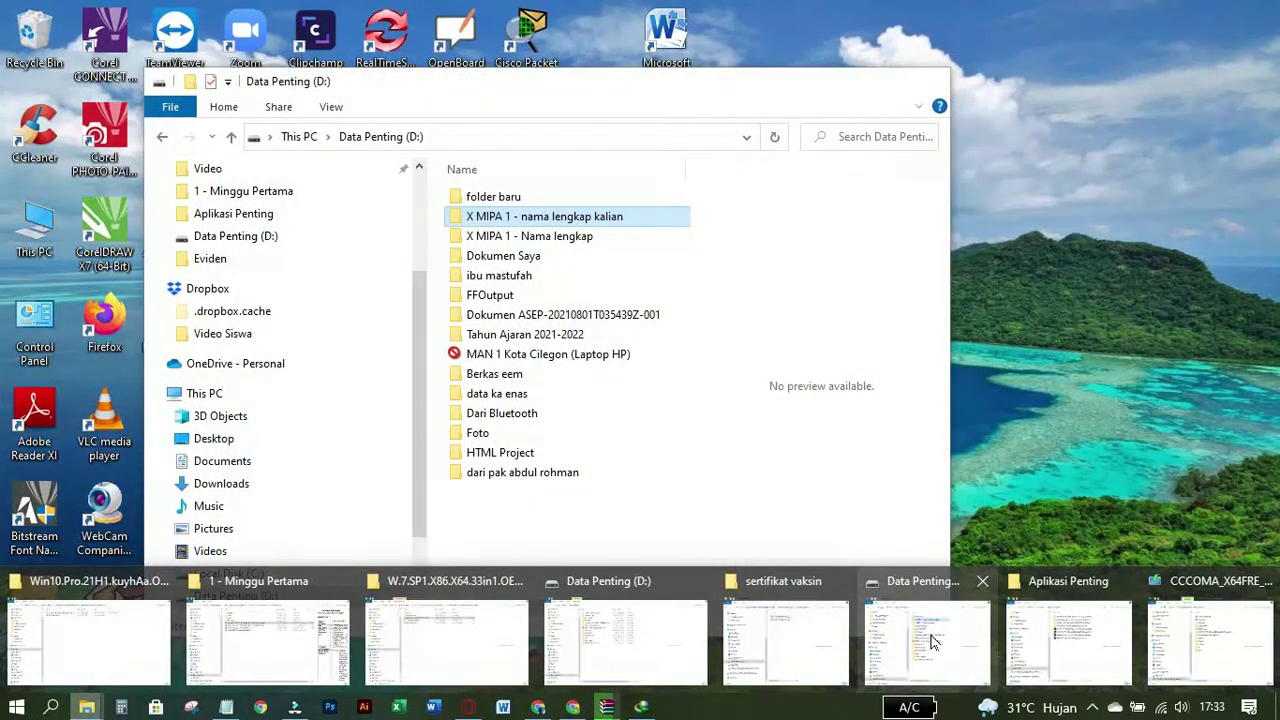
pyautogui.click(930, 640)
pyautogui.click(571, 528)
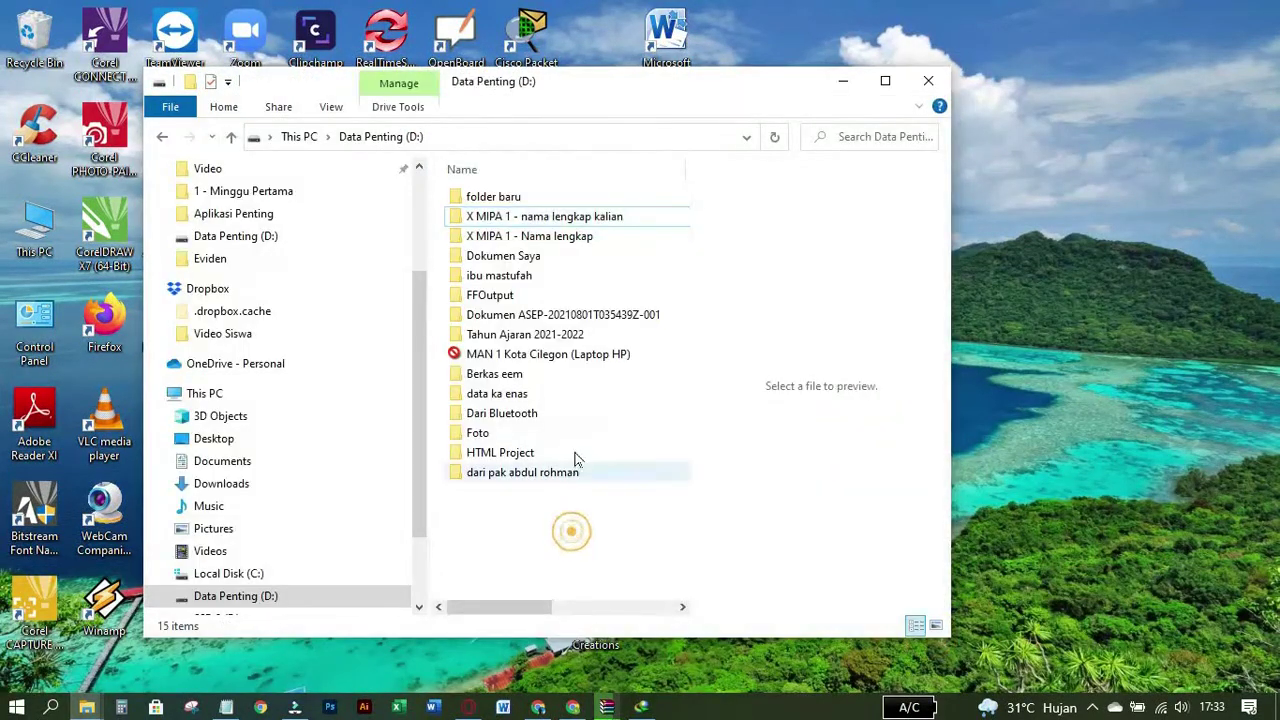
pyautogui.click(588, 218)
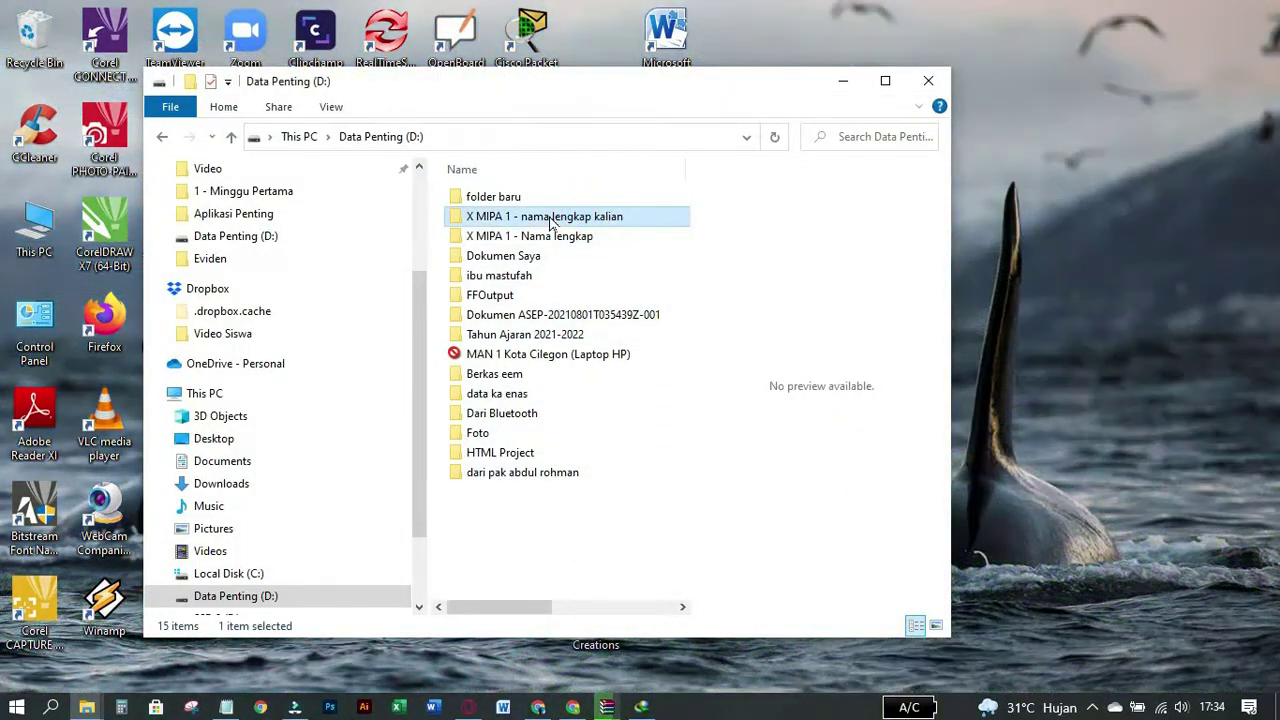
pyautogui.doubleClick(550, 220)
pyautogui.click(495, 275)
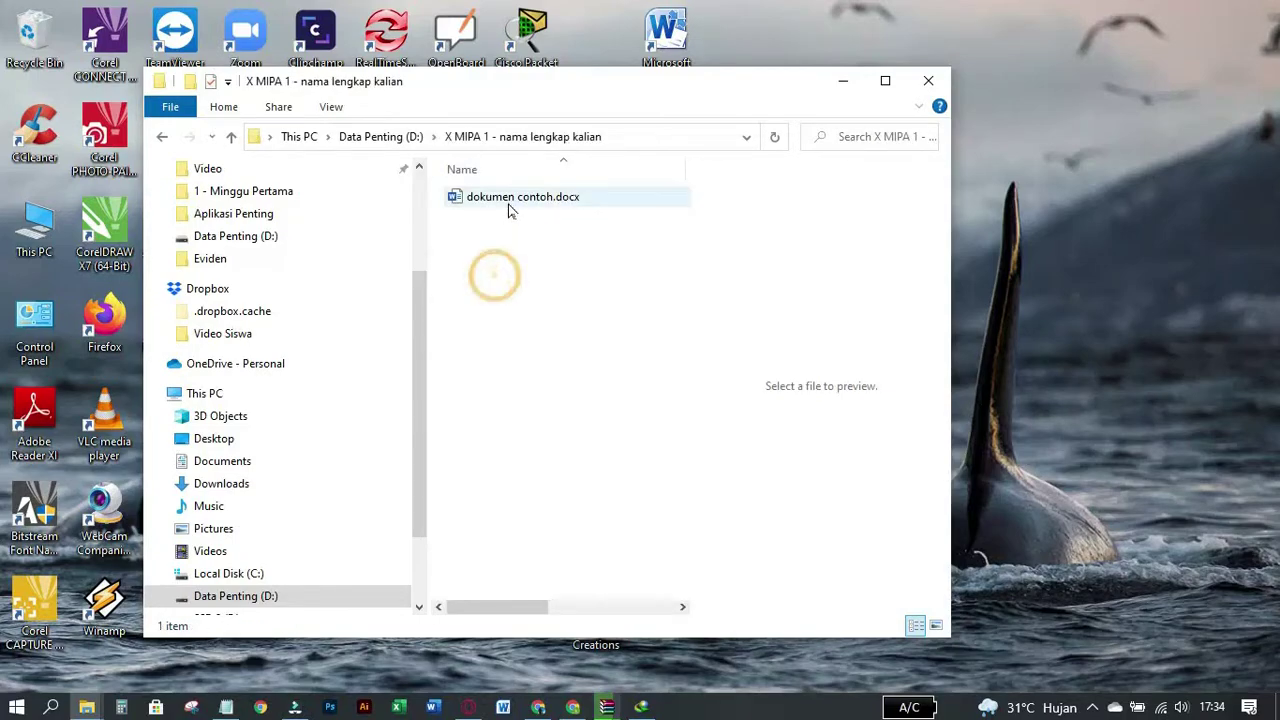
# Step: Open "dokumen contoh.docx" from the folder in Word to check its content, and close it again
pyautogui.click(508, 203)
pyautogui.click(513, 364)
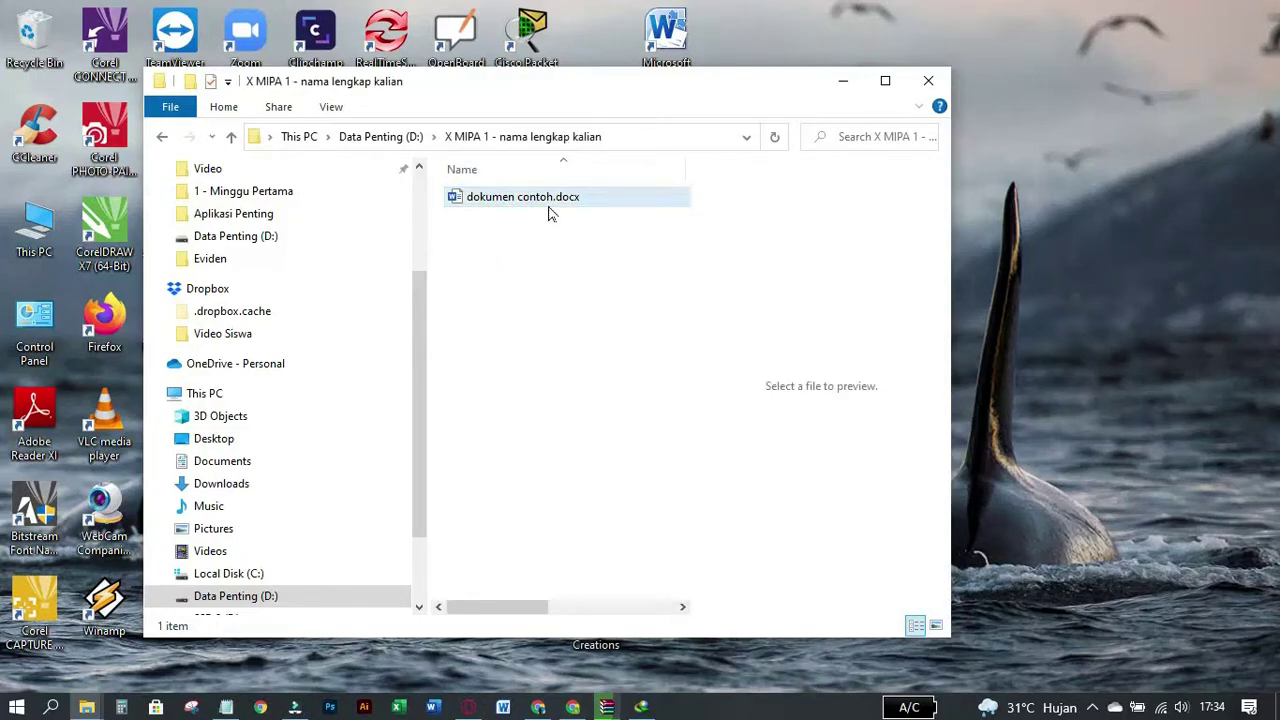
pyautogui.click(555, 273)
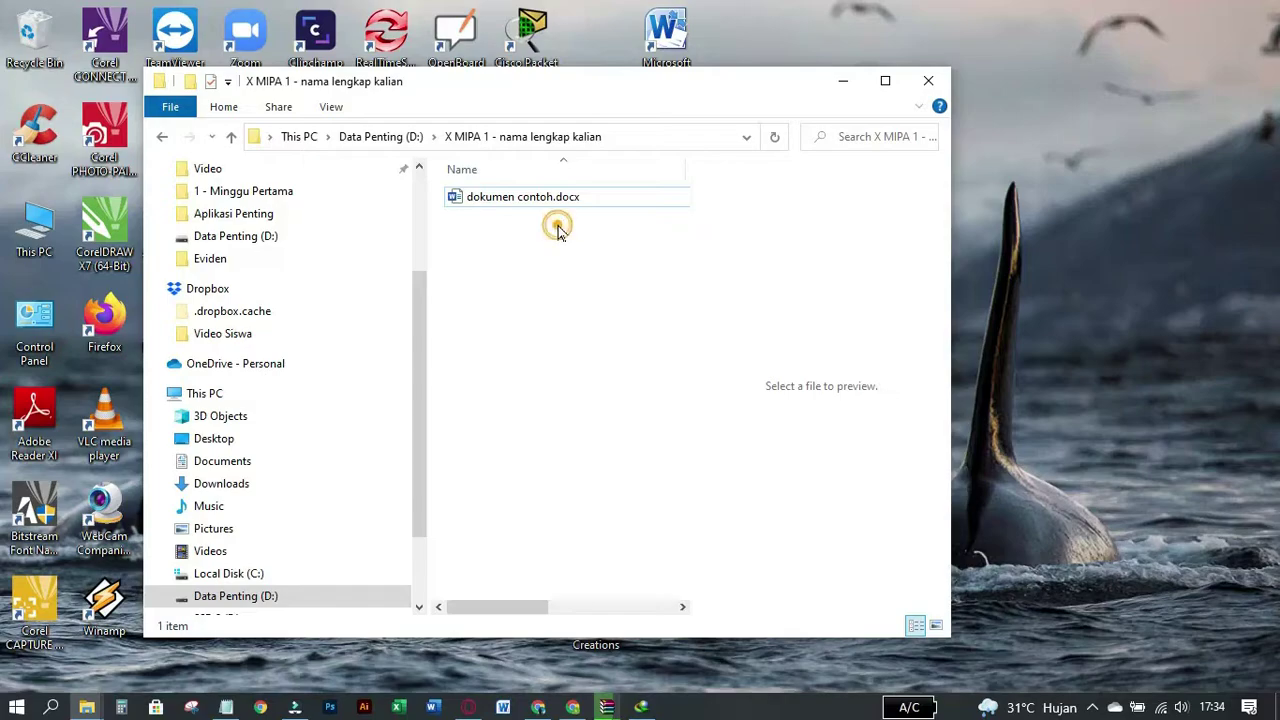
pyautogui.doubleClick(533, 204)
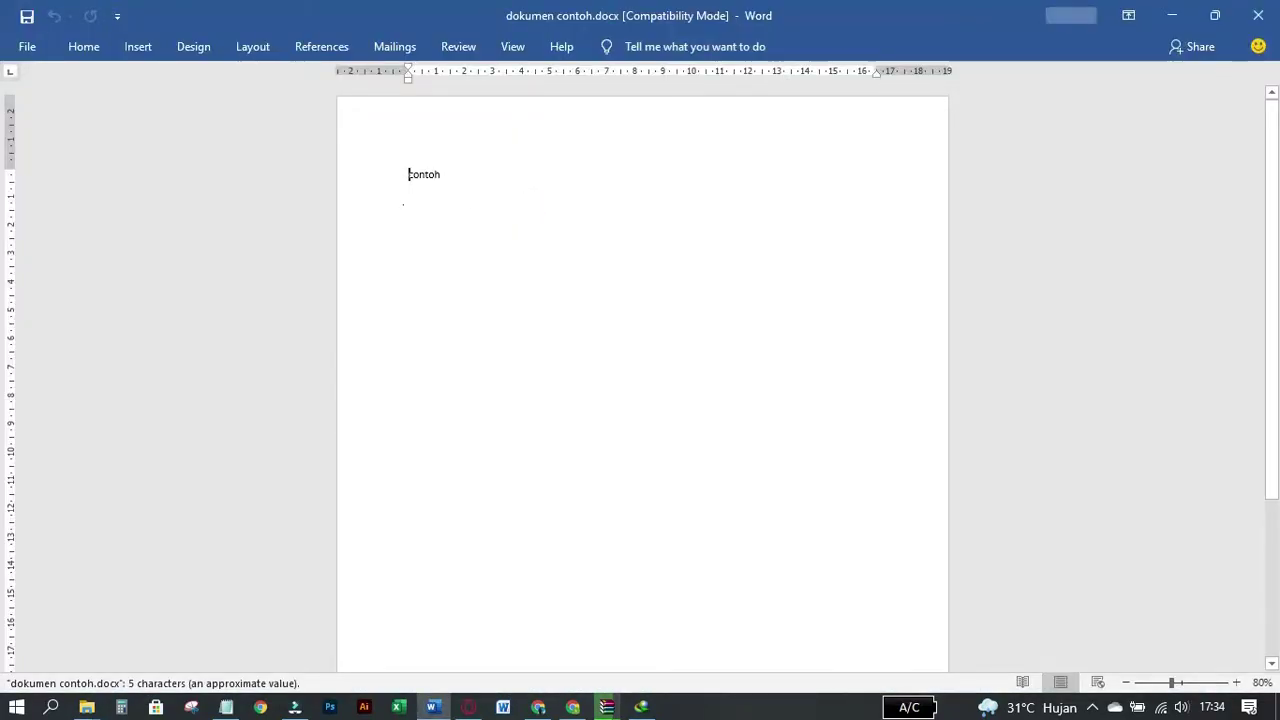
pyautogui.click(1257, 18)
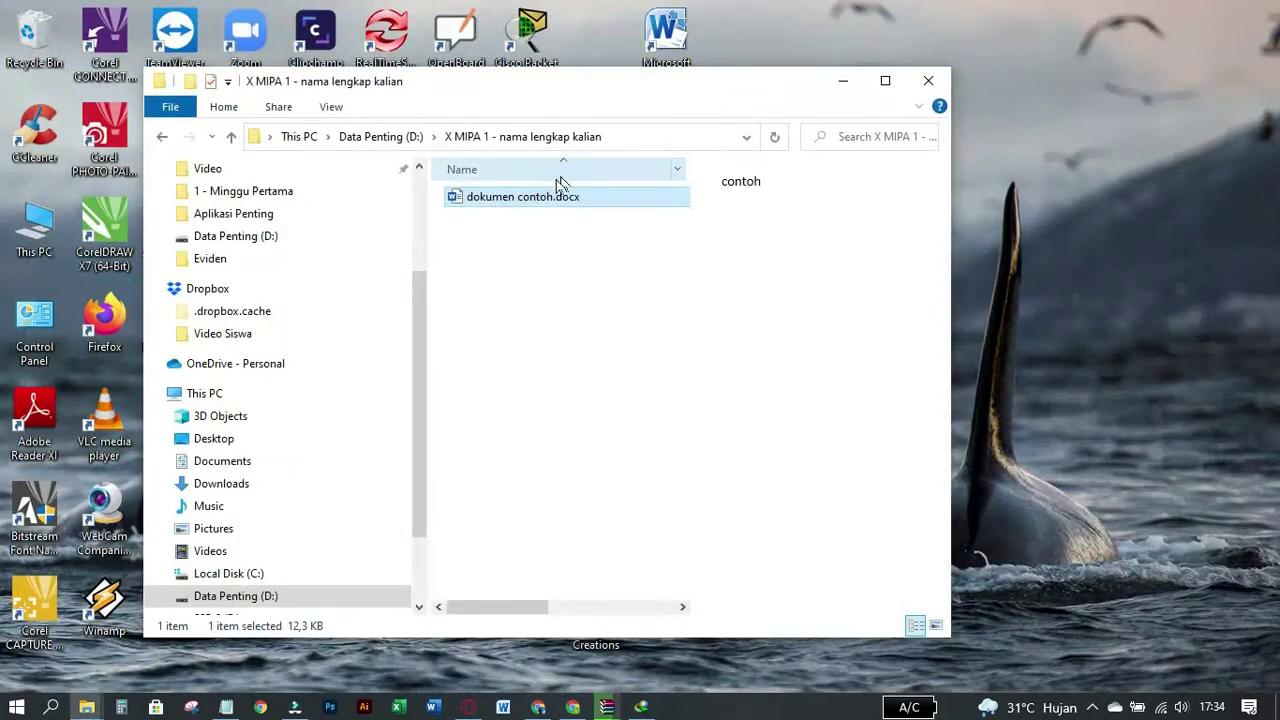
# Step: Look at the apps offered for opening "dokumen contoh.docx" and dismiss the choices without picking one
pyautogui.rightClick(540, 204)
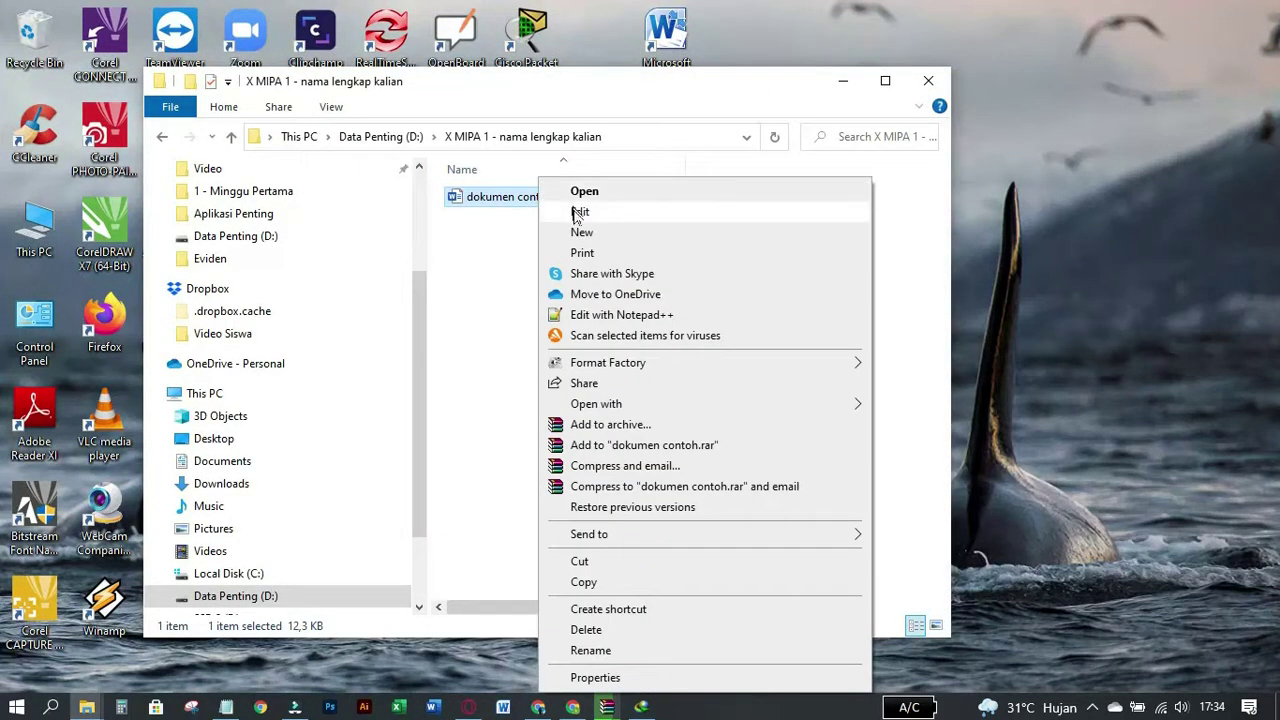
pyautogui.click(607, 405)
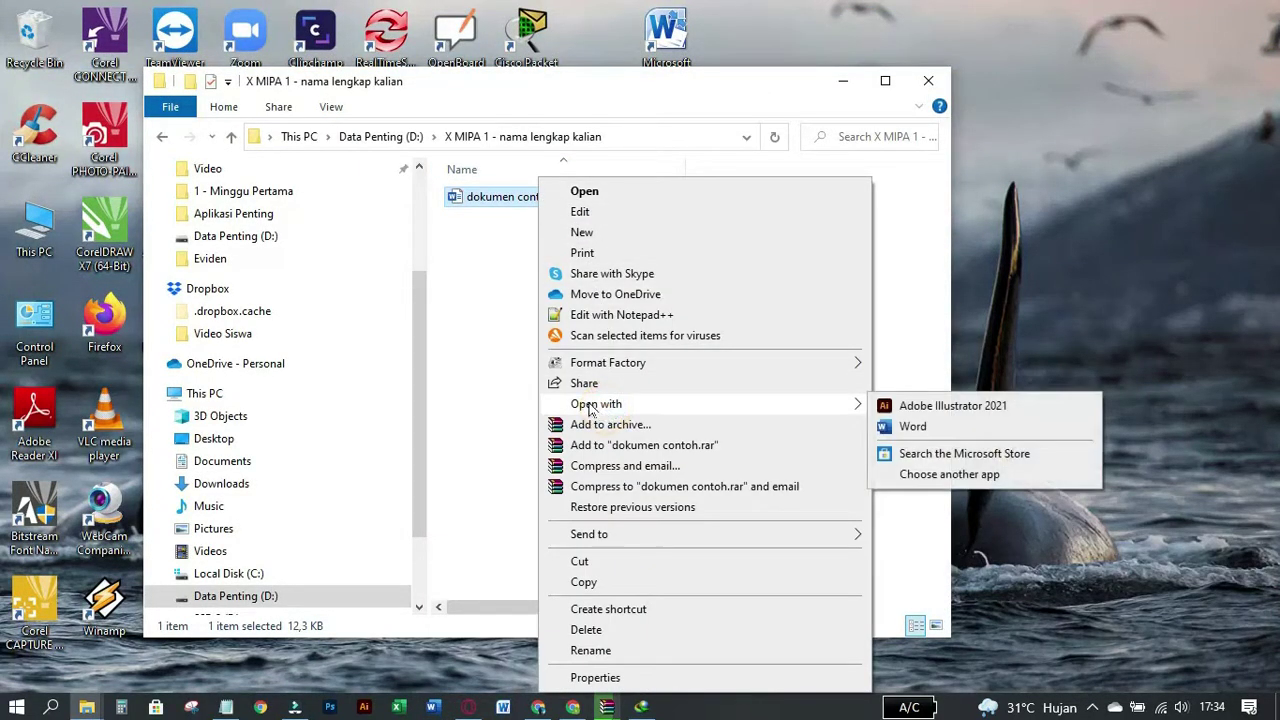
pyautogui.click(432, 310)
pyautogui.click(606, 298)
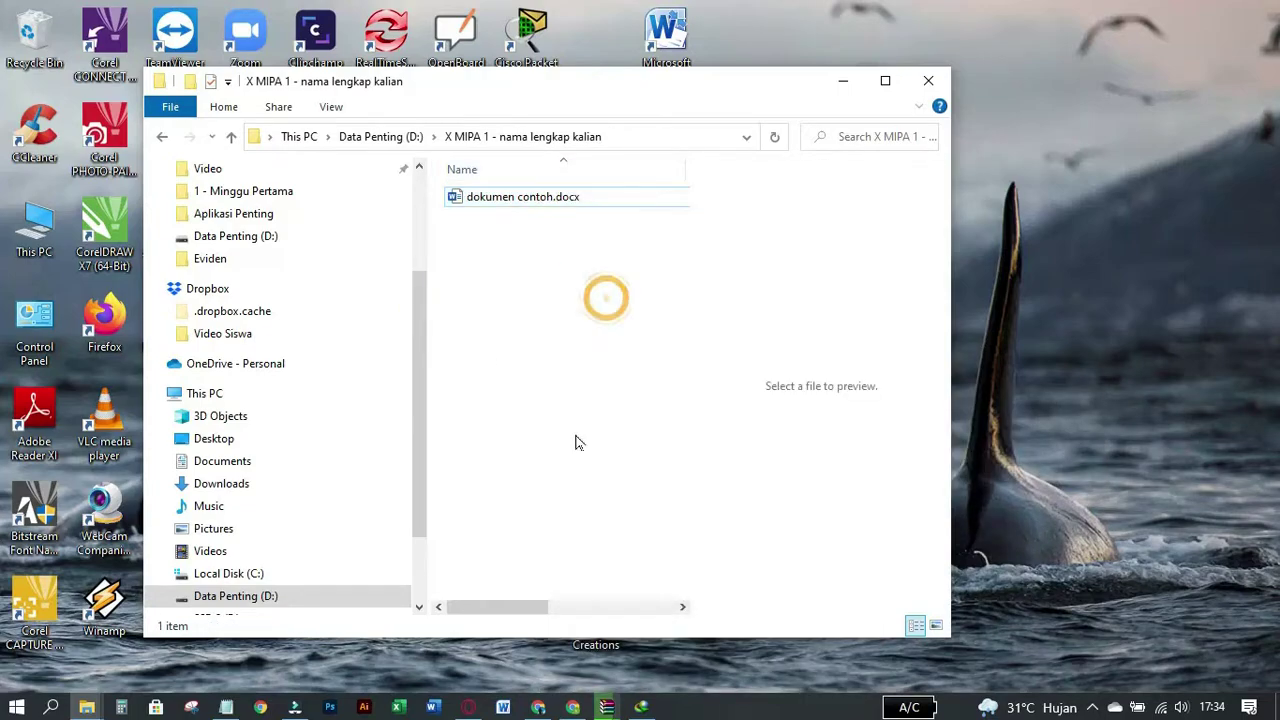
pyautogui.click(576, 442)
# Step: Reopen "dokumen contoh.docx" with its default program and close Word to return to the folder
pyautogui.doubleClick(530, 200)
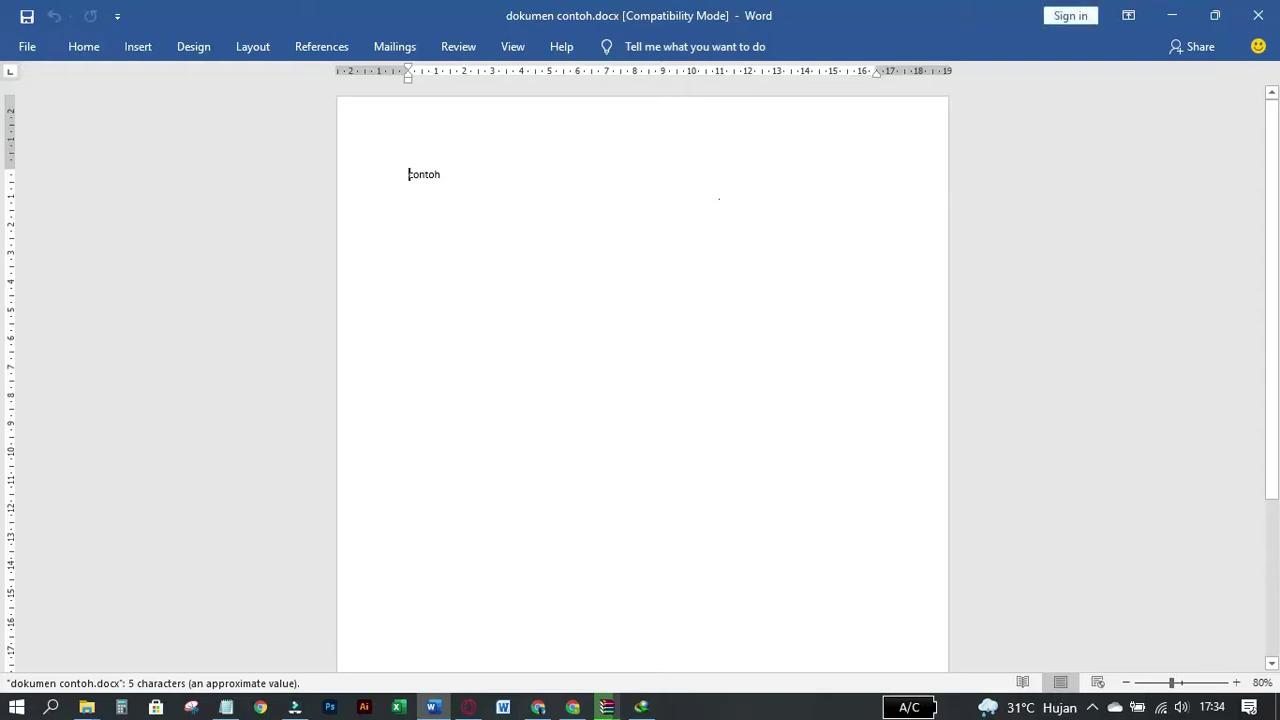
pyautogui.click(719, 205)
pyautogui.click(1253, 18)
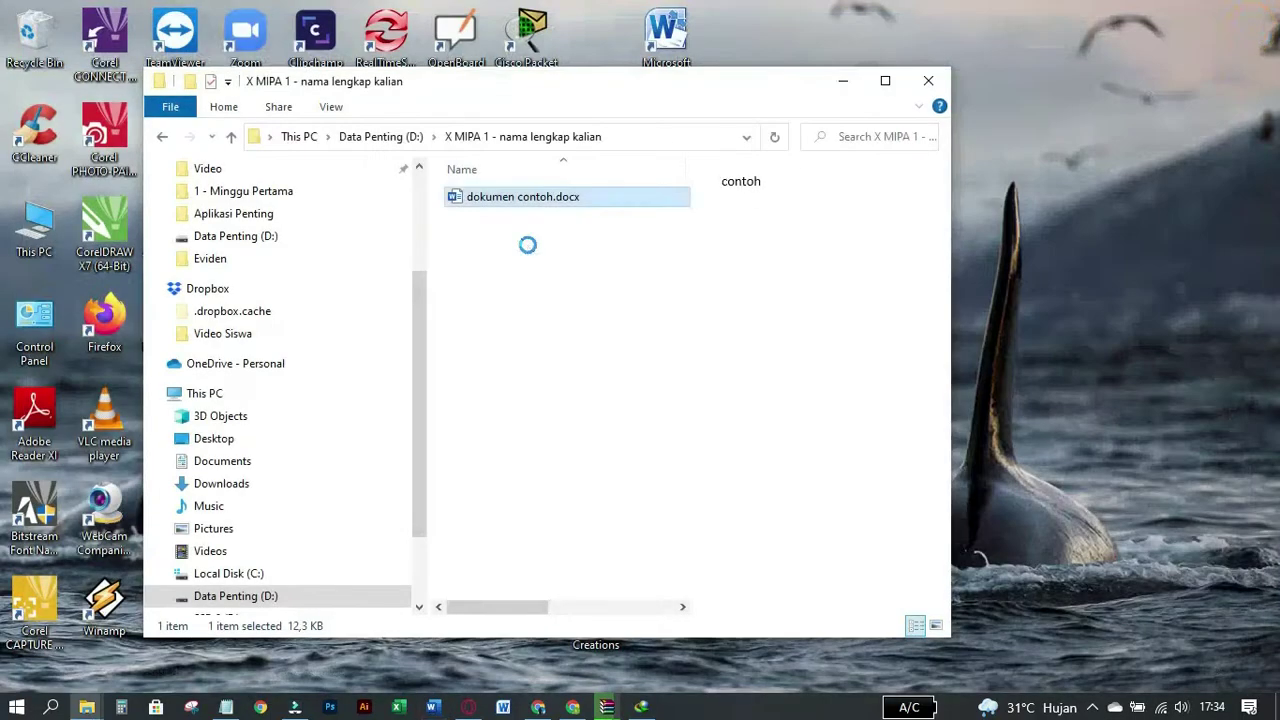
# Step: Switch to folder.txt in Notepad and review the numbered list of File Explorer topics, items 1 to 9
pyautogui.click(226, 707)
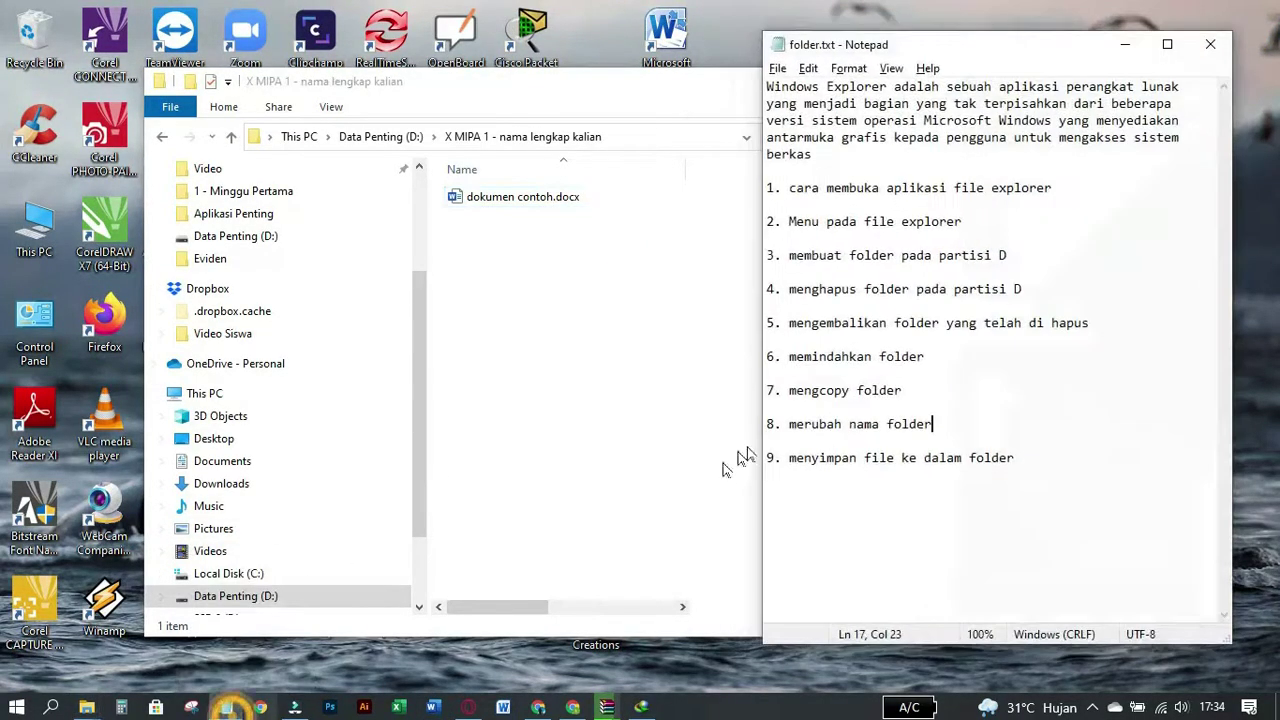
pyautogui.click(1015, 547)
pyautogui.press('BackSpace')
pyautogui.press('BackSpace')
pyautogui.click(1024, 461)
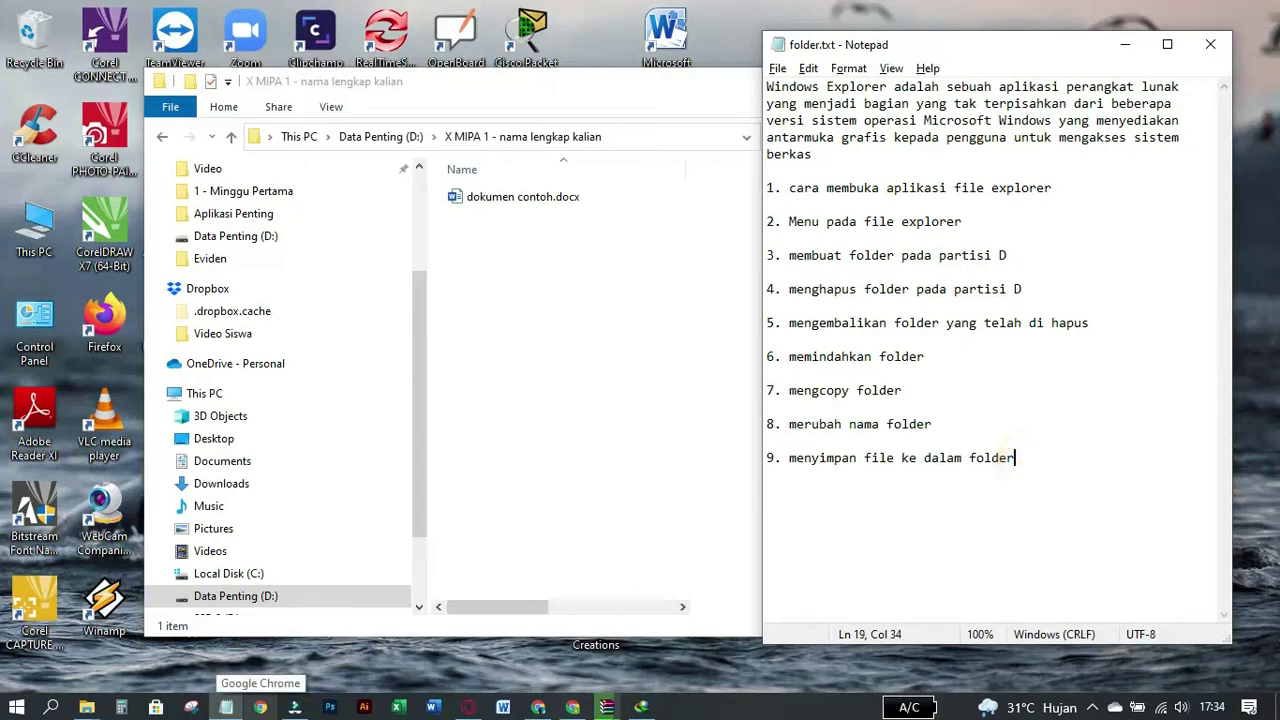
pyautogui.click(1048, 185)
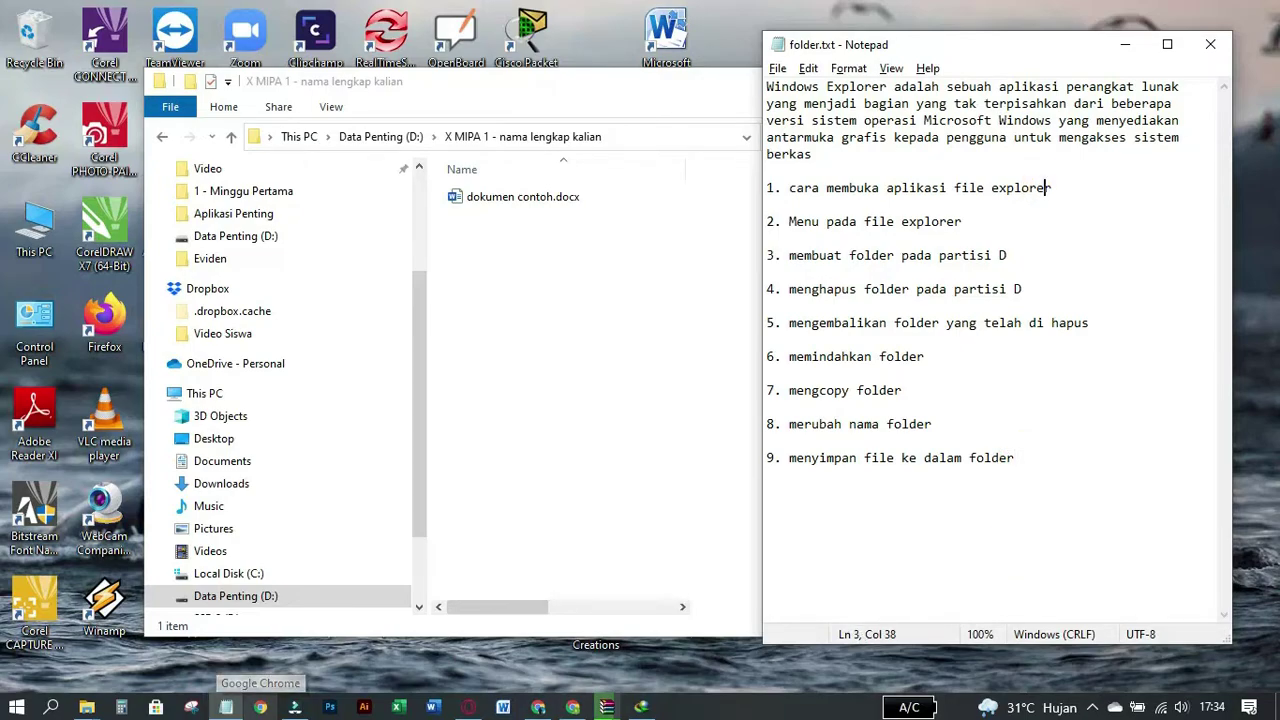
pyautogui.click(1066, 391)
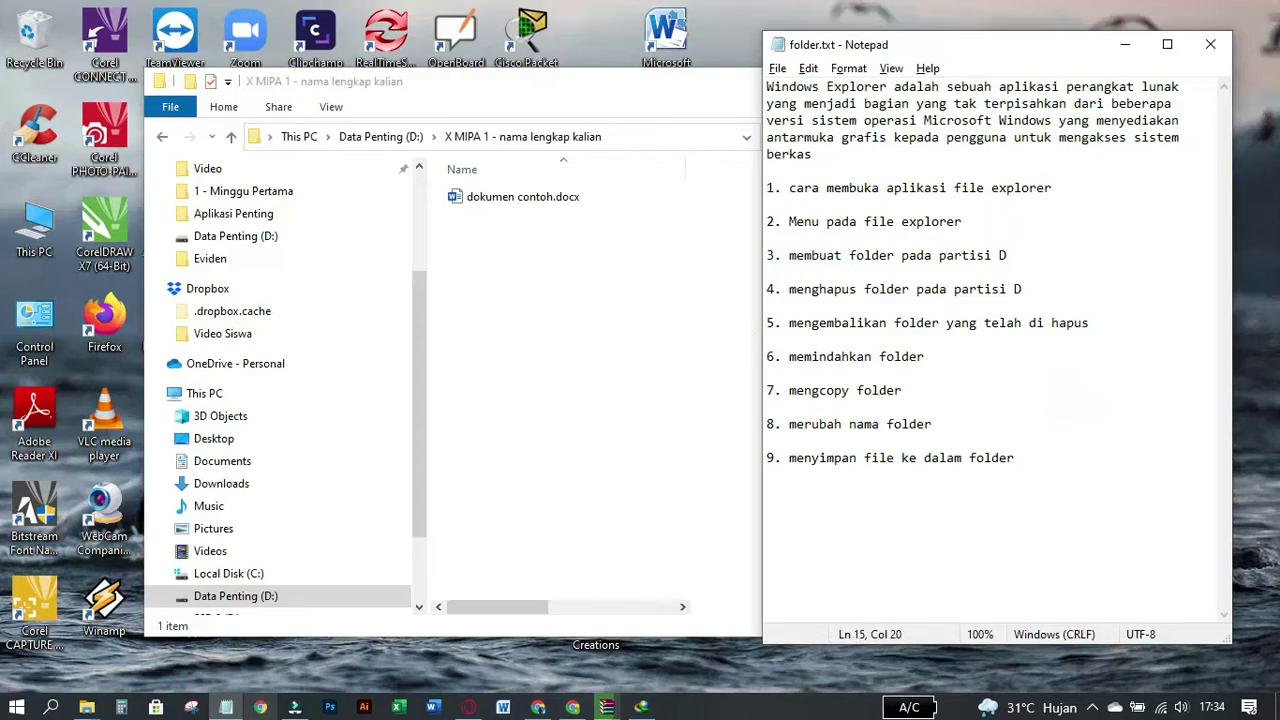